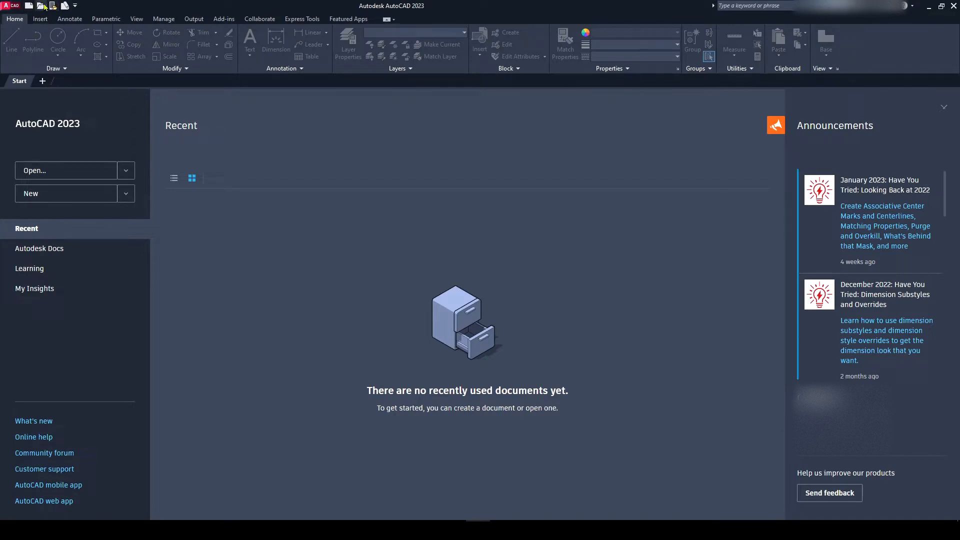
# - Create a new drawing from the acadiso.dwt template
pyautogui.click(11, 6)
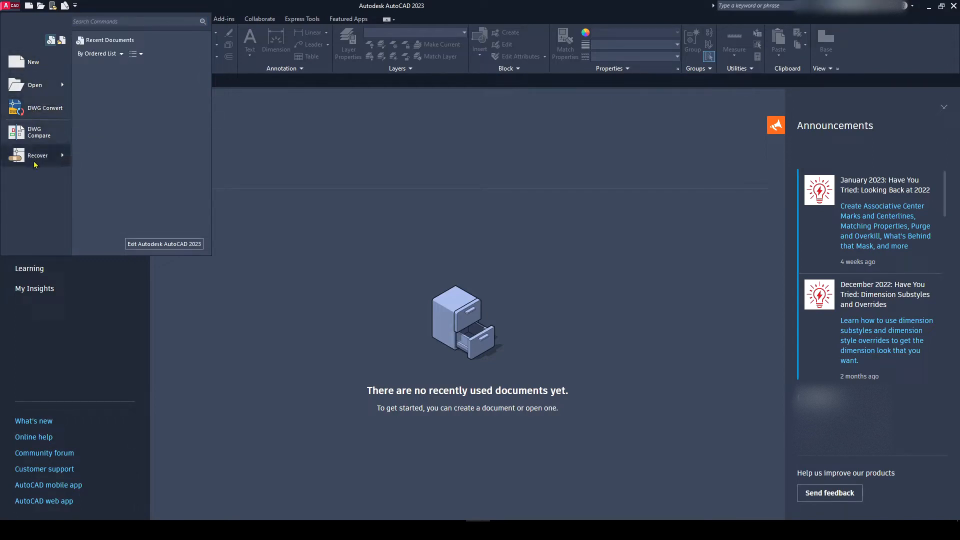
pyautogui.click(30, 63)
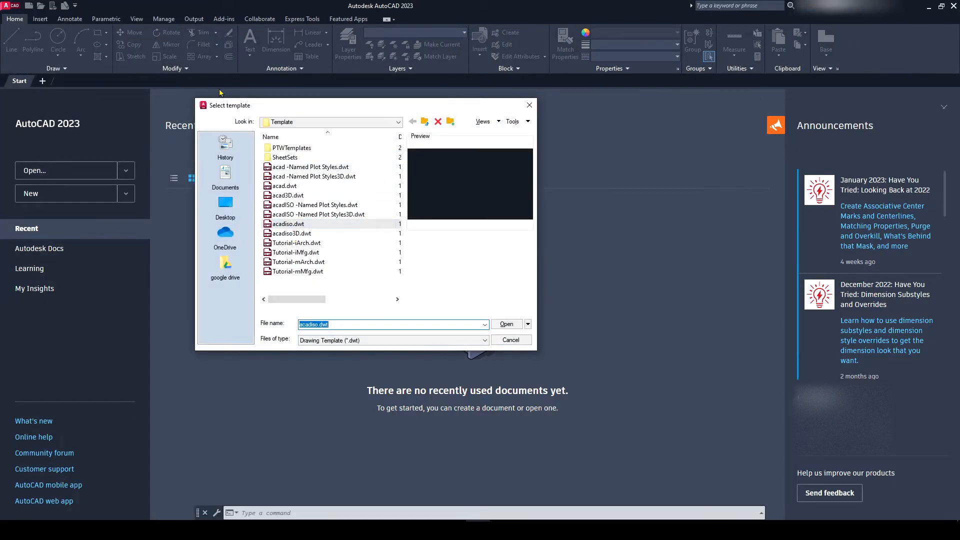
pyautogui.moveTo(223, 105); pyautogui.dragTo(260, 122)
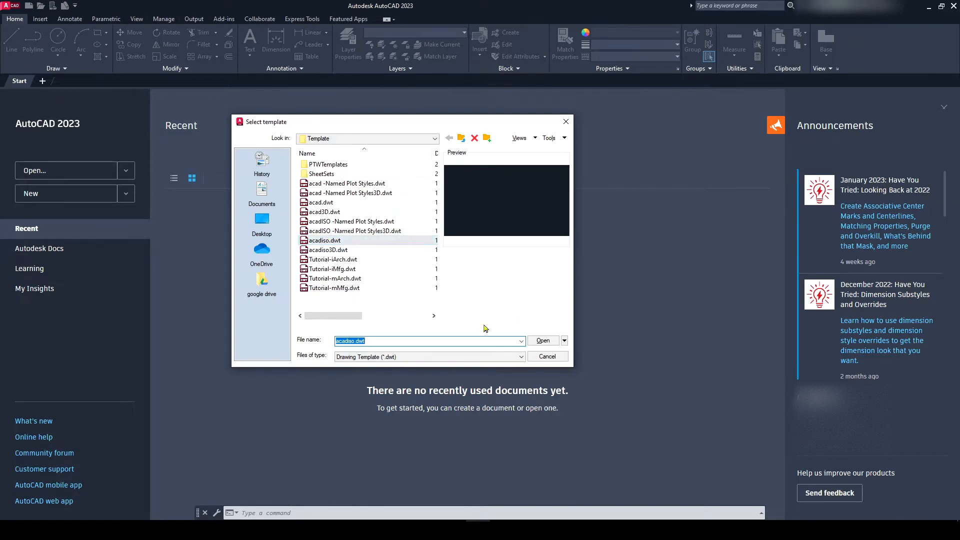
pyautogui.click(541, 341)
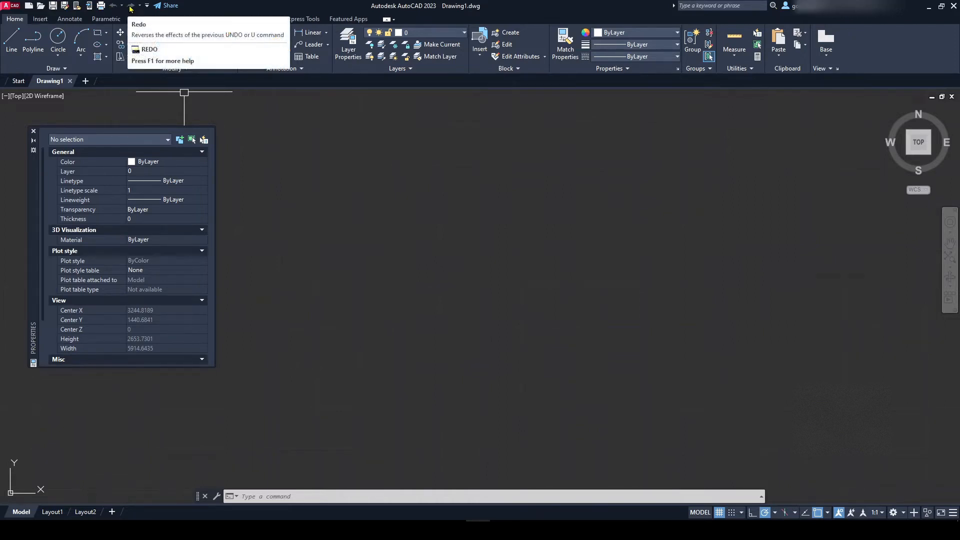
pyautogui.click(6, 6)
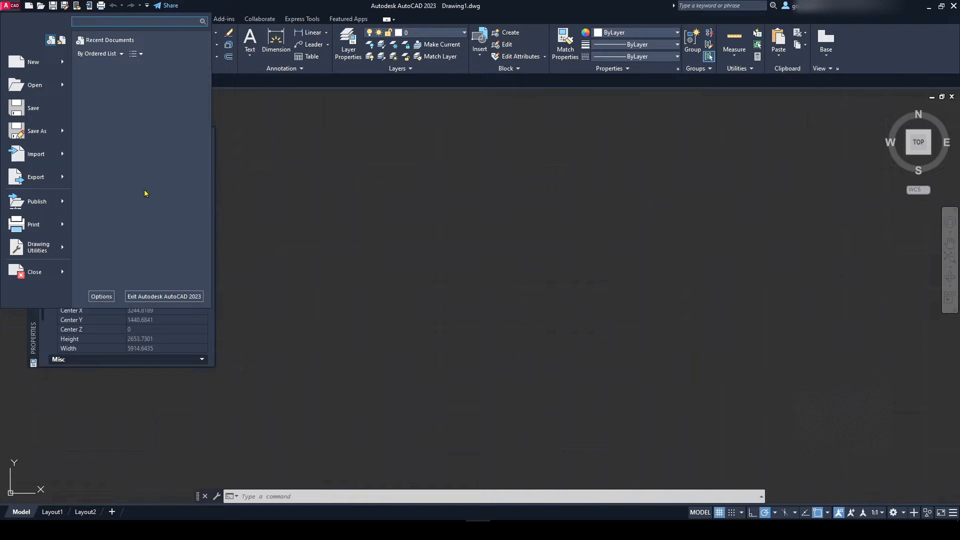
pyautogui.click(161, 296)
pyautogui.click(10, 7)
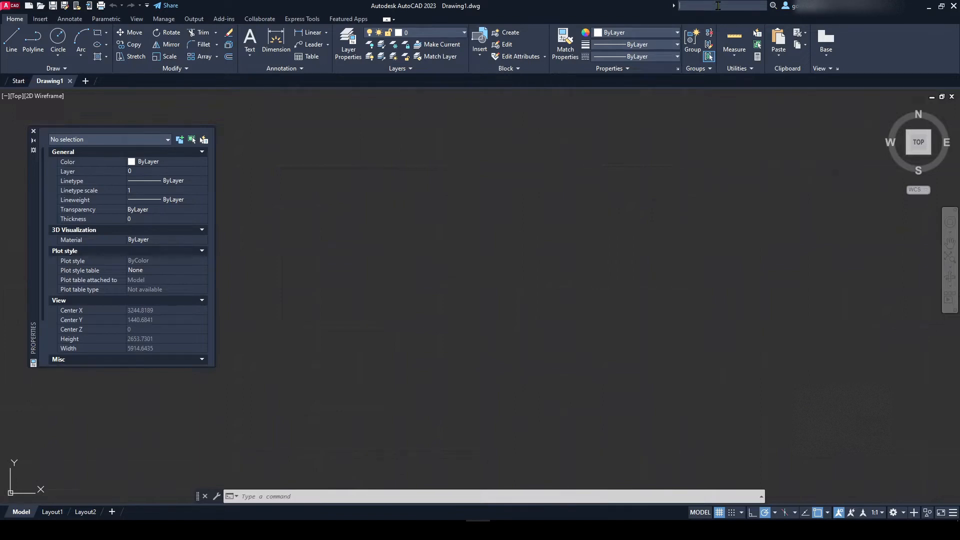
# - Search the help for "line", read through the LINE (Command) article and close the help window
pyautogui.write('line')
pyautogui.press('Return')
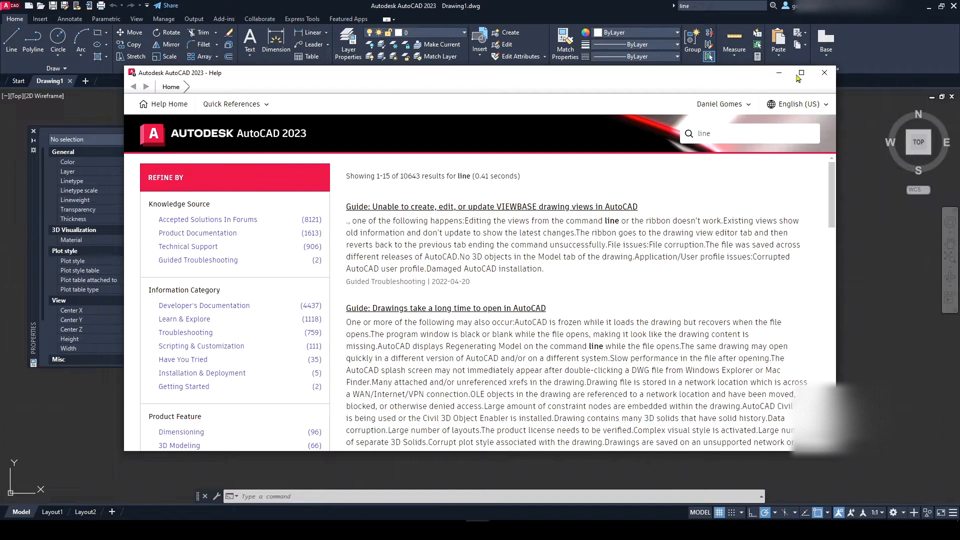
pyautogui.click(801, 73)
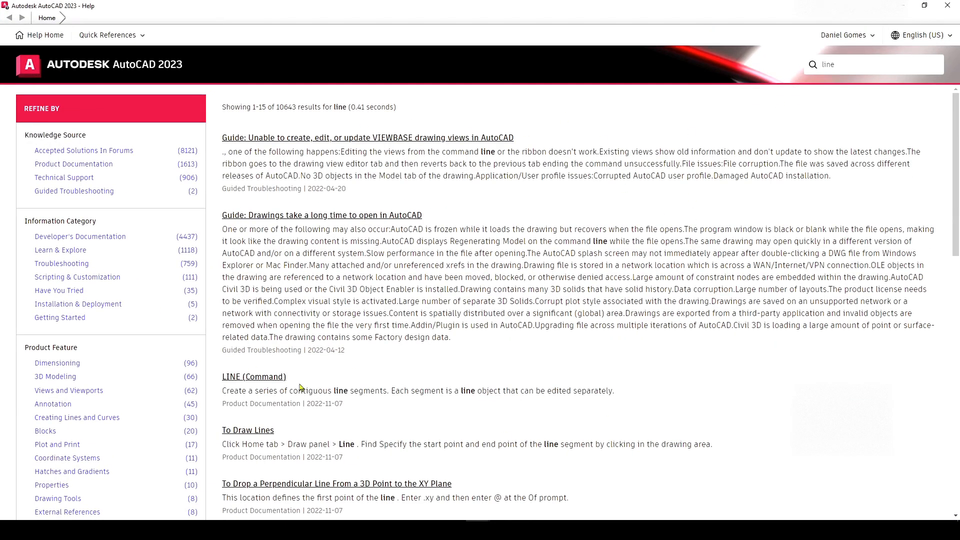
pyautogui.scroll(-1, 441, 297)
pyautogui.click(252, 317)
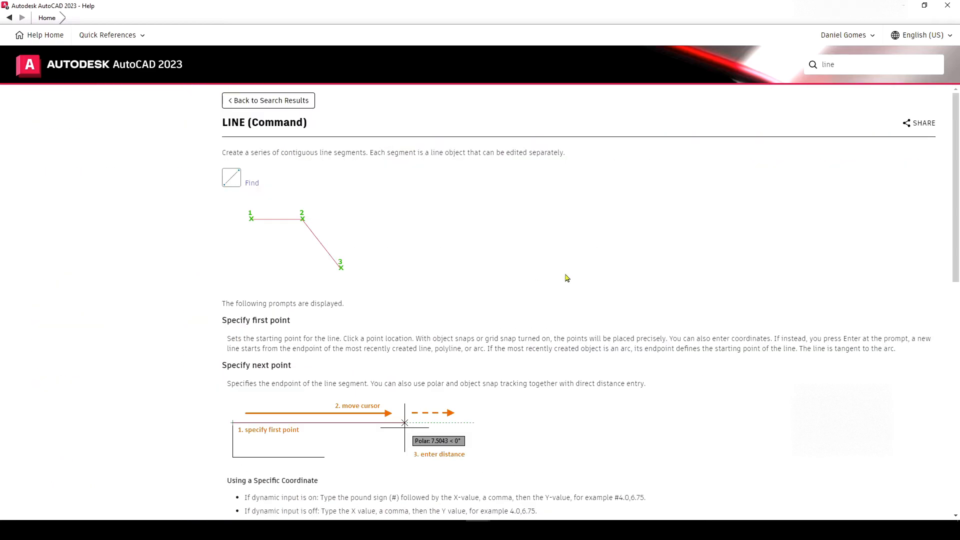
pyautogui.scroll(-10, 497, 324)
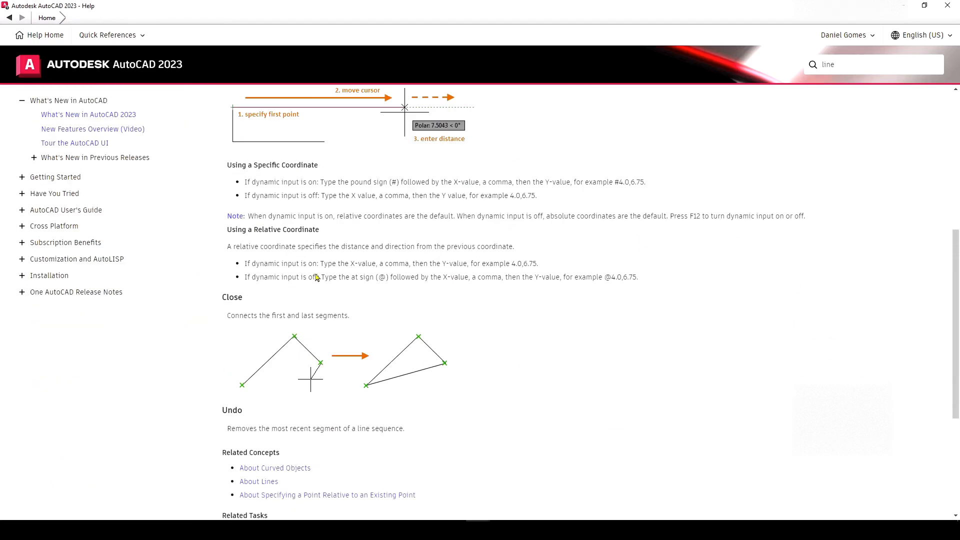
pyautogui.scroll(10, 330, 325)
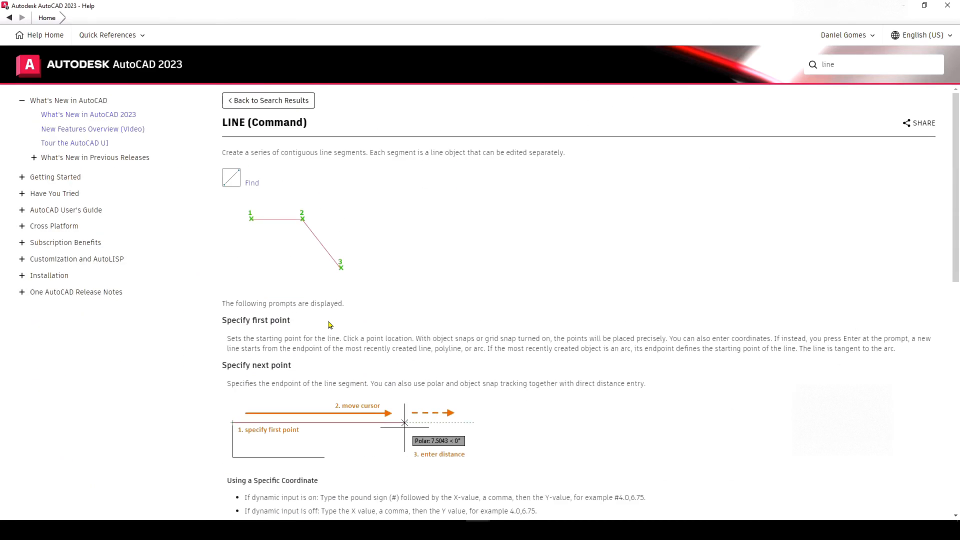
pyautogui.click(949, 9)
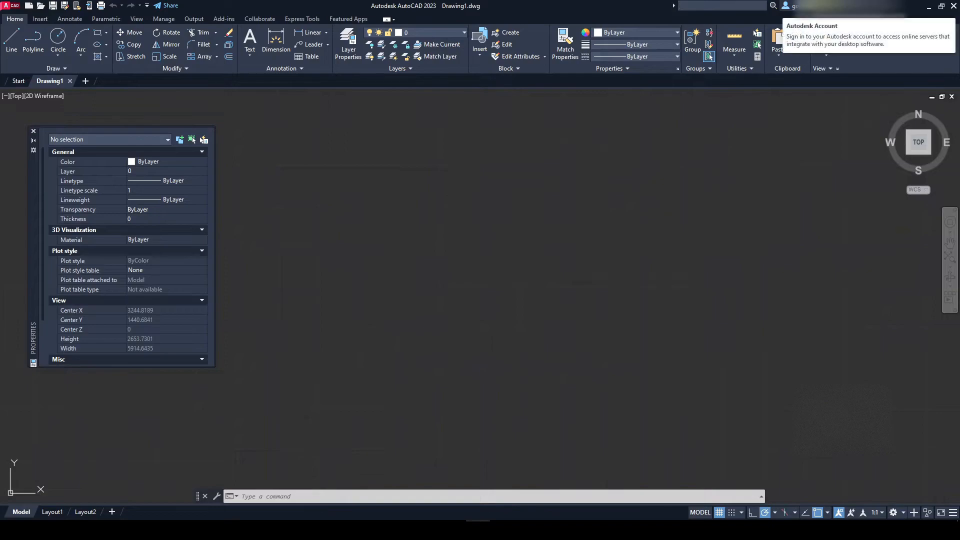
# - Open the help home page to view its references and resources, and close it again
pyautogui.press('F1')
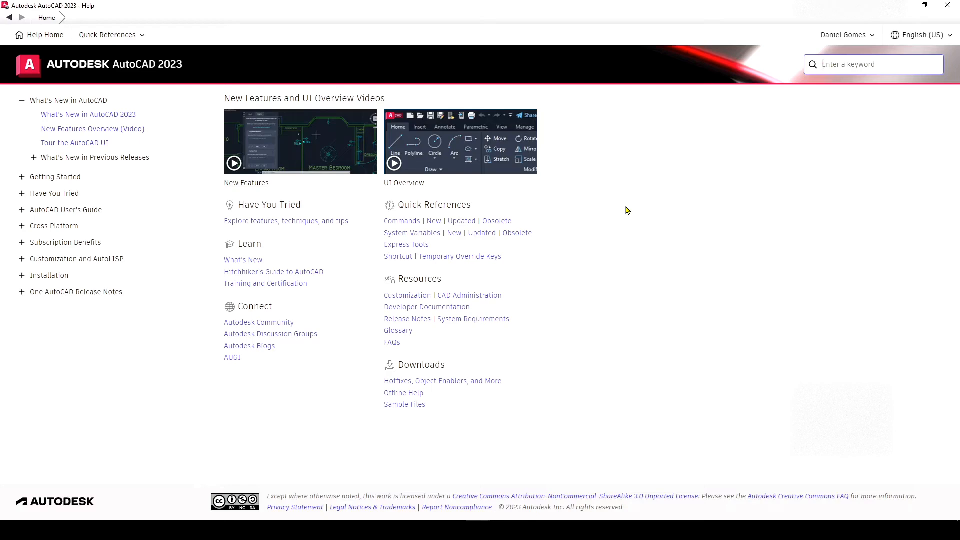
pyautogui.click(944, 10)
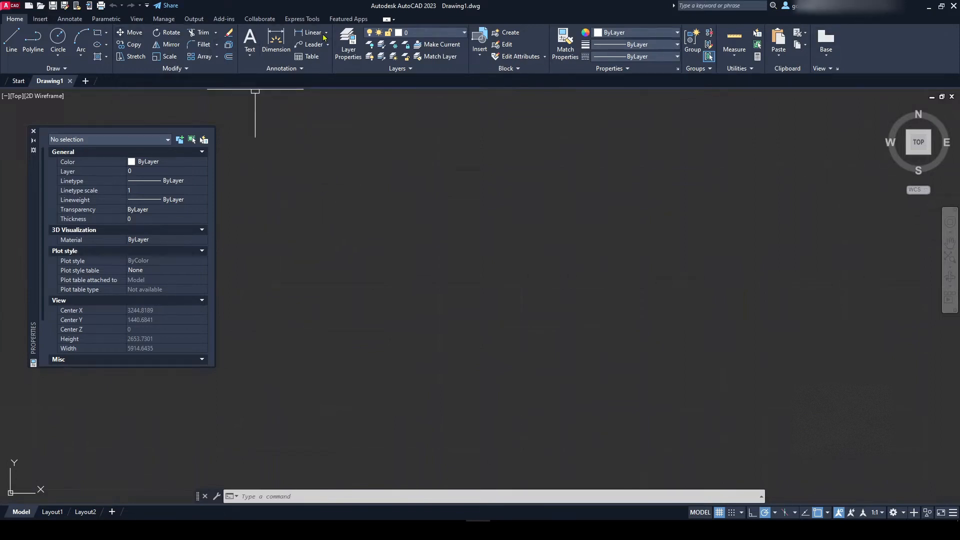
# - Look through the Insert, Annotate, Parametric, View, Manage, Collaborate, Express Tools and Featured Apps tool sets, and return to the Home tools
pyautogui.click(40, 19)
pyautogui.click(68, 19)
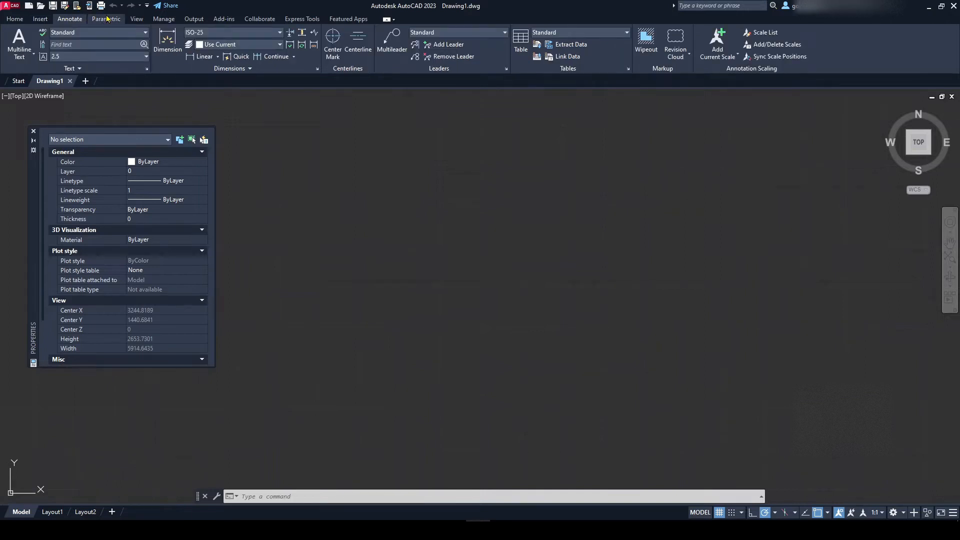
pyautogui.click(110, 19)
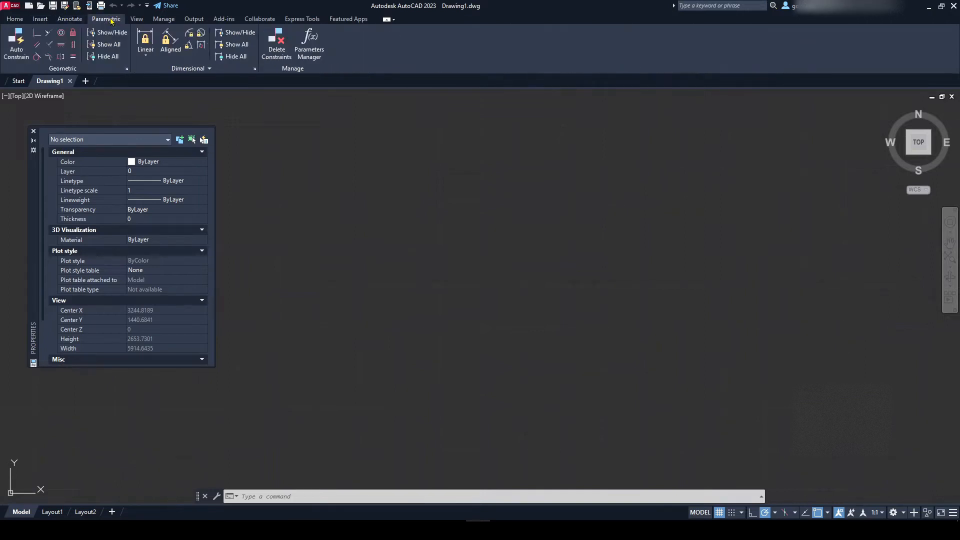
pyautogui.click(138, 19)
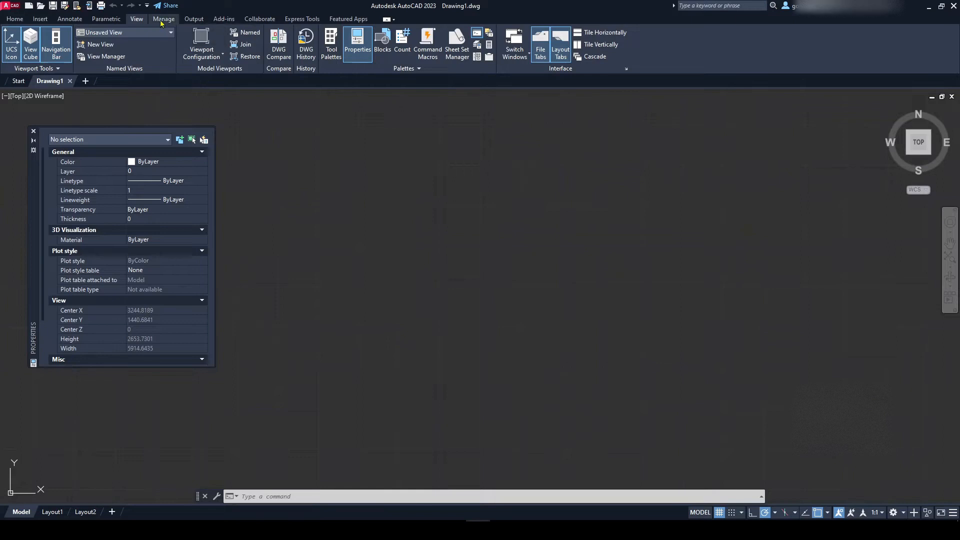
pyautogui.click(164, 19)
pyautogui.click(272, 19)
pyautogui.click(296, 19)
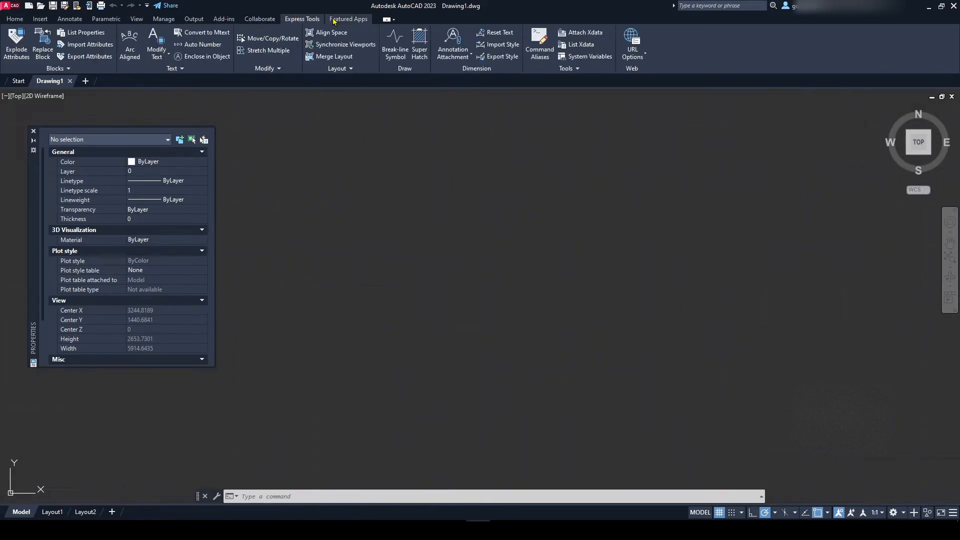
pyautogui.click(339, 20)
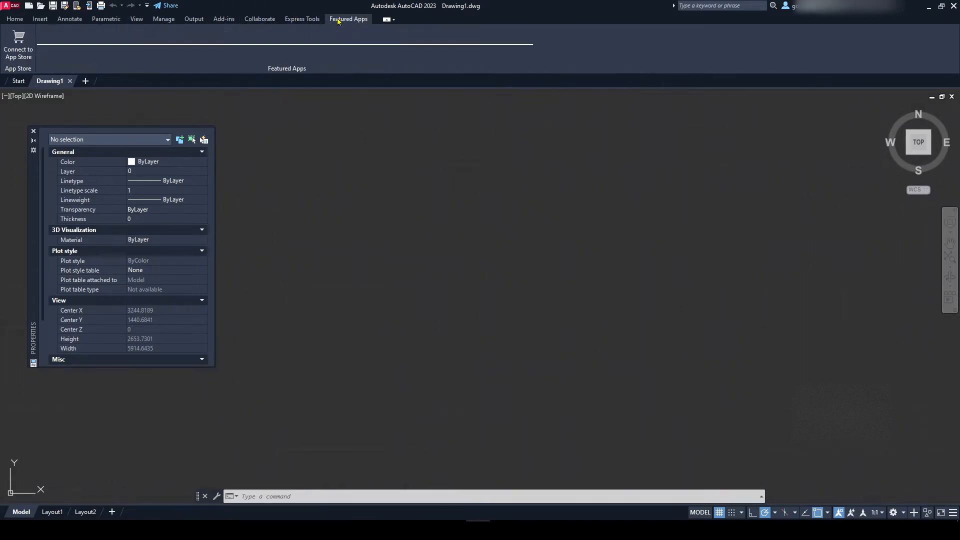
pyautogui.click(69, 19)
pyautogui.click(15, 19)
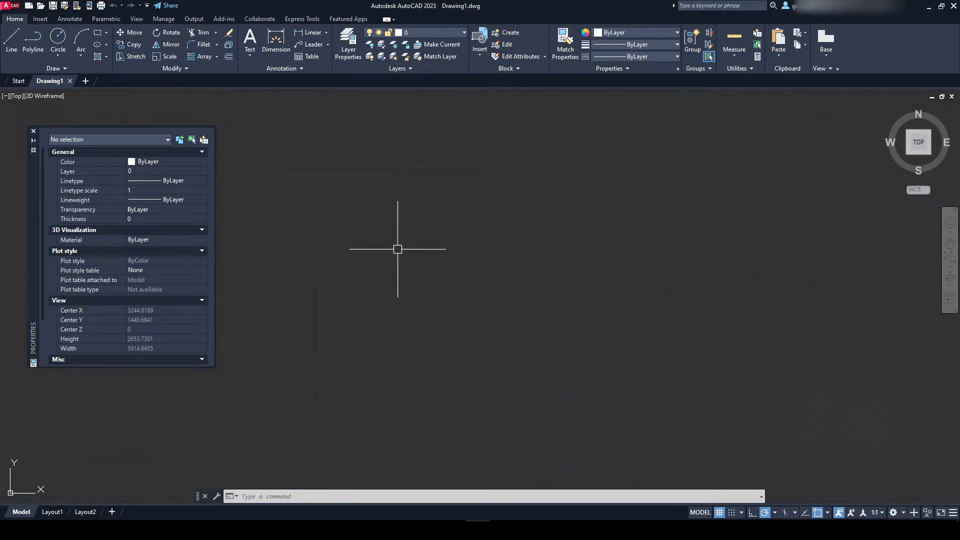
# - Draw a closed, self-crossing star-like shape of five connected line segments across the empty drawing area
pyautogui.click(12, 39)
pyautogui.click(309, 160)
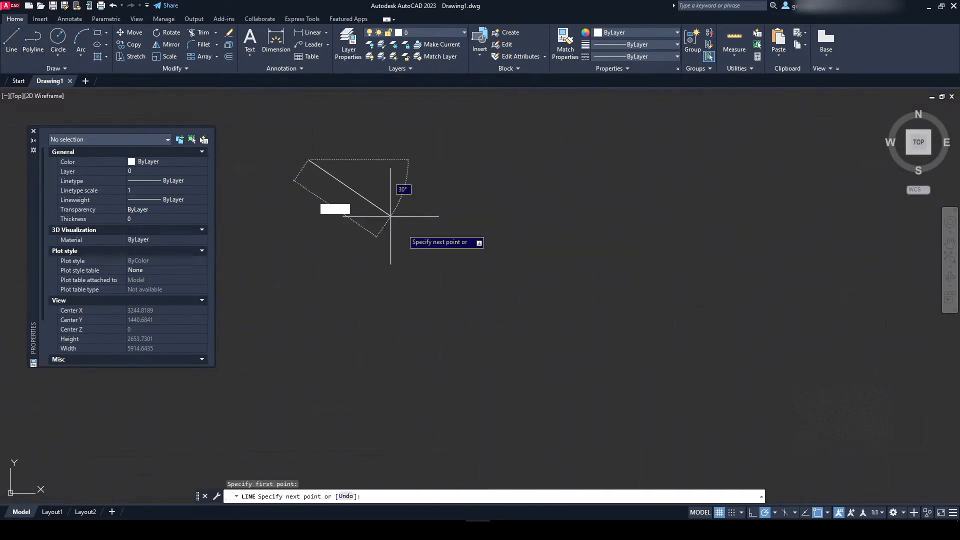
pyautogui.click(556, 380)
pyautogui.click(678, 217)
pyautogui.click(254, 280)
pyautogui.click(738, 369)
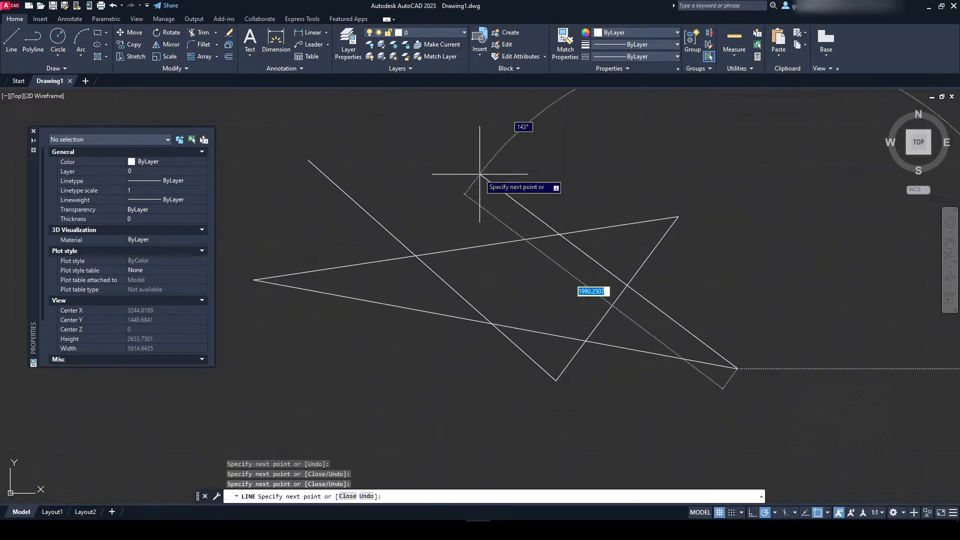
pyautogui.click(309, 160)
pyautogui.press('Return')
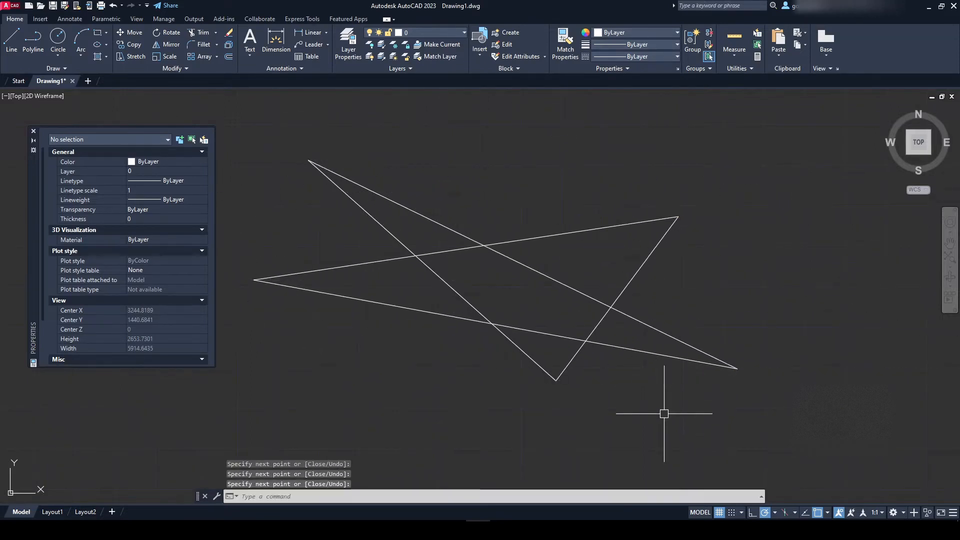
# - Select all segments of the star-like shape with one selection window and delete them
pyautogui.click(680, 391)
pyautogui.click(397, 193)
pyautogui.press('Delete')
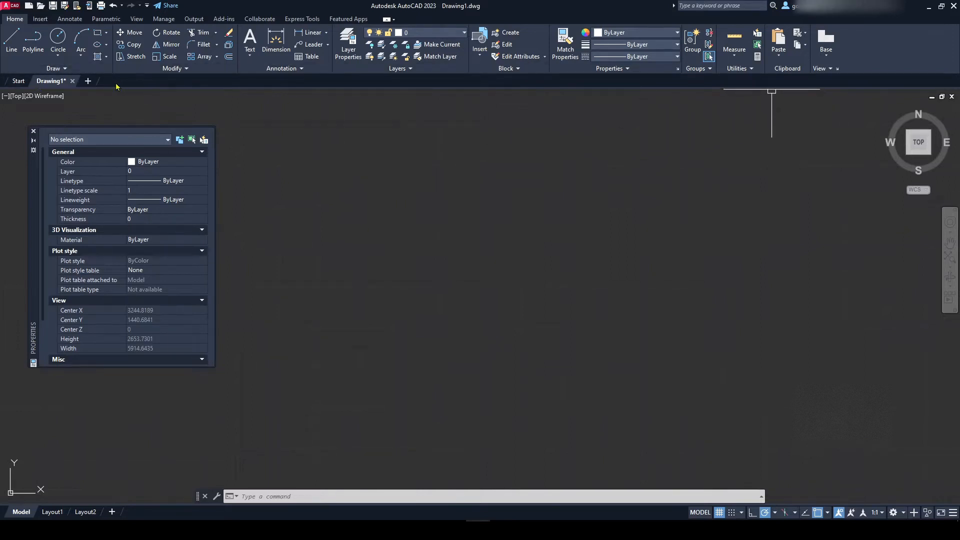
# - Visit the start page and return to Drawing1, and create and close a second blank drawing
pyautogui.click(17, 81)
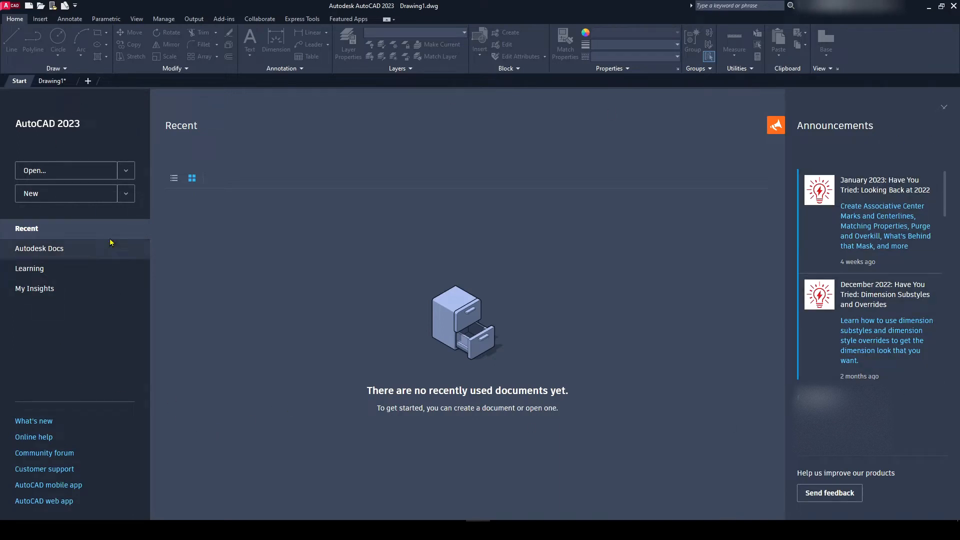
pyautogui.click(55, 81)
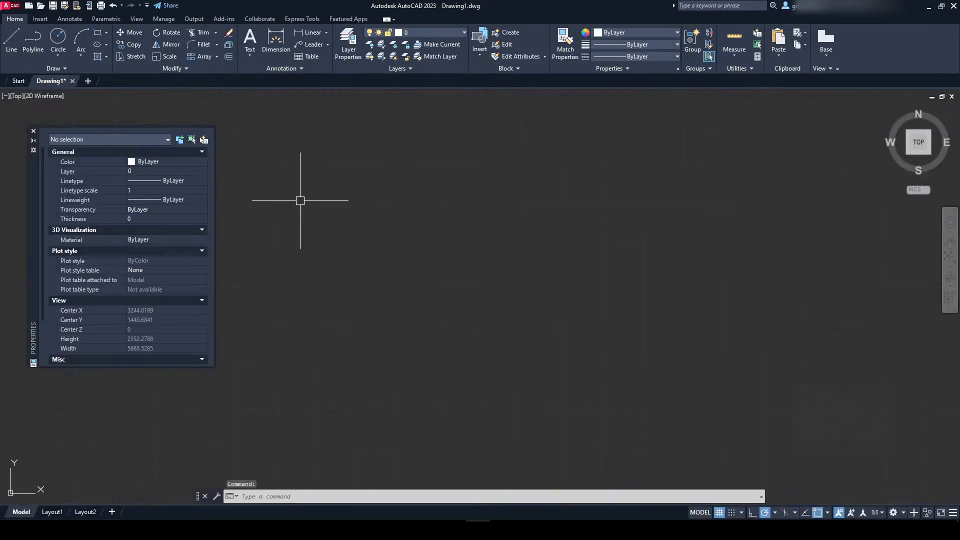
pyautogui.click(87, 81)
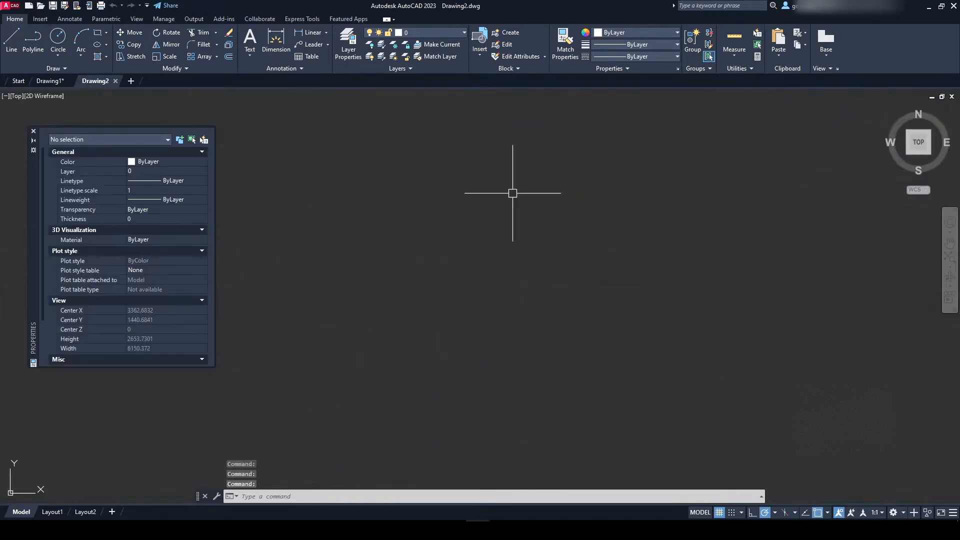
pyautogui.click(115, 81)
# - Display Layout1 of Drawing1 from its preview thumbnails and return to model space the same way
pyautogui.moveTo(50, 81)
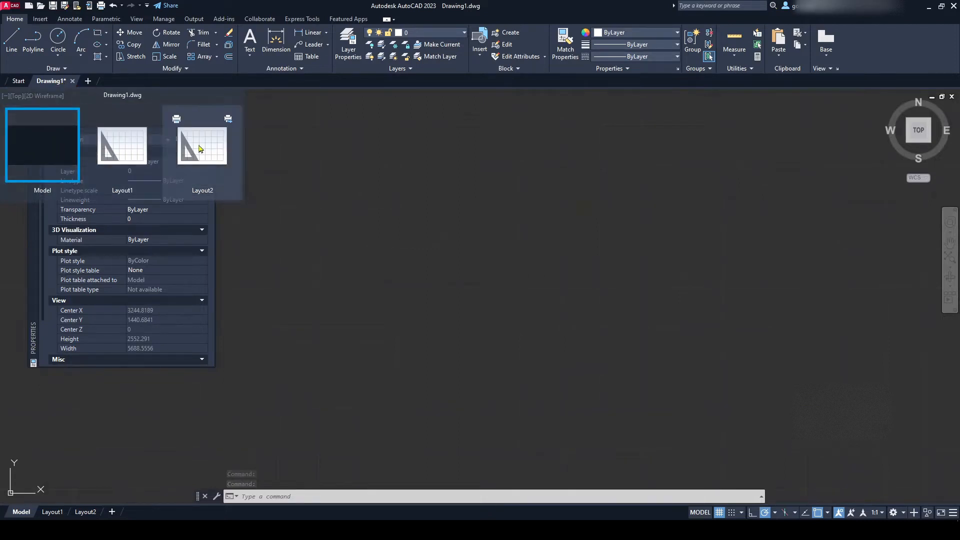
pyautogui.click(124, 145)
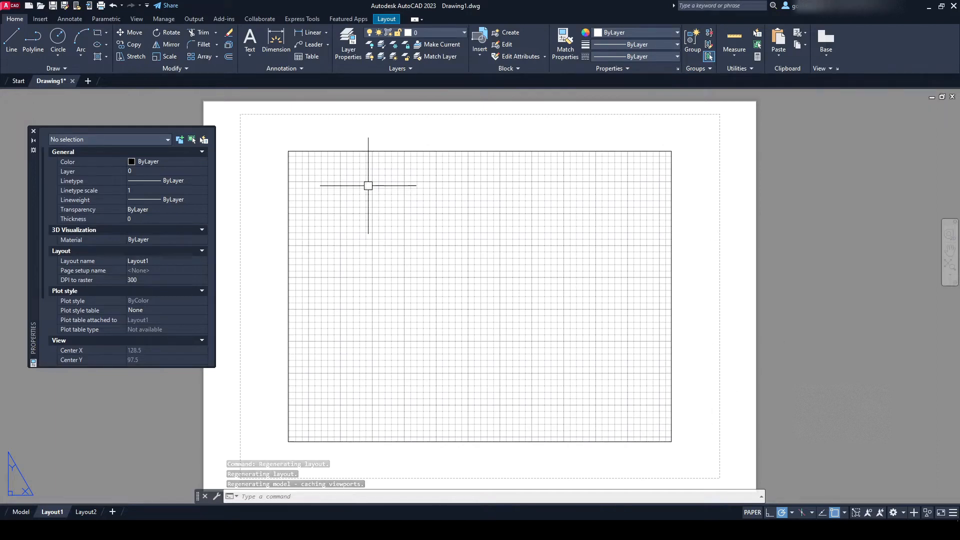
pyautogui.moveTo(54, 84)
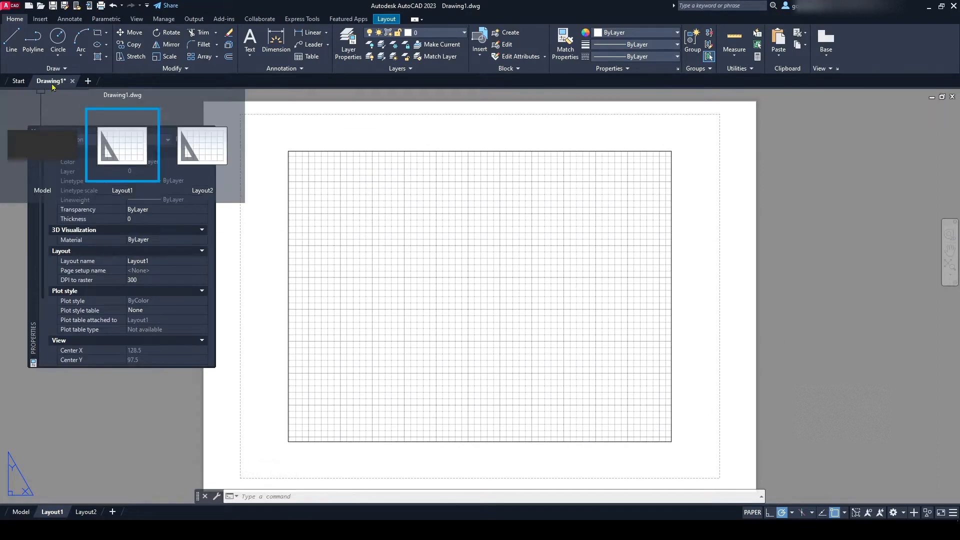
pyautogui.click(51, 149)
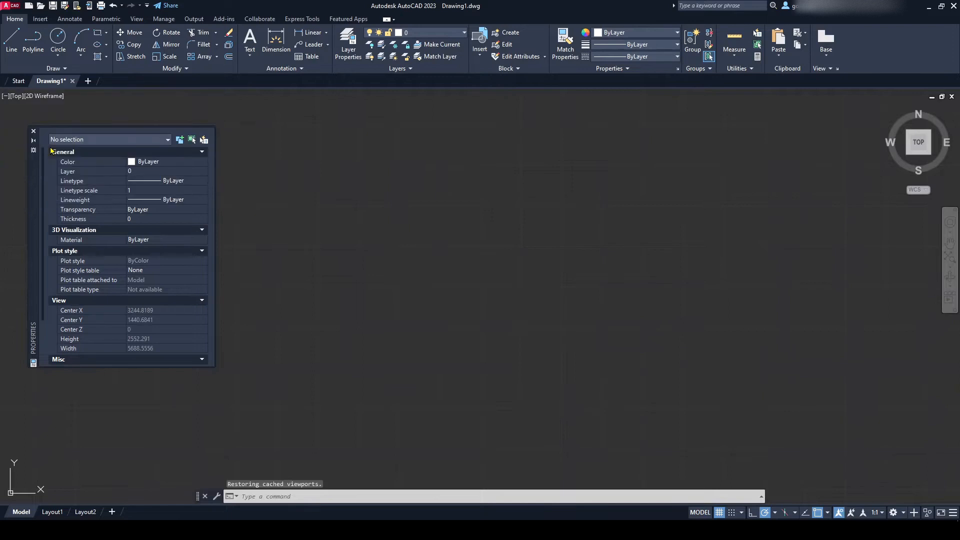
# - Display Layout1 and Layout2 of Drawing1 in turn and return to model space
pyautogui.moveTo(54, 84)
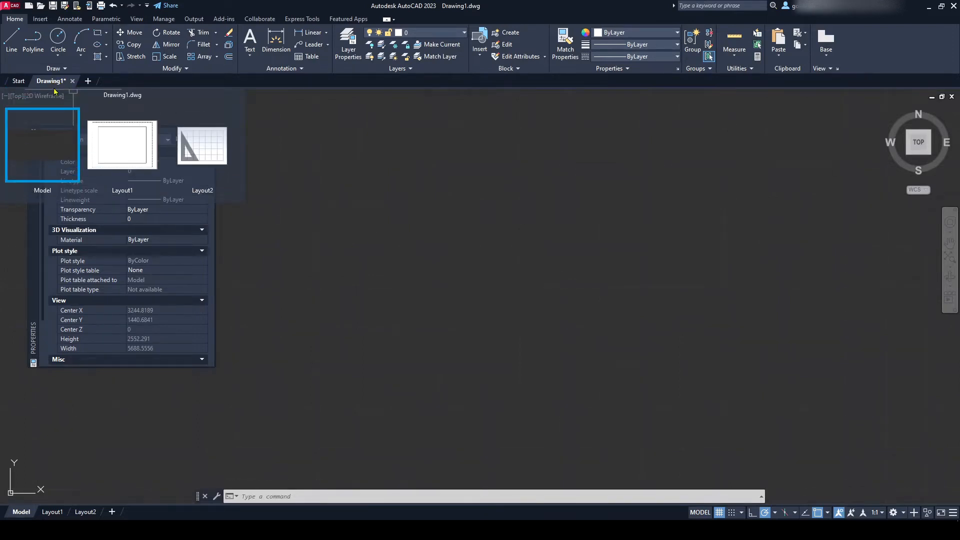
pyautogui.click(123, 146)
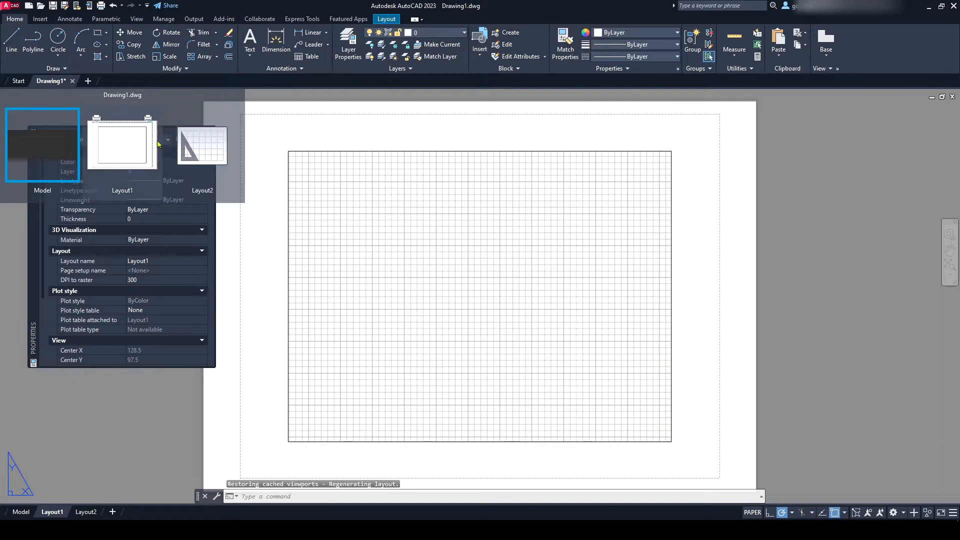
pyautogui.click(202, 145)
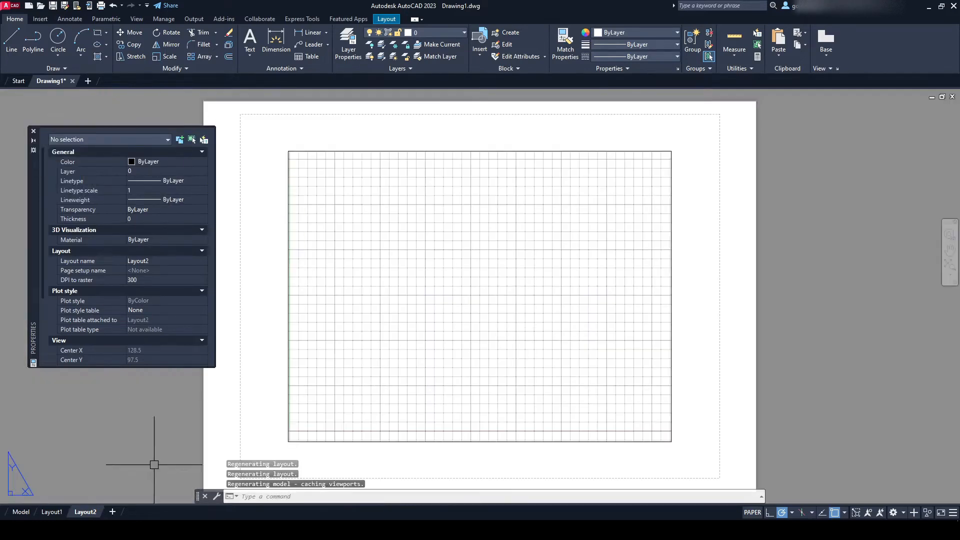
pyautogui.click(21, 512)
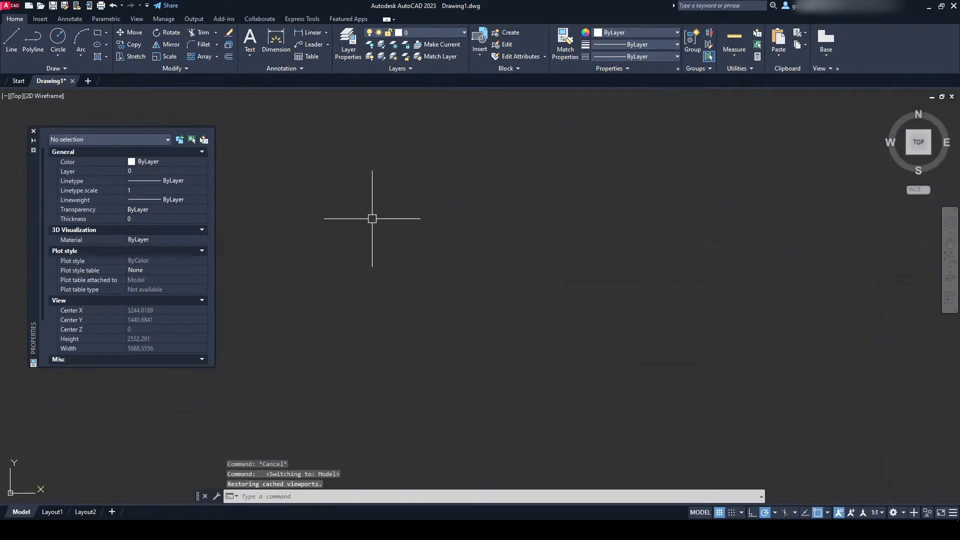
# - Draw a large circle centred in the upper part of the drawing area with the Circle command
pyautogui.click(353, 203)
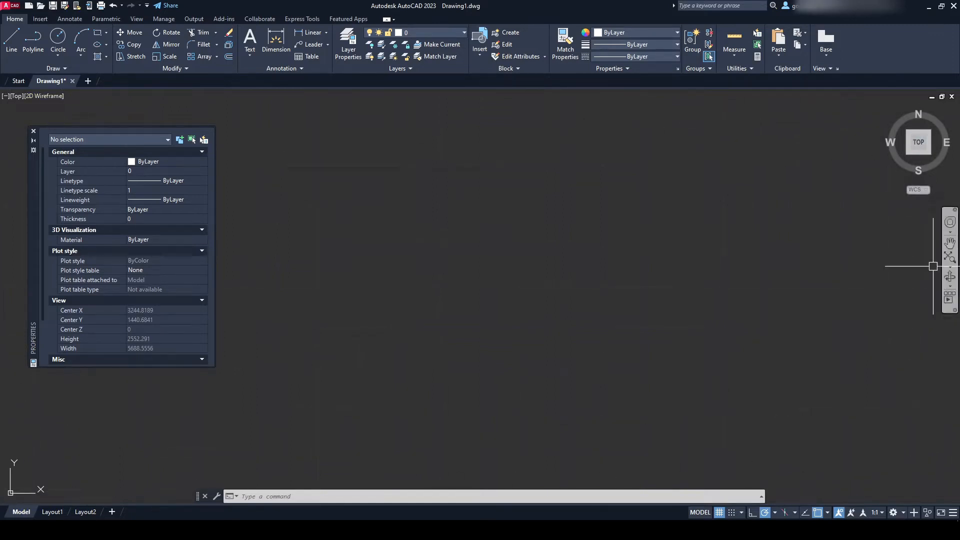
pyautogui.click(368, 209)
pyautogui.press('Escape')
pyautogui.write('c')
pyautogui.press('Return')
pyautogui.click(302, 158)
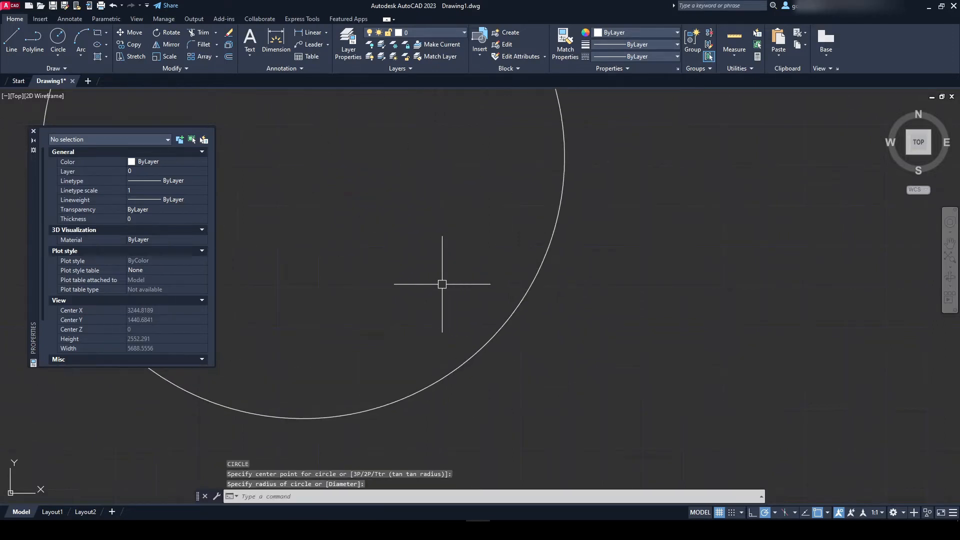
# - Draw a single diagonal line from a point outside the circle's lower edge across it to a point inside
pyautogui.write('l')
pyautogui.press('Return')
pyautogui.click(653, 334)
pyautogui.click(413, 186)
pyautogui.press('Escape')
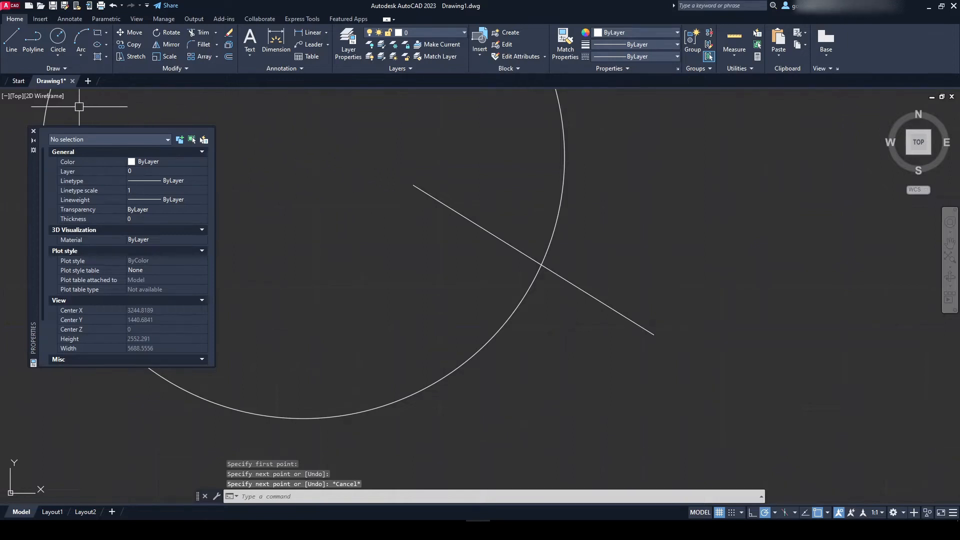
# - Move the floating Properties palette over the circle and collapse it with auto-hide
pyautogui.moveTo(28, 185)
pyautogui.mouseDown()
pyautogui.moveTo(31, 199)
pyautogui.moveTo(20, 191)
pyautogui.moveTo(34, 195)
pyautogui.mouseUp()
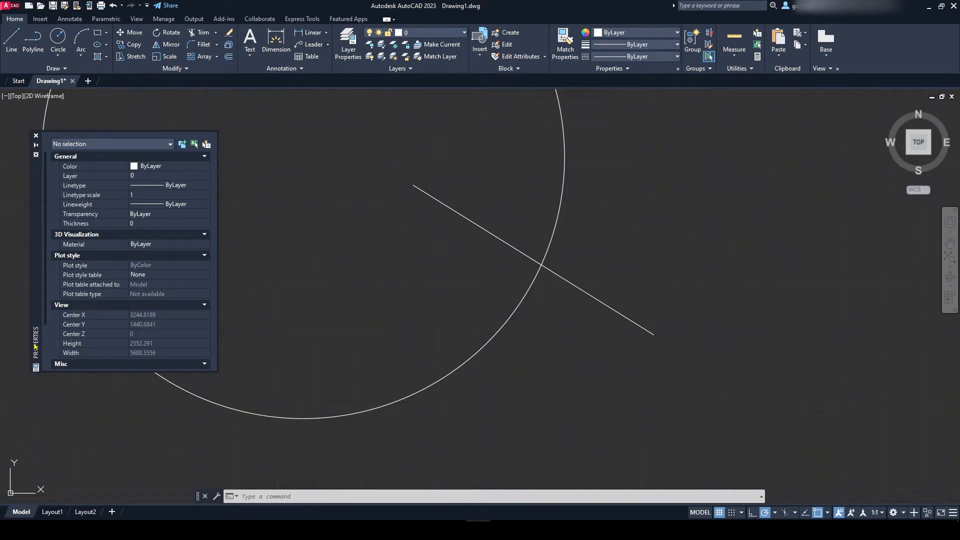
pyautogui.moveTo(34, 345); pyautogui.dragTo(36, 270)
pyautogui.moveTo(42, 216); pyautogui.dragTo(195, 193)
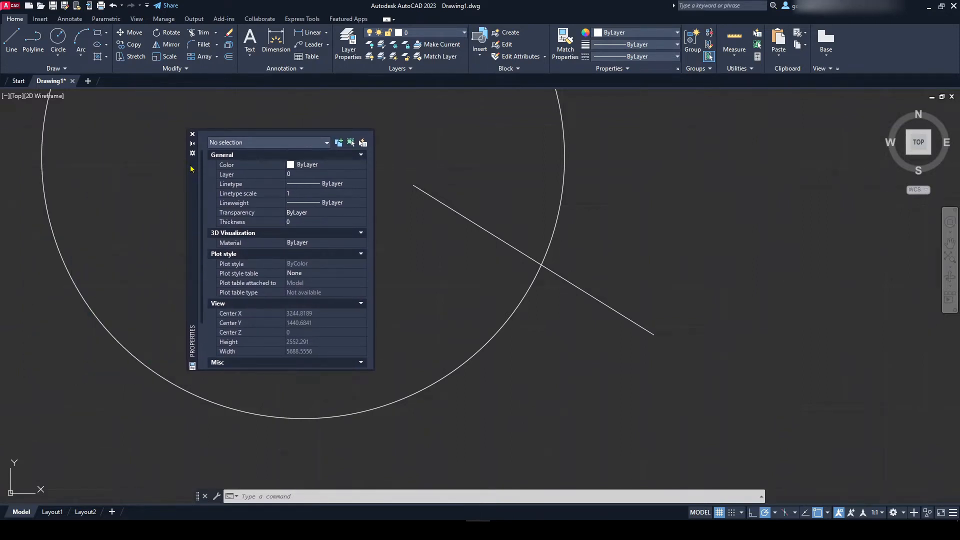
pyautogui.click(192, 144)
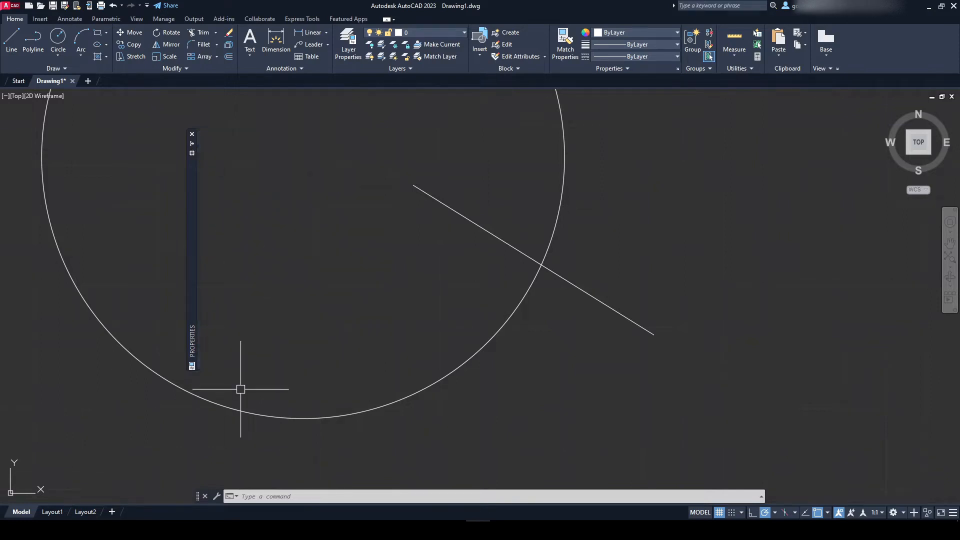
pyautogui.moveTo(191, 248)
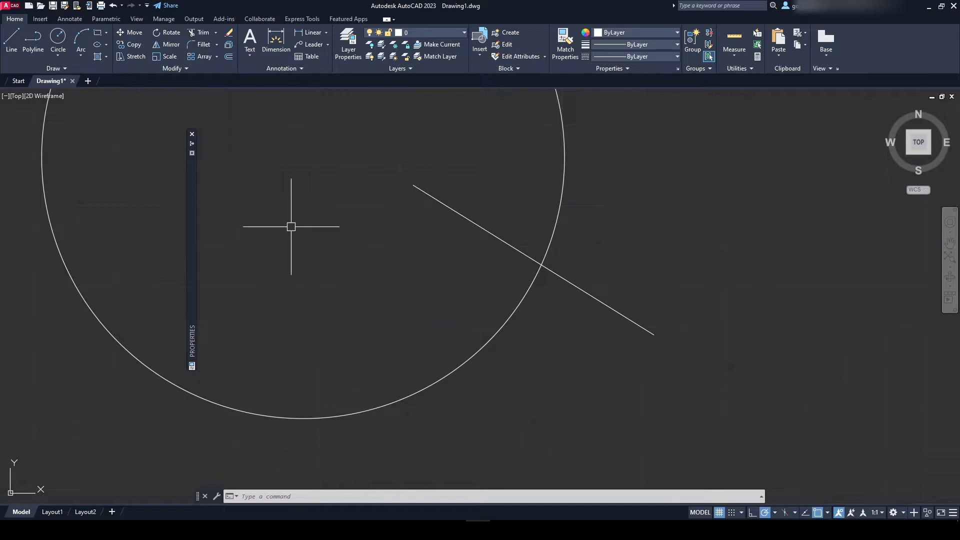
# - Close the Properties palette and reopen it with the PR command
pyautogui.click(192, 134)
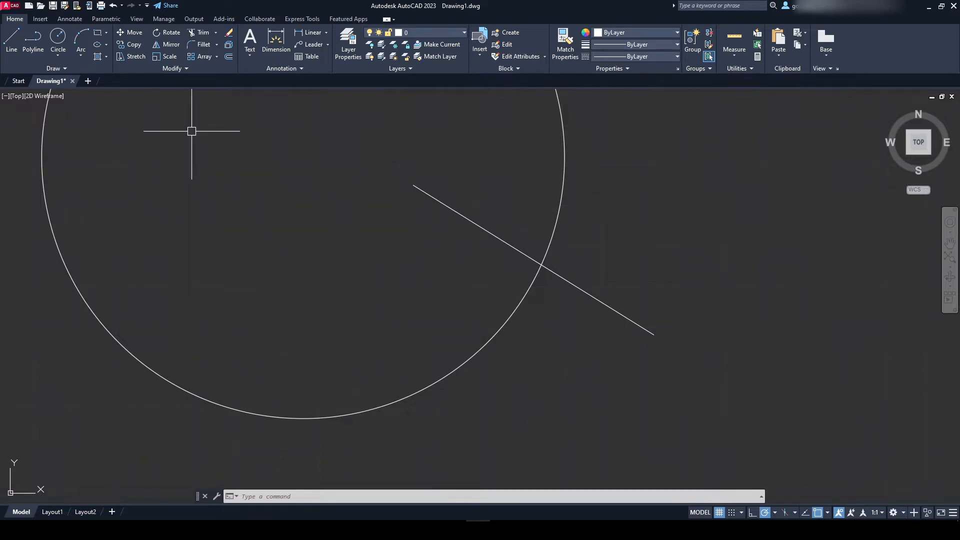
pyautogui.write('p')
pyautogui.press('Escape')
pyautogui.write('pr')
pyautogui.press('Return')
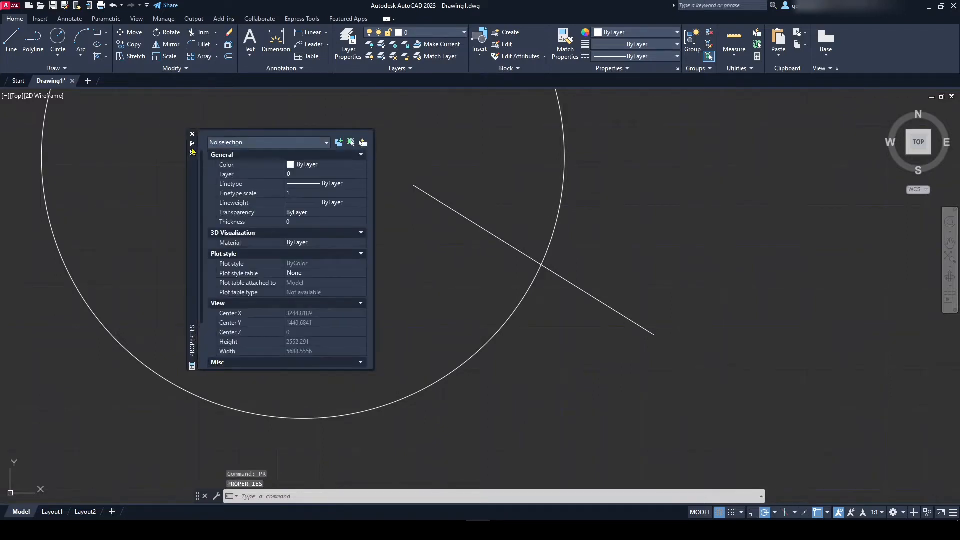
# - Reposition the Properties palette nearer the middle of the circle with its Move option
pyautogui.click(193, 156)
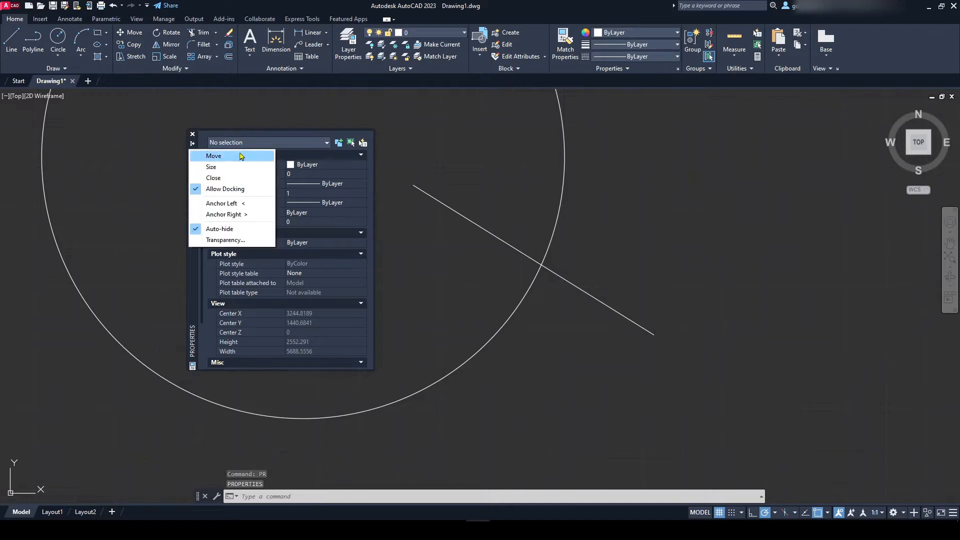
pyautogui.click(194, 285)
pyautogui.click(192, 155)
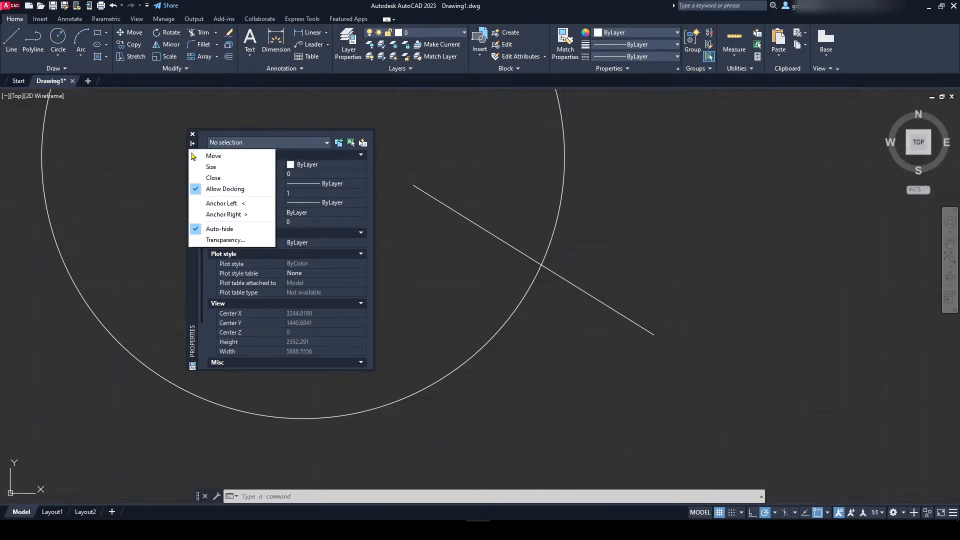
pyautogui.click(213, 155)
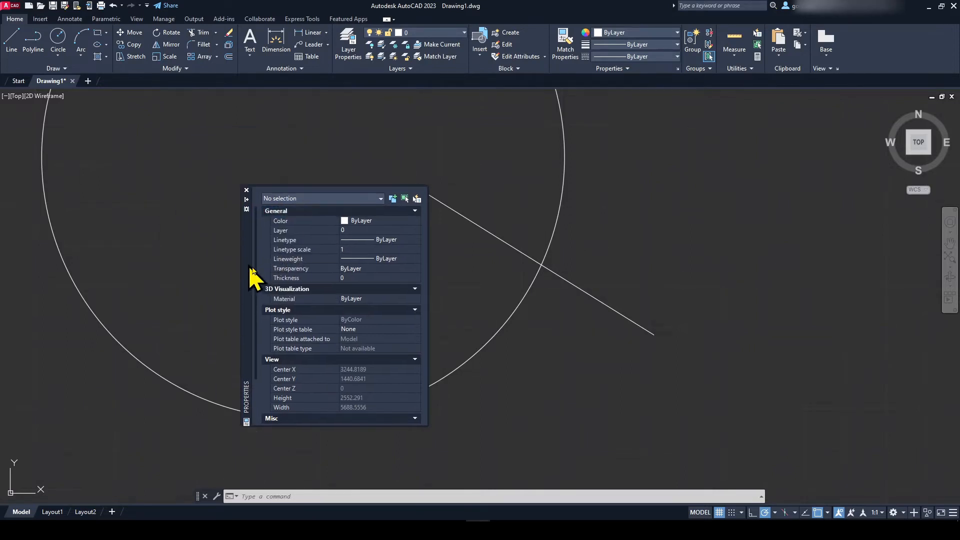
pyautogui.click(268, 186)
# - Enlarge the Properties palette by lengthening it and making it slightly wider
pyautogui.click(266, 183)
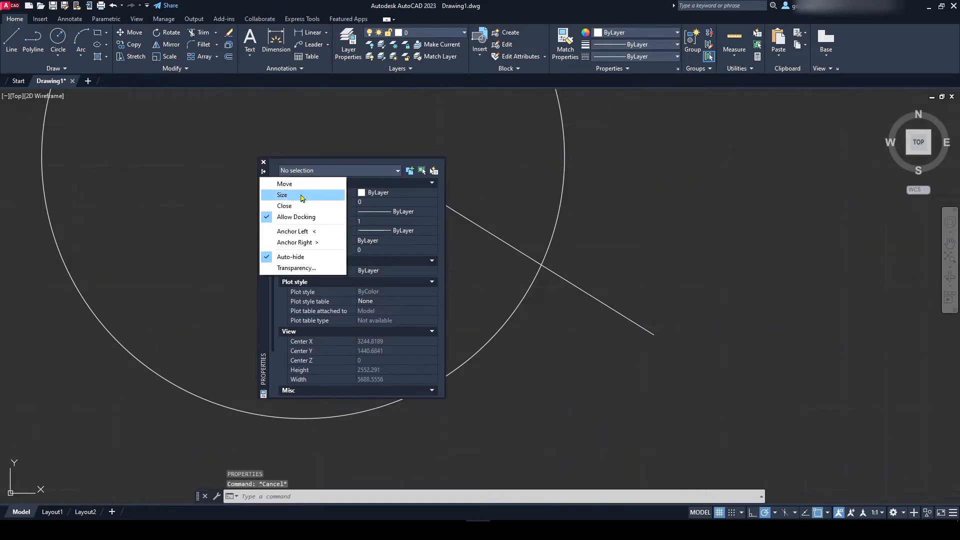
pyautogui.click(262, 317)
pyautogui.moveTo(323, 398); pyautogui.dragTo(320, 440)
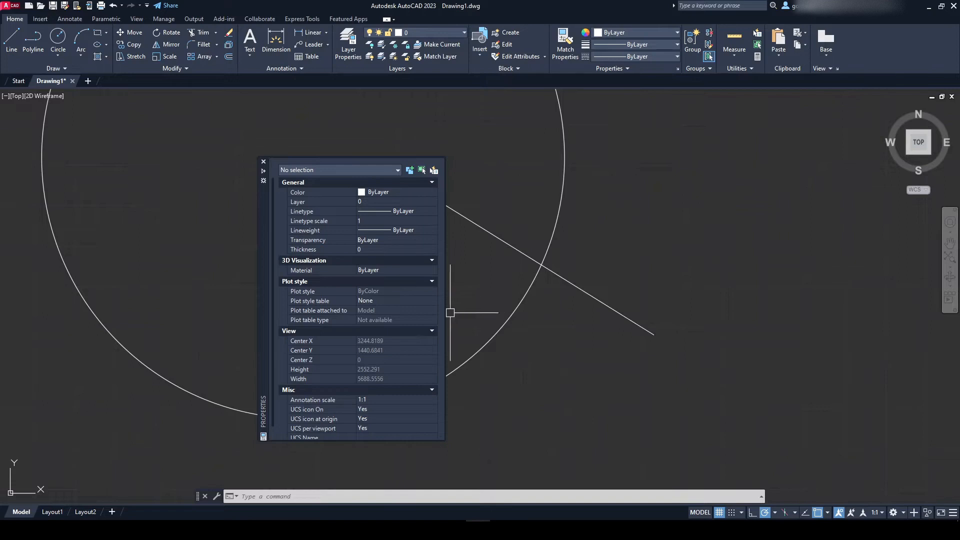
pyautogui.moveTo(446, 306)
pyautogui.mouseDown()
pyautogui.moveTo(488, 305)
pyautogui.moveTo(448, 303)
pyautogui.mouseUp()
# - Anchor the Properties palette with Anchor Left and switch it to Anchor Right
pyautogui.click(263, 182)
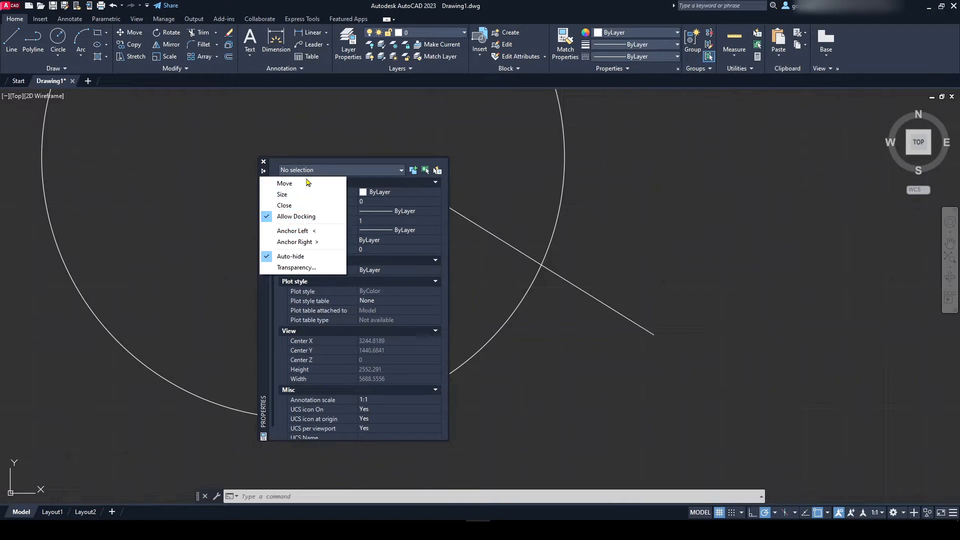
pyautogui.click(310, 231)
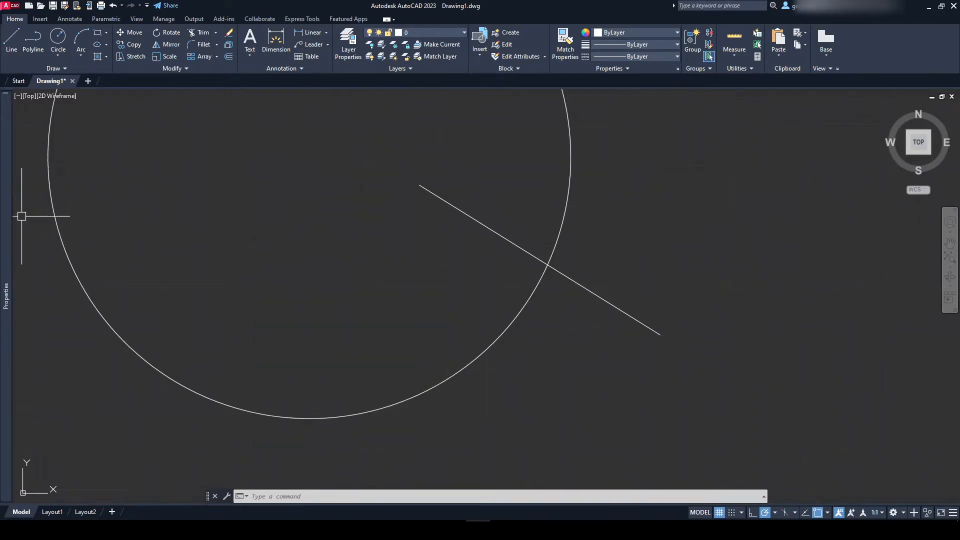
pyautogui.moveTo(6, 220)
pyautogui.rightClick(19, 278)
pyautogui.click(55, 336)
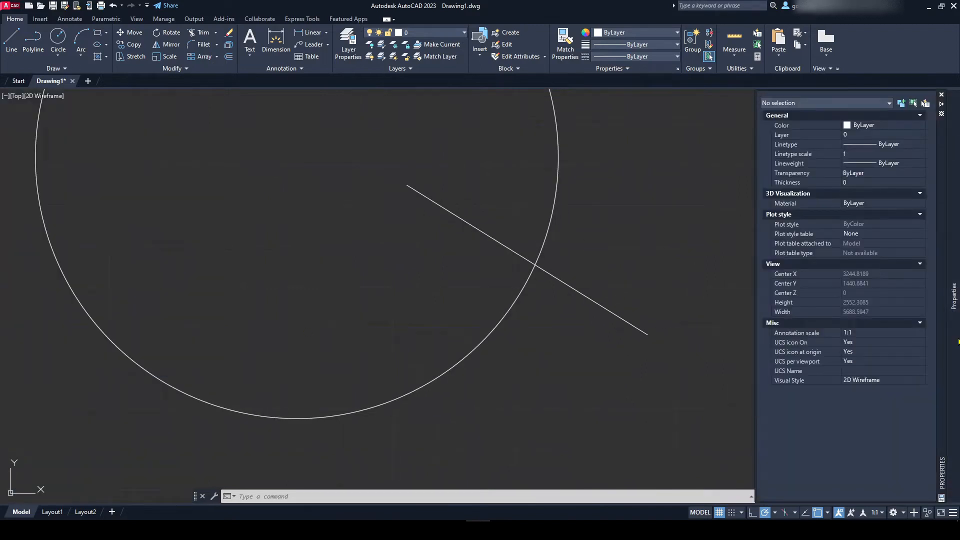
# - Set the Properties palette back to Anchor Left and expand it from its collapsed strip
pyautogui.rightClick(940, 140)
pyautogui.click(919, 191)
pyautogui.moveTo(2, 175)
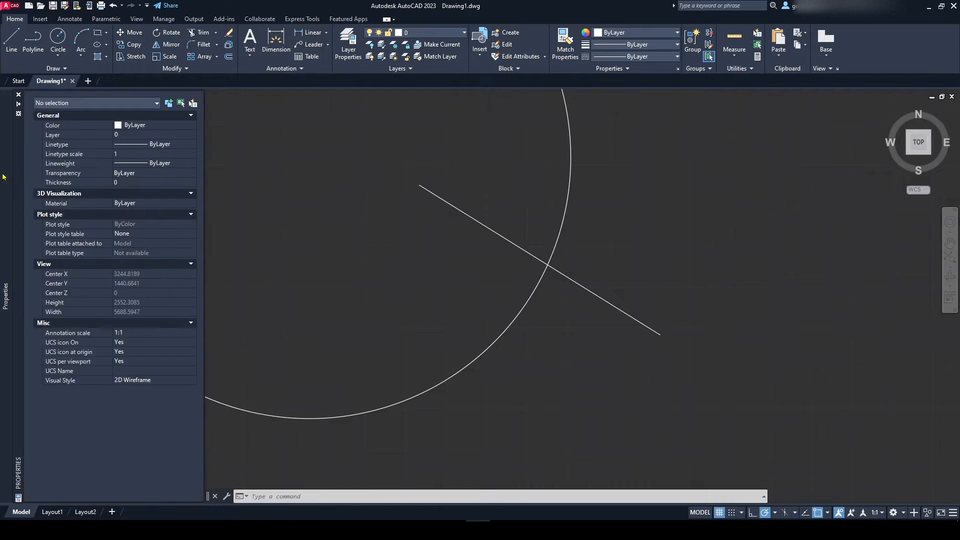
# - Select the circle and the line with one selection window and delete them
pyautogui.click(779, 358)
pyautogui.click(334, 188)
pyautogui.press('Delete')
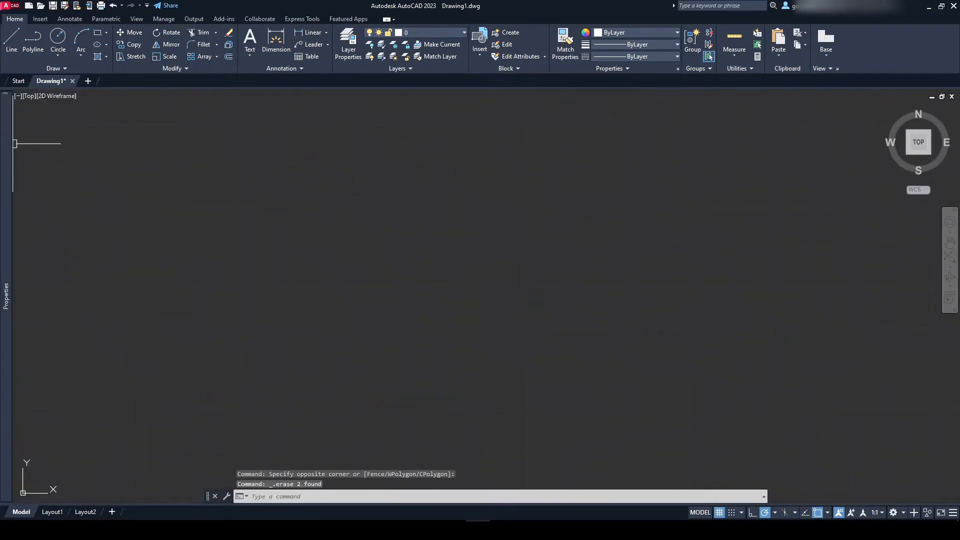
# - Turn off Allow Docking for the anchored Properties palette and move it to the other side of the drawing area
pyautogui.moveTo(11, 157)
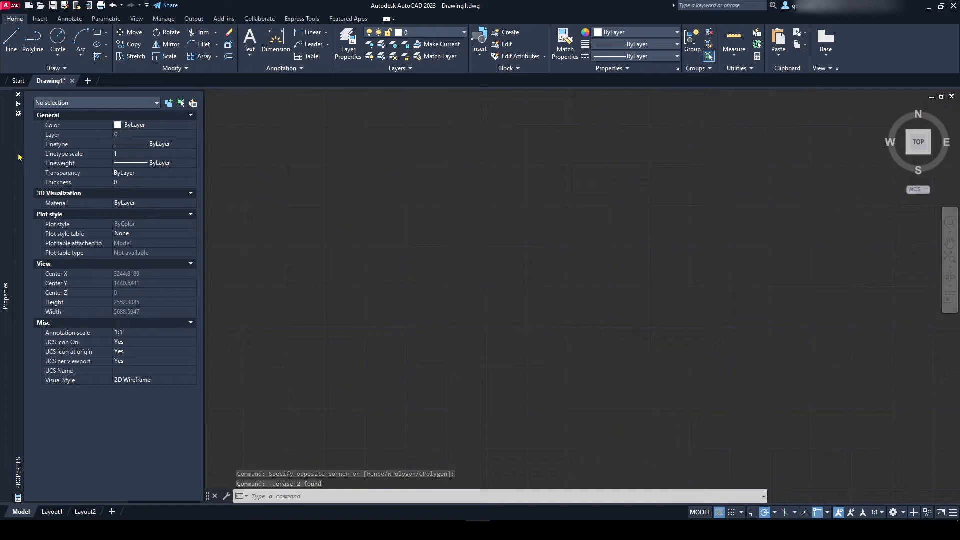
pyautogui.rightClick(18, 156)
pyautogui.click(68, 196)
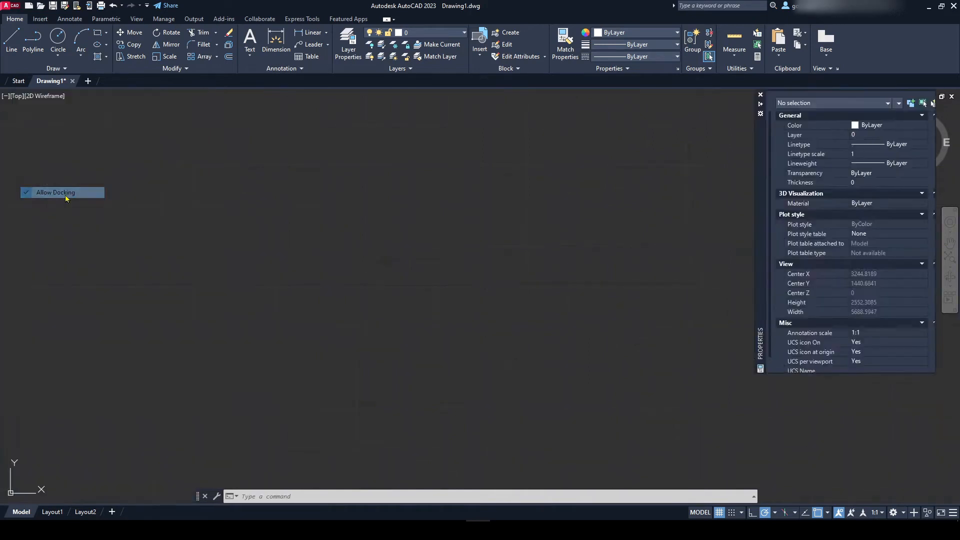
pyautogui.moveTo(760, 172); pyautogui.dragTo(134, 206)
# - Turn Allow Docking back on for the Properties palette and turn off its auto-hide
pyautogui.rightClick(134, 205)
pyautogui.click(172, 247)
pyautogui.rightClick(135, 226)
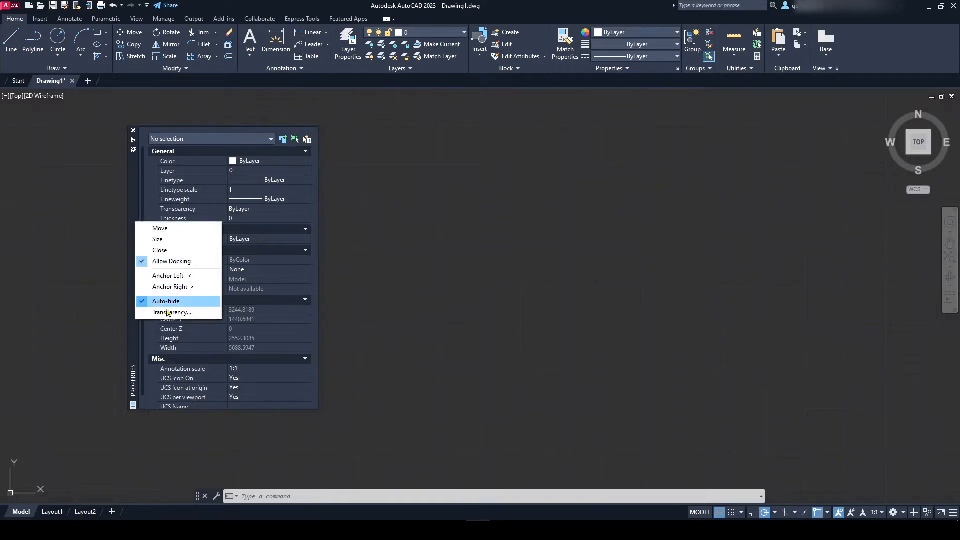
pyautogui.click(151, 302)
# - Open the Properties palette's Transparency settings and close them without changing the opacity
pyautogui.rightClick(133, 268)
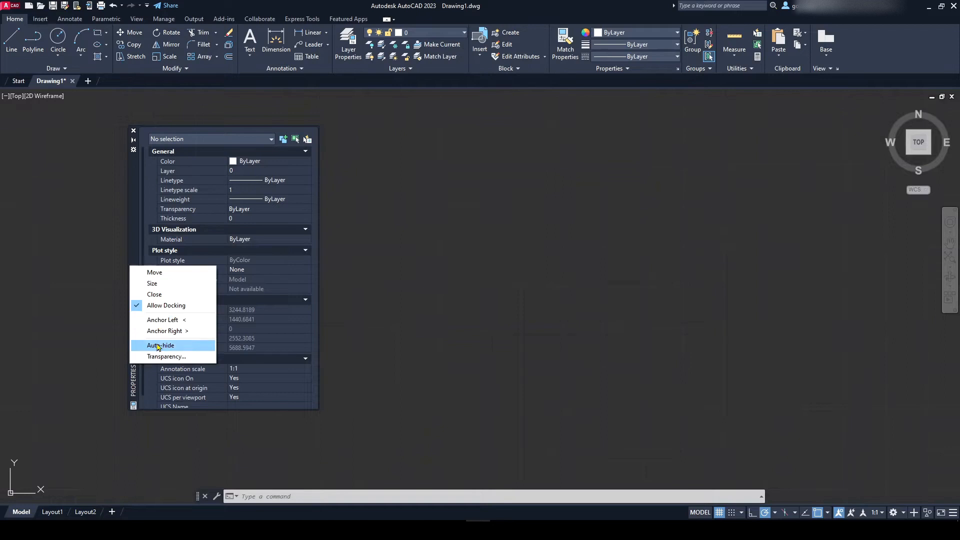
pyautogui.click(167, 356)
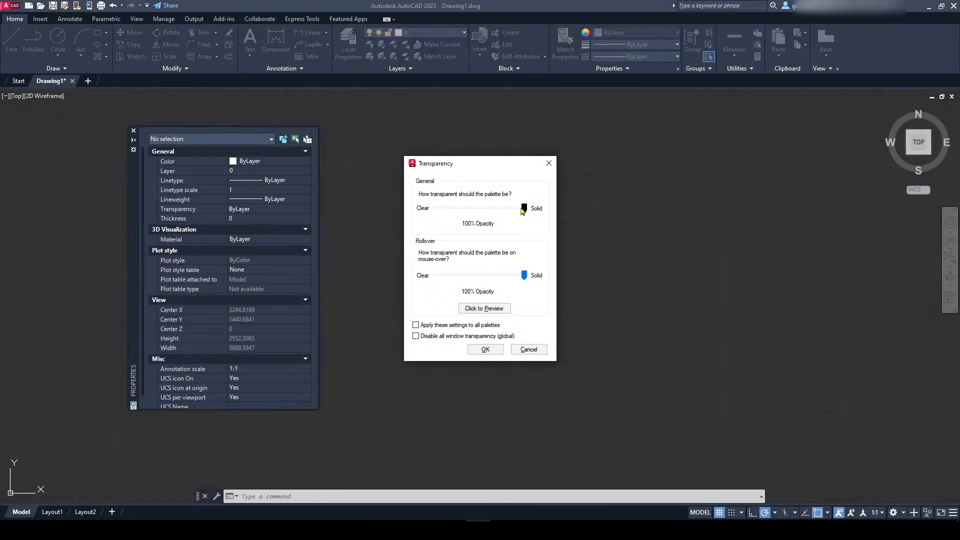
pyautogui.click(548, 162)
# - Dock the Properties palette along the left edge of the drawing area and make it narrower
pyautogui.moveTo(130, 178); pyautogui.dragTo(31, 160)
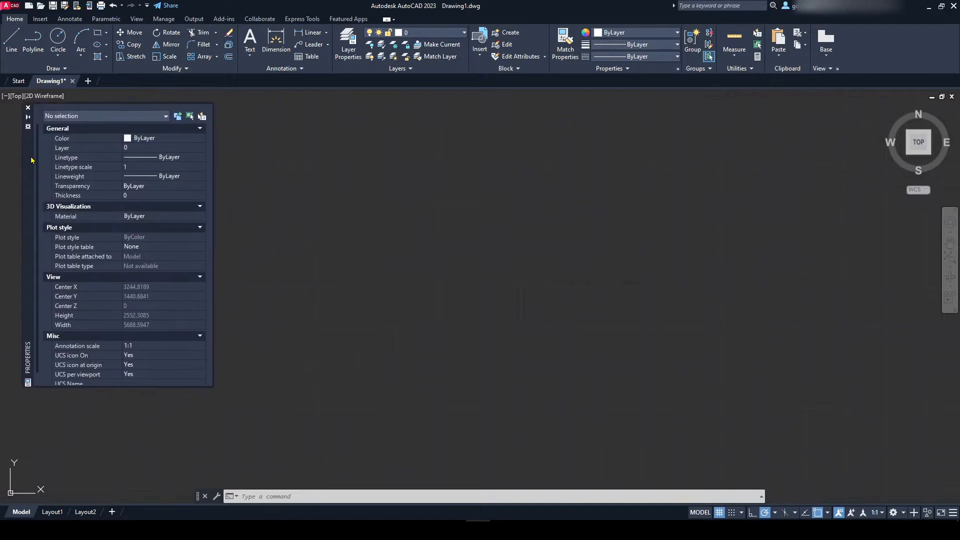
pyautogui.press('Escape')
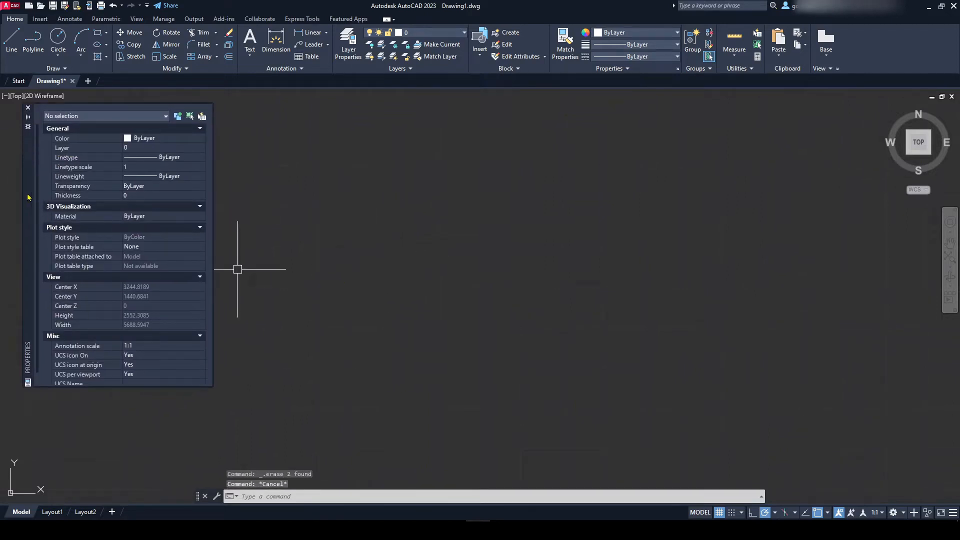
pyautogui.moveTo(29, 198); pyautogui.dragTo(5, 185)
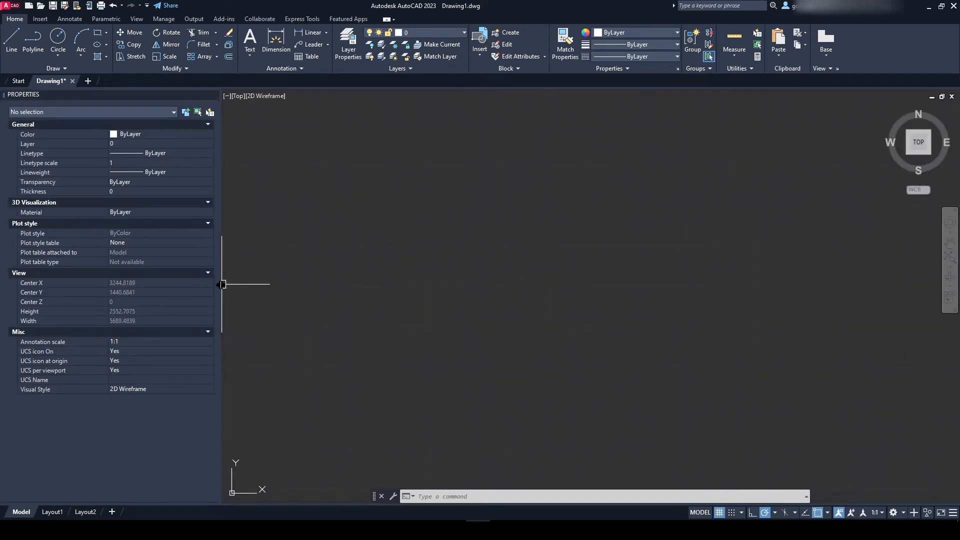
pyautogui.moveTo(220, 283); pyautogui.dragTo(161, 280)
# - Open the Layer Properties Manager with the LA command, dock it beneath the Properties palette and increase its height
pyautogui.write('la')
pyautogui.press('Return')
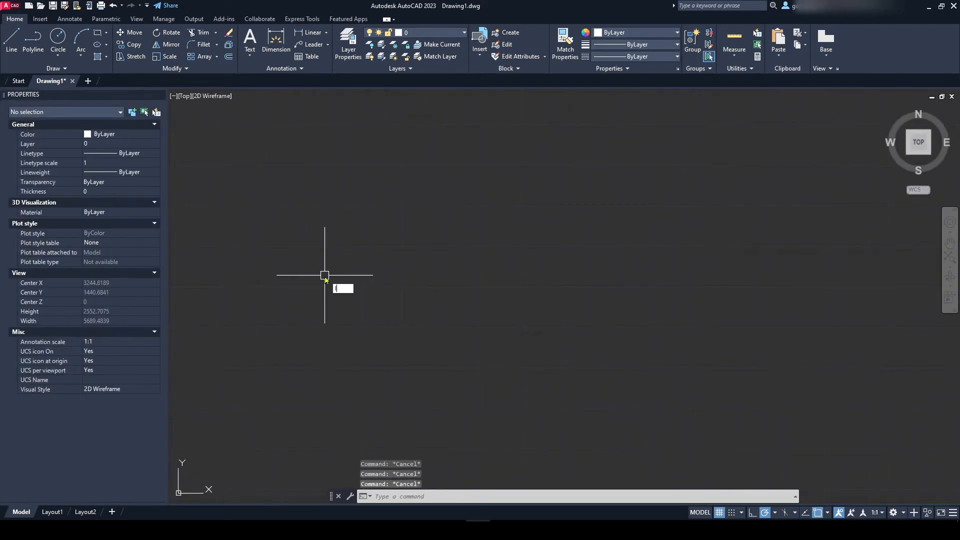
pyautogui.moveTo(341, 219); pyautogui.dragTo(2, 392)
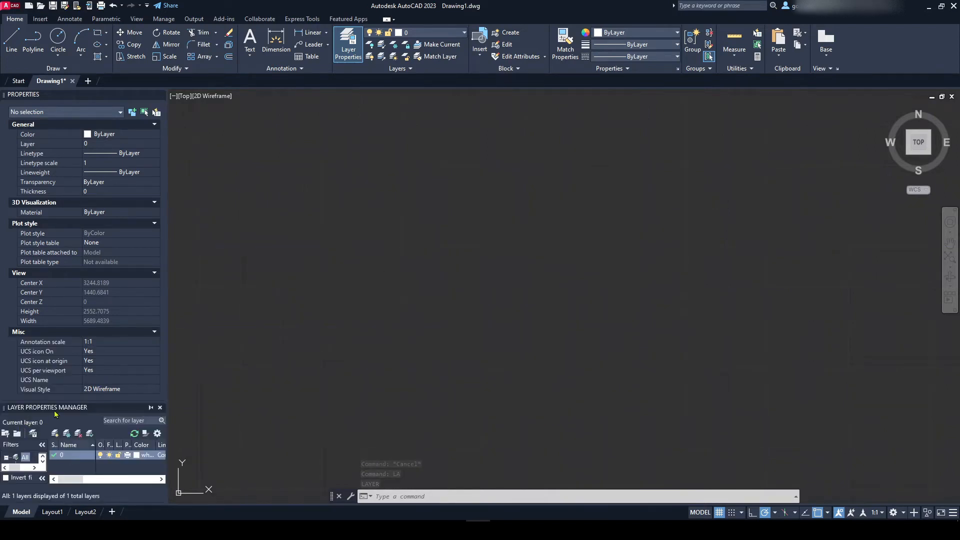
pyautogui.moveTo(64, 403); pyautogui.dragTo(60, 305)
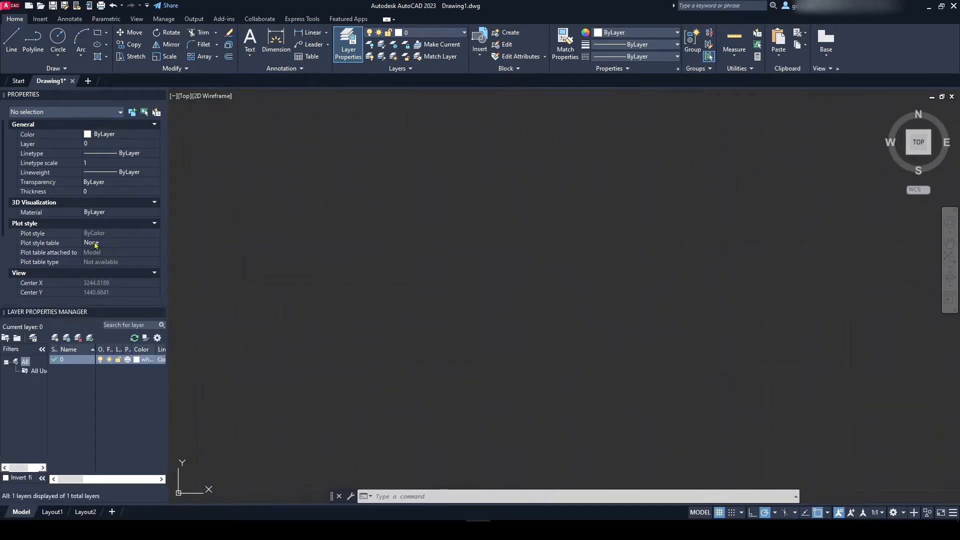
# - Undock the Layer Properties Manager into the drawing area and close it
pyautogui.click(45, 192)
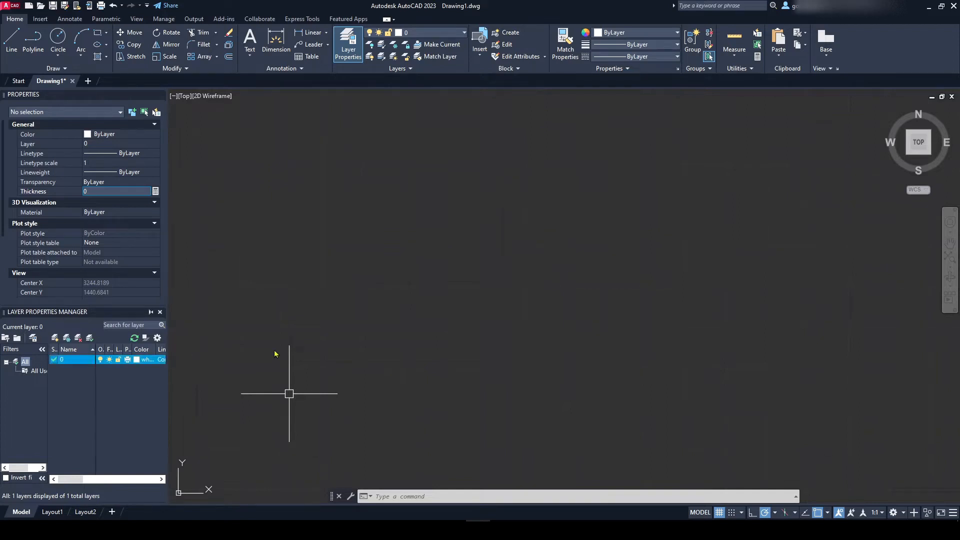
pyautogui.moveTo(237, 355); pyautogui.dragTo(359, 252)
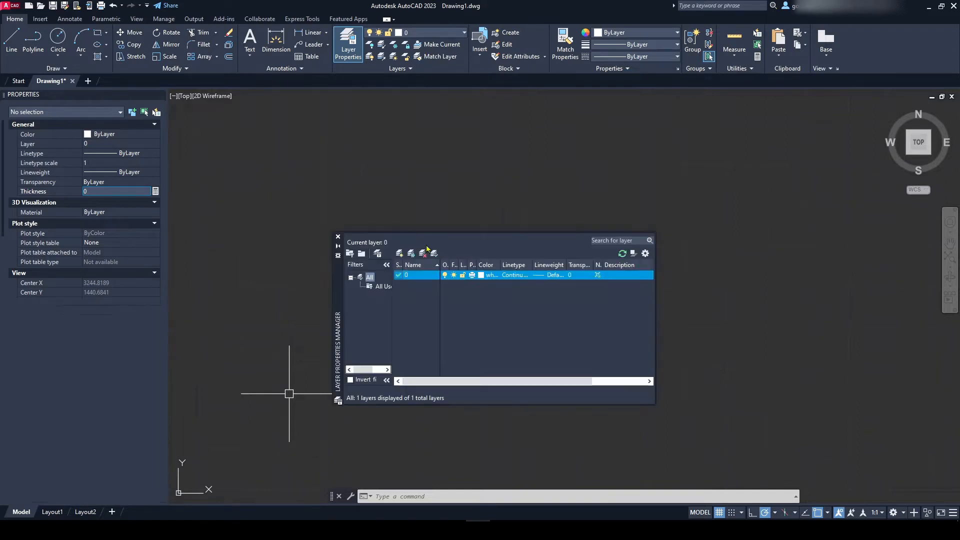
pyautogui.click(338, 238)
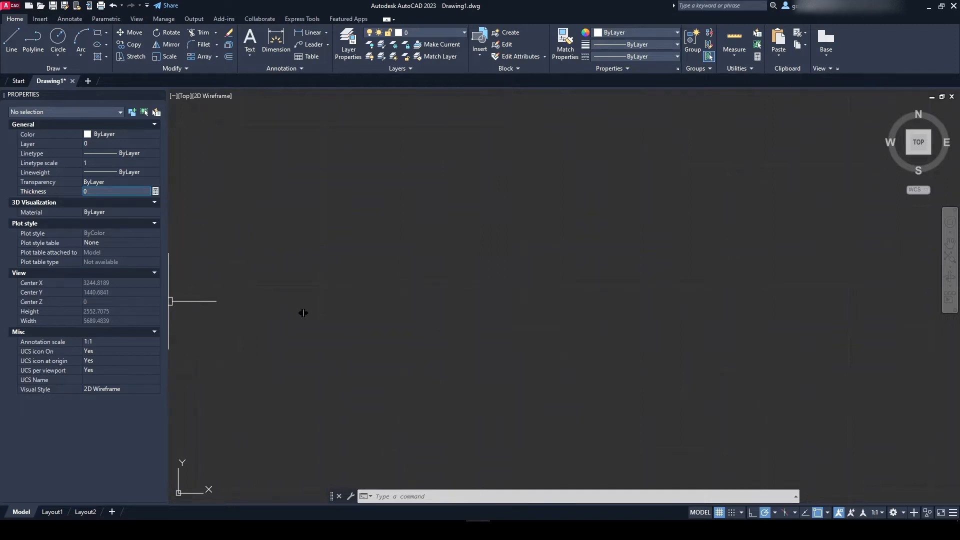
# - Narrow the docked Properties palette further to give the drawing area more room
pyautogui.moveTo(167, 301); pyautogui.dragTo(133, 301)
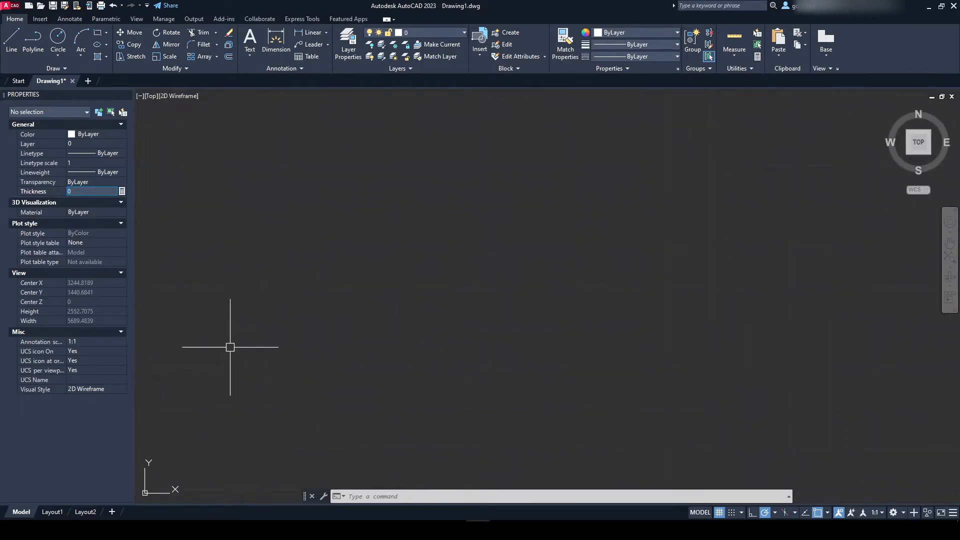
pyautogui.press('Escape')
pyautogui.press('Escape')
pyautogui.press('Escape')
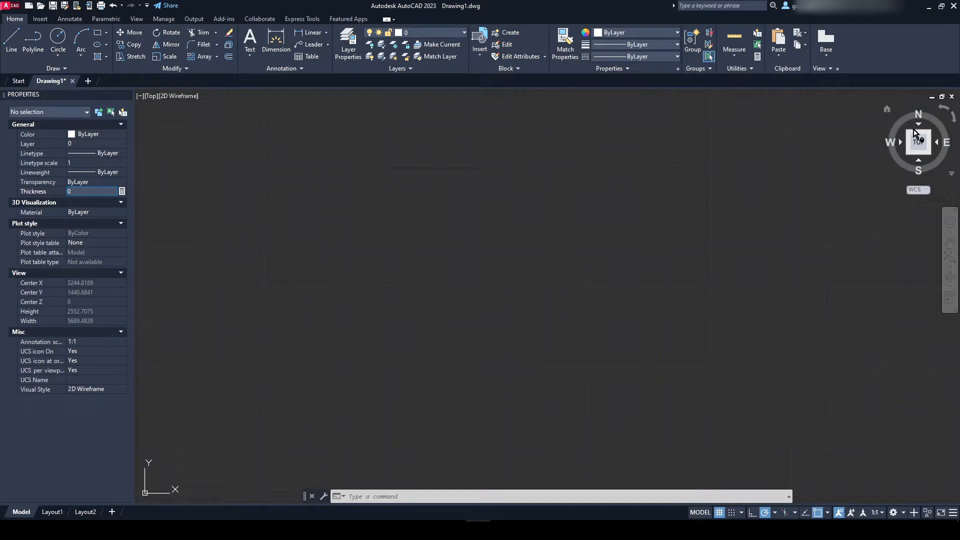
# - Draw a closed, self-crossing star-like figure of eight connected lines across the drawing area
pyautogui.write('l')
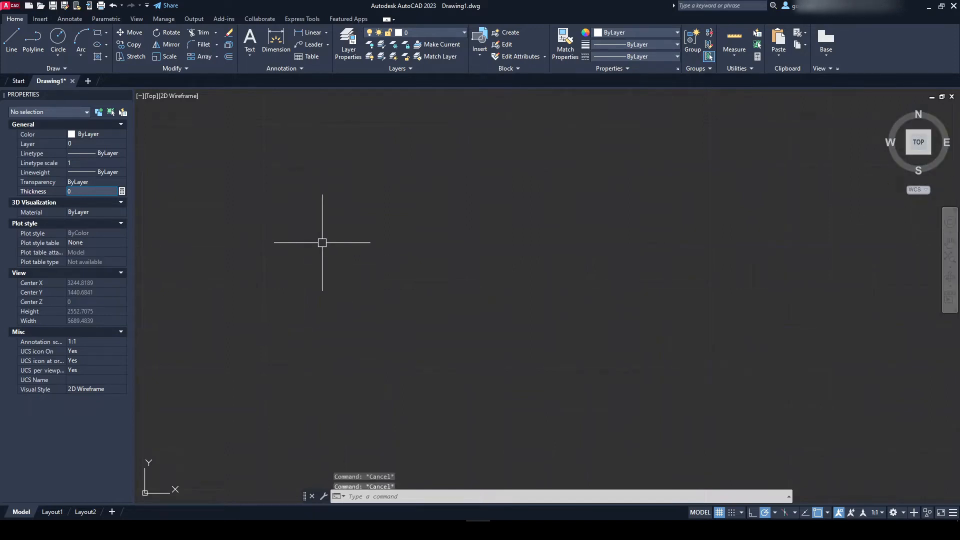
pyautogui.press('Return')
pyautogui.click(290, 165)
pyautogui.click(373, 342)
pyautogui.click(645, 310)
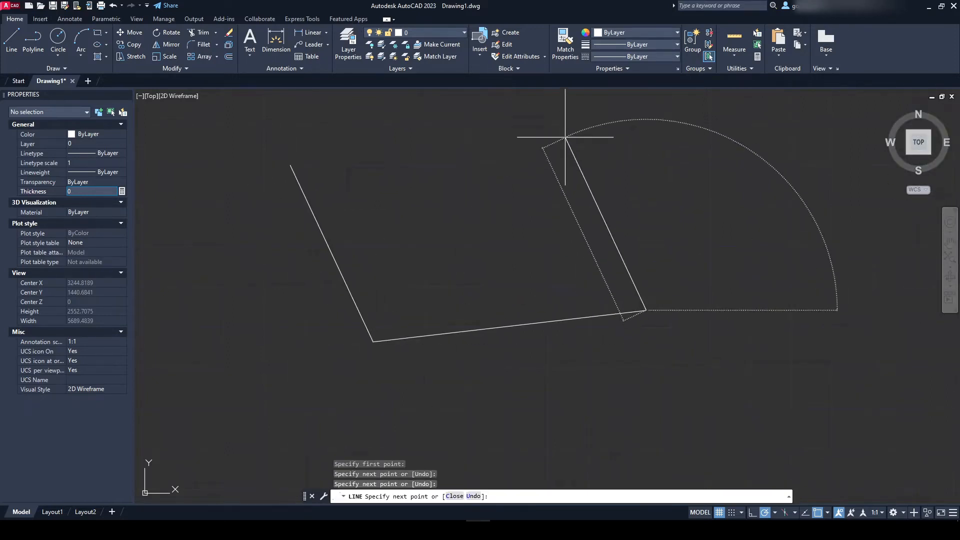
pyautogui.click(565, 138)
pyautogui.click(239, 273)
pyautogui.click(492, 386)
pyautogui.click(701, 219)
pyautogui.click(408, 156)
pyautogui.click(291, 166)
pyautogui.press('Escape')
pyautogui.press('Escape')
pyautogui.press('Escape')
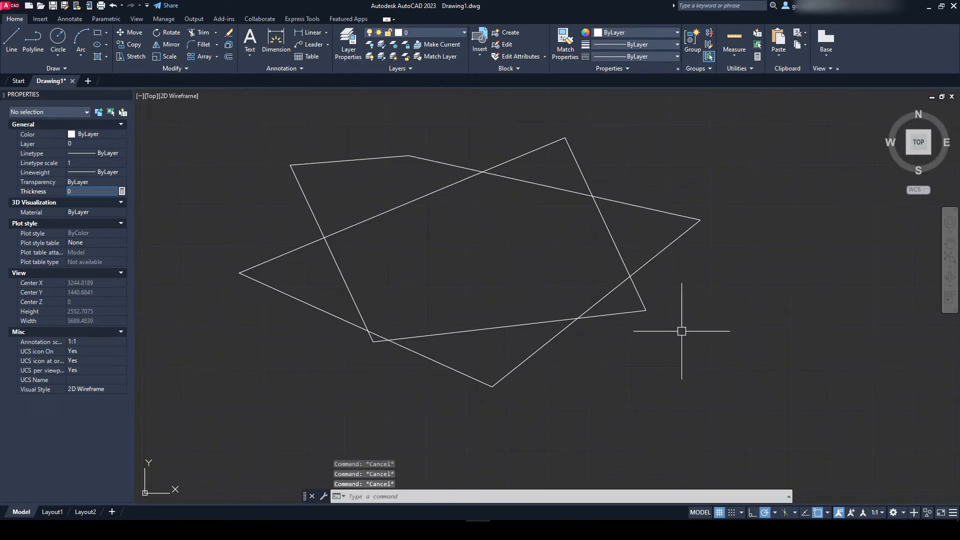
# - Shift the star-like figure in several directions with the Pan tool, zoom out partway, and leave the tool
pyautogui.click(949, 243)
pyautogui.moveTo(490, 270)
pyautogui.mouseDown()
pyautogui.moveTo(526, 215)
pyautogui.moveTo(463, 274)
pyautogui.moveTo(413, 287)
pyautogui.mouseUp()
pyautogui.moveTo(730, 298)
pyautogui.mouseDown()
pyautogui.moveTo(569, 275)
pyautogui.moveTo(726, 272)
pyautogui.moveTo(807, 291)
pyautogui.mouseUp()
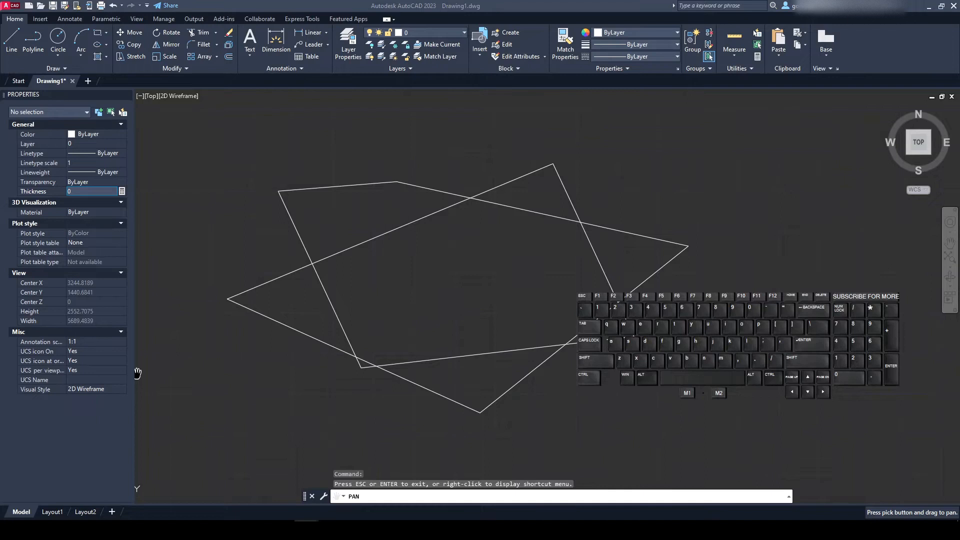
pyautogui.moveTo(737, 193)
pyautogui.mouseDown()
pyautogui.moveTo(698, 193)
pyautogui.moveTo(649, 174)
pyautogui.moveTo(636, 214)
pyautogui.moveTo(794, 159)
pyautogui.mouseUp()
pyautogui.moveTo(679, 187)
pyautogui.mouseDown()
pyautogui.moveTo(510, 197)
pyautogui.moveTo(680, 192)
pyautogui.mouseUp()
pyautogui.moveTo(479, 154)
pyautogui.mouseDown()
pyautogui.moveTo(610, 227)
pyautogui.moveTo(410, 259)
pyautogui.moveTo(403, 206)
pyautogui.moveTo(420, 203)
pyautogui.mouseUp()
pyautogui.scroll(-4, 378, 221)
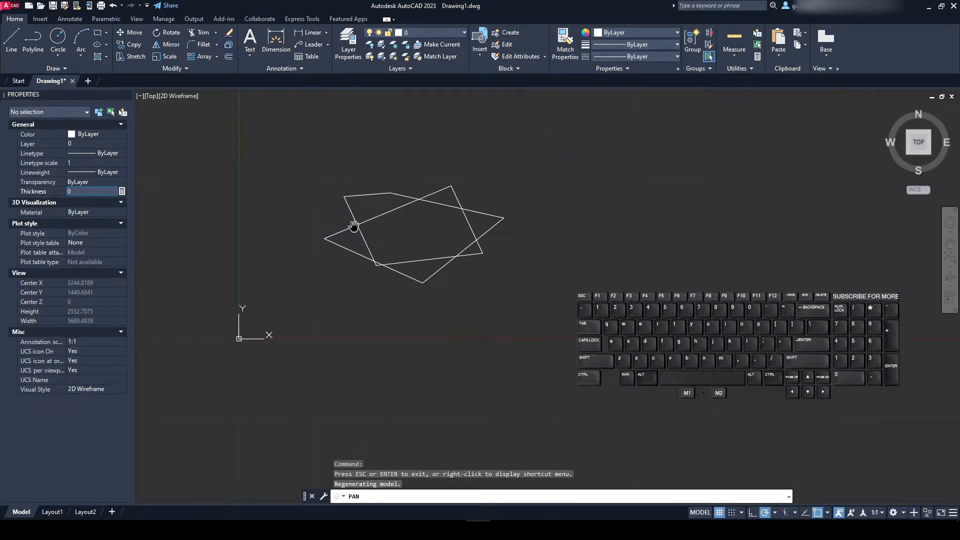
pyautogui.moveTo(405, 229)
pyautogui.mouseDown()
pyautogui.moveTo(595, 404)
pyautogui.moveTo(428, 150)
pyautogui.moveTo(257, 360)
pyautogui.moveTo(647, 161)
pyautogui.moveTo(280, 313)
pyautogui.moveTo(533, 219)
pyautogui.moveTo(446, 306)
pyautogui.mouseUp()
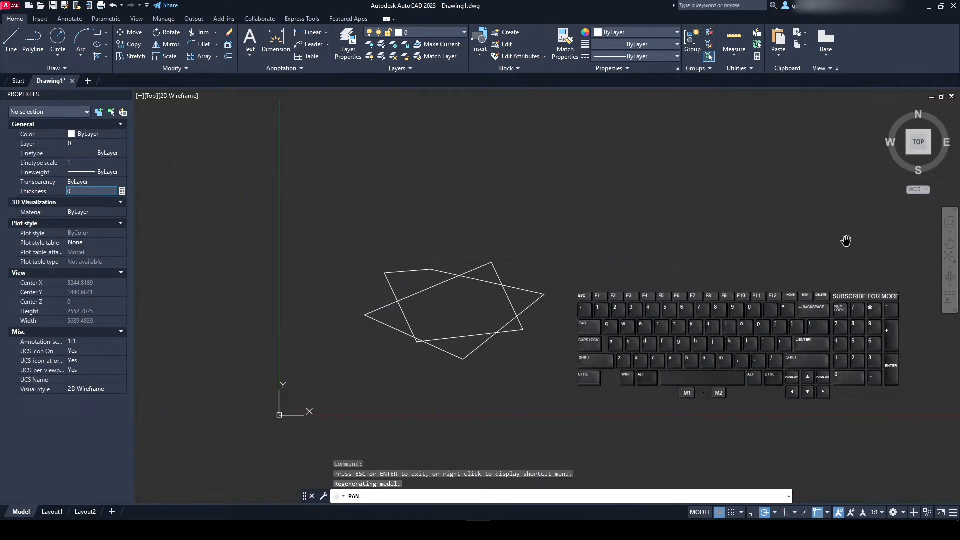
pyautogui.press('Escape')
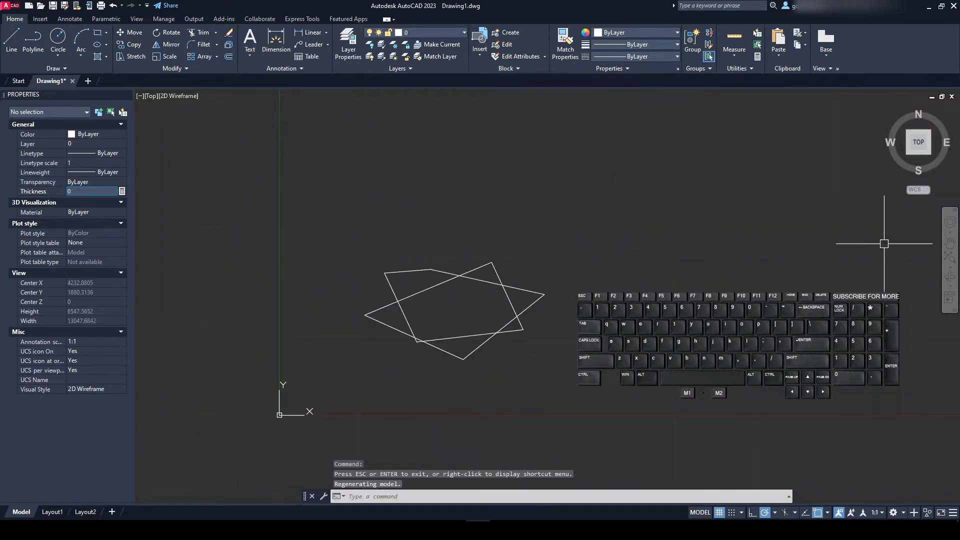
# - Fit the star-like figure to the view with Zoom Extents, zoom far out, and fit it again
pyautogui.click(950, 257)
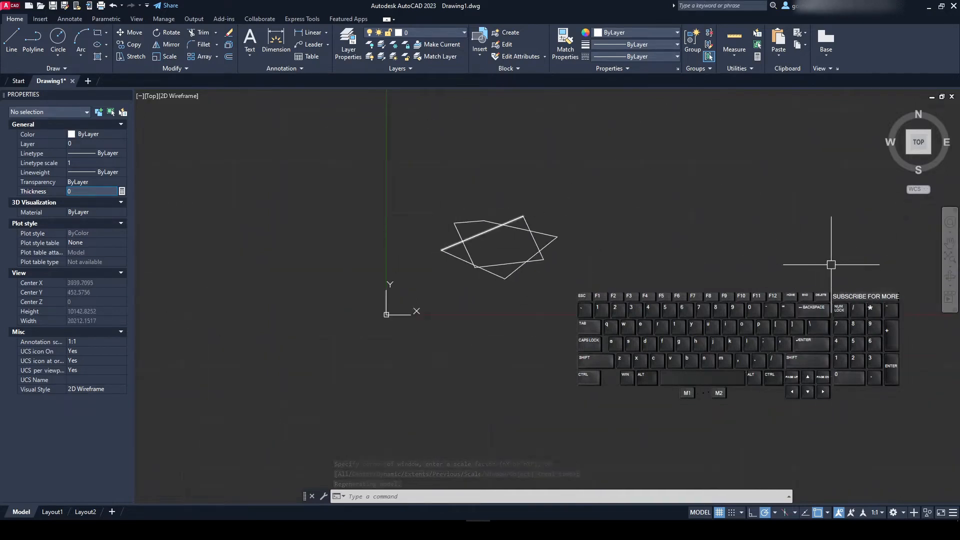
pyautogui.scroll(-8, 500, 235)
pyautogui.click(949, 257)
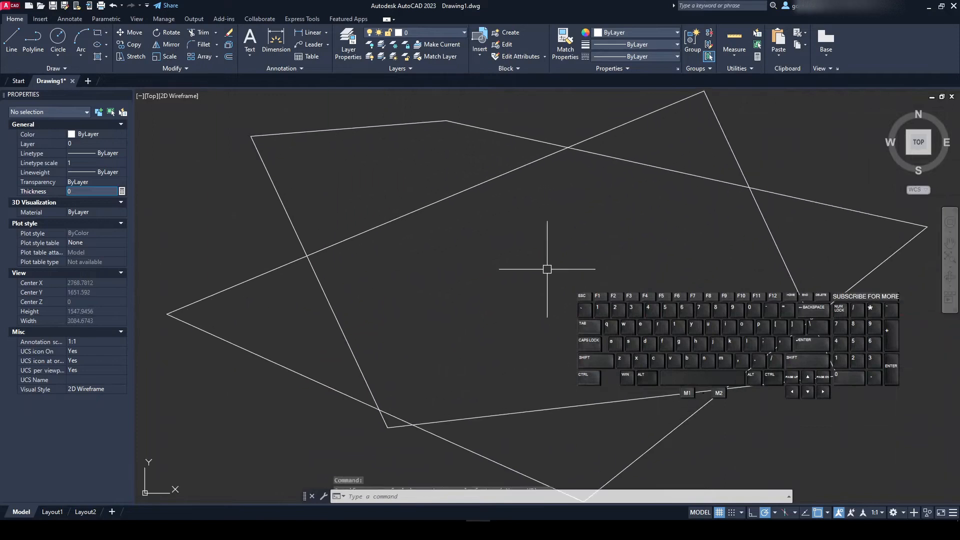
# - Draw an open chain of five lines far up and to the right of the star-like figure, and fit both with Zoom Extents
pyautogui.scroll(-8, 371, 249)
pyautogui.scroll(-8, 371, 249)
pyautogui.press('Escape')
pyautogui.press('Escape')
pyautogui.write('l')
pyautogui.press('space')
pyautogui.click(781, 119)
pyautogui.click(832, 206)
pyautogui.click(847, 150)
pyautogui.click(823, 137)
pyautogui.click(793, 187)
pyautogui.click(854, 198)
pyautogui.press('Escape')
pyautogui.press('Escape')
pyautogui.press('Escape')
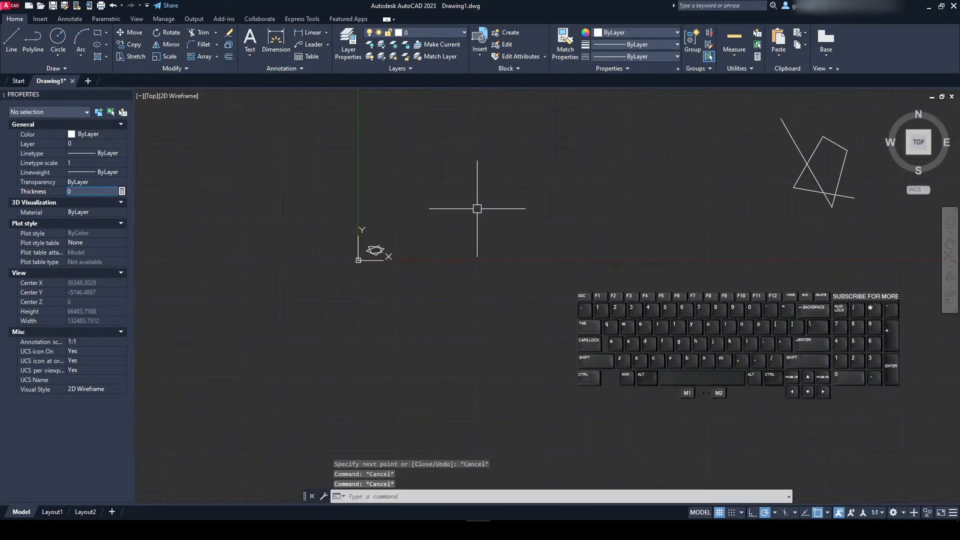
pyautogui.click(946, 255)
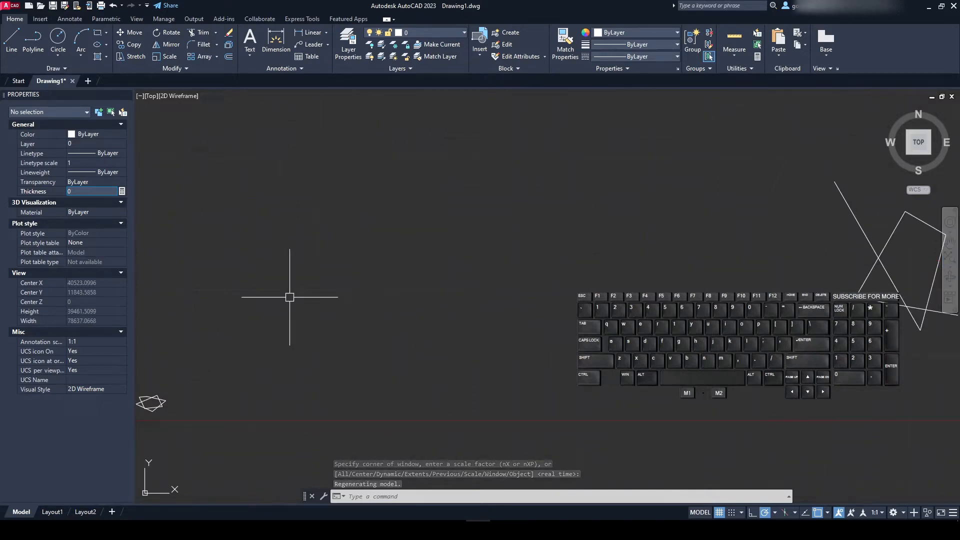
# - Draw a three-line chain much farther from the origin than the other figures, and fit all objects with Zoom Extents
pyautogui.scroll(-9, 289, 297)
pyautogui.press('Return')
pyautogui.click(723, 121)
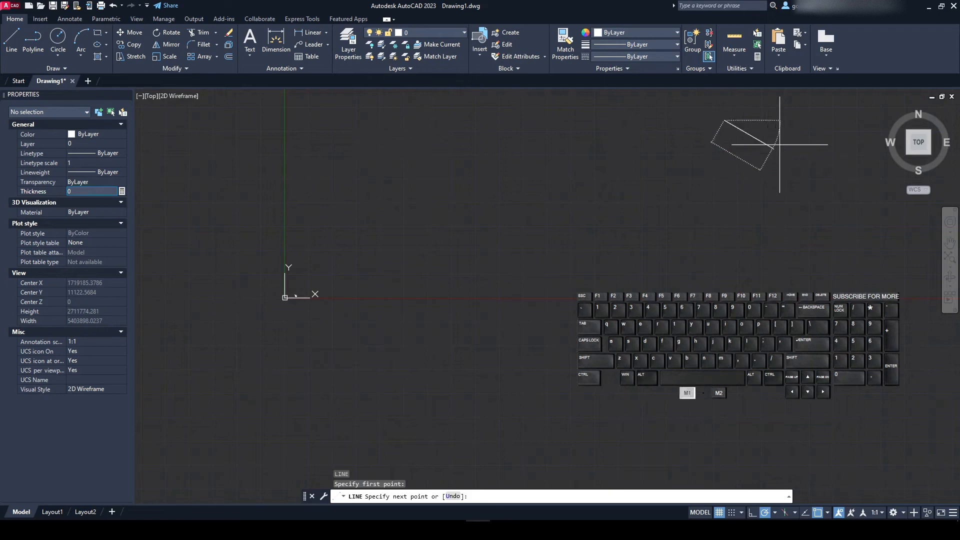
pyautogui.click(779, 145)
pyautogui.click(790, 120)
pyautogui.click(672, 120)
pyautogui.press('Escape')
pyautogui.press('Escape')
pyautogui.press('Escape')
pyautogui.click(948, 243)
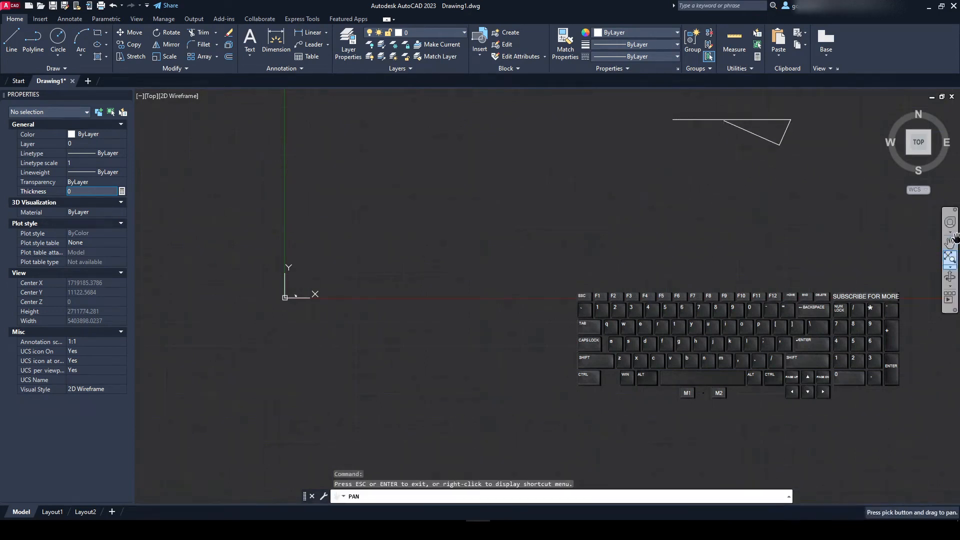
pyautogui.click(949, 259)
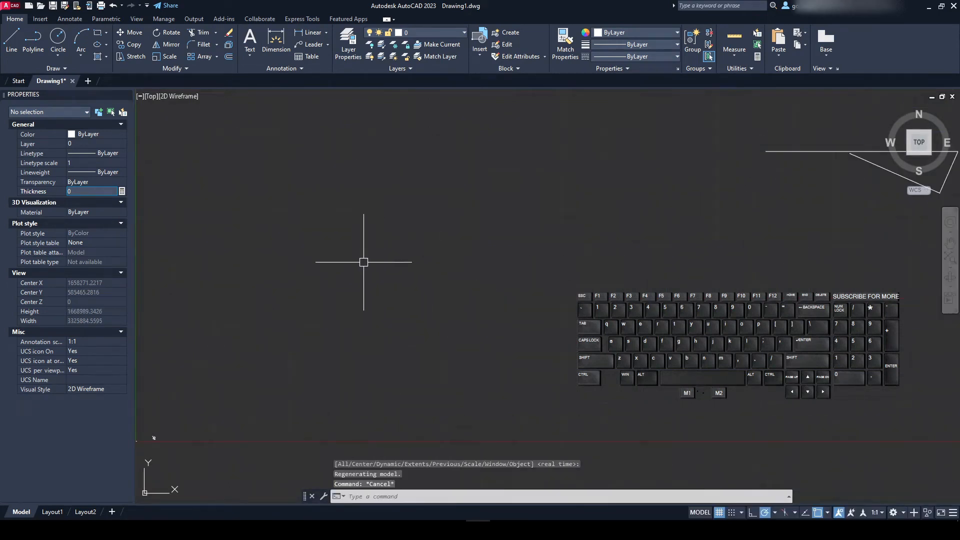
# - Delete the two distant line chains and fit the remaining star-like figure with Zoom Extents
pyautogui.click(574, 140)
pyautogui.click(706, 245)
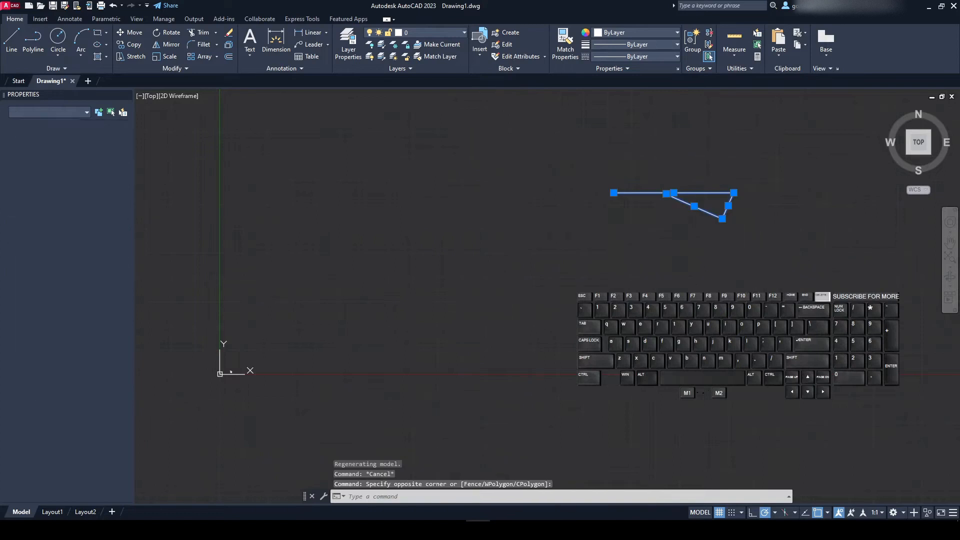
pyautogui.press('Delete')
pyautogui.click(950, 260)
pyautogui.scroll(-4, 523, 245)
pyautogui.click(610, 217)
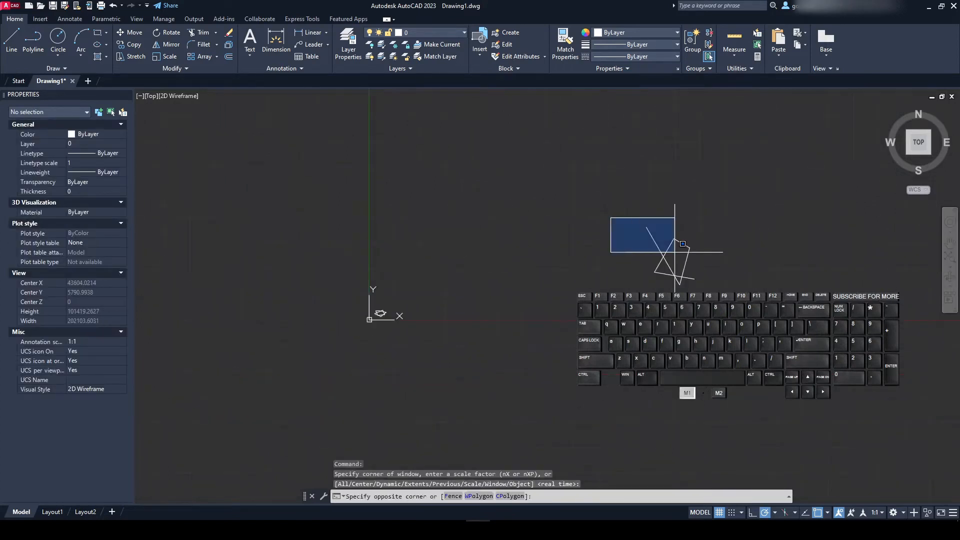
pyautogui.click(710, 295)
pyautogui.press('Delete')
pyautogui.click(948, 261)
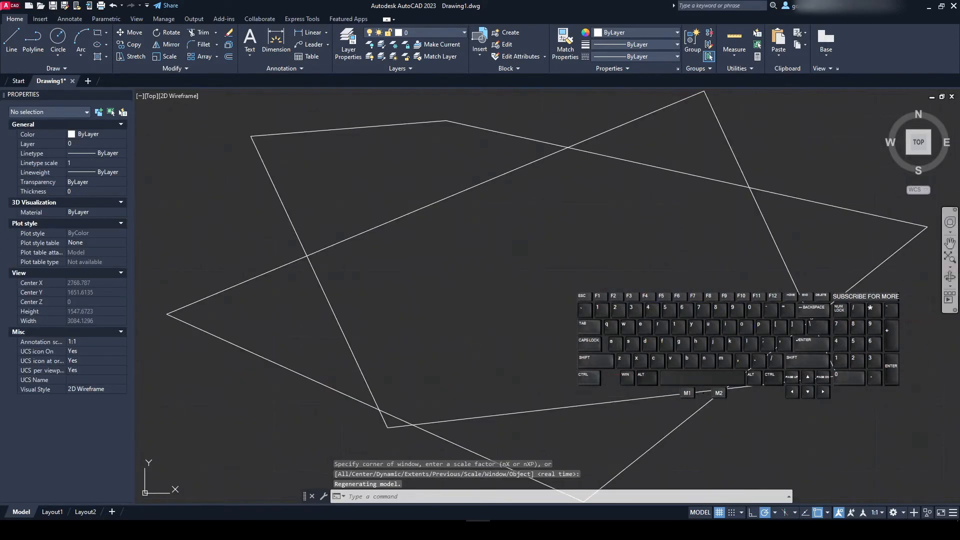
# - Use Zoom Window to magnify the crossing of two lines on the star-like figure's left side
pyautogui.click(951, 270)
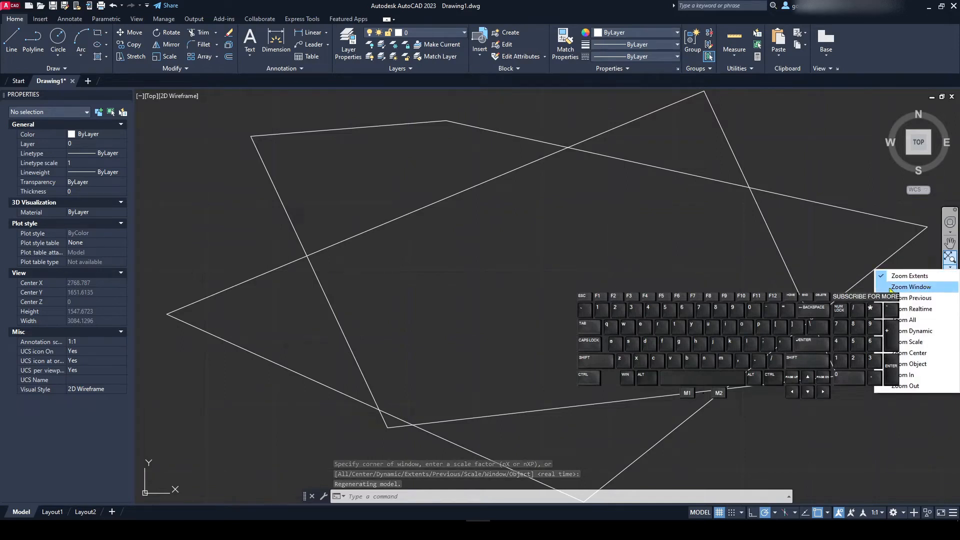
pyautogui.click(911, 286)
pyautogui.click(325, 265)
pyautogui.click(295, 245)
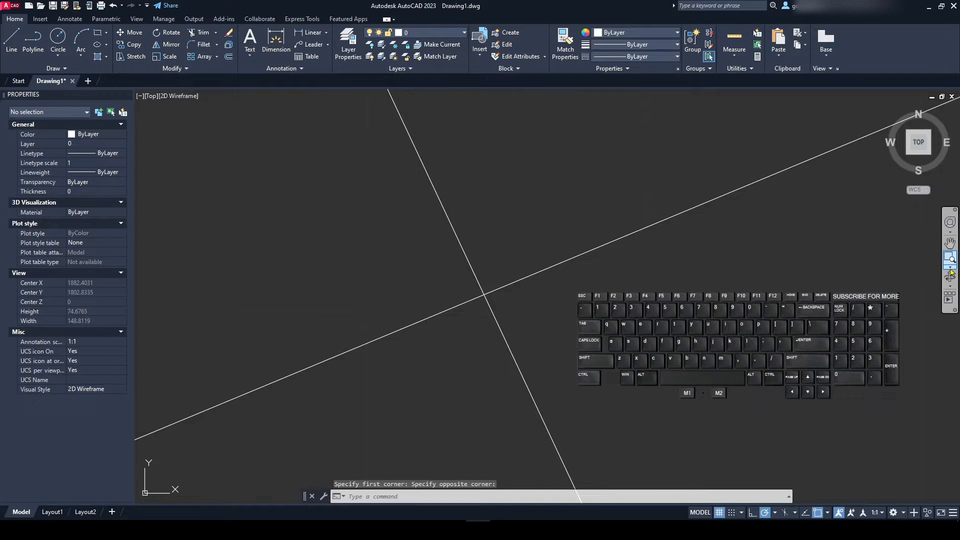
# - Show the whole drawing with Zoom All and reduce the magnification once with Zoom Out
pyautogui.click(950, 269)
pyautogui.click(910, 325)
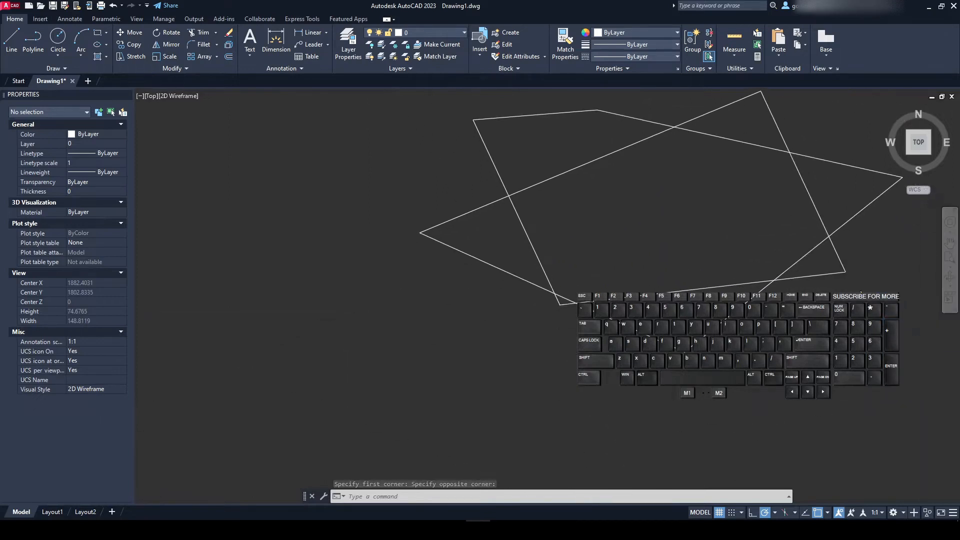
pyautogui.click(950, 268)
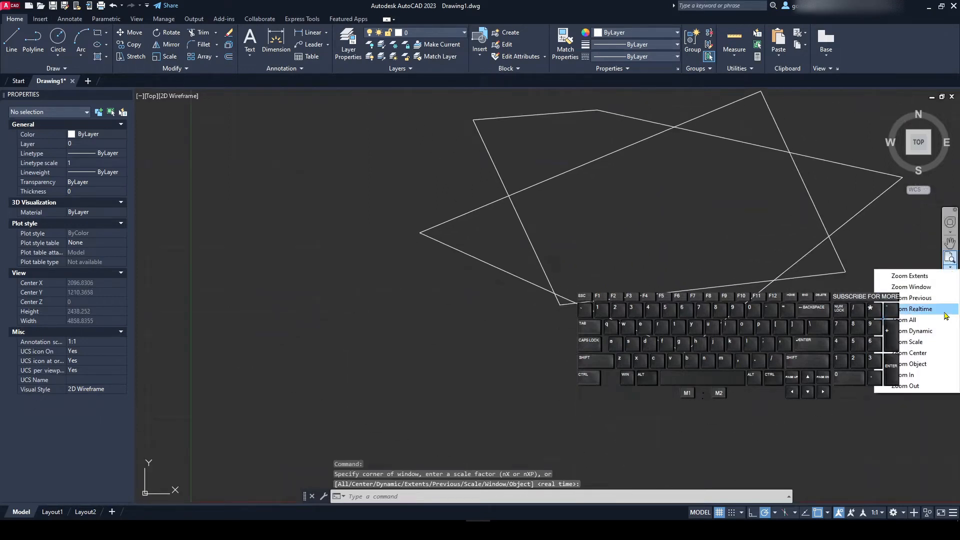
pyautogui.click(903, 390)
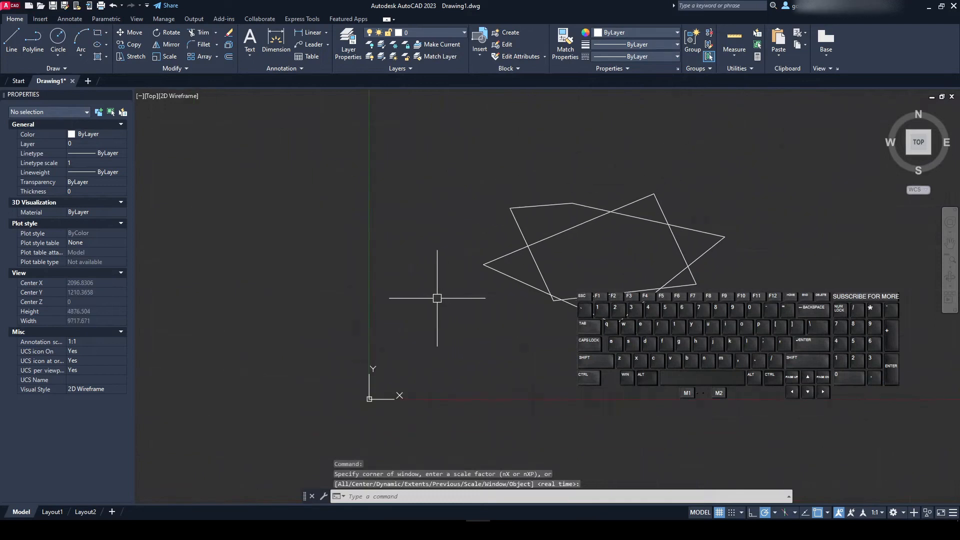
# - Delete all lines of the star-like figure
pyautogui.click(450, 167)
pyautogui.click(745, 322)
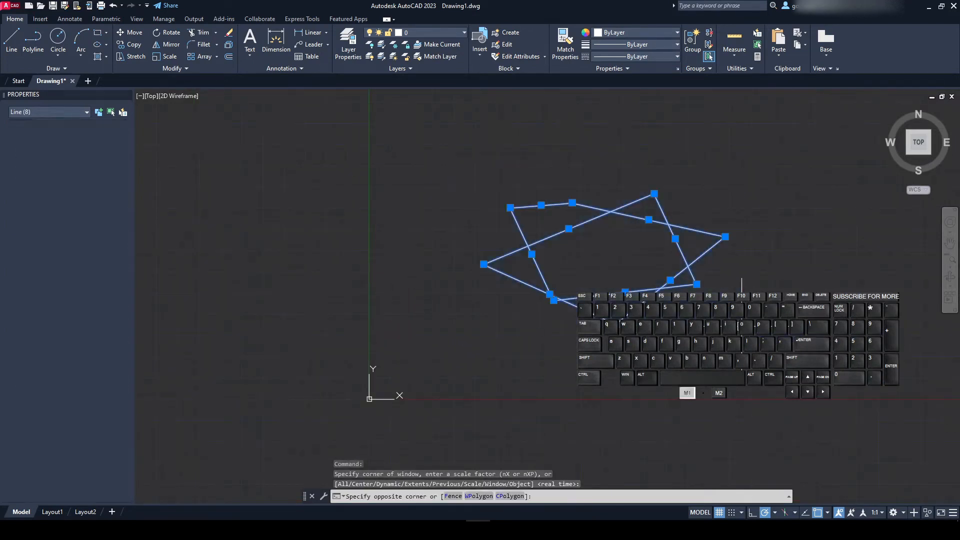
pyautogui.press('Delete')
# - Draw an open V-shaped zigzag of three connected lines near the origin, ending with a short segment at 15°
pyautogui.scroll(-5, 450, 267)
pyautogui.scroll(-5, 403, 295)
pyautogui.scroll(5, 403, 288)
pyautogui.scroll(-4, 446, 266)
pyautogui.scroll(3, 420, 279)
pyautogui.scroll(-10, 466, 267)
pyautogui.press('Return')
pyautogui.click(383, 220)
pyautogui.click(459, 294)
pyautogui.click(518, 206)
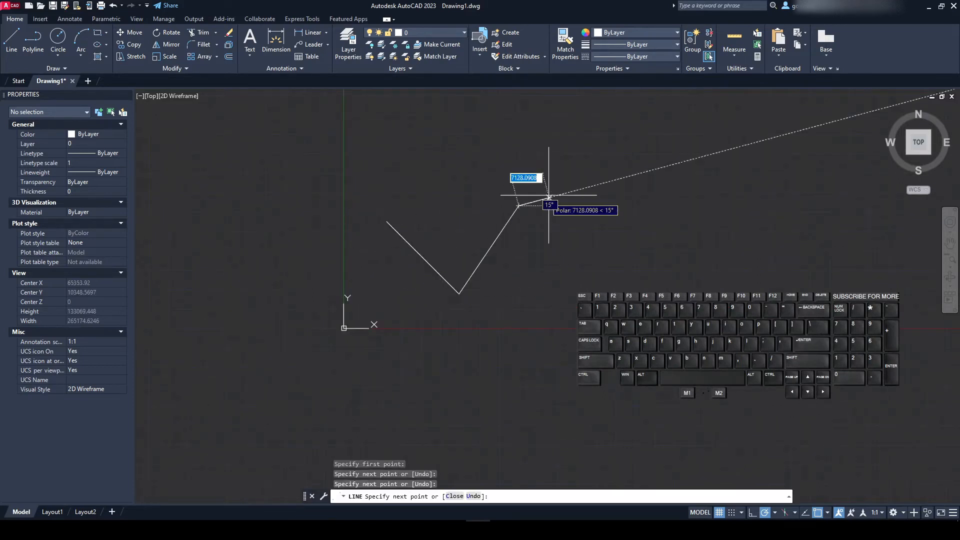
pyautogui.click(553, 197)
pyautogui.press('Escape')
pyautogui.press('Escape')
# - Zoom in and out repeatedly around the zigzag's lower corner and upper end to examine them up close
pyautogui.scroll(7, 444, 265)
pyautogui.scroll(-3, 508, 350)
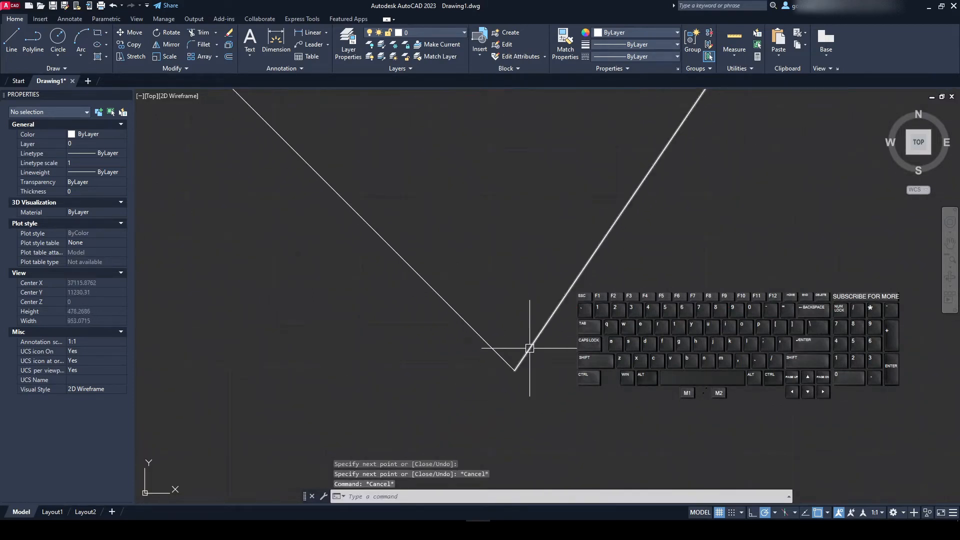
pyautogui.scroll(-3, 553, 325)
pyautogui.scroll(5, 553, 325)
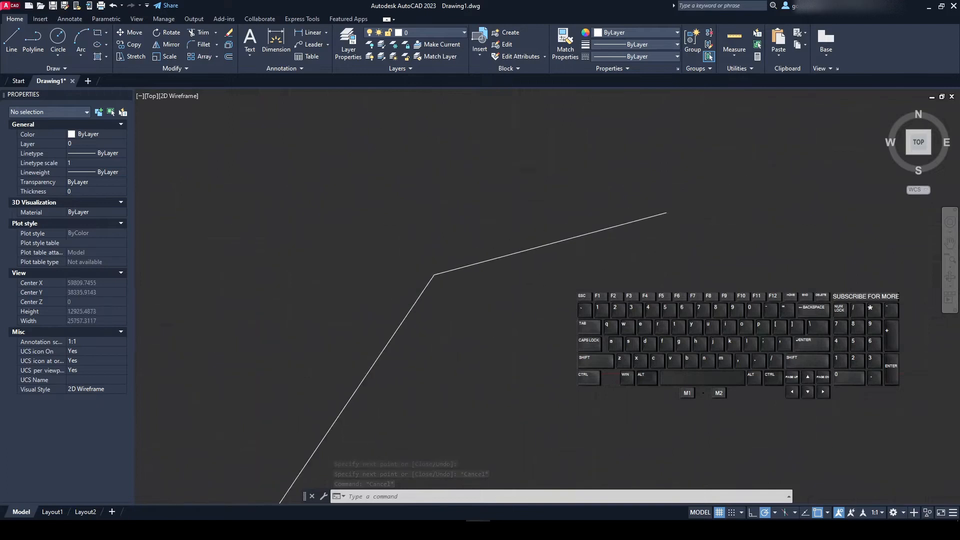
pyautogui.scroll(-3, 639, 262)
pyautogui.scroll(-3, 589, 274)
pyautogui.scroll(5, 589, 189)
pyautogui.scroll(-4, 505, 232)
pyautogui.scroll(3, 506, 232)
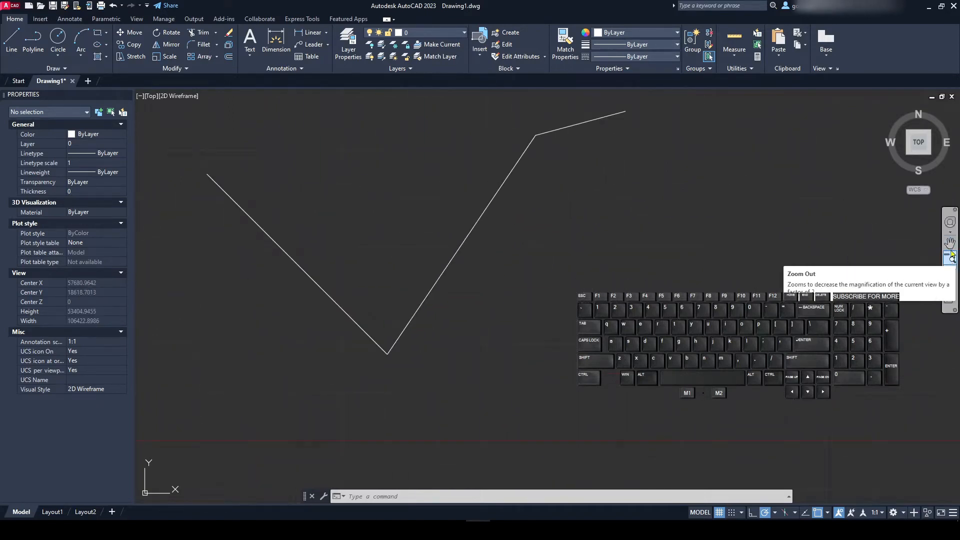
# - Fit the zigzag with Zoom Extents, zoom out, and fit it again using the ZOOM command's E option
pyautogui.click(950, 267)
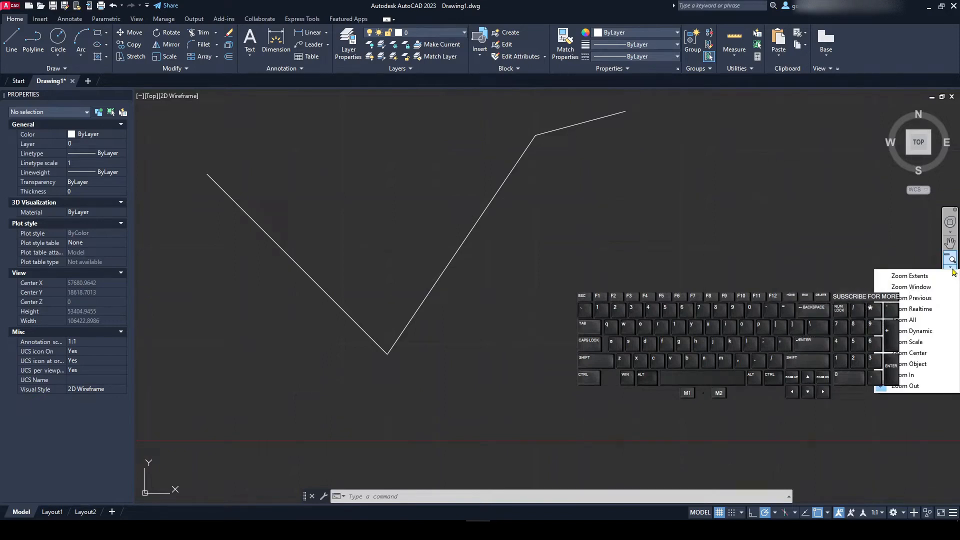
pyautogui.click(910, 276)
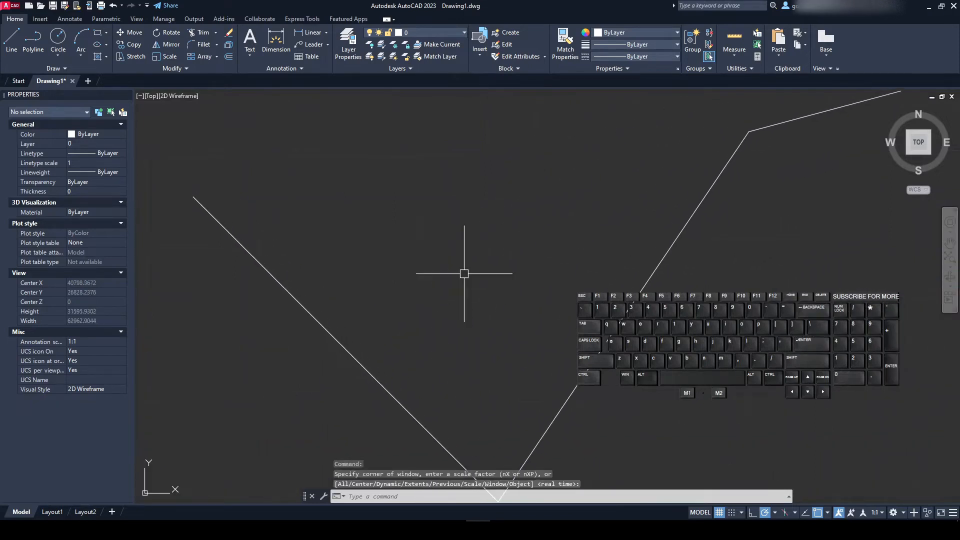
pyautogui.scroll(-5, 483, 270)
pyautogui.write('z')
pyautogui.press('Return')
pyautogui.write('e')
pyautogui.press('Return')
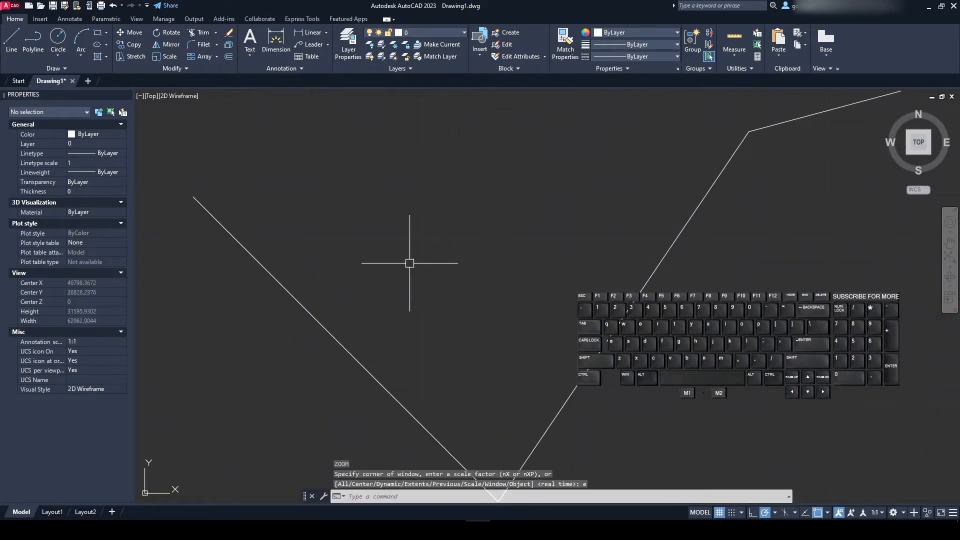
pyautogui.scroll(-3, 417, 260)
pyautogui.scroll(3, 417, 260)
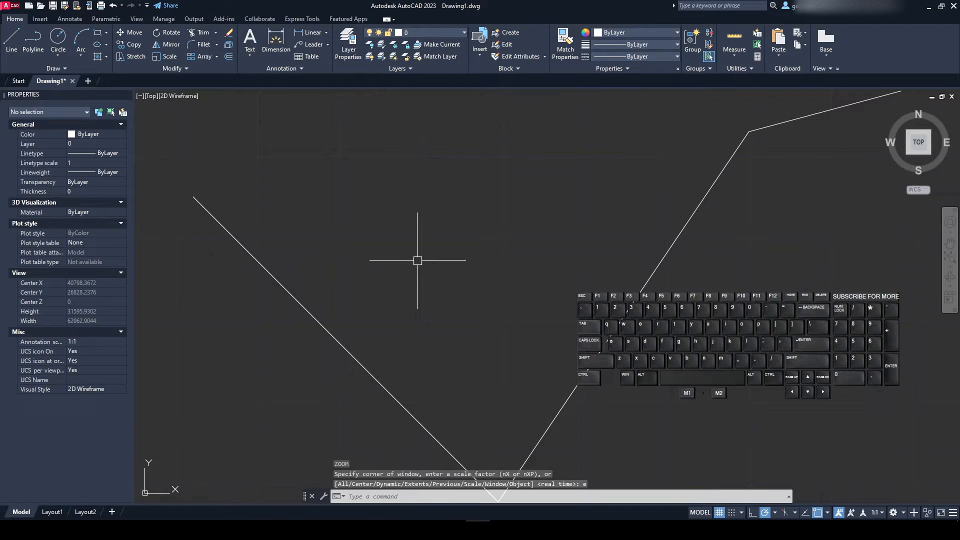
pyautogui.write('x')
pyautogui.press('Return')
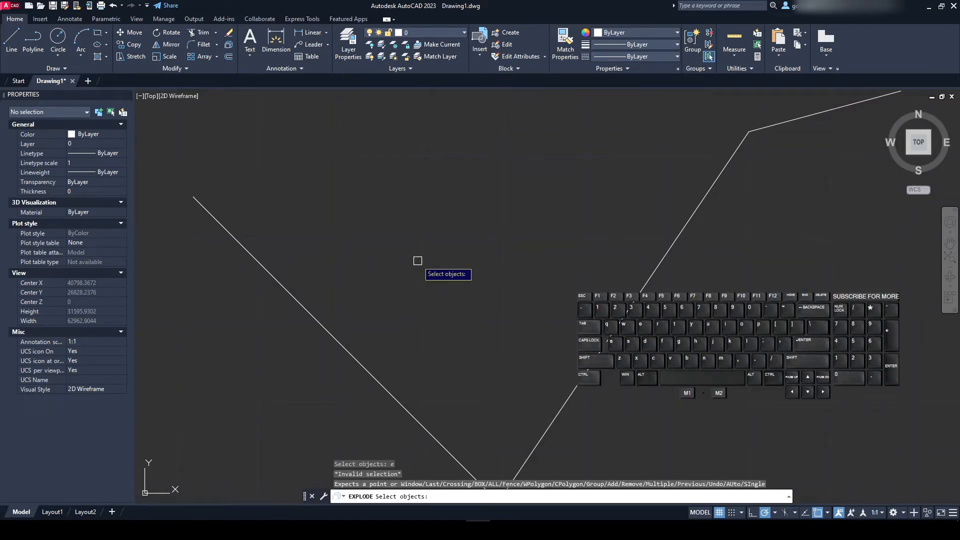
pyautogui.press('Escape')
pyautogui.press('Escape')
# - Magnify the upper part of the zigzag's first line with the ZOOM command's W option, and return to the whole zigzag
pyautogui.write('z')
pyautogui.press('Return')
pyautogui.write('w')
pyautogui.press('Return')
pyautogui.click(173, 182)
pyautogui.click(356, 332)
pyautogui.scroll(-6, 372, 279)
pyautogui.moveTo(375, 279); pyautogui.dragTo(404, 229, button='middle')
pyautogui.click(510, 332)
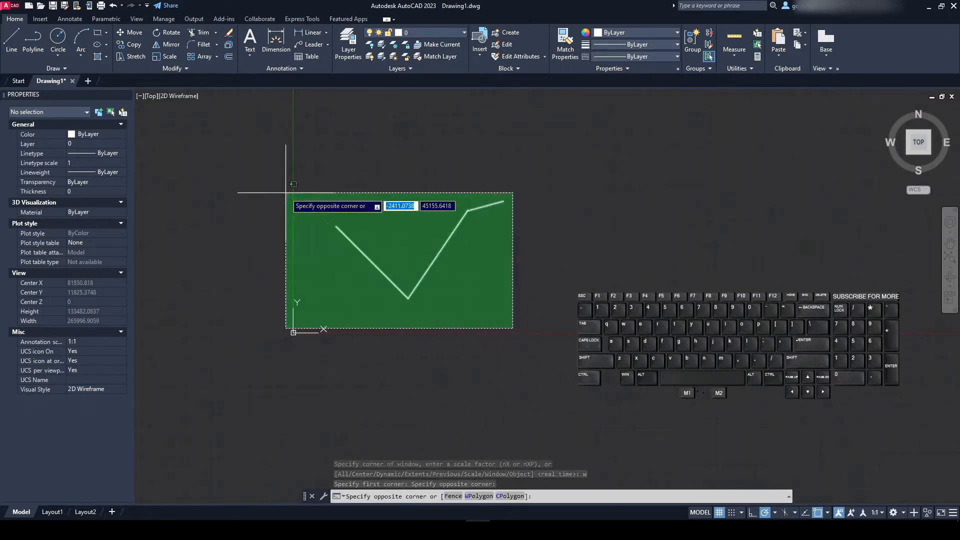
pyautogui.click(612, 232)
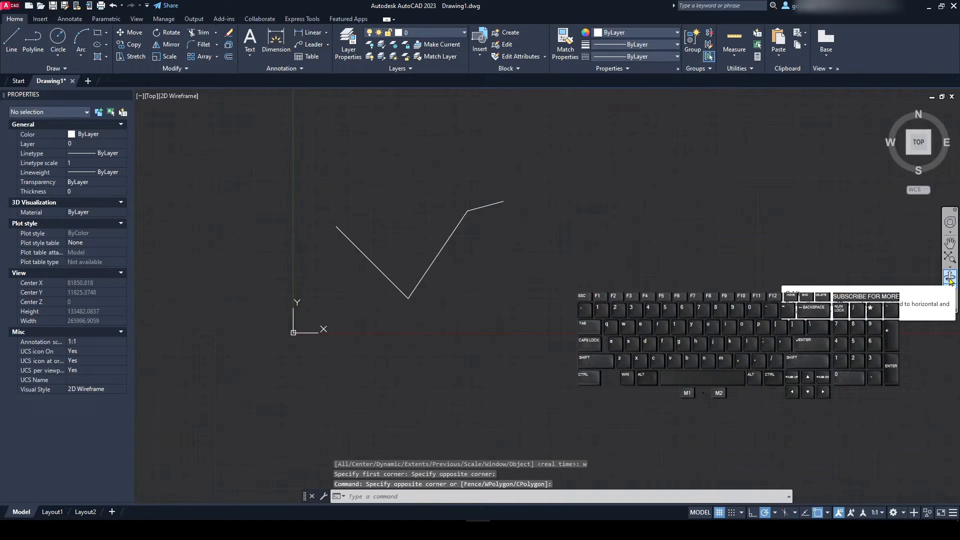
pyautogui.click(437, 267)
pyautogui.press('Escape')
pyautogui.press('Escape')
pyautogui.press('Escape')
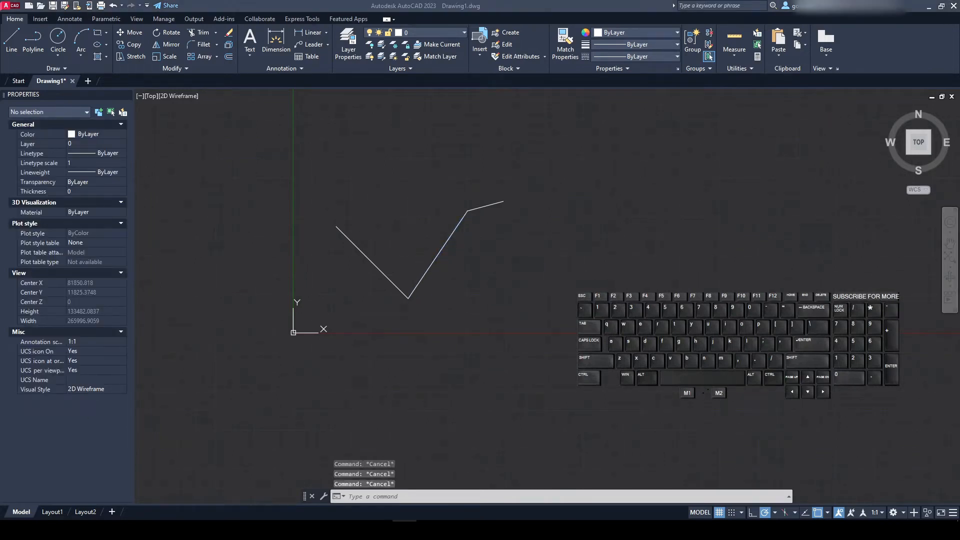
# - Draw a chain of five connected line segments with the LINE command beside the zigzag, starting with a horizontal one
pyautogui.click(195, 355)
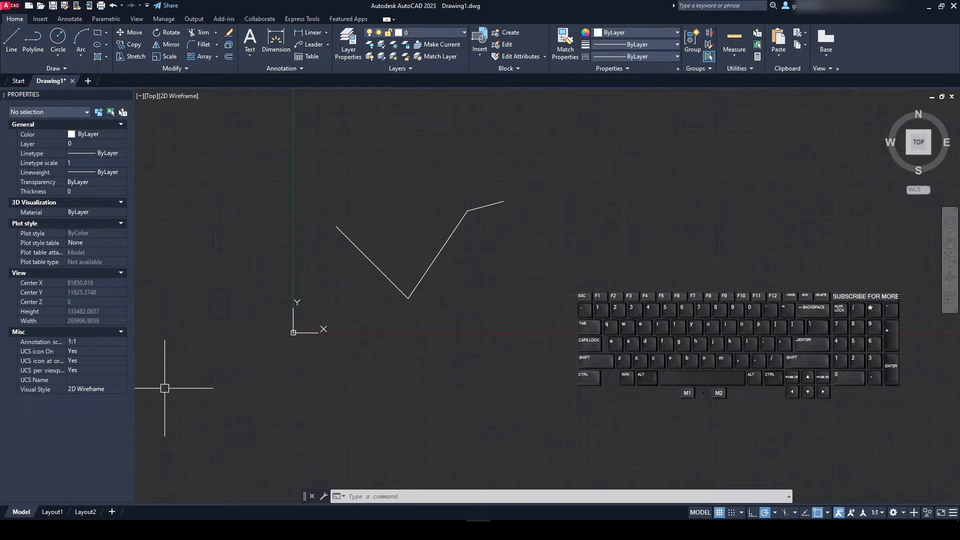
pyautogui.click(410, 495)
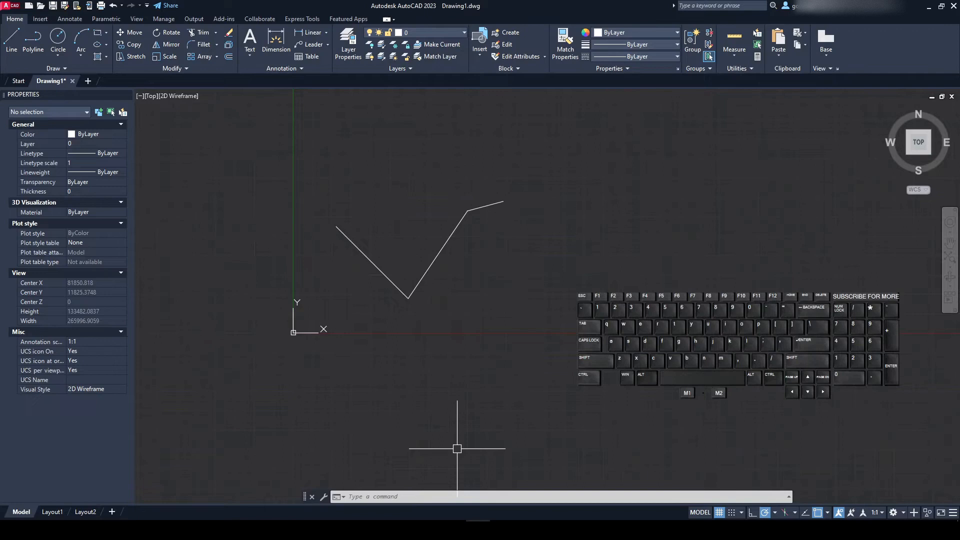
pyautogui.write('linine')
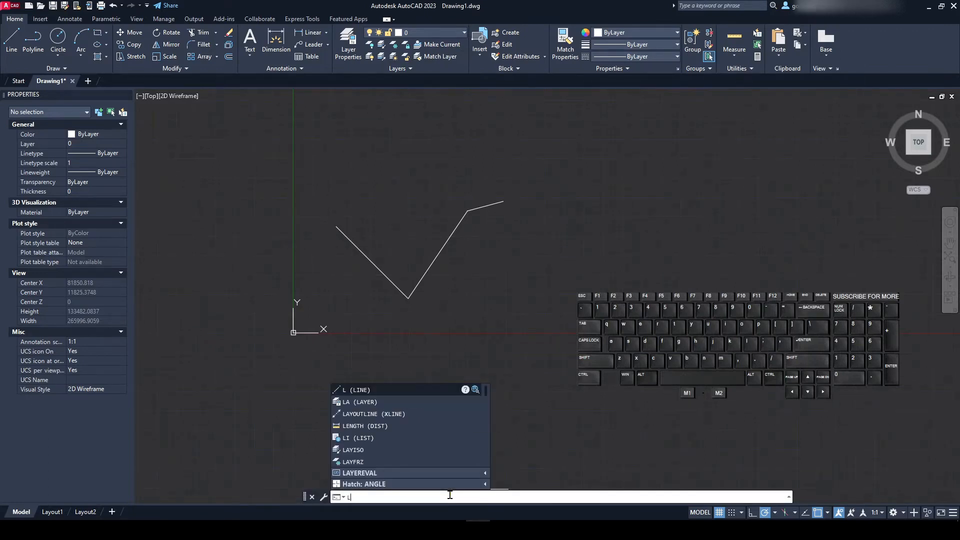
pyautogui.press('Return')
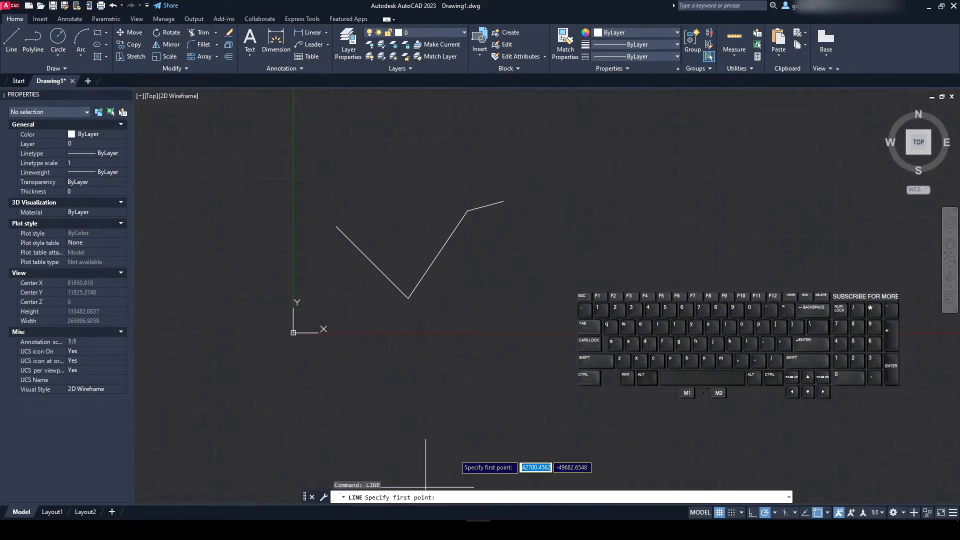
pyautogui.click(588, 251)
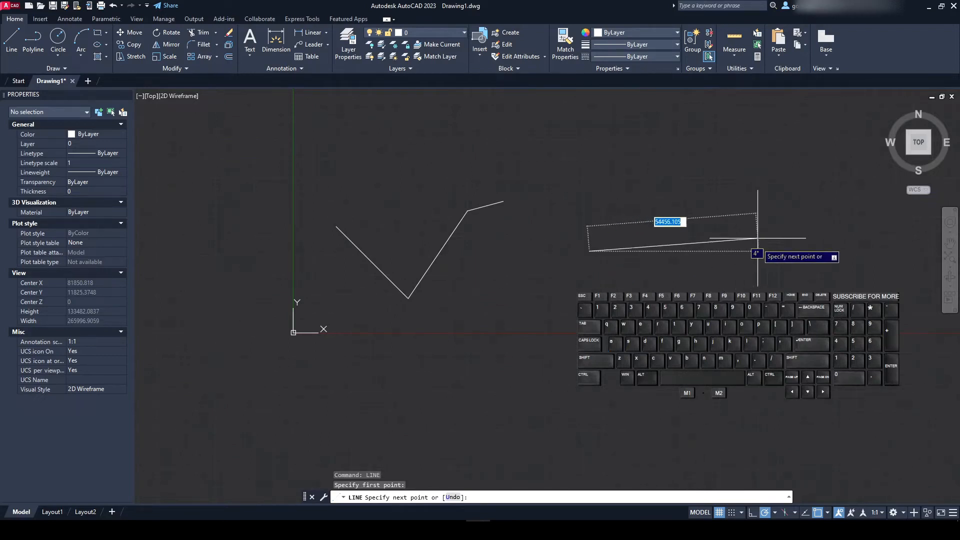
pyautogui.click(767, 251)
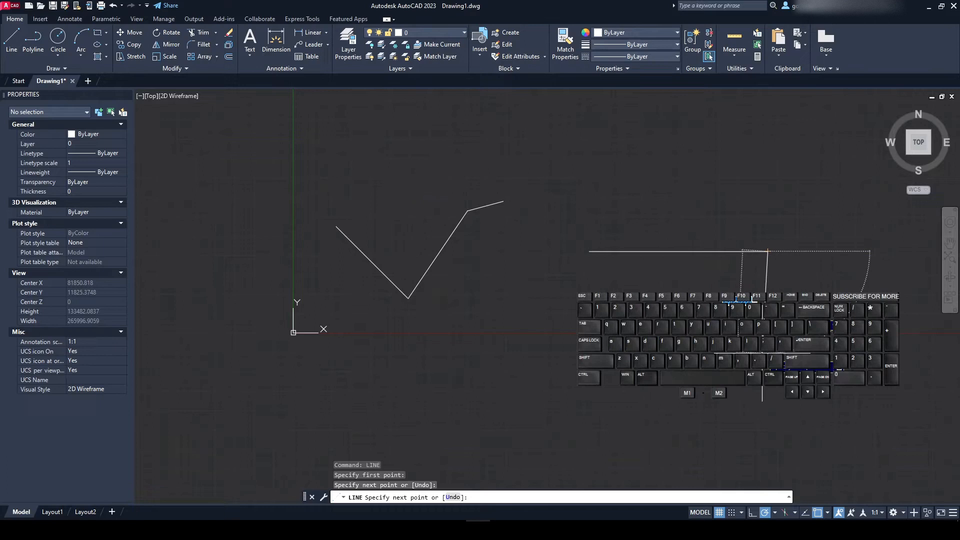
pyautogui.click(689, 370)
pyautogui.click(657, 203)
pyautogui.click(594, 344)
pyautogui.click(795, 402)
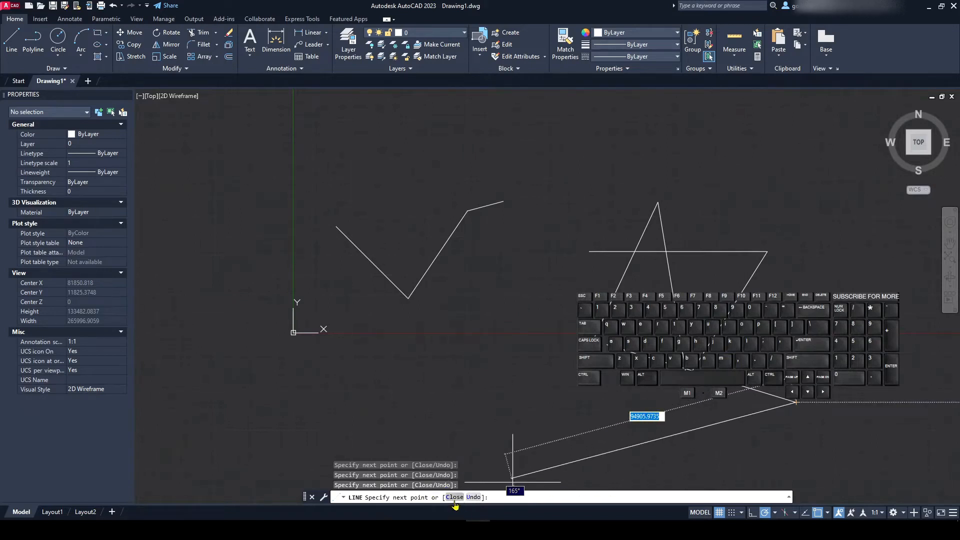
# - Undo the chain's last three segments and close the remaining two into a triangle using LINE's Undo and Close options
pyautogui.press('Return')
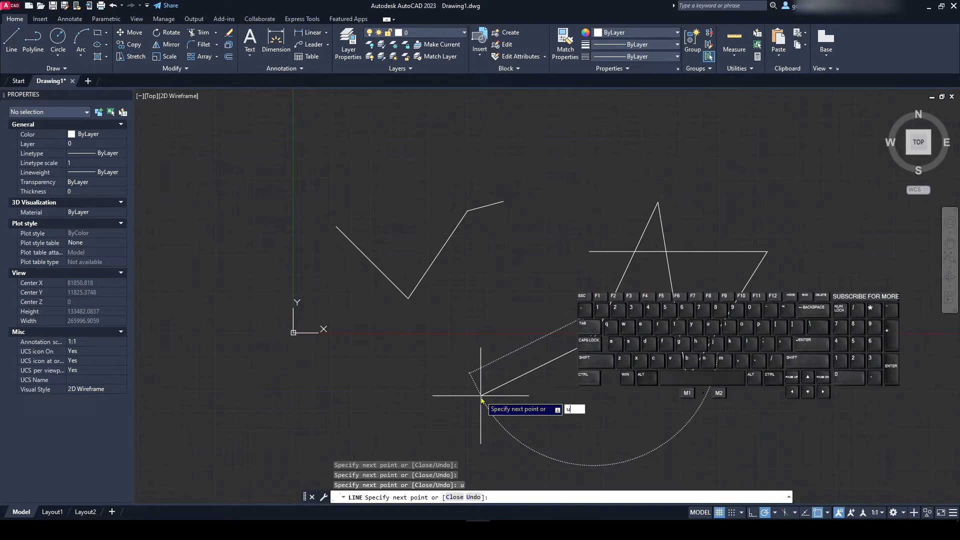
pyautogui.write('u')
pyautogui.press('Return')
pyautogui.write('u')
pyautogui.press('Return')
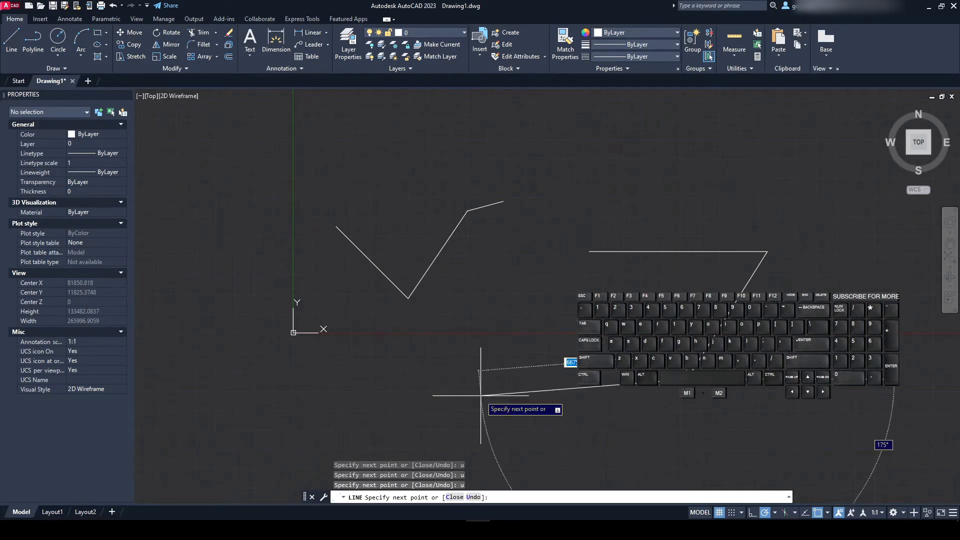
pyautogui.press('Return')
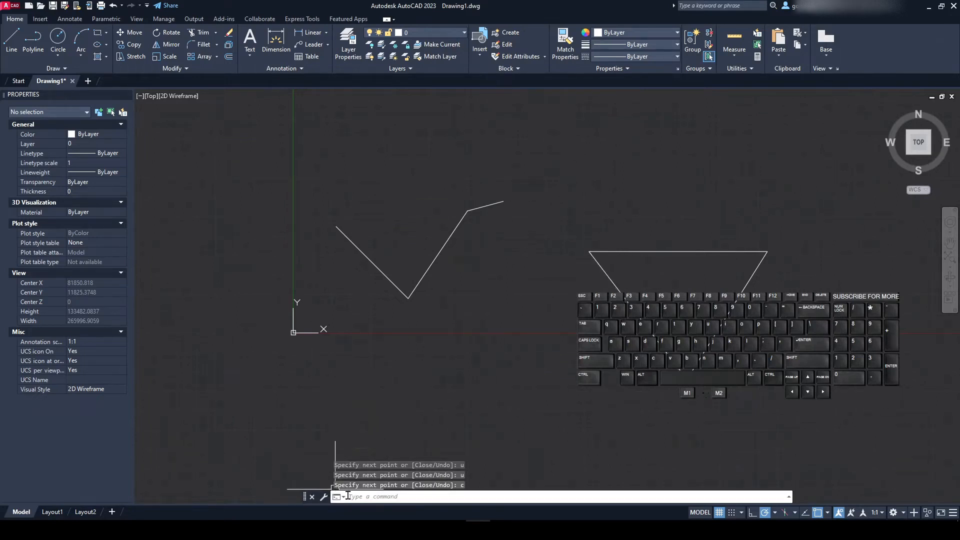
# - Enlarge the command window so that it shows four lines of command history above the prompt
pyautogui.moveTo(523, 492); pyautogui.dragTo(524, 460)
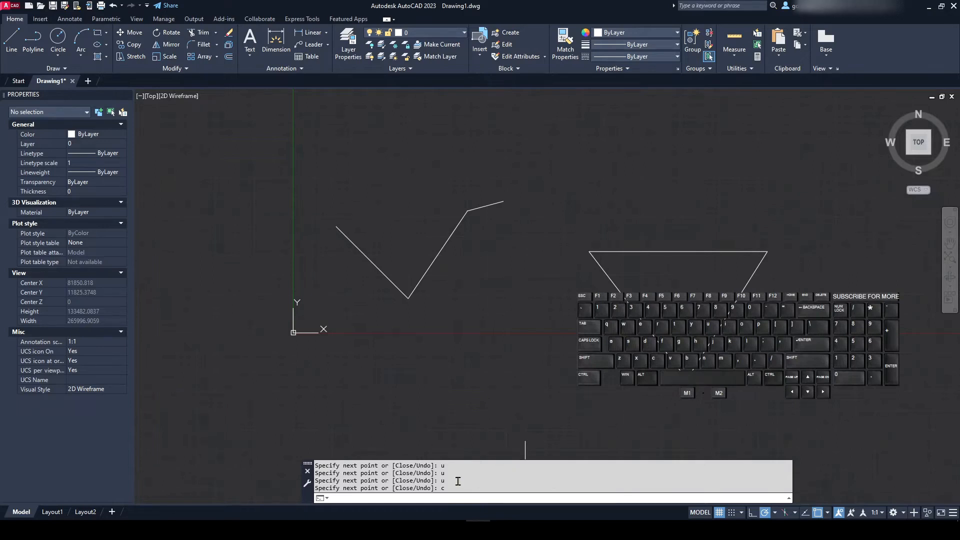
pyautogui.press('Escape')
pyautogui.press('Escape')
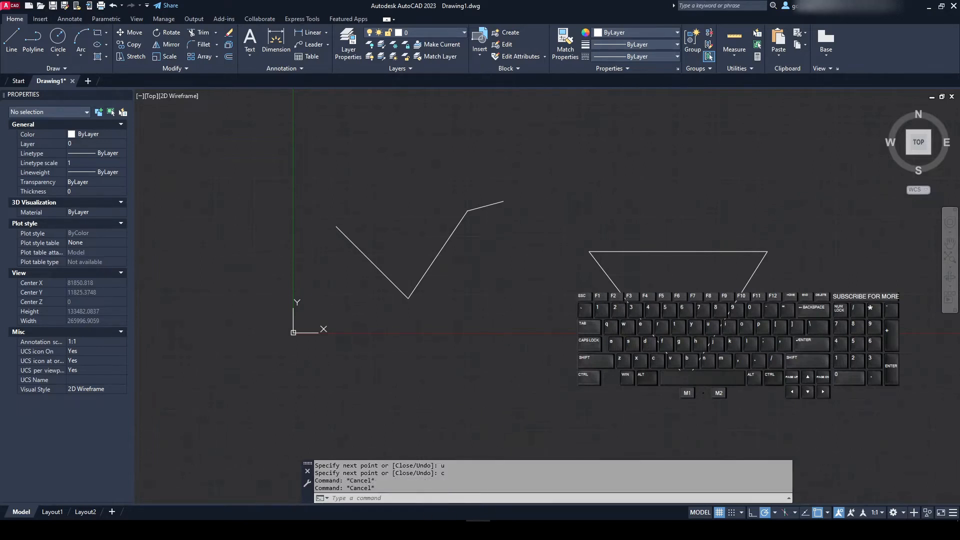
# - Try to measure the triangle's area using the AREA command's Object option on its edges
pyautogui.press('Return')
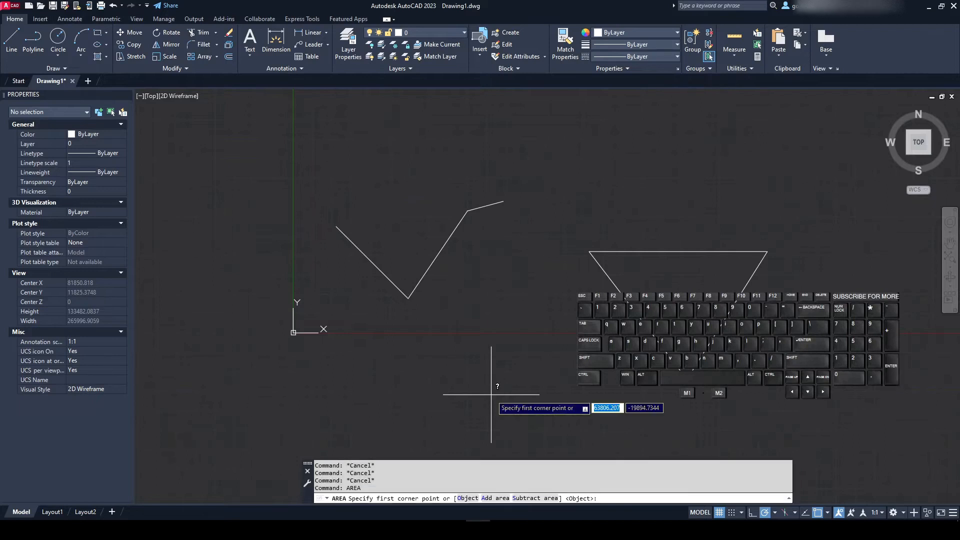
pyautogui.click(468, 498)
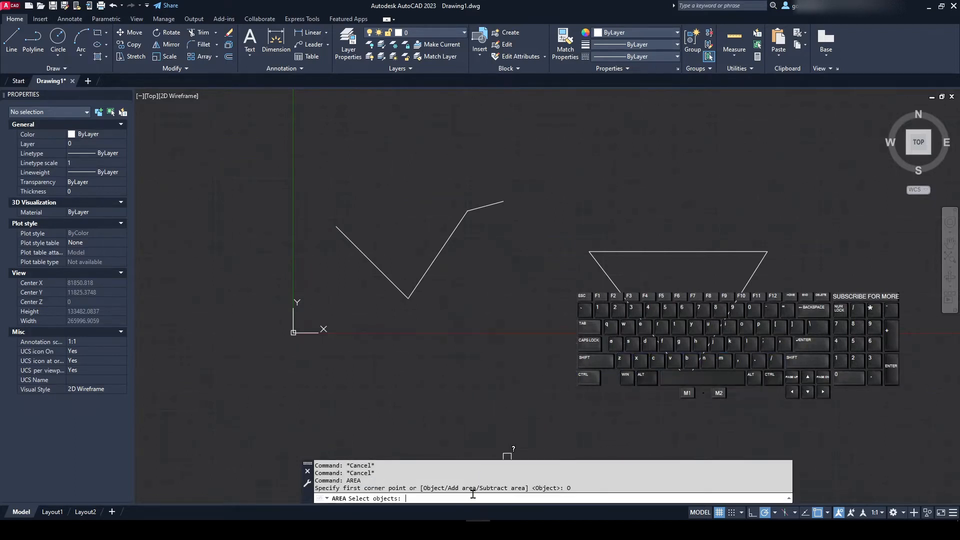
pyautogui.click(595, 261)
pyautogui.click(615, 250)
pyautogui.press('Escape')
pyautogui.press('Escape')
pyautogui.press('Escape')
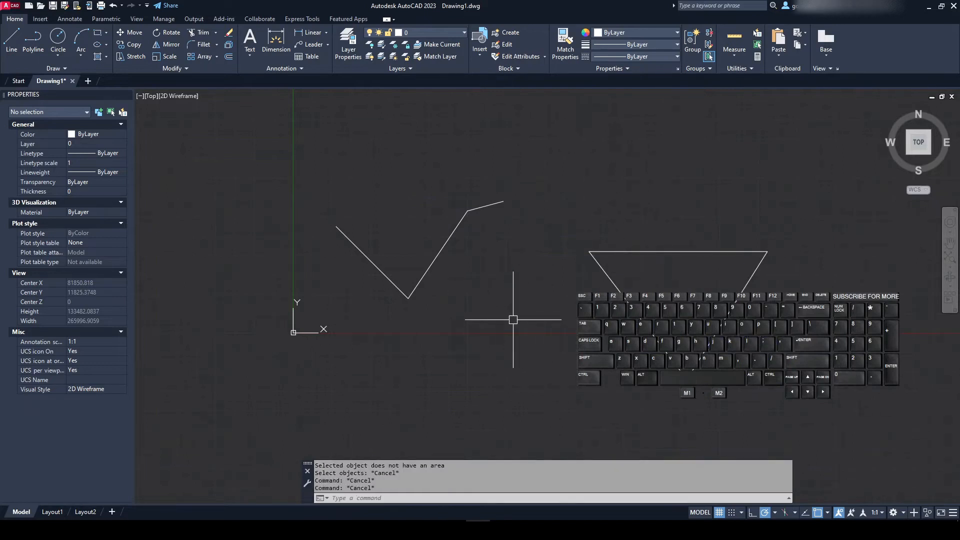
# - Measure the triangle's area and perimeter with the AREA command by specifying its three corners
pyautogui.press('Return')
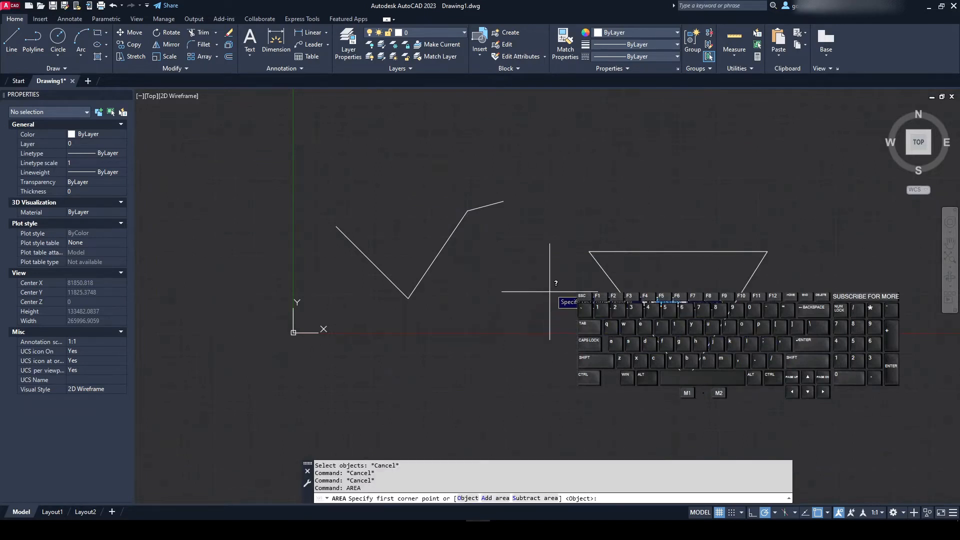
pyautogui.click(590, 252)
pyautogui.click(686, 379)
pyautogui.click(767, 251)
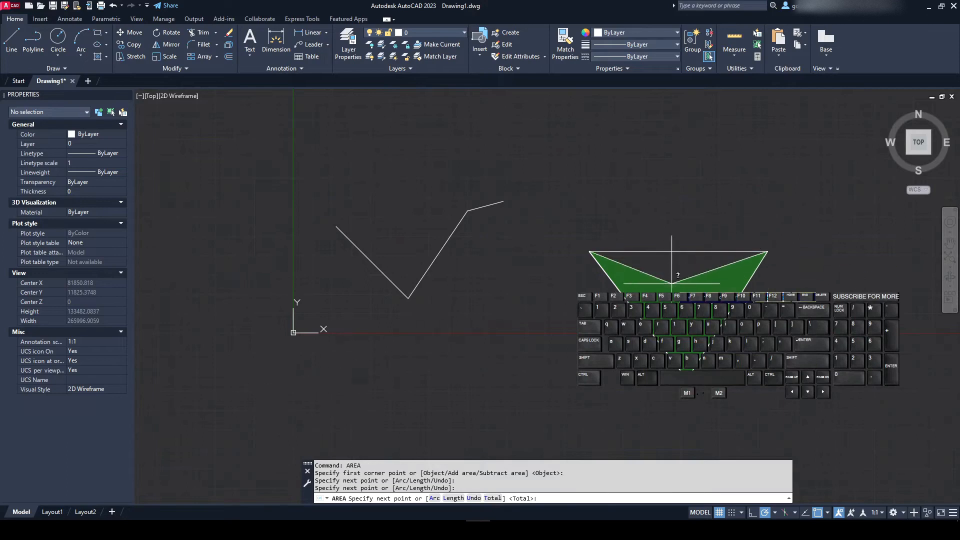
pyautogui.press('Return')
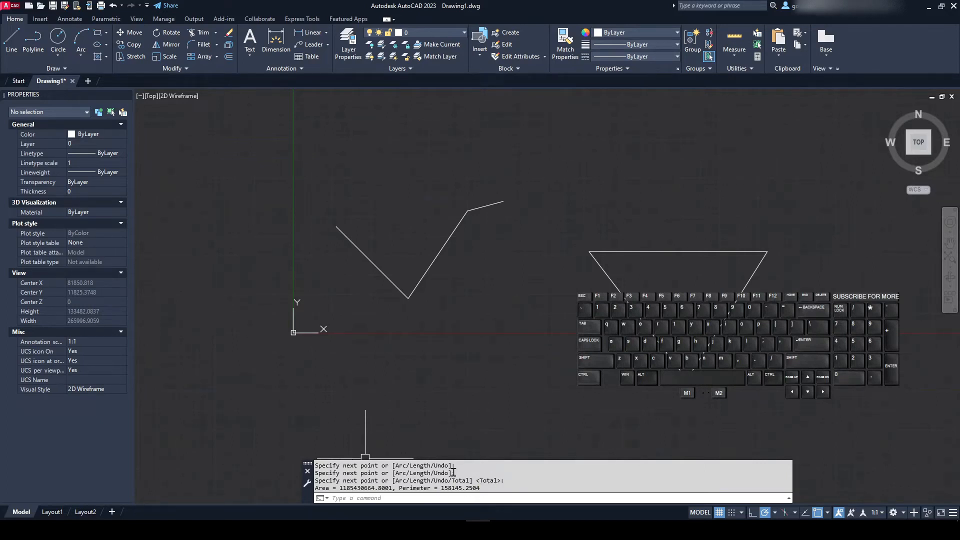
pyautogui.press('Escape')
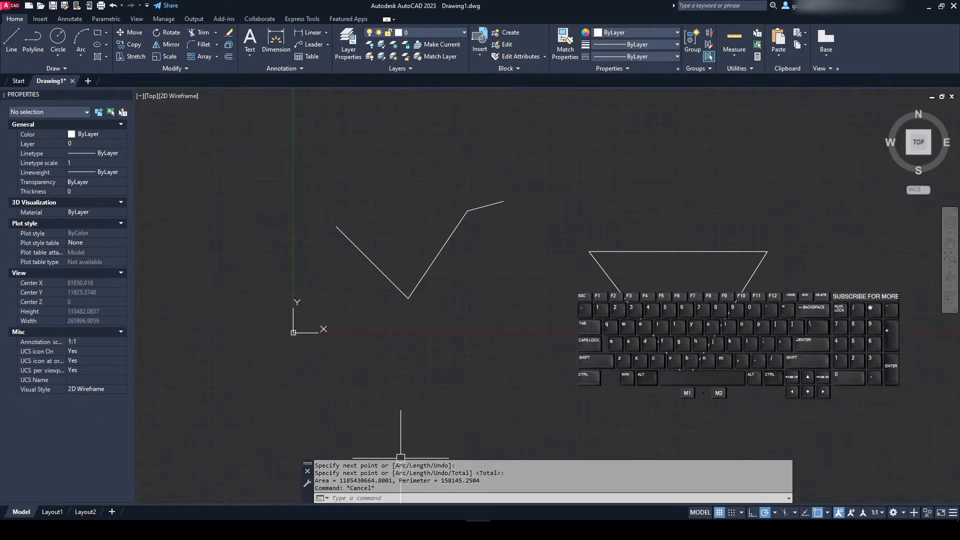
# - Bring the whole triangle into view, view the command window's customization choices, and open its Options dialog, closing it without changes
pyautogui.moveTo(401, 461)
pyautogui.mouseDown()
pyautogui.moveTo(402, 416)
pyautogui.moveTo(402, 456)
pyautogui.moveTo(419, 415)
pyautogui.moveTo(442, 183)
pyautogui.moveTo(463, 125)
pyautogui.moveTo(452, 467)
pyautogui.moveTo(451, 453)
pyautogui.moveTo(447, 459)
pyautogui.mouseUp()
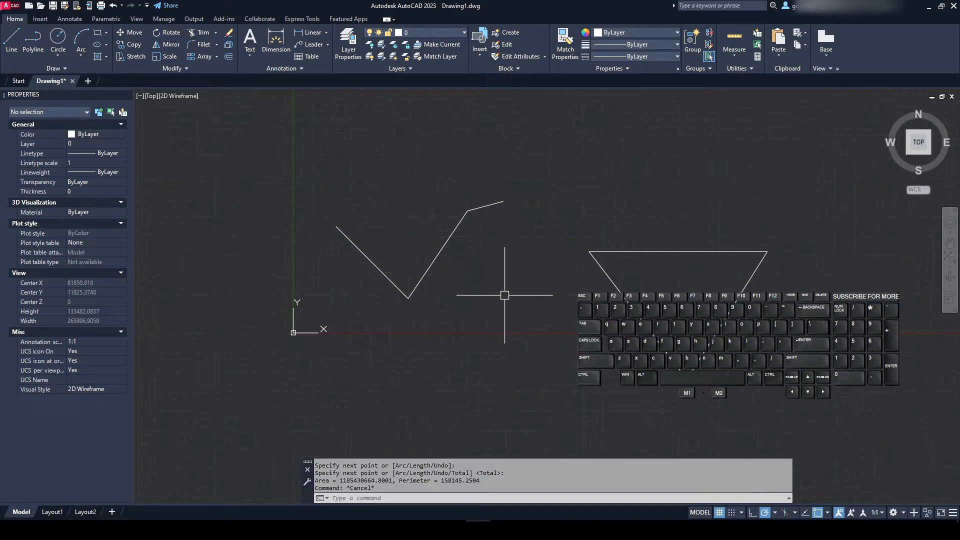
pyautogui.moveTo(518, 294); pyautogui.dragTo(456, 223, button='middle')
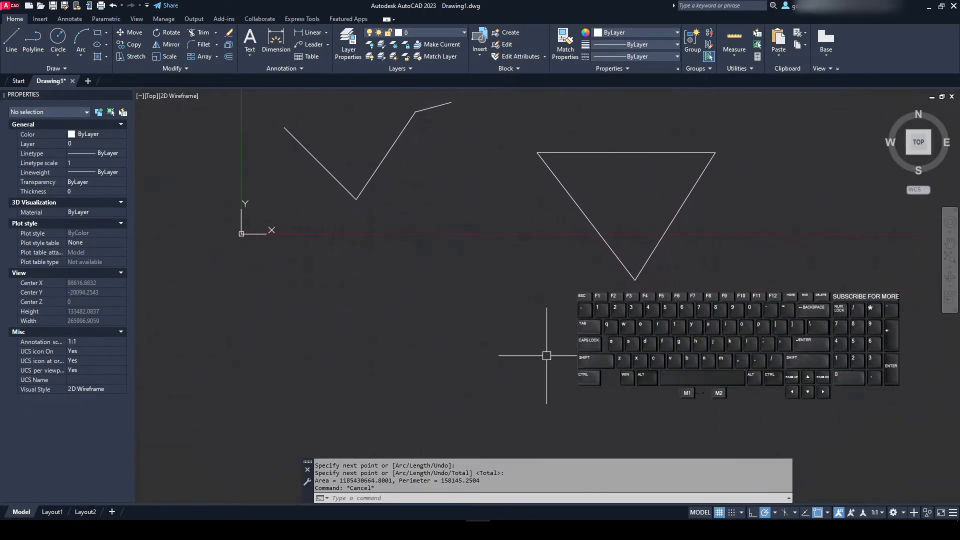
pyautogui.click(308, 484)
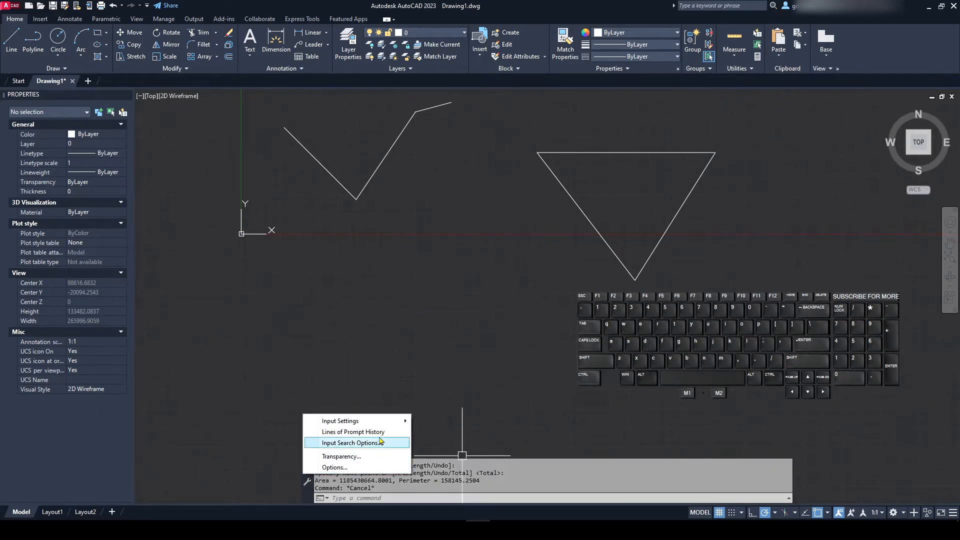
pyautogui.click(370, 466)
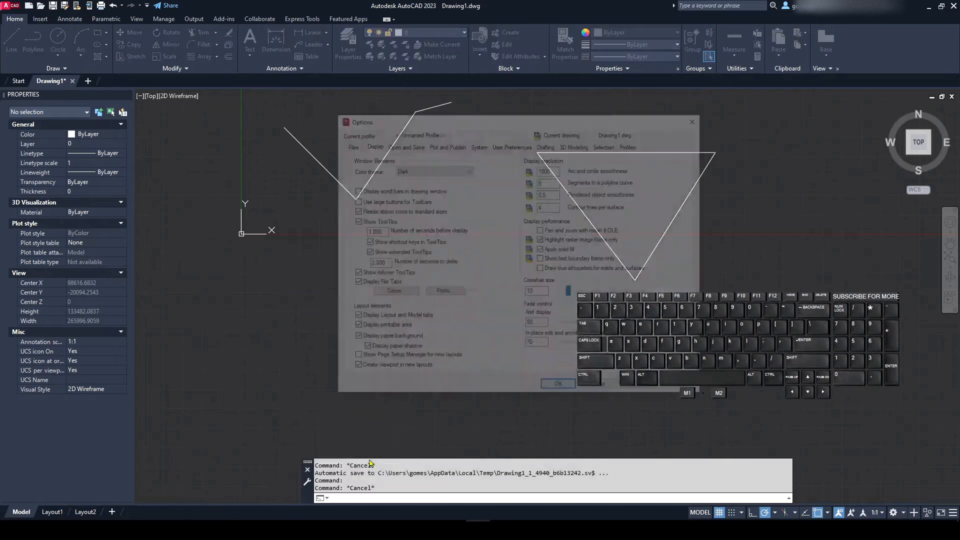
pyautogui.press('Escape')
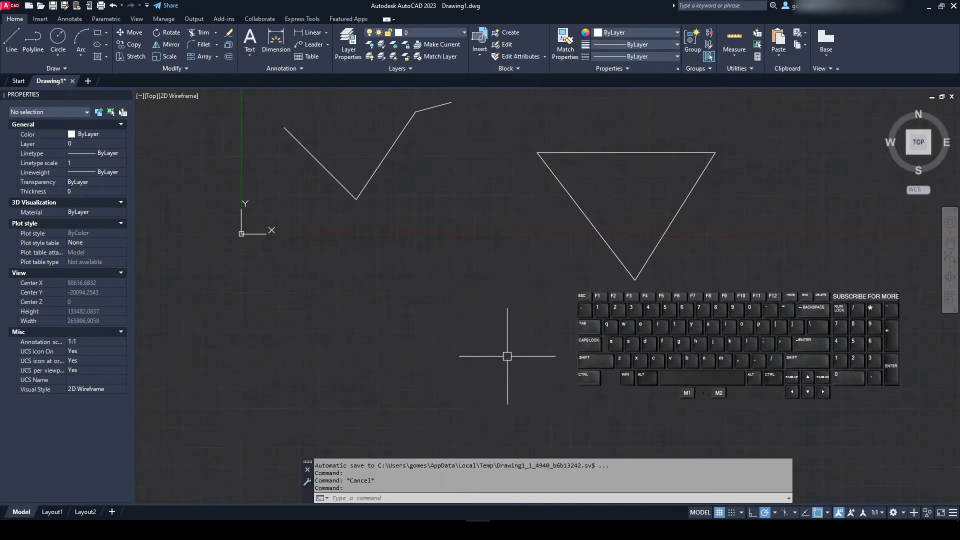
pyautogui.moveTo(495, 335)
pyautogui.mouseDown(button='middle')
pyautogui.moveTo(461, 343)
pyautogui.moveTo(509, 345)
pyautogui.mouseUp(button='middle')
pyautogui.moveTo(430, 344); pyautogui.dragTo(426, 339, button='middle')
pyautogui.press('Escape')
pyautogui.press('Escape')
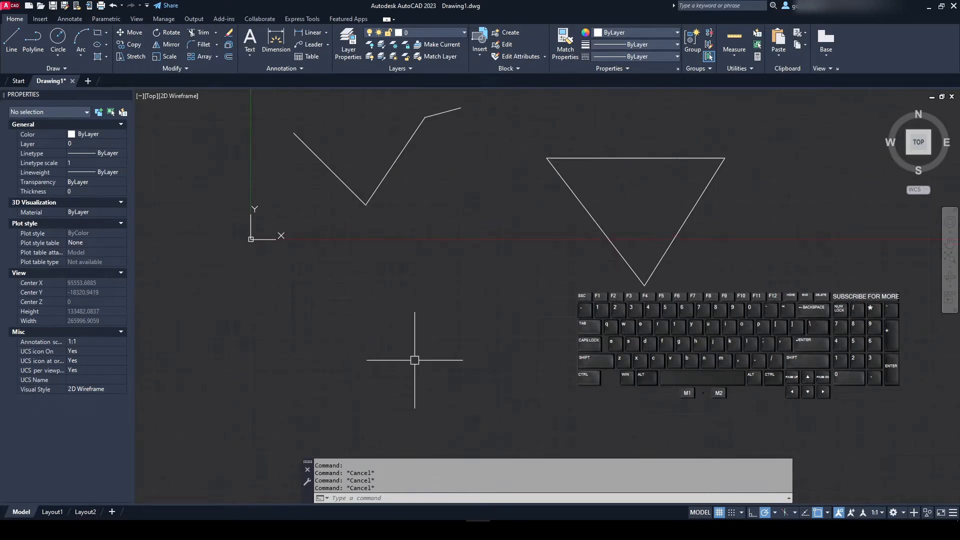
pyautogui.write('line')
pyautogui.press('Return')
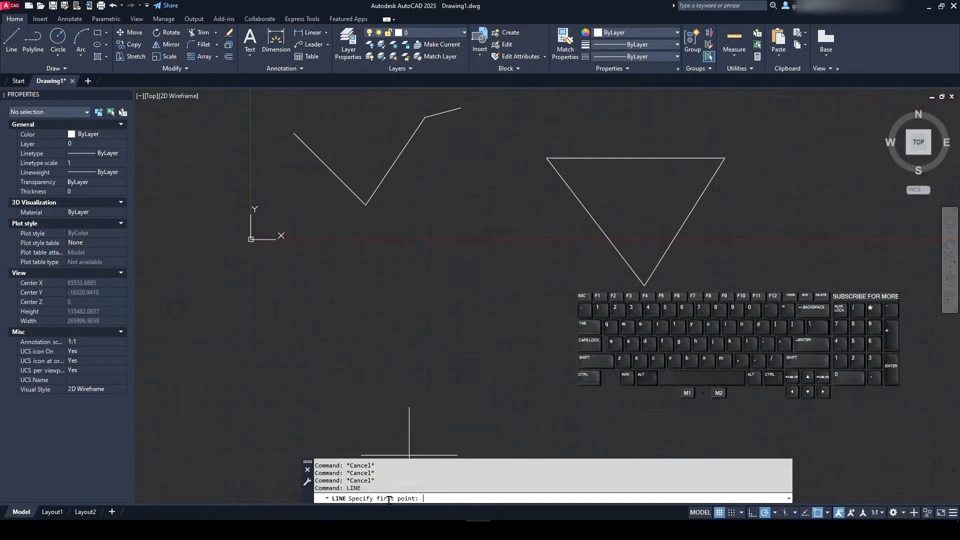
pyautogui.press('Escape')
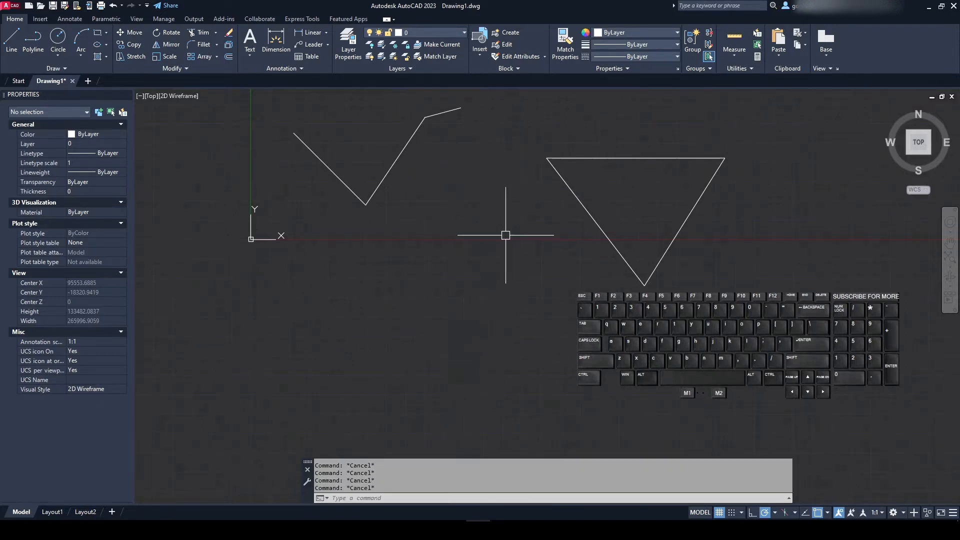
pyautogui.press('Escape')
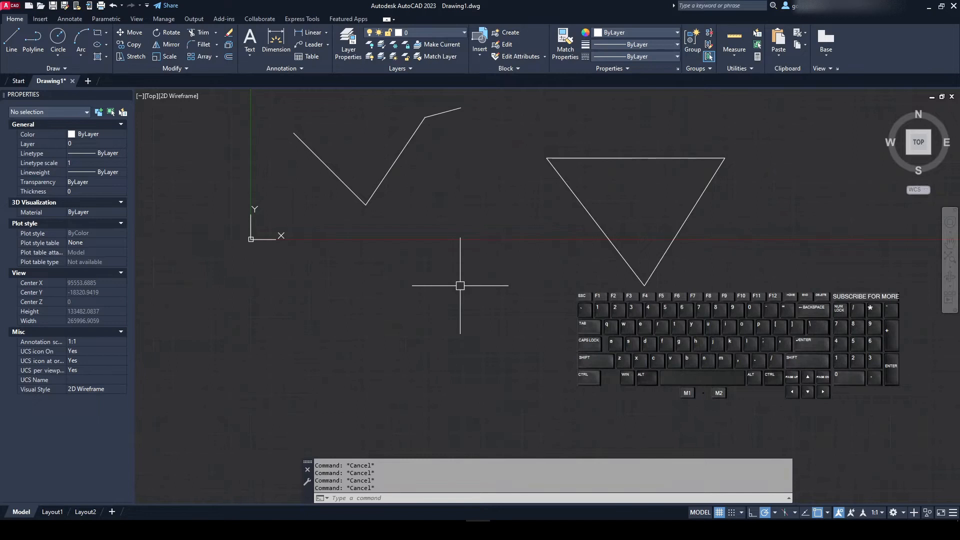
# - Enter LINE at the cursor and browse forward and back through the suggested commands
pyautogui.write('li')
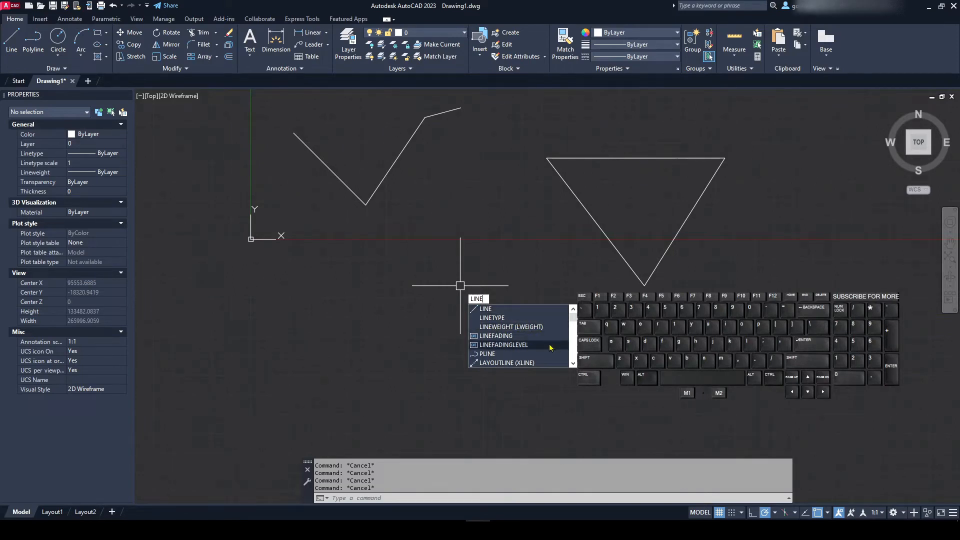
pyautogui.press('Escape')
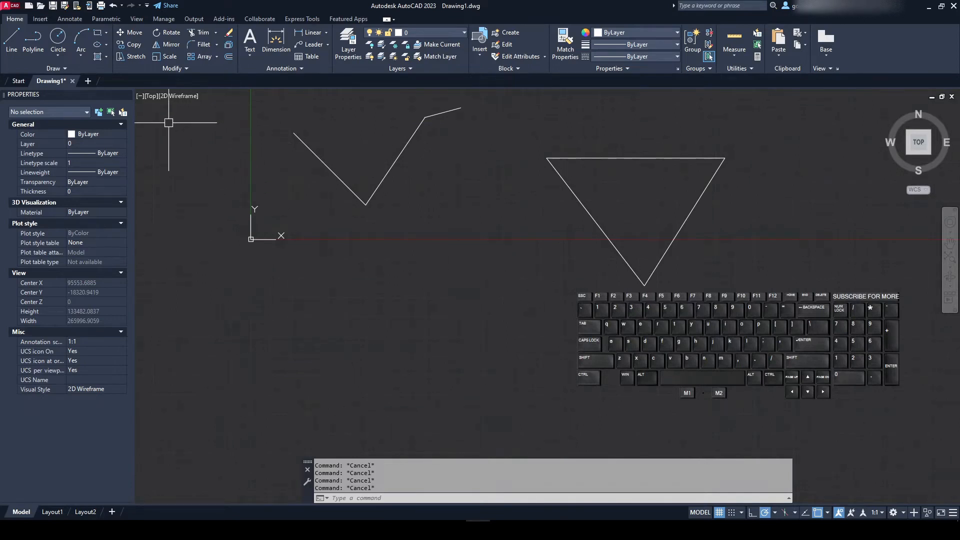
pyautogui.press('Down')
pyautogui.press('Down')
pyautogui.press('Up')
pyautogui.press('Up')
pyautogui.press('Down')
pyautogui.press('Up')
pyautogui.press('Down')
pyautogui.press('Up')
pyautogui.press('Down')
pyautogui.press('Up')
pyautogui.press('Down')
pyautogui.press('Up')
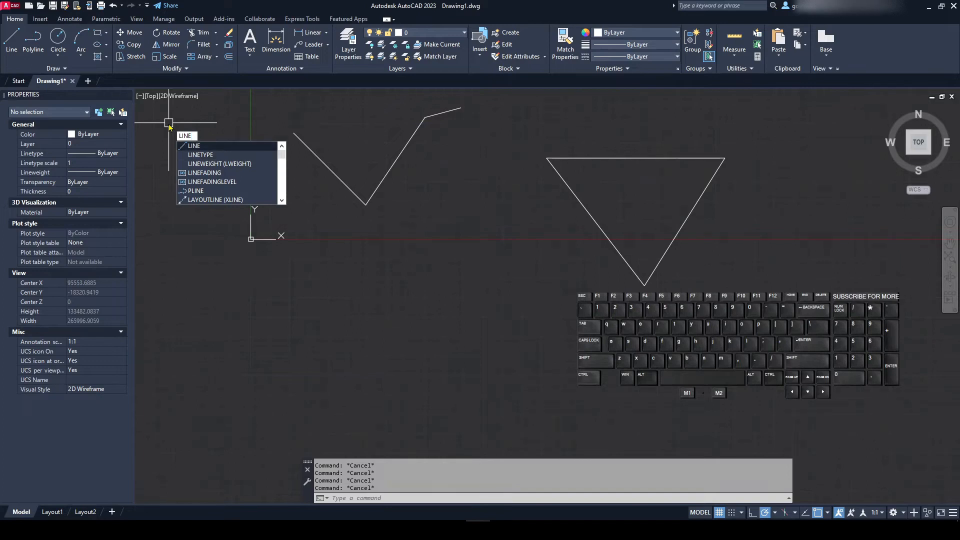
# - Choose LINE from the suggestions and draw four connected segments below the zigzag, ending the last one on the first segment
pyautogui.click(212, 146)
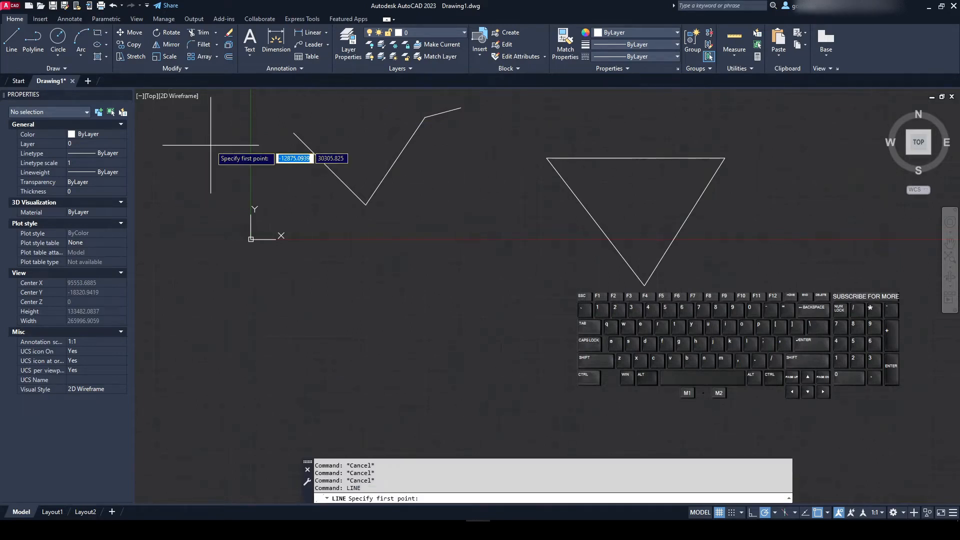
pyautogui.click(474, 256)
pyautogui.click(413, 314)
pyautogui.click(335, 271)
pyautogui.click(349, 219)
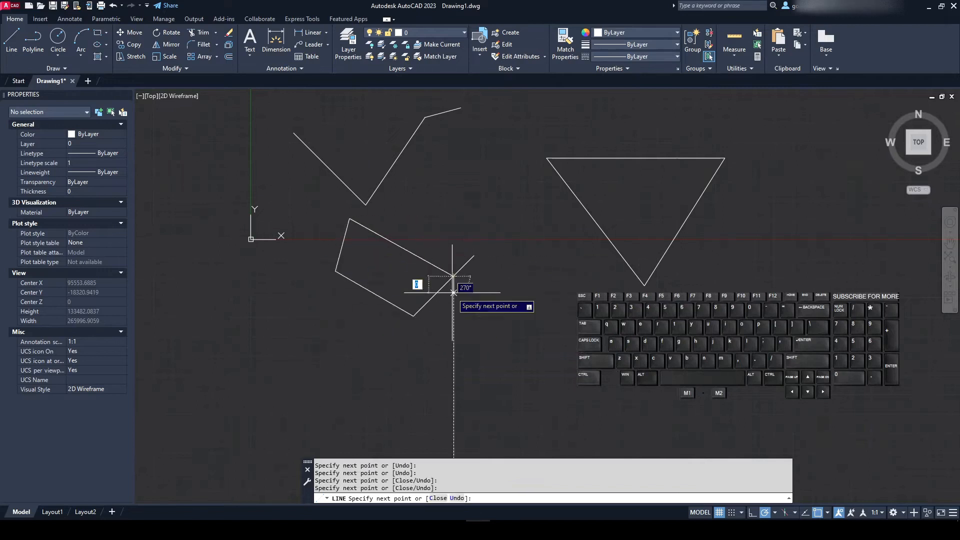
pyautogui.click(452, 275)
pyautogui.press('Escape')
pyautogui.press('Escape')
pyautogui.press('Escape')
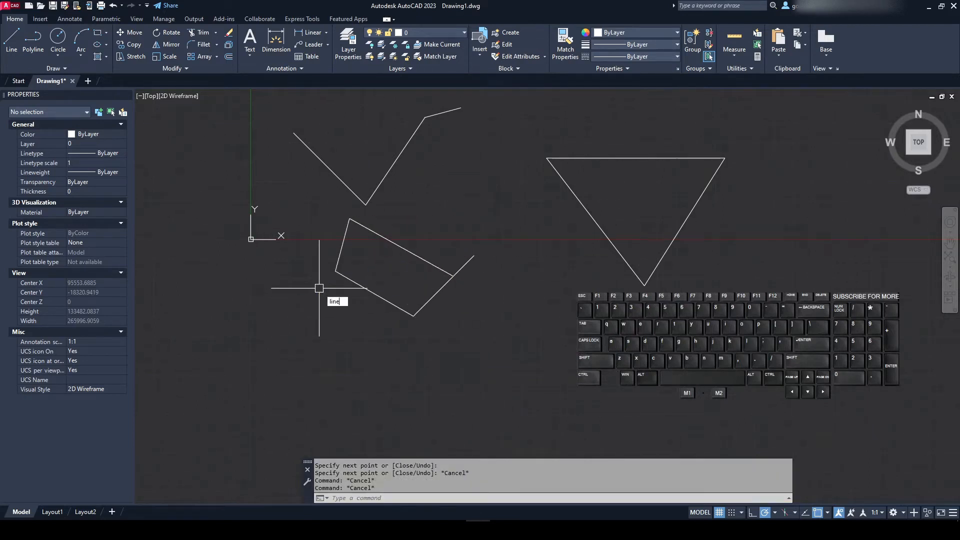
pyautogui.write('line')
pyautogui.press('Return')
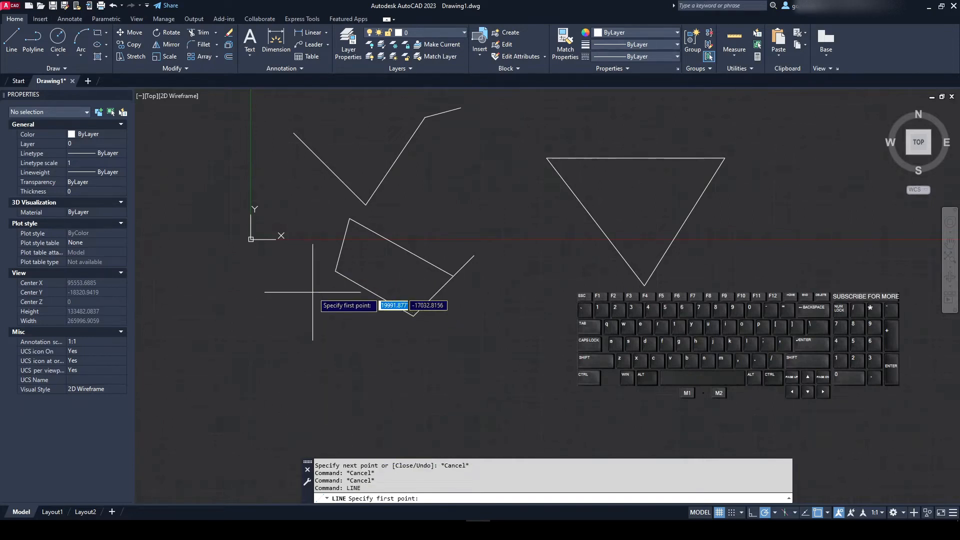
pyautogui.press('Escape')
pyautogui.press('Escape')
# - Draw three connected line segments below and beside the origin with the LINE command, ending inside the open shape
pyautogui.write('l')
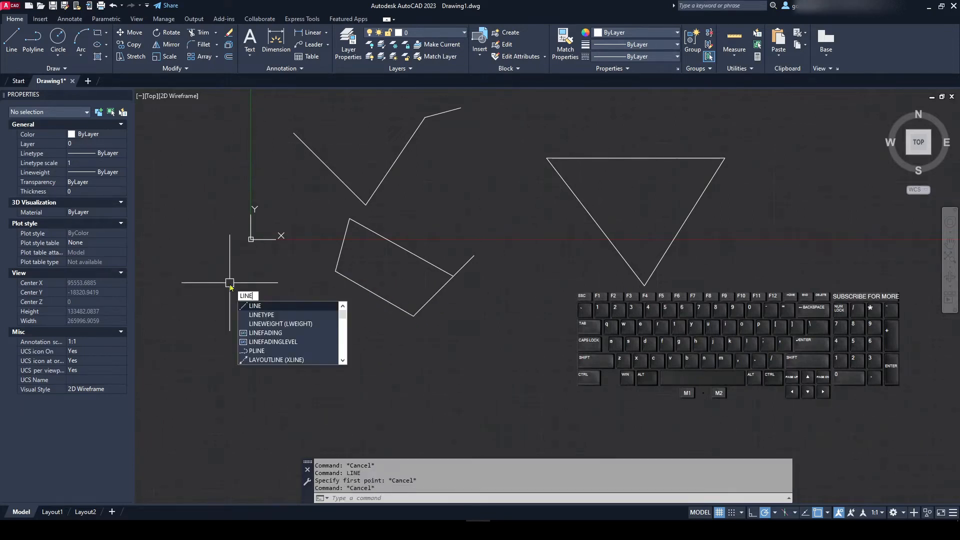
pyautogui.press('Return')
pyautogui.click(226, 279)
pyautogui.click(289, 386)
pyautogui.click(373, 347)
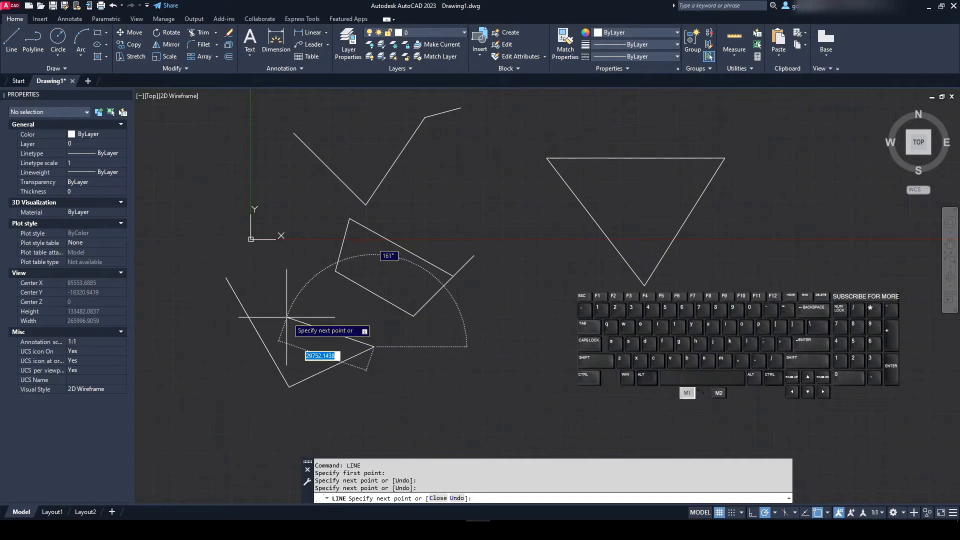
pyautogui.click(287, 318)
pyautogui.press('Escape')
pyautogui.press('Escape')
pyautogui.press('Escape')
pyautogui.press('Escape')
pyautogui.press('Escape')
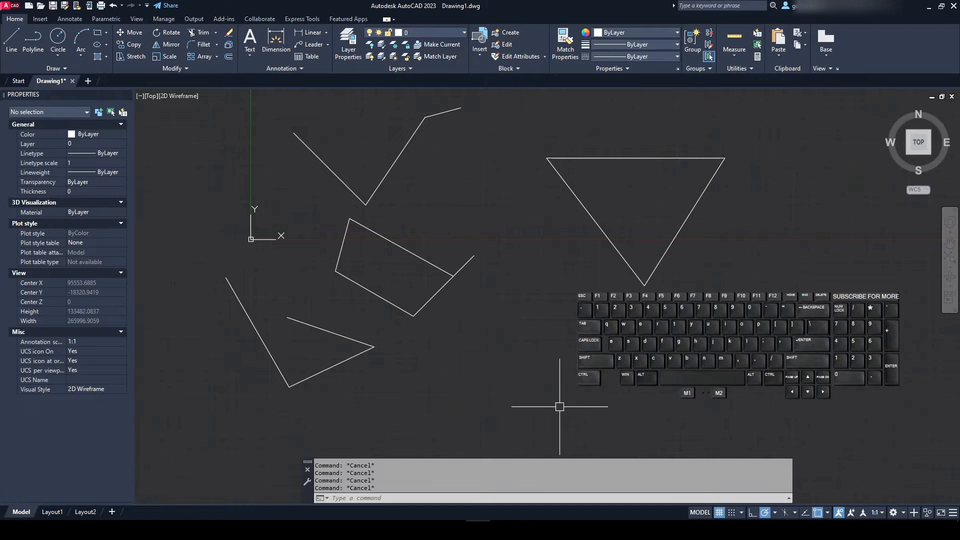
# - Compare the Layout1 sheet with model space by switching between them and previewing the layouts
pyautogui.scroll(-2, 592, 405)
pyautogui.click(634, 392)
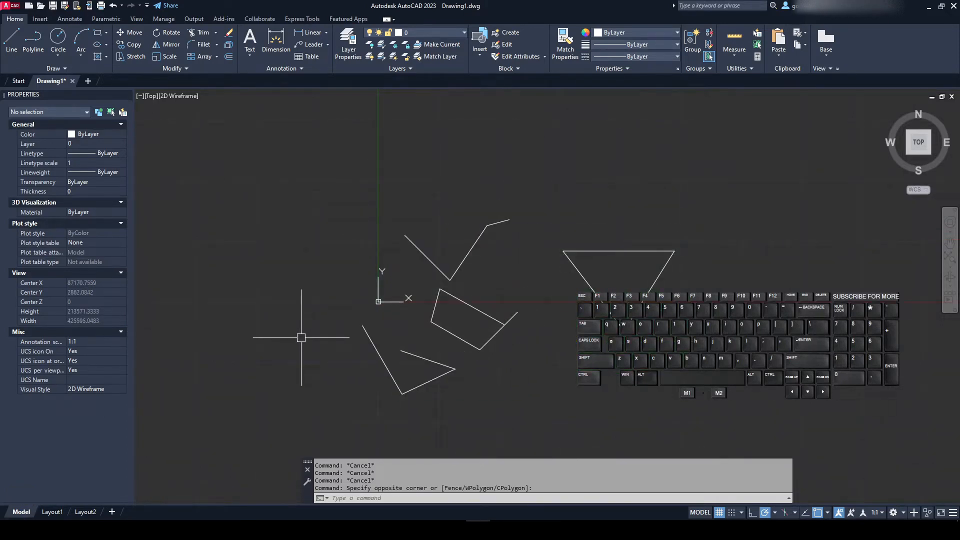
pyautogui.click(53, 513)
pyautogui.moveTo(84, 515)
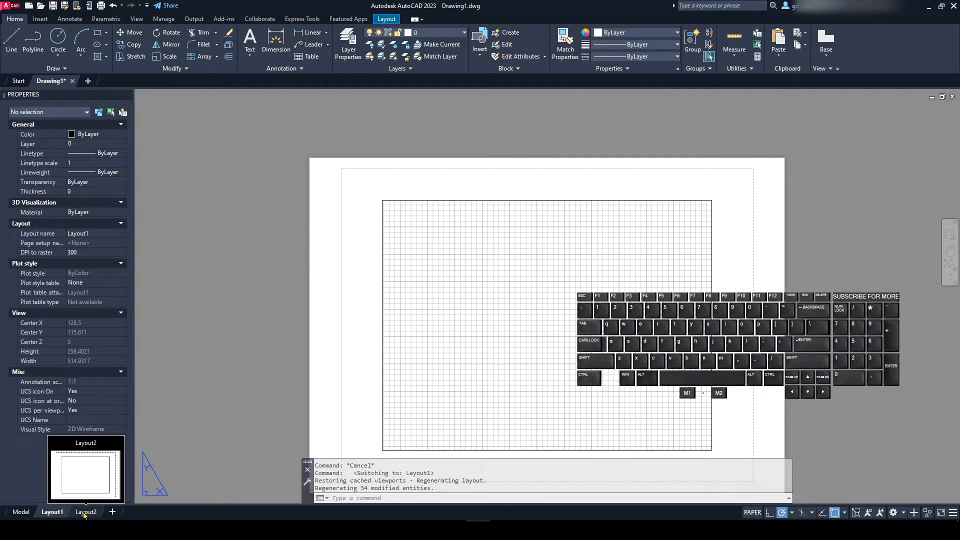
pyautogui.scroll(-2, 334, 162)
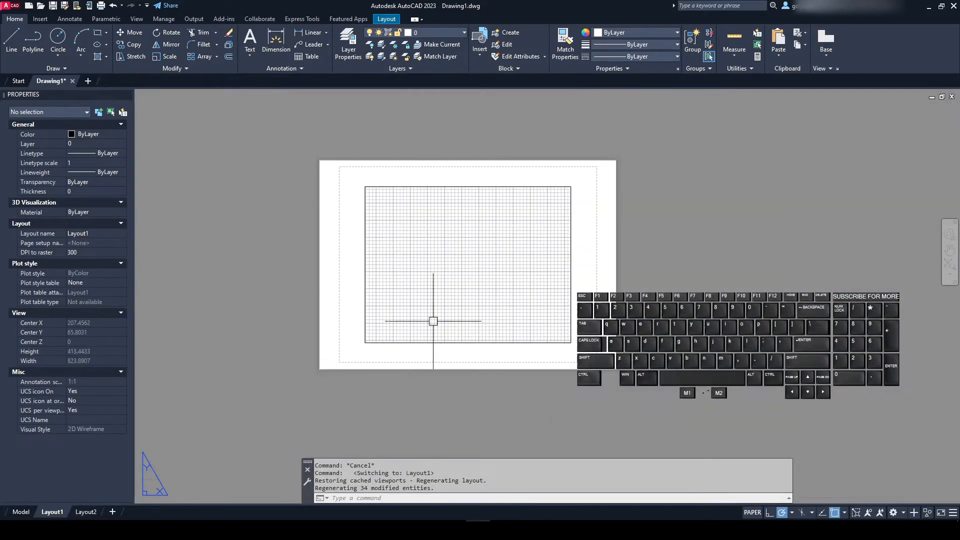
pyautogui.click(21, 511)
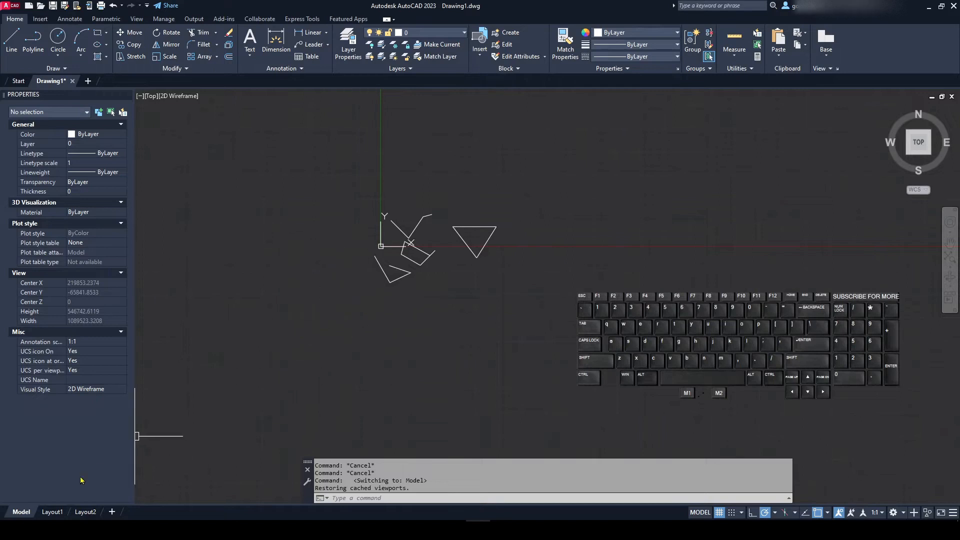
pyautogui.moveTo(49, 514)
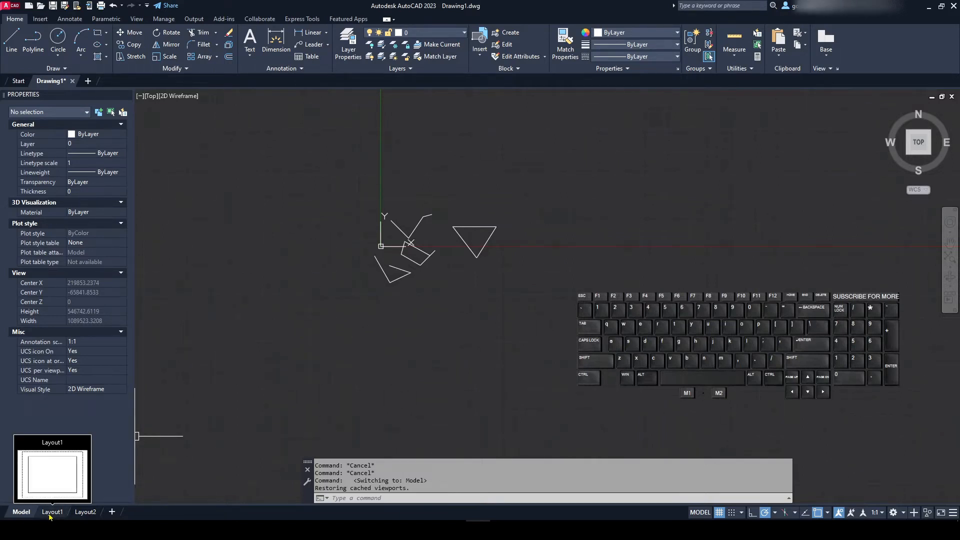
pyautogui.click(51, 511)
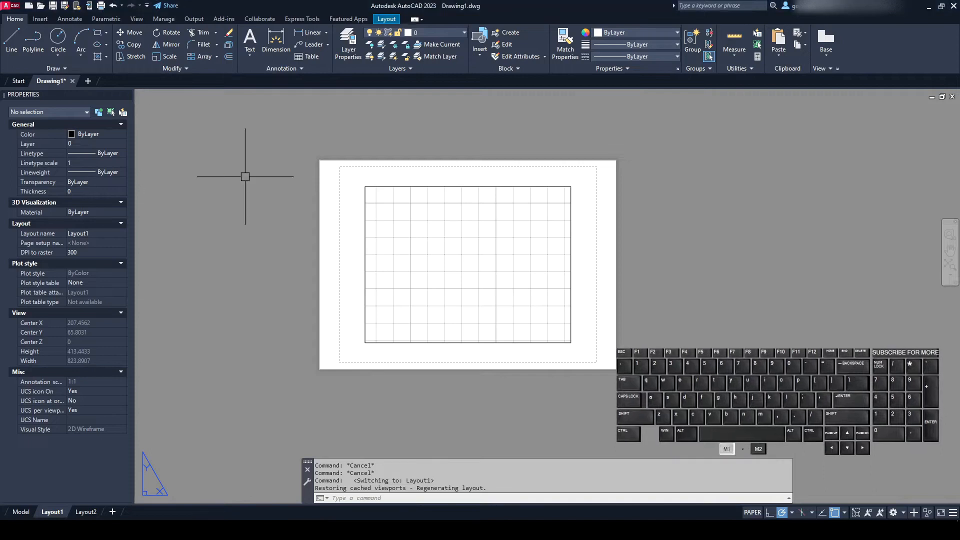
# - Select the Layout1 viewport to examine its properties, deselect it, and return to model space
pyautogui.click(466, 343)
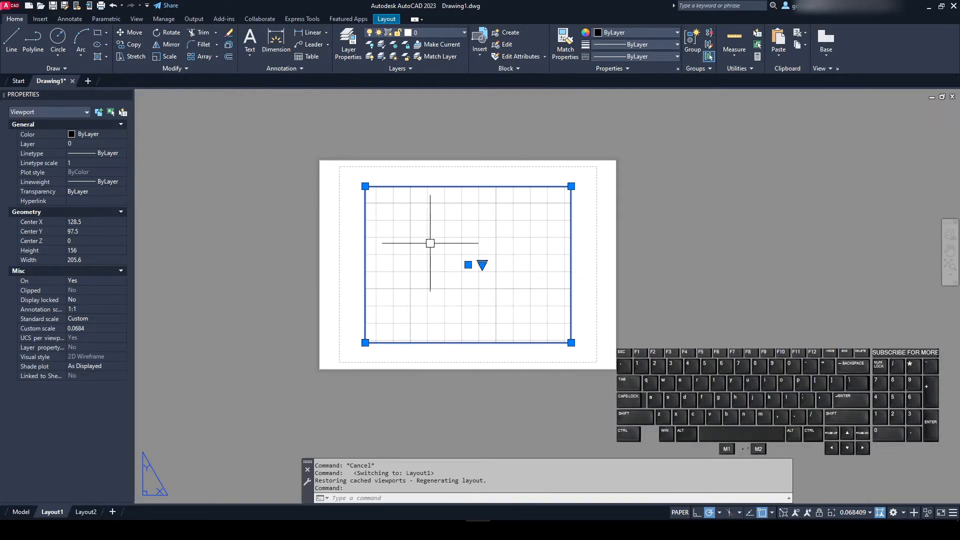
pyautogui.press('Escape')
pyautogui.press('Escape')
pyautogui.click(21, 511)
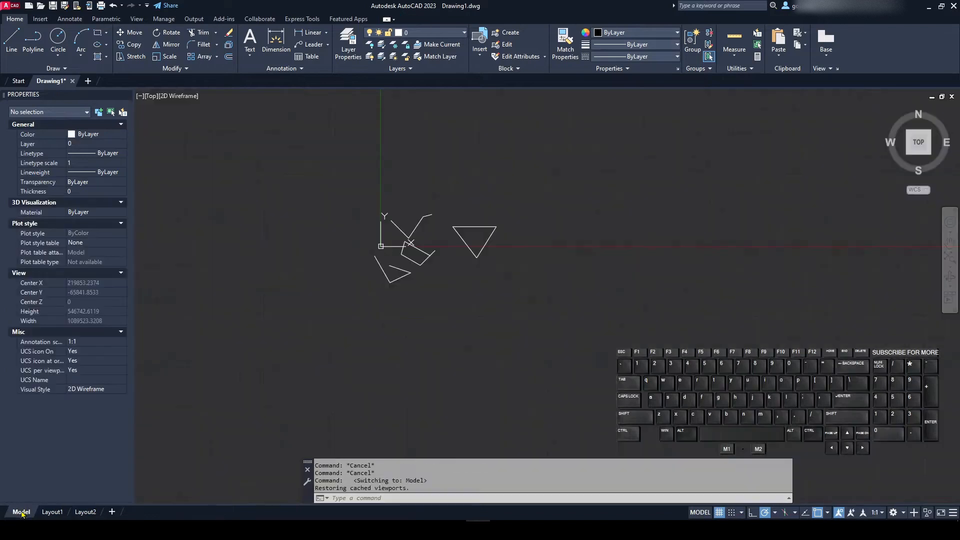
# - Activate the viewport on Layout1, zoom it to the drawing extents, and return to paper space
pyautogui.click(48, 512)
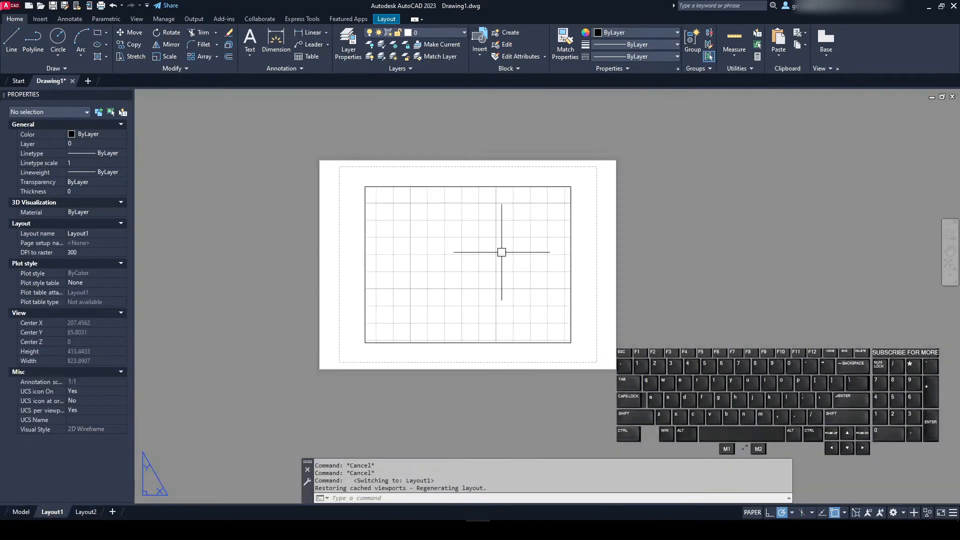
pyautogui.doubleClick(436, 239)
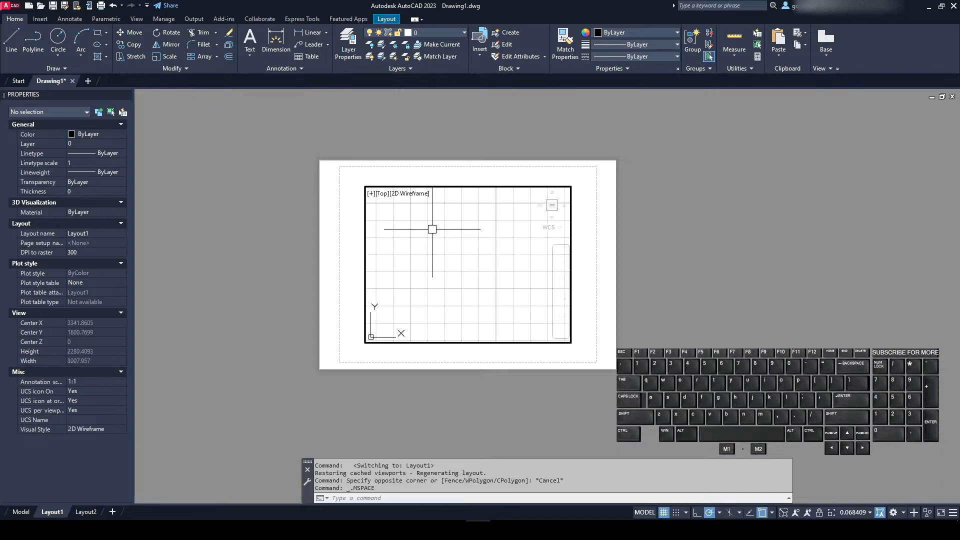
pyautogui.write('z')
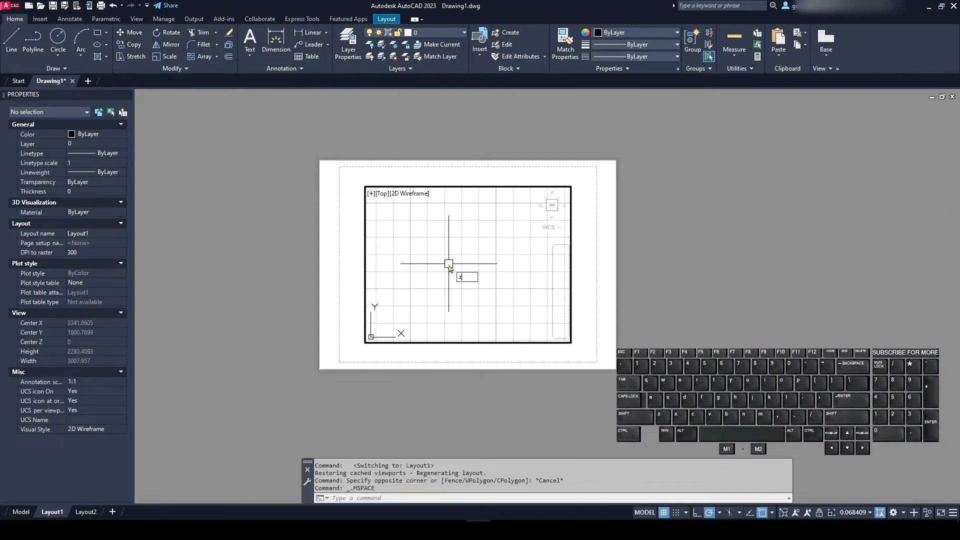
pyautogui.press('Return')
pyautogui.write('e')
pyautogui.press('Return')
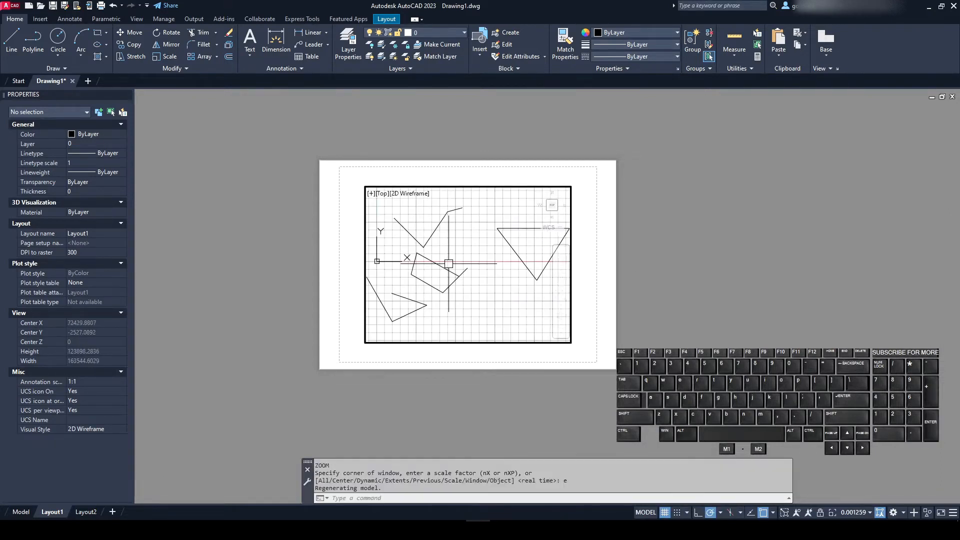
pyautogui.doubleClick(265, 264)
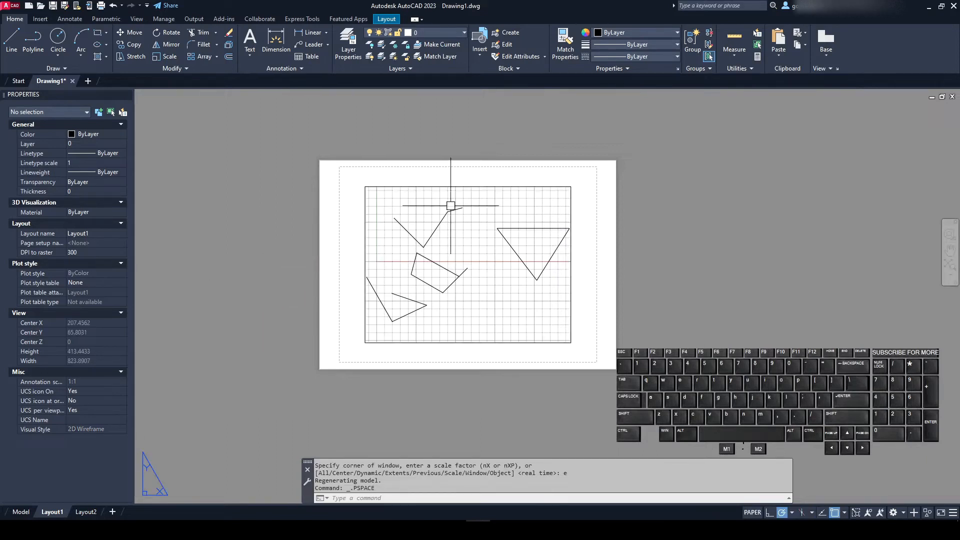
# - Compare model space with Layout1 once more and delete all the drawn lines and the triangle in model space
pyautogui.click(25, 513)
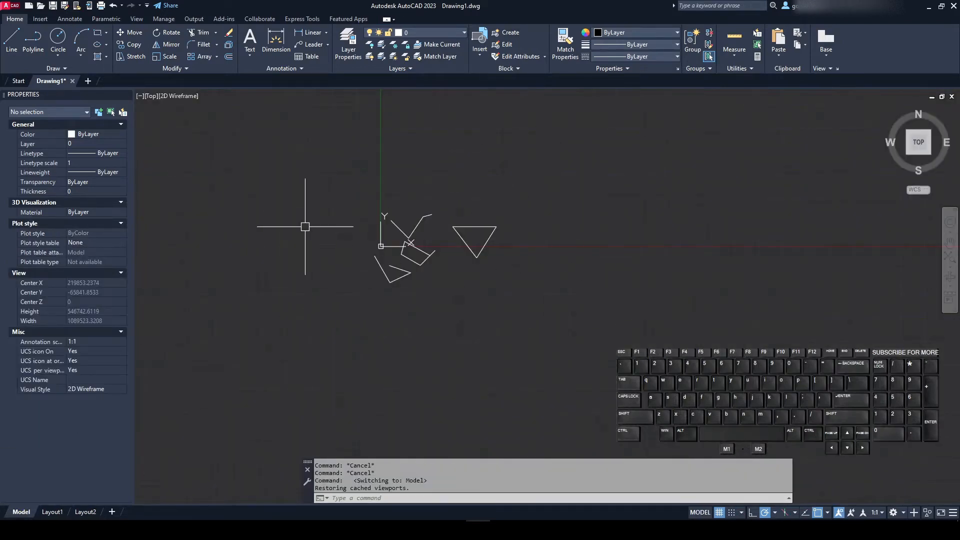
pyautogui.click(52, 512)
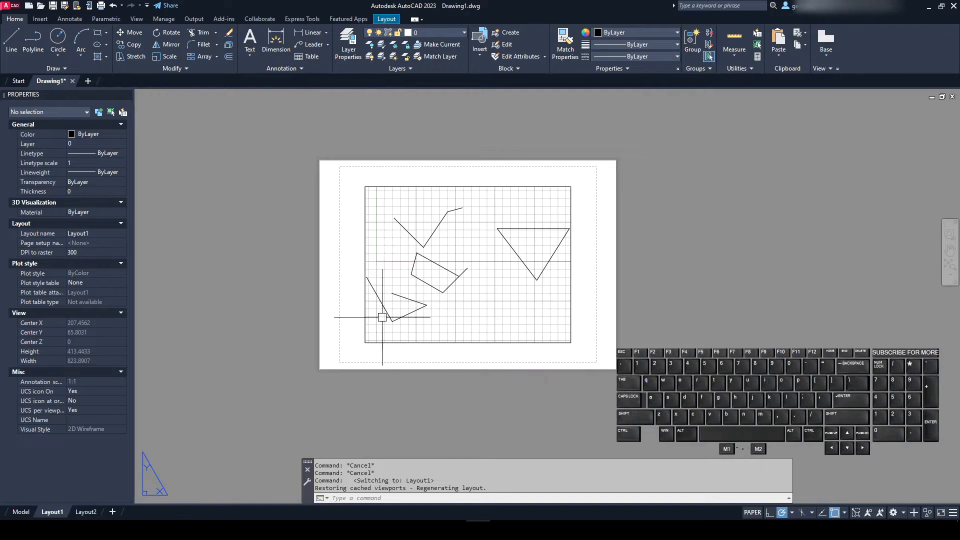
pyautogui.click(21, 511)
pyautogui.click(309, 156)
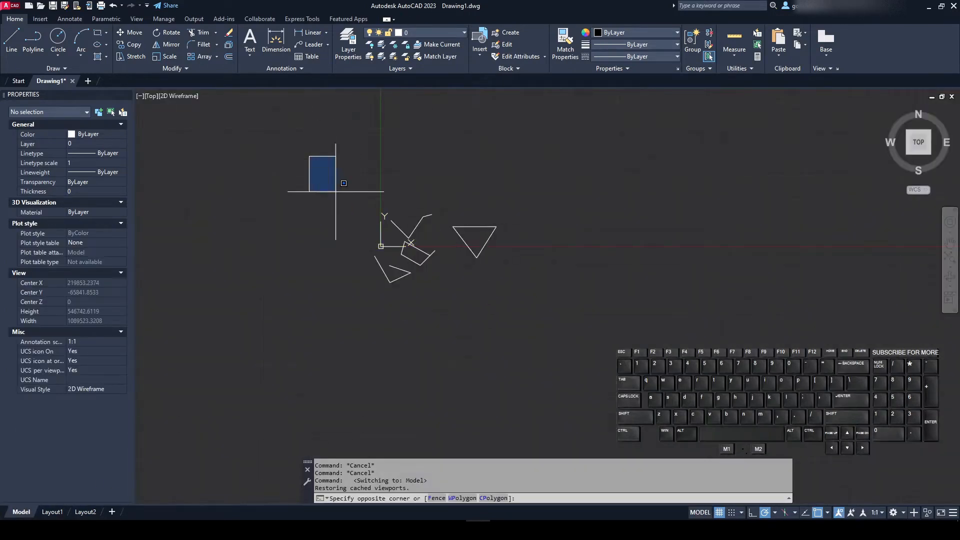
pyautogui.click(534, 338)
pyautogui.press('Delete')
pyautogui.press('Escape')
pyautogui.press('Escape')
# - Draw a circle near the origin with the CIRCLE command's Diameter option, using a diameter of 5
pyautogui.write('c')
pyautogui.press('Return')
pyautogui.click(409, 227)
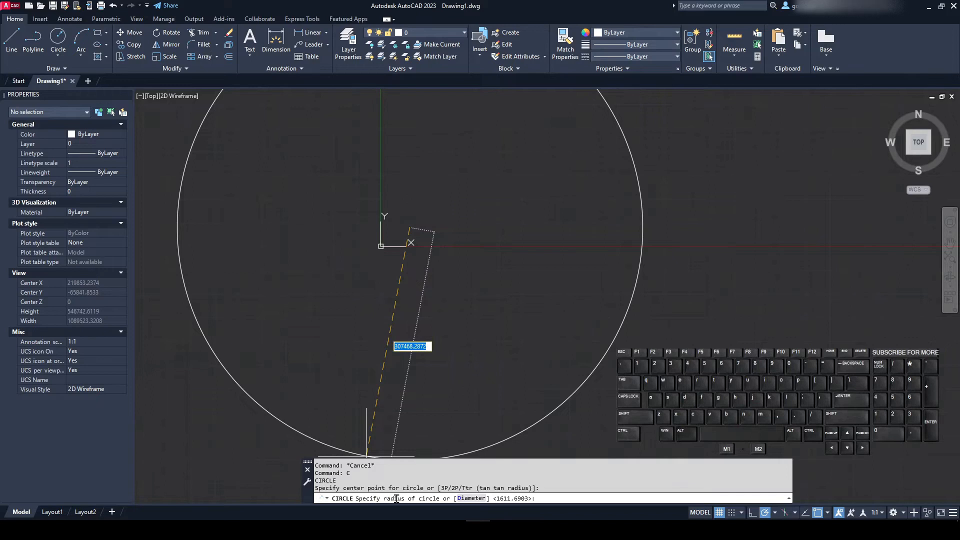
pyautogui.write('d')
pyautogui.press('Return')
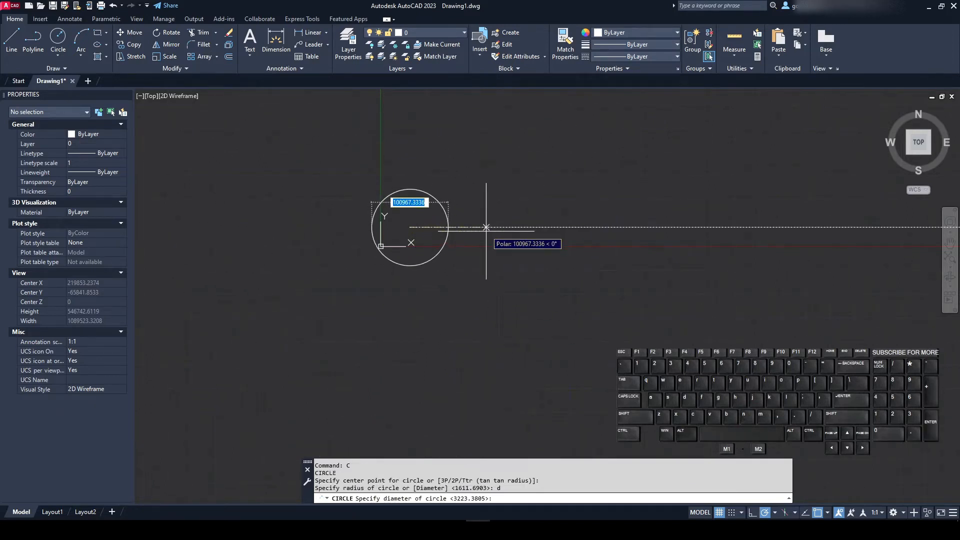
pyautogui.write('5')
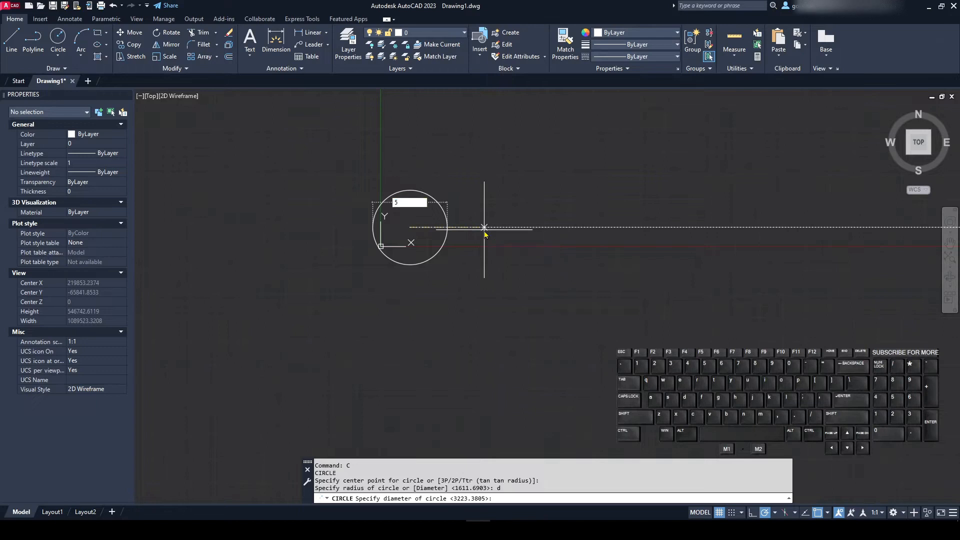
pyautogui.press('Return')
# - Zoom to the extents, select the circle to examine its geometry properties, and deselect it
pyautogui.scroll(10, 382, 141)
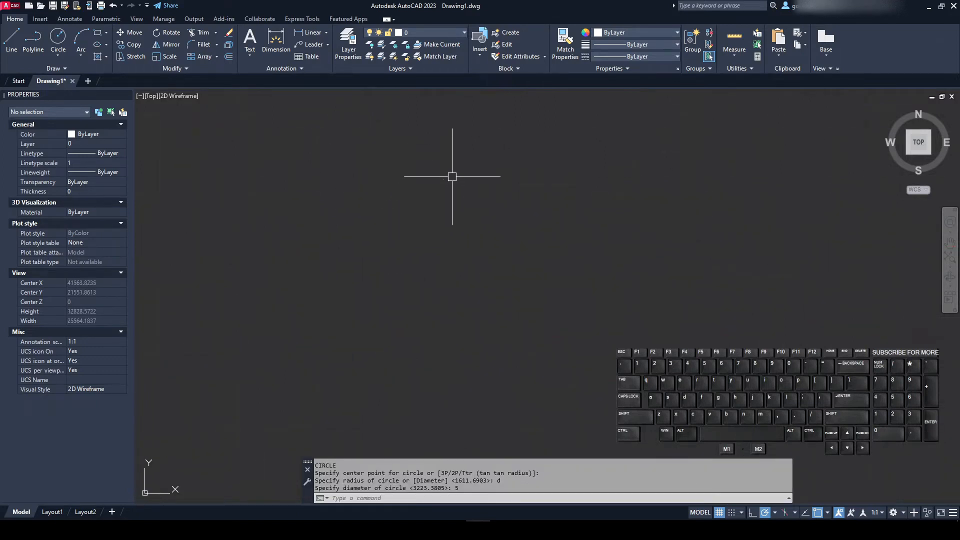
pyautogui.write('z')
pyautogui.press('Return')
pyautogui.write('e')
pyautogui.press('Return')
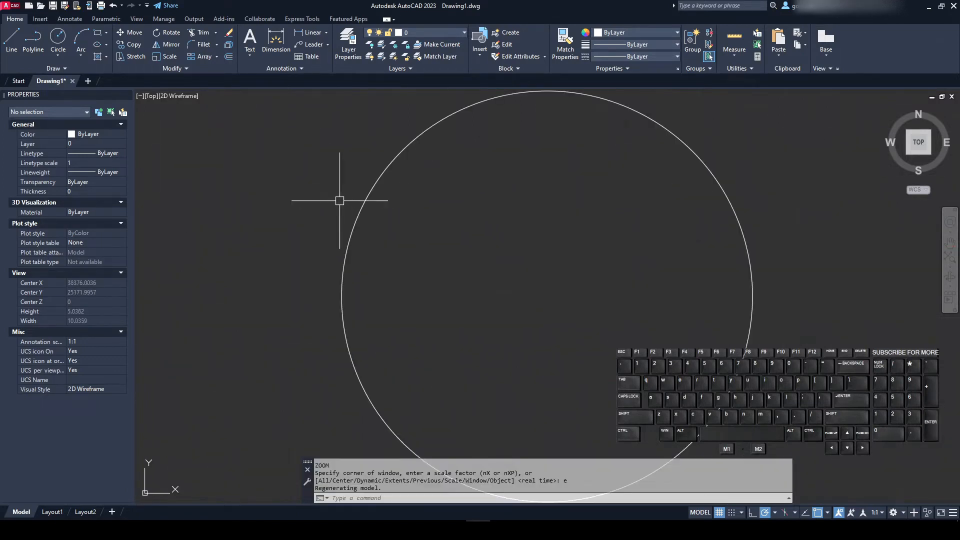
pyautogui.scroll(-1, 341, 203)
pyautogui.moveTo(402, 252); pyautogui.dragTo(443, 275, button='middle')
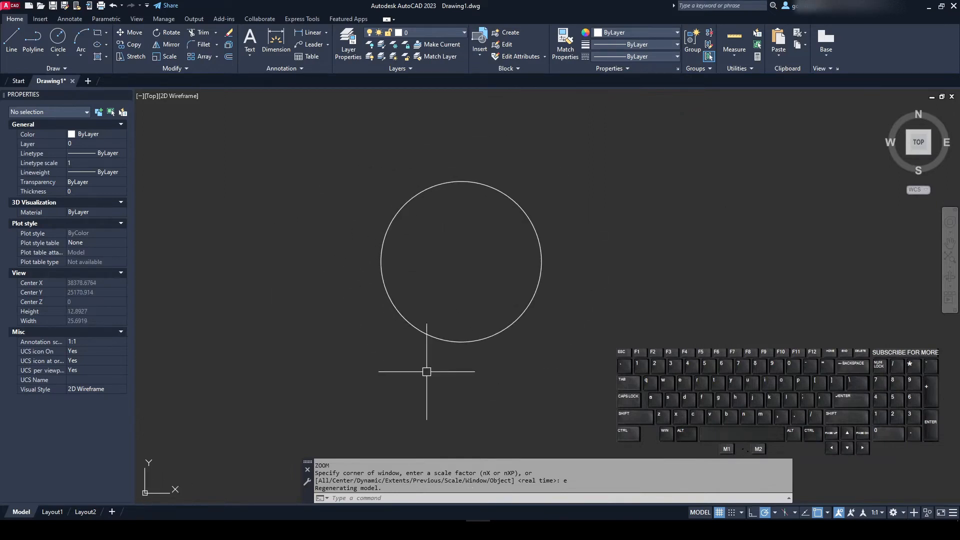
pyautogui.click(381, 254)
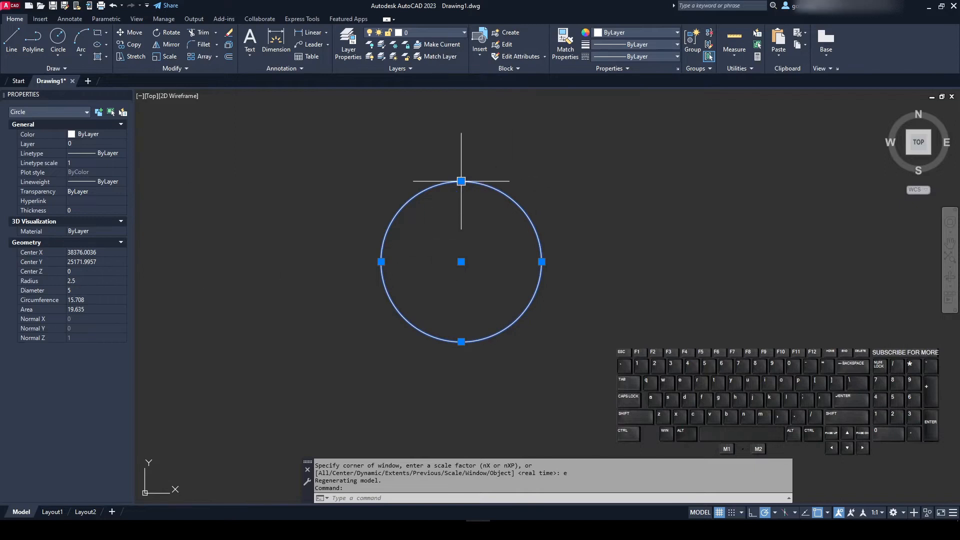
pyautogui.press('Escape')
pyautogui.press('Escape')
pyautogui.press('Escape')
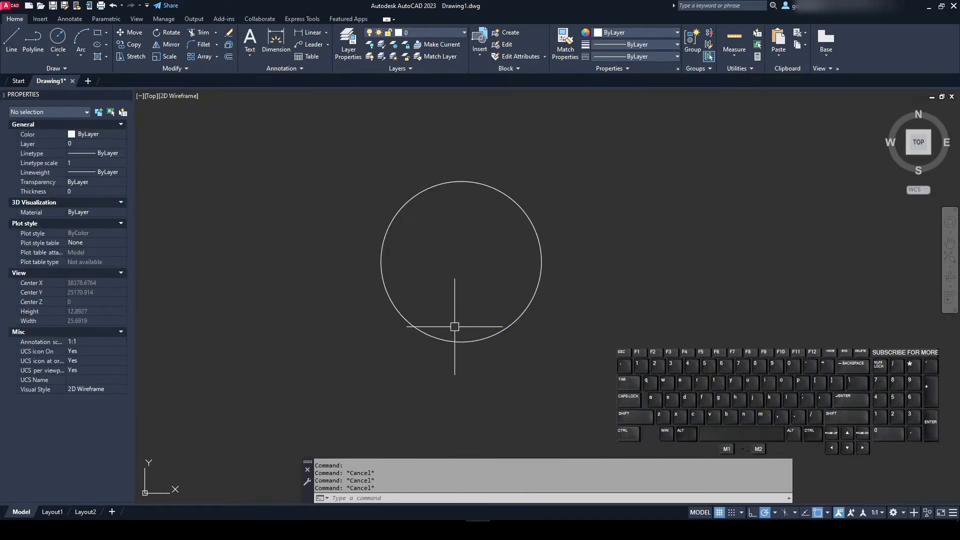
# - Activate the viewport on Layout1 and zoom it to the circle's extents
pyautogui.moveTo(360, 226); pyautogui.dragTo(343, 234, button='middle')
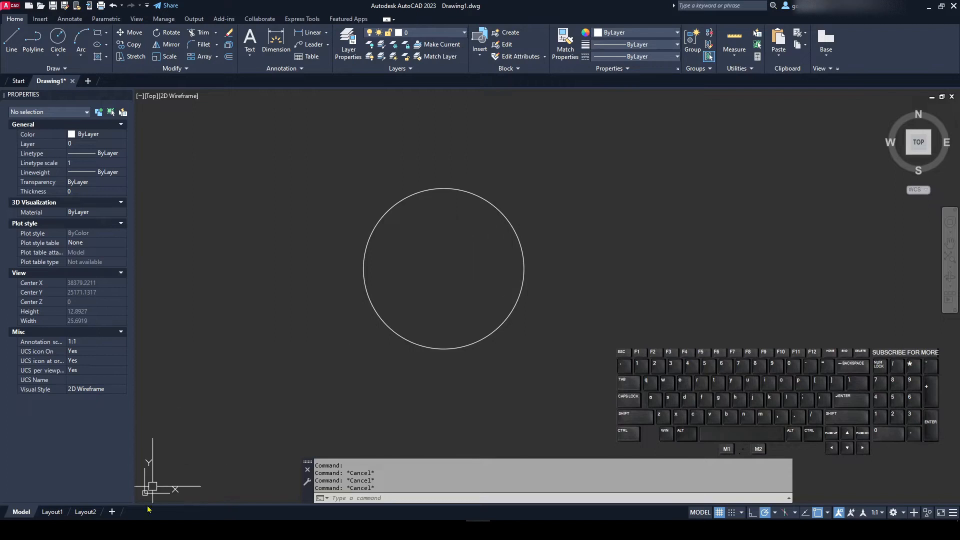
pyautogui.click(52, 512)
pyautogui.doubleClick(503, 238)
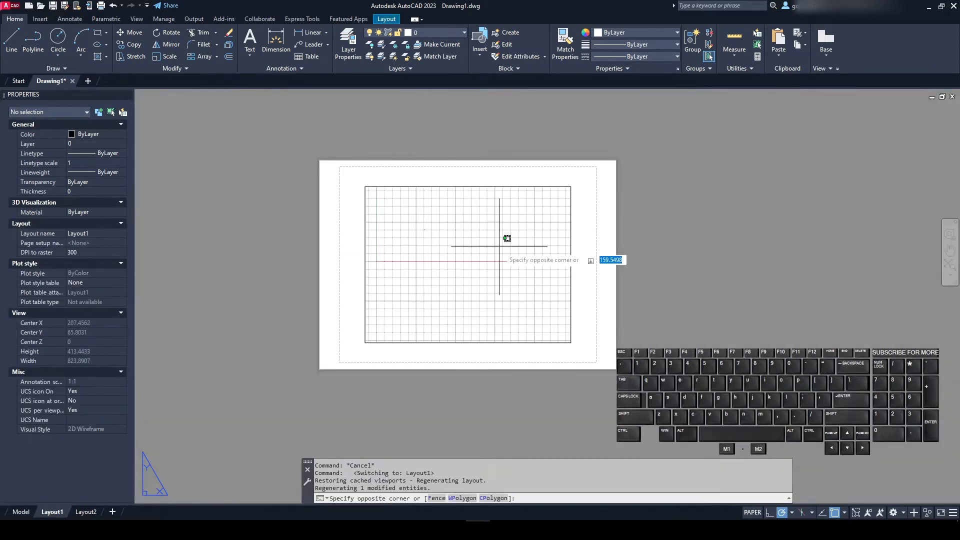
pyautogui.write('z')
pyautogui.press('Return')
pyautogui.write('e')
pyautogui.press('Return')
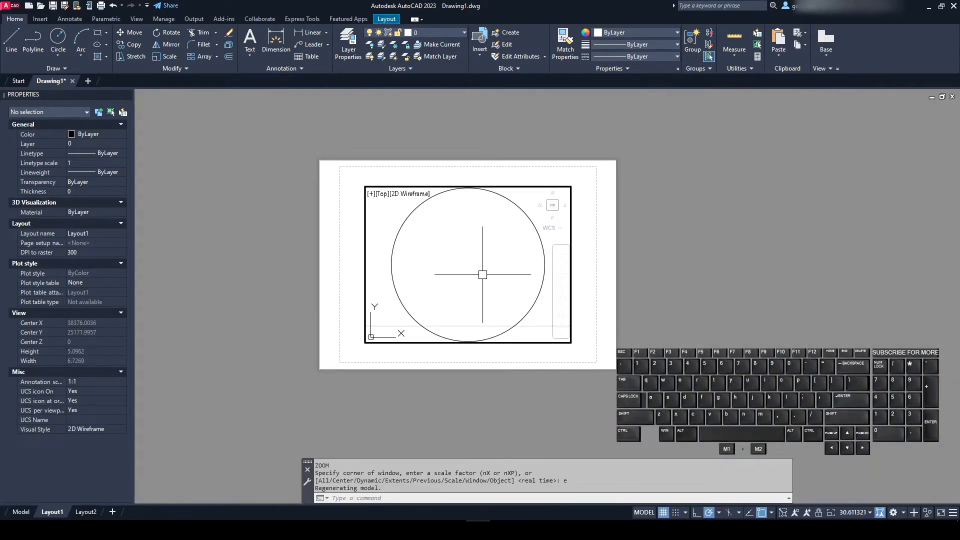
# - Scale the active viewport's view to 1/100xp with the ZOOM Scale option
pyautogui.write('z')
pyautogui.press('Return')
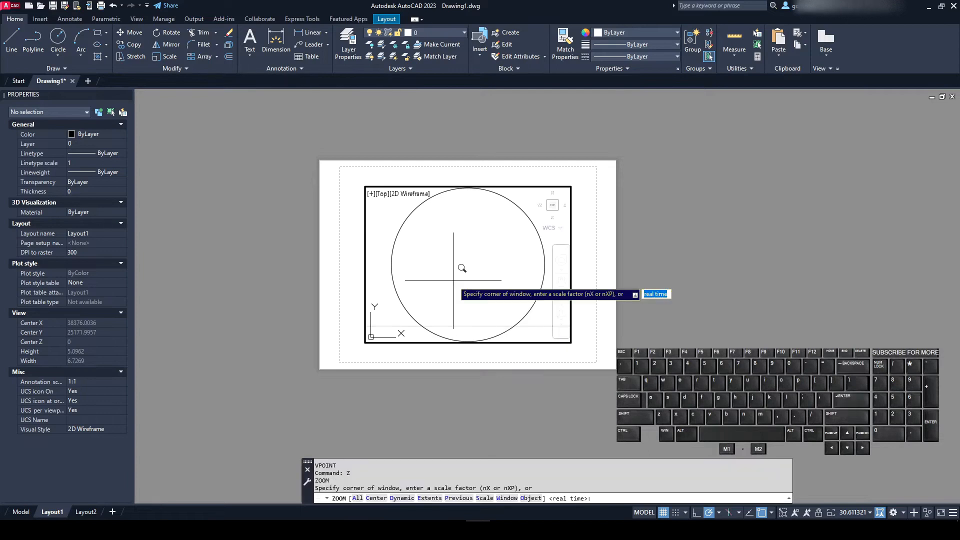
pyautogui.press('Return')
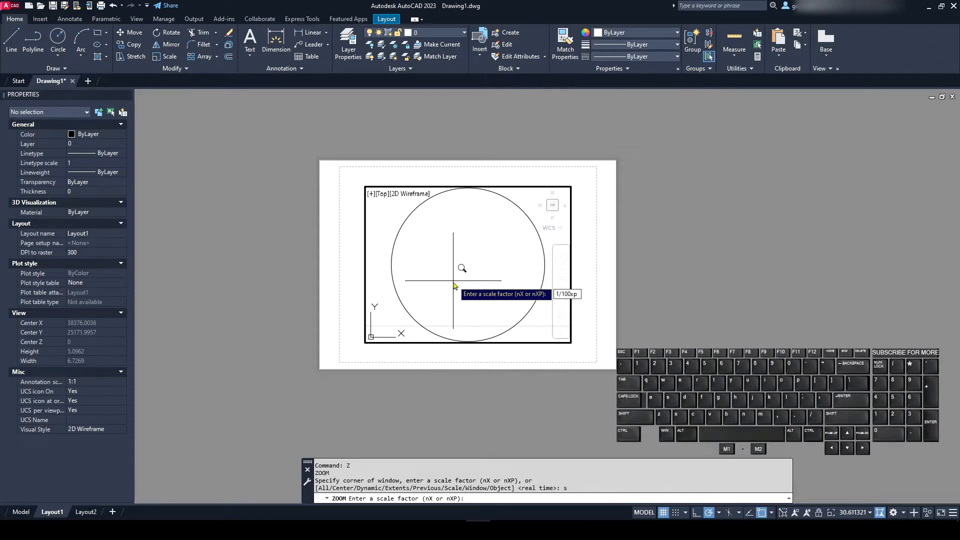
pyautogui.press('Return')
# - Scale the active viewport's view on Layout1 to 1000/100xp with the ZOOM Scale option
pyautogui.rightClick(52, 512)
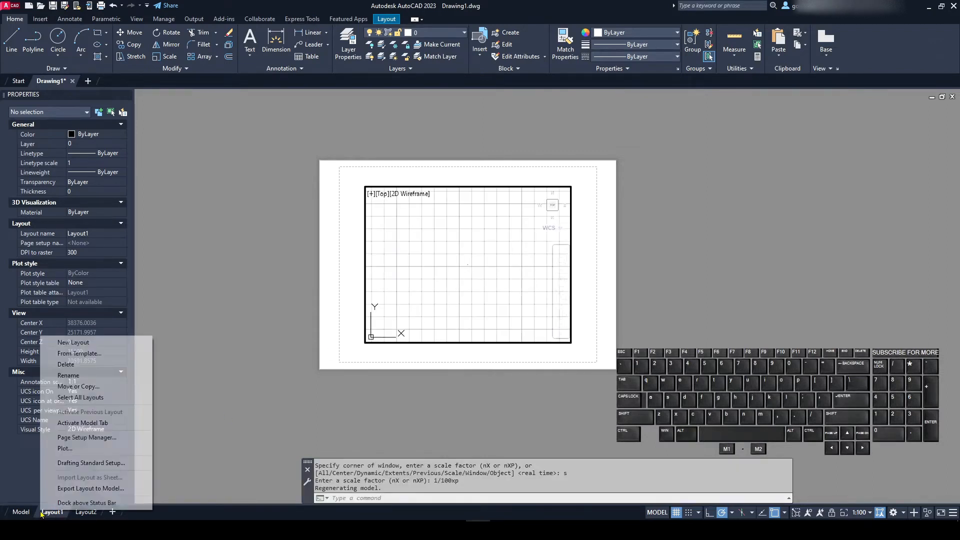
pyautogui.click(108, 442)
pyautogui.write('z')
pyautogui.press('Return')
pyautogui.write('s')
pyautogui.press('Return')
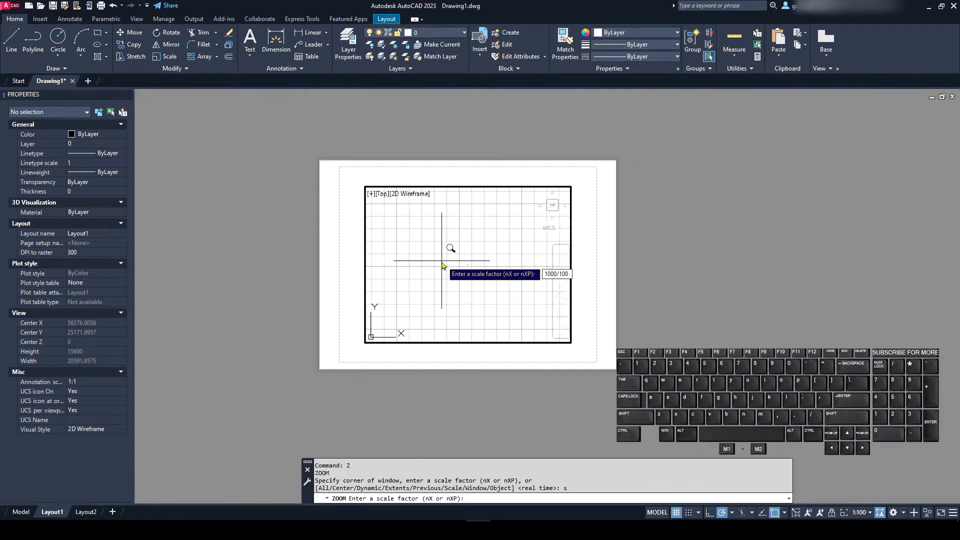
pyautogui.press('Return')
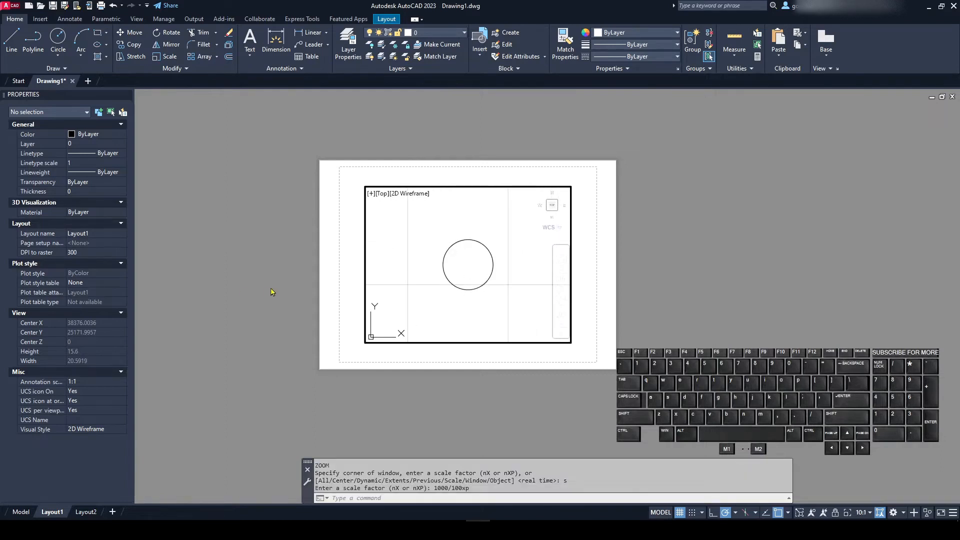
# - Leave the viewport on Layout1 and return to paper space with no command active
pyautogui.doubleClick(331, 294)
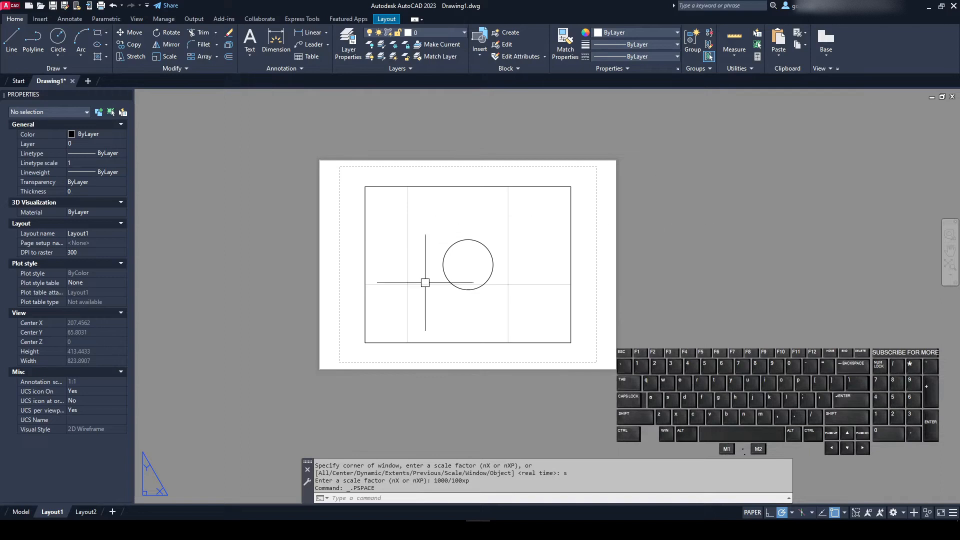
pyautogui.press('Escape')
pyautogui.press('Escape')
pyautogui.press('Escape')
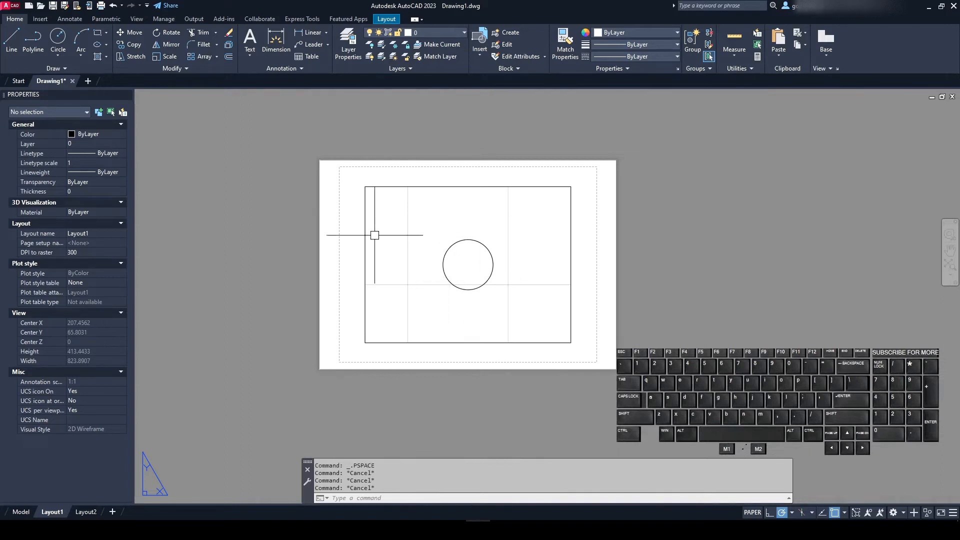
# - Add five new layouts after Layout2
pyautogui.moveTo(93, 513)
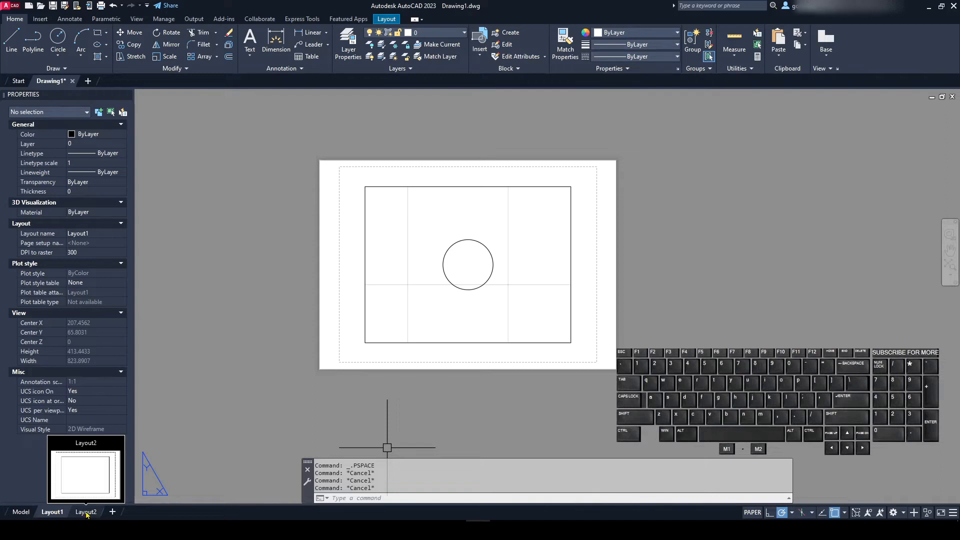
pyautogui.click(112, 512)
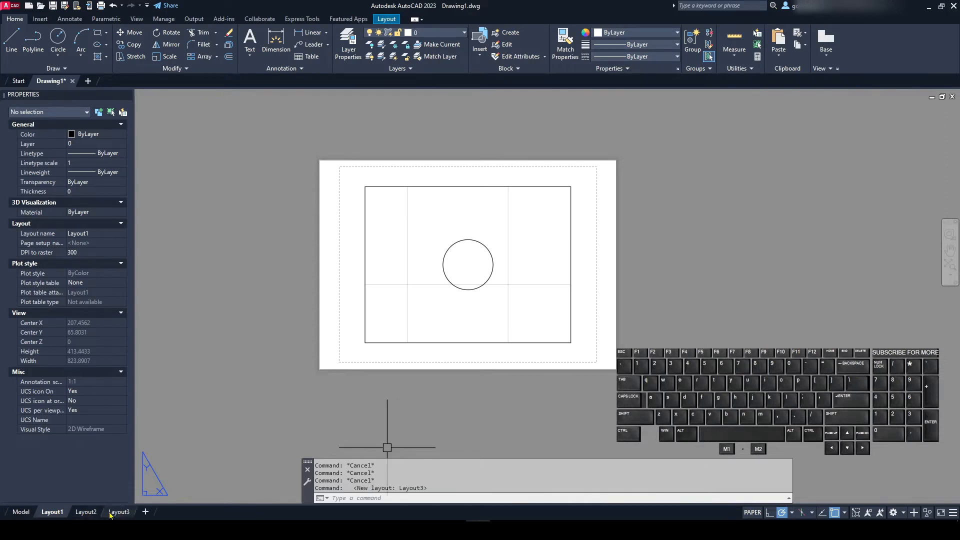
pyautogui.click(145, 512)
pyautogui.click(178, 512)
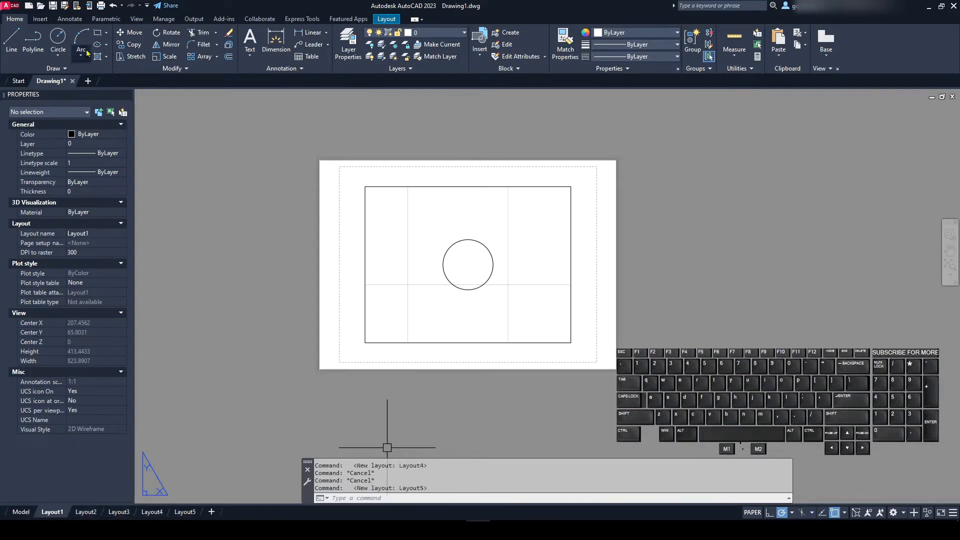
pyautogui.click(210, 512)
pyautogui.click(244, 512)
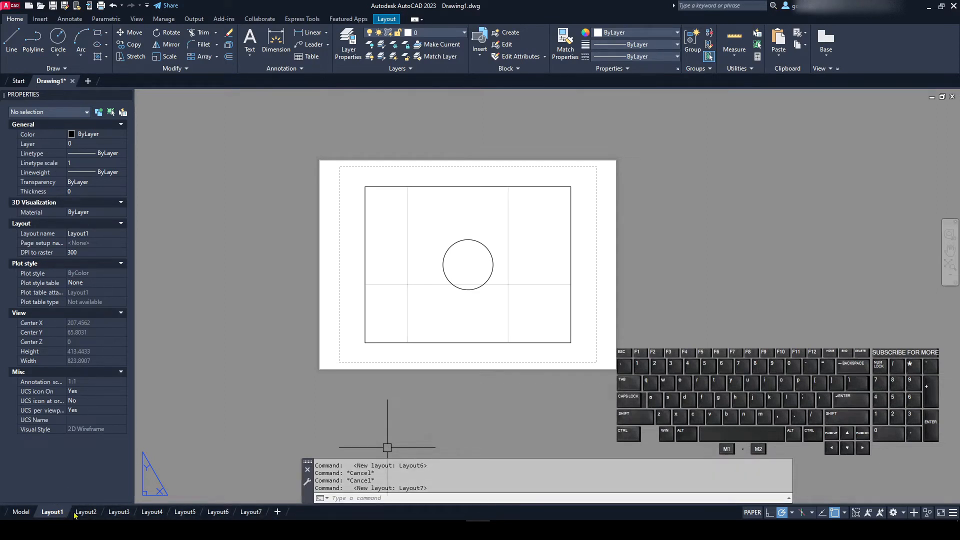
pyautogui.scroll(-4, 266, 275)
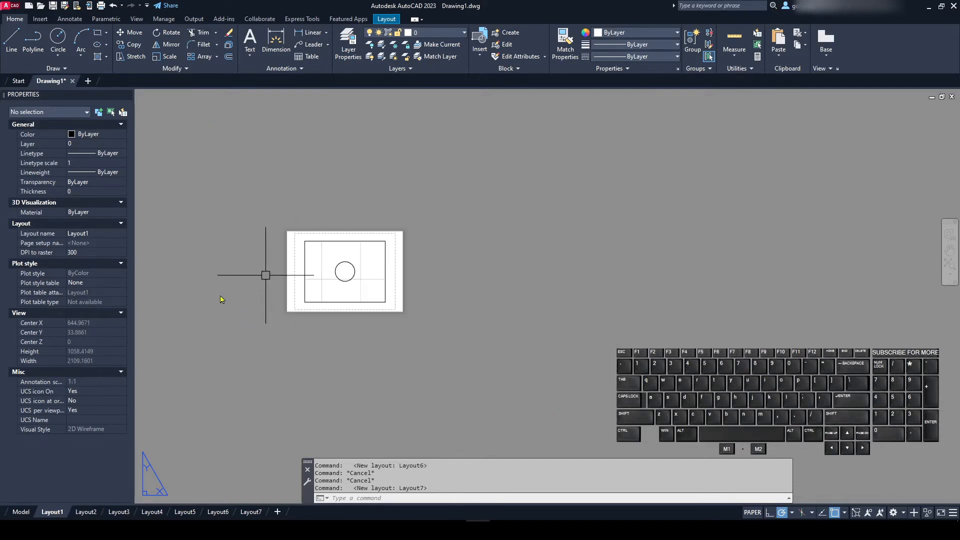
pyautogui.click(266, 274)
pyautogui.press('Escape')
pyautogui.press('Escape')
pyautogui.press('Escape')
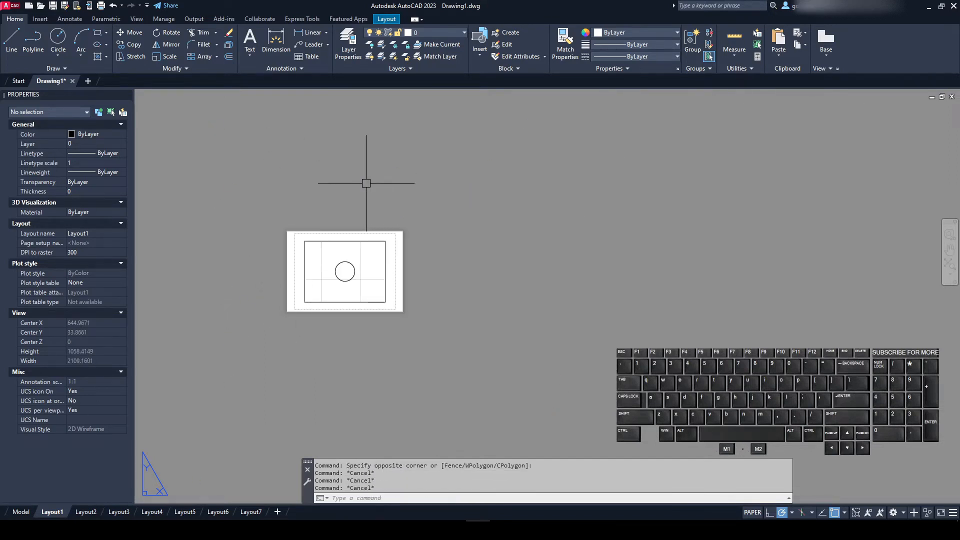
pyautogui.rightClick(58, 513)
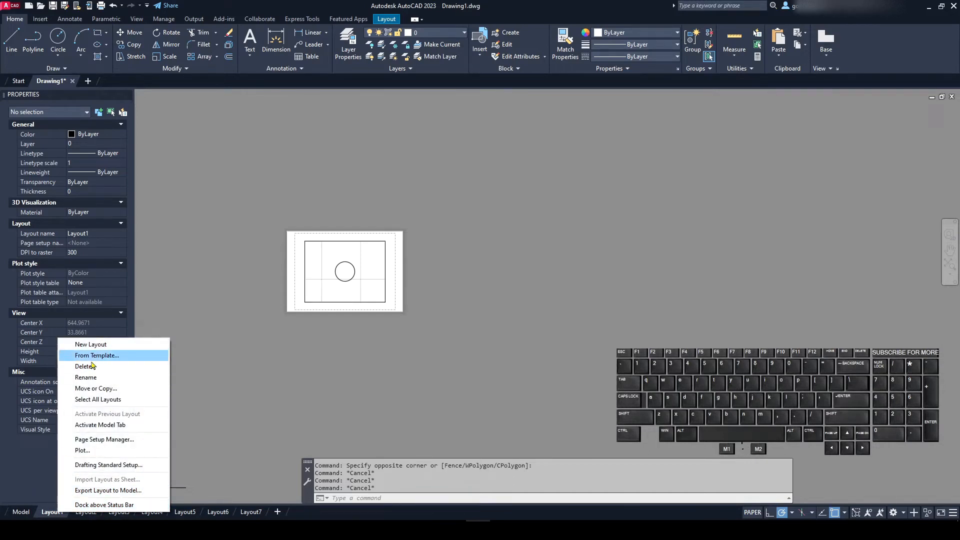
pyautogui.click(263, 196)
pyautogui.press('Escape')
pyautogui.press('Escape')
pyautogui.press('Escape')
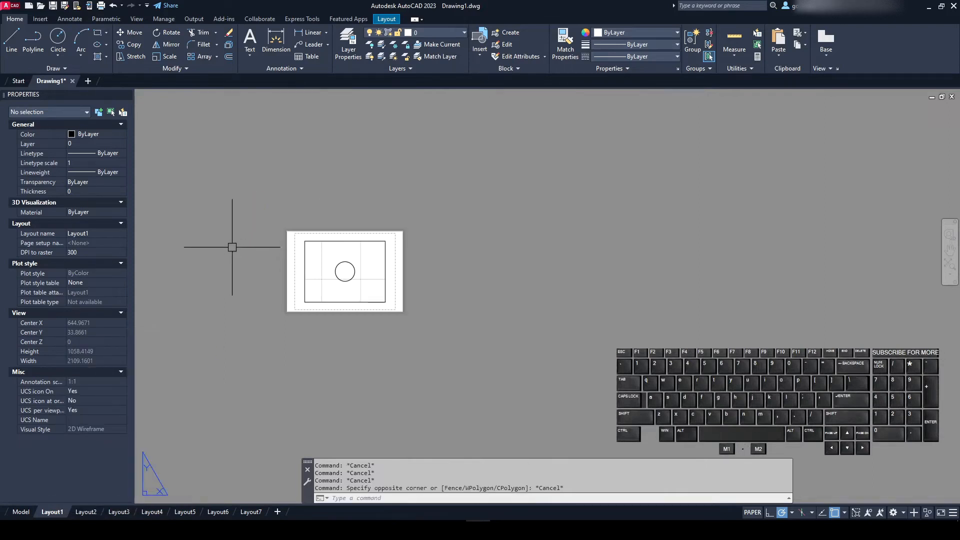
# - Delete Layout7 and Layout1 from the drawing, confirming each deletion
pyautogui.rightClick(251, 513)
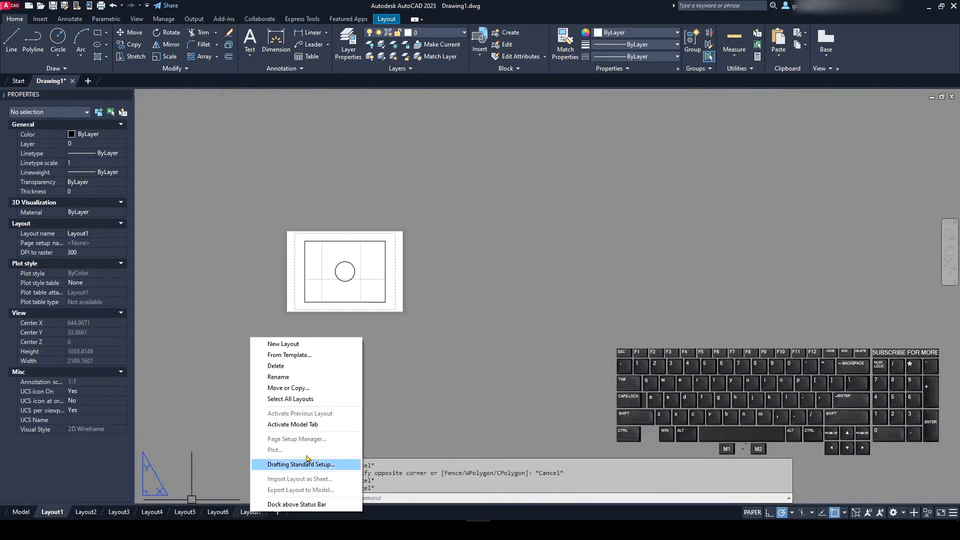
pyautogui.click(272, 369)
pyautogui.press('Return')
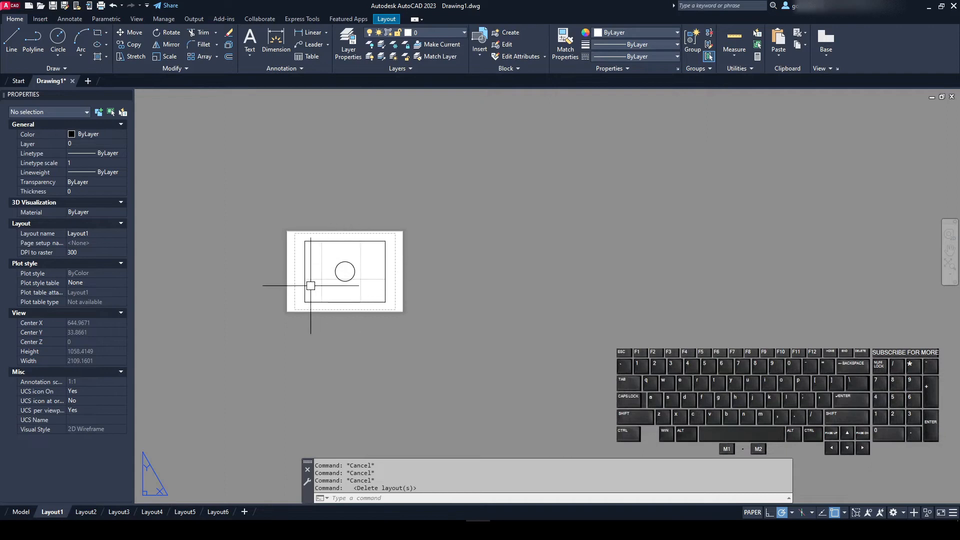
pyautogui.rightClick(56, 513)
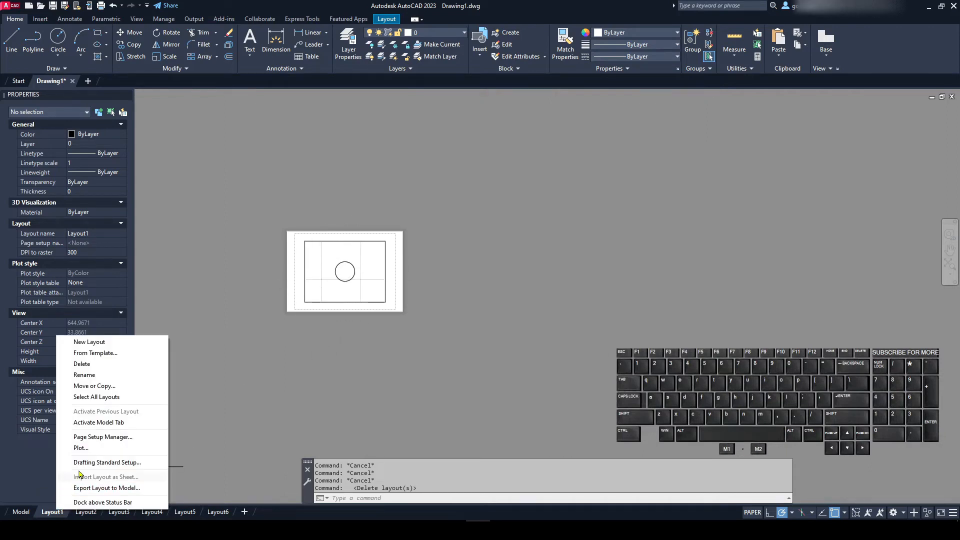
pyautogui.click(90, 365)
pyautogui.click(502, 300)
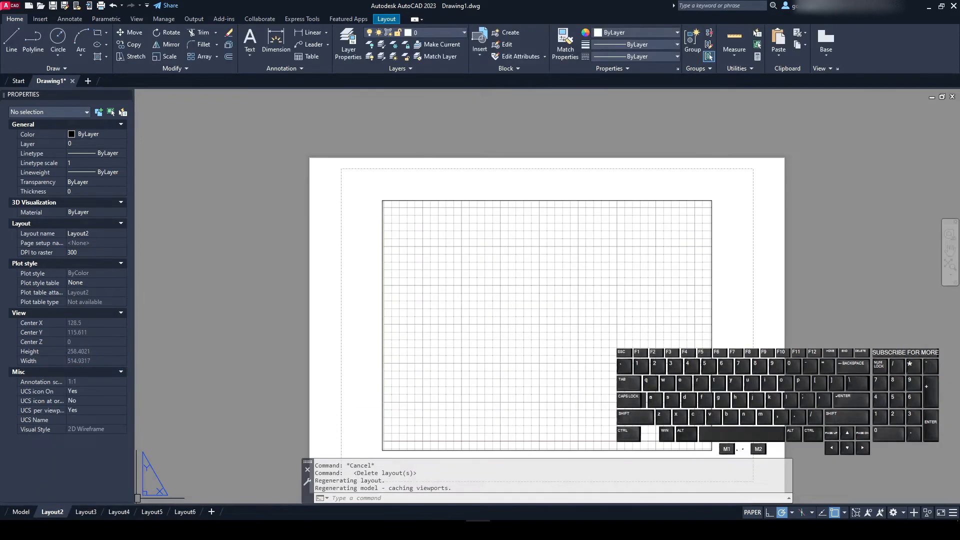
# - Zoom the viewport on Layout2 to the circle's extents and return to paper space
pyautogui.click(18, 512)
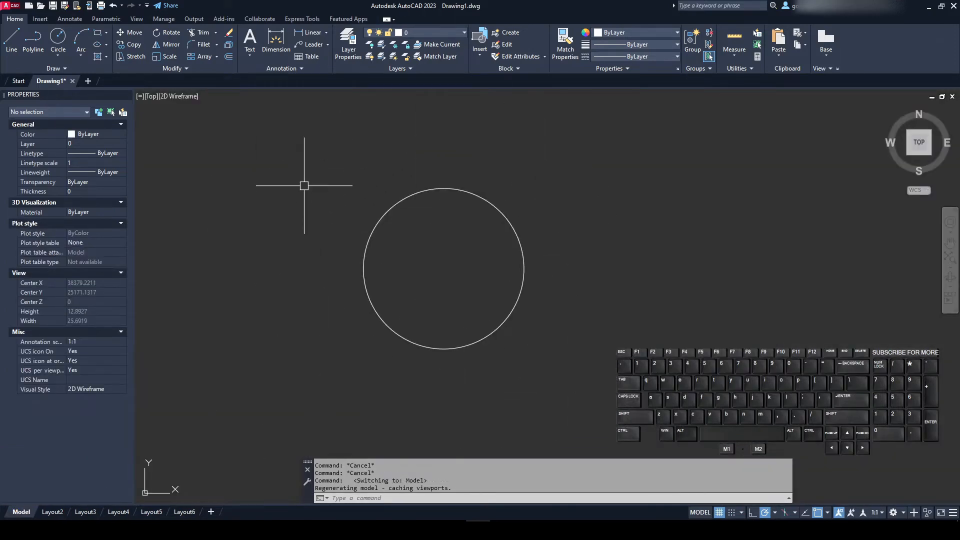
pyautogui.click(52, 511)
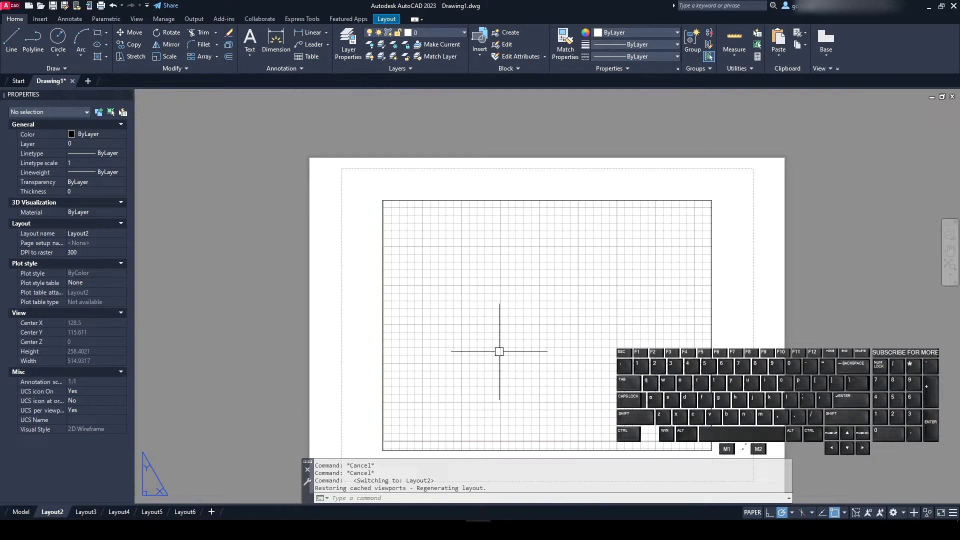
pyautogui.doubleClick(517, 338)
pyautogui.write('z')
pyautogui.press('Return')
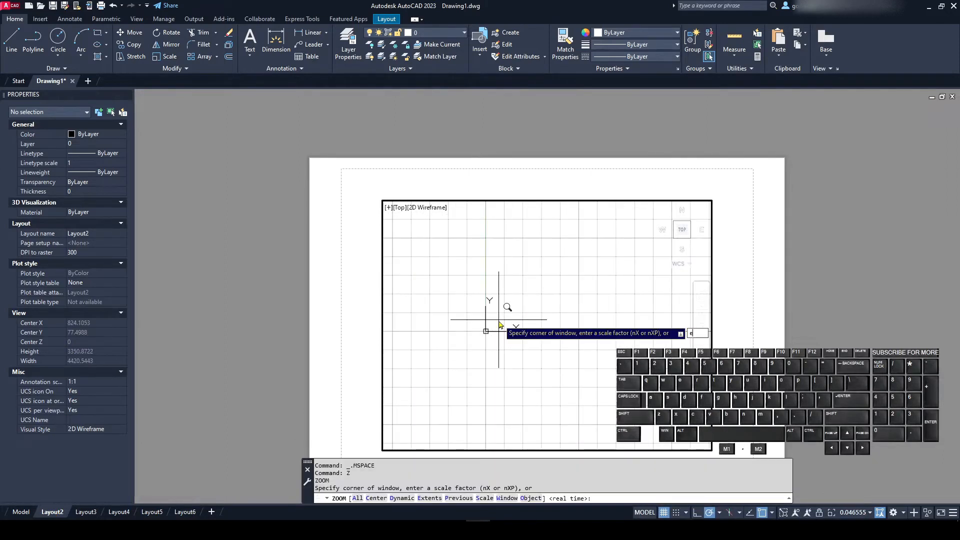
pyautogui.write('e')
pyautogui.press('Return')
pyautogui.doubleClick(139, 375)
# - View how the model space circle is displayed on Layout3 and Layout4
pyautogui.click(85, 511)
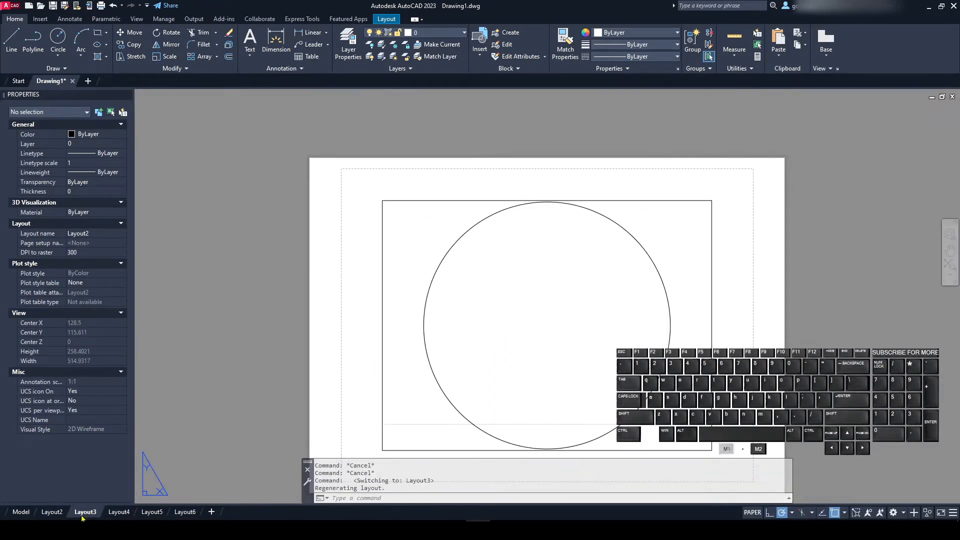
pyautogui.click(118, 512)
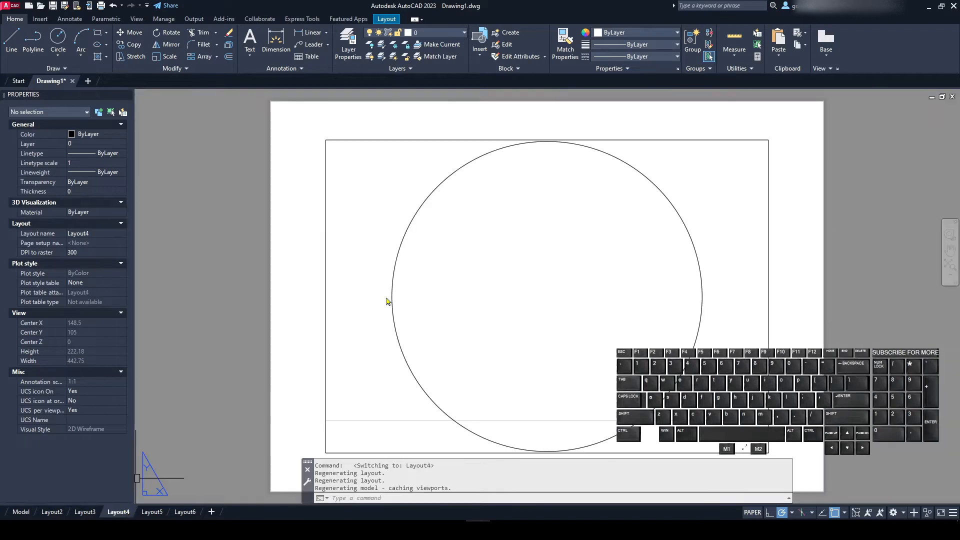
pyautogui.click(199, 388)
pyautogui.click(417, 310)
pyautogui.scroll(-3, 267, 312)
pyautogui.scroll(2, 280, 305)
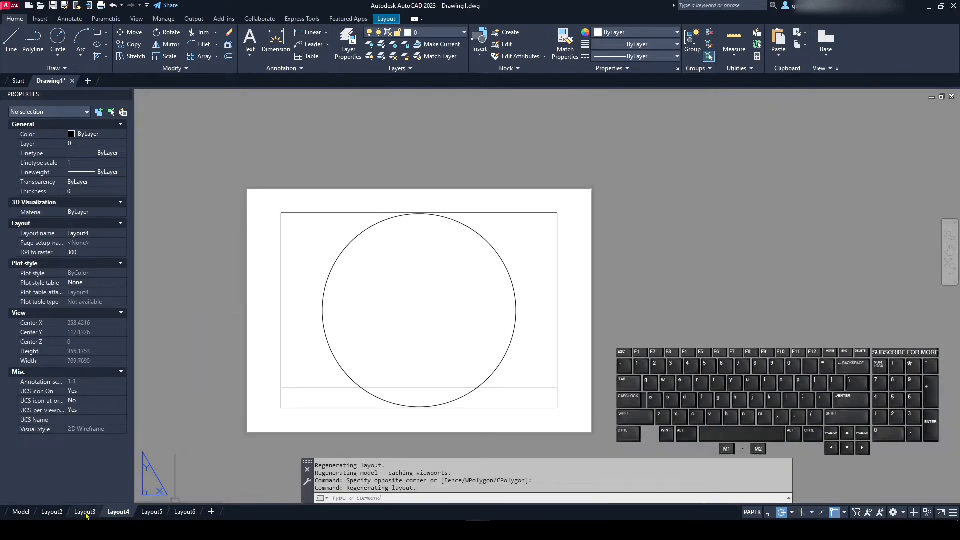
# - Zoom out and shift the view of the circle in Layout3's viewport, and return to Layout2
pyautogui.click(84, 512)
pyautogui.doubleClick(471, 285)
pyautogui.scroll(-3, 500, 300)
pyautogui.moveTo(500, 300); pyautogui.dragTo(402, 401, button='middle')
pyautogui.press('Escape')
pyautogui.press('Escape')
pyautogui.click(52, 511)
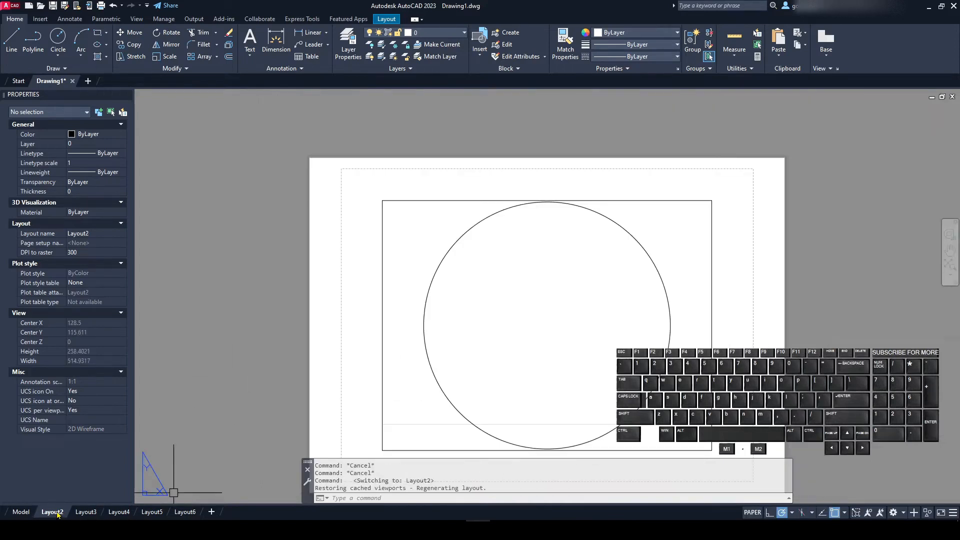
# - Pan the circle into the upper-right corner of Layout4's viewport and compare the view with Layout2 and Layout3
pyautogui.click(85, 512)
pyautogui.click(118, 511)
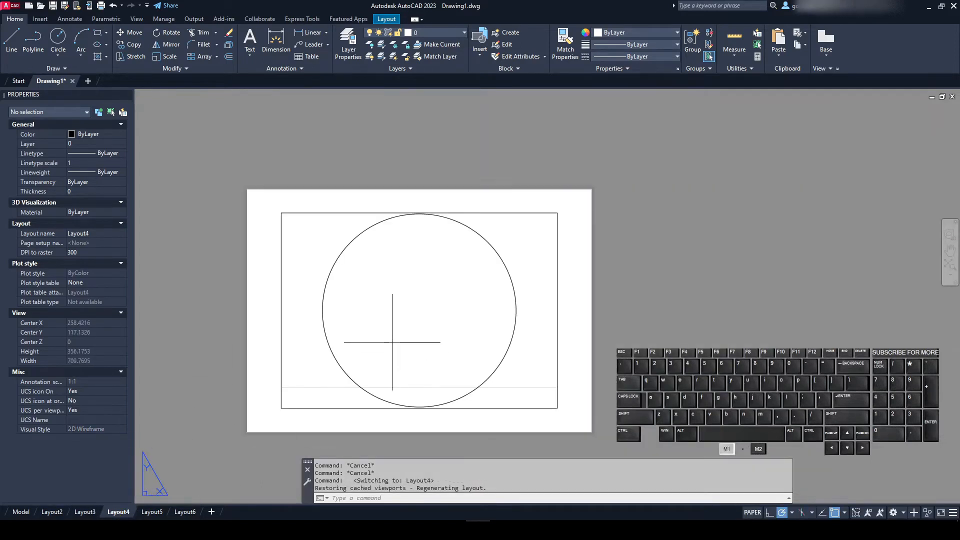
pyautogui.doubleClick(390, 343)
pyautogui.click(390, 343)
pyautogui.moveTo(431, 321); pyautogui.dragTo(574, 237, button='middle')
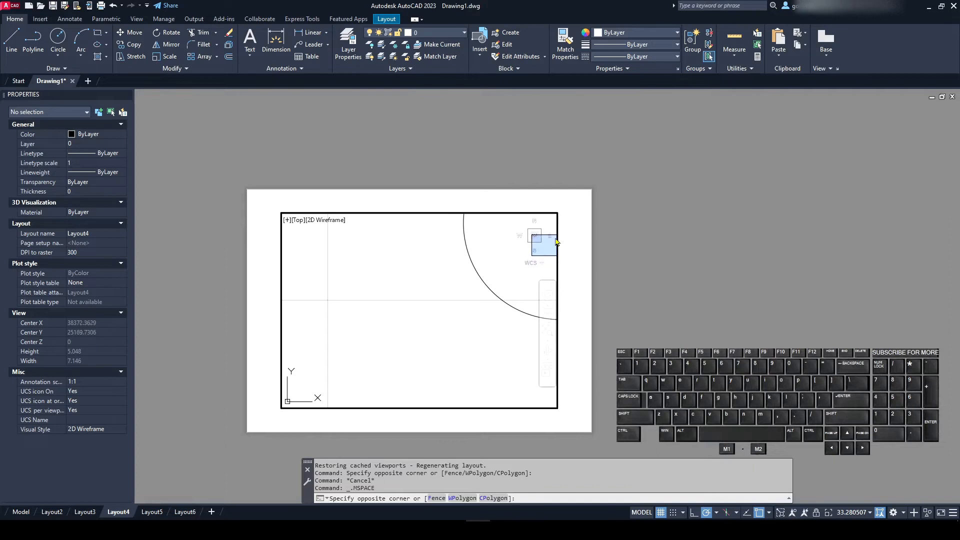
pyautogui.doubleClick(225, 305)
pyautogui.click(52, 512)
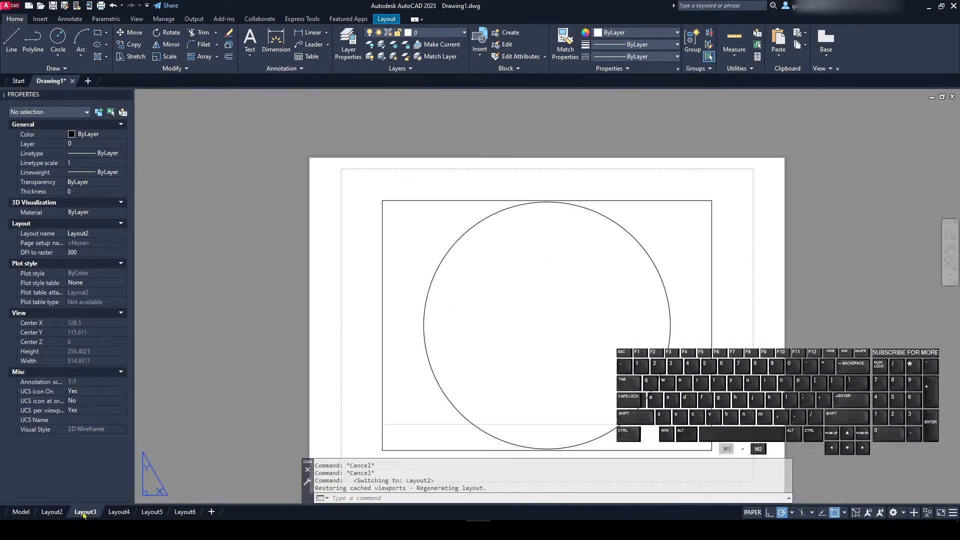
pyautogui.click(86, 511)
pyautogui.click(124, 514)
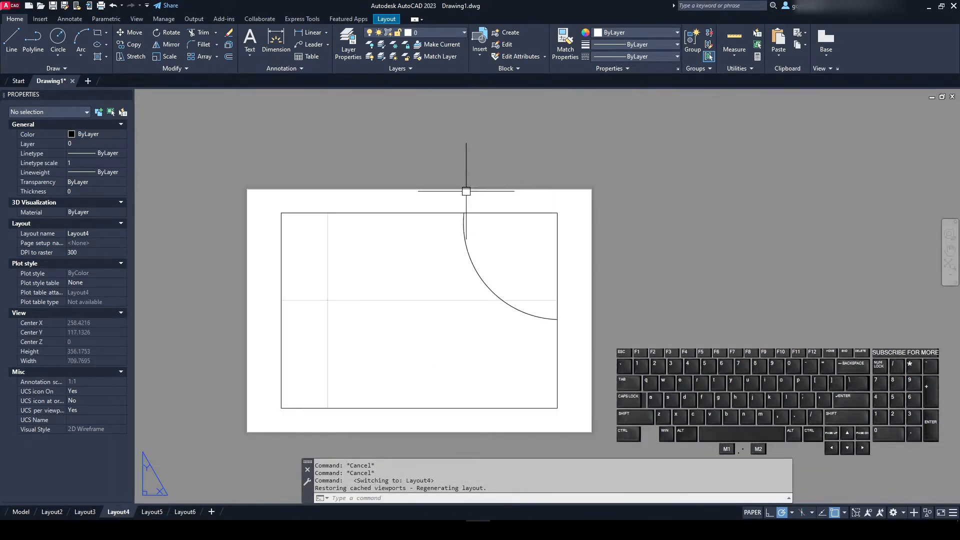
# - Erase the circle in model space and check the effect on the layouts
pyautogui.click(21, 511)
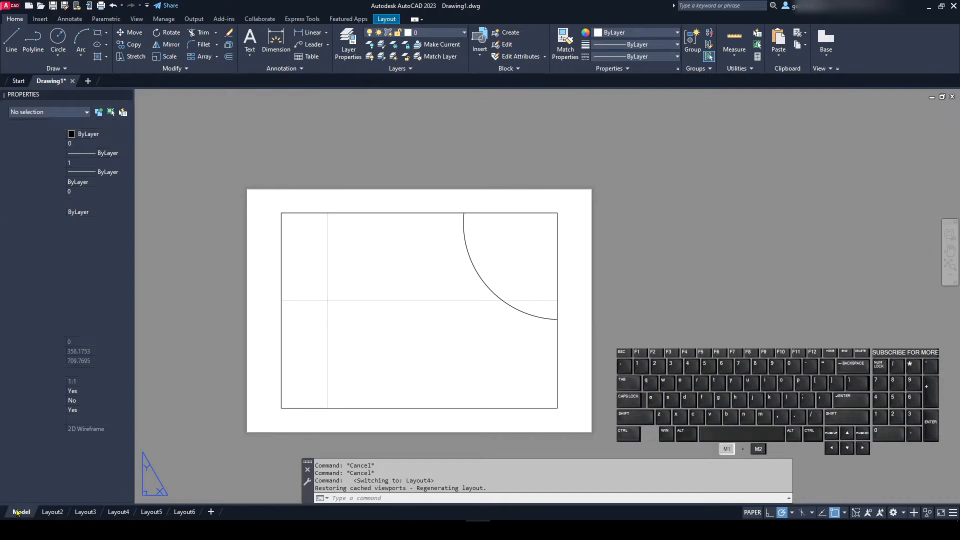
pyautogui.click(698, 326)
pyautogui.click(422, 236)
pyautogui.press('Delete')
pyautogui.press('Escape')
pyautogui.press('Escape')
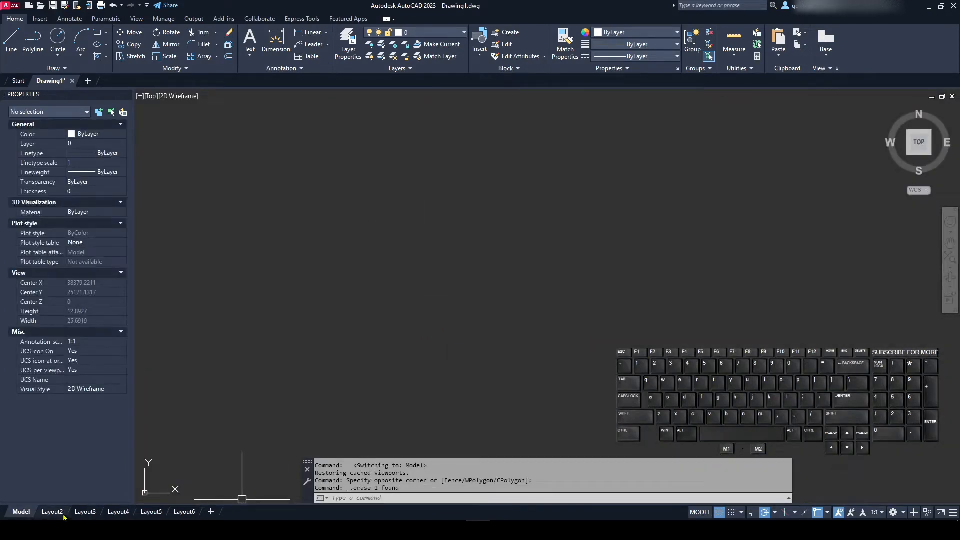
pyautogui.click(118, 511)
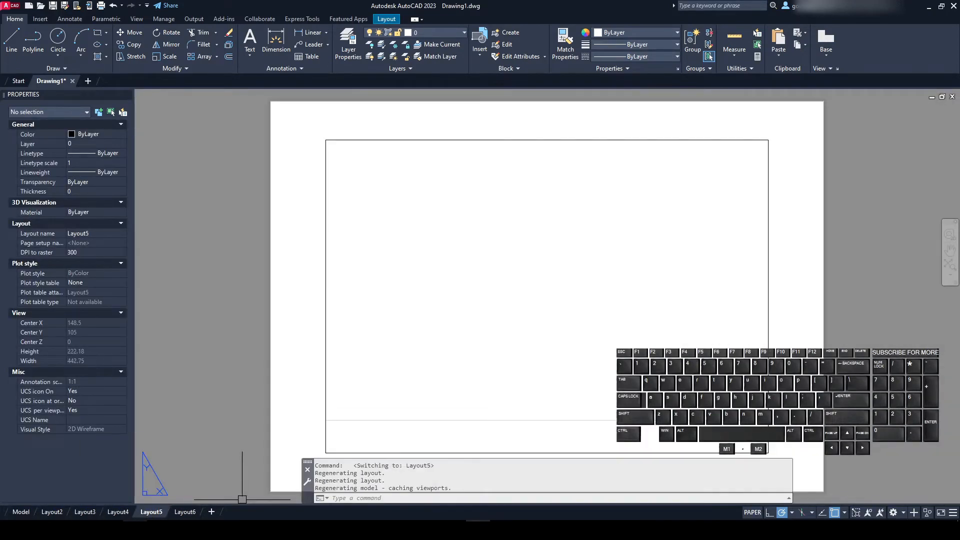
pyautogui.click(21, 511)
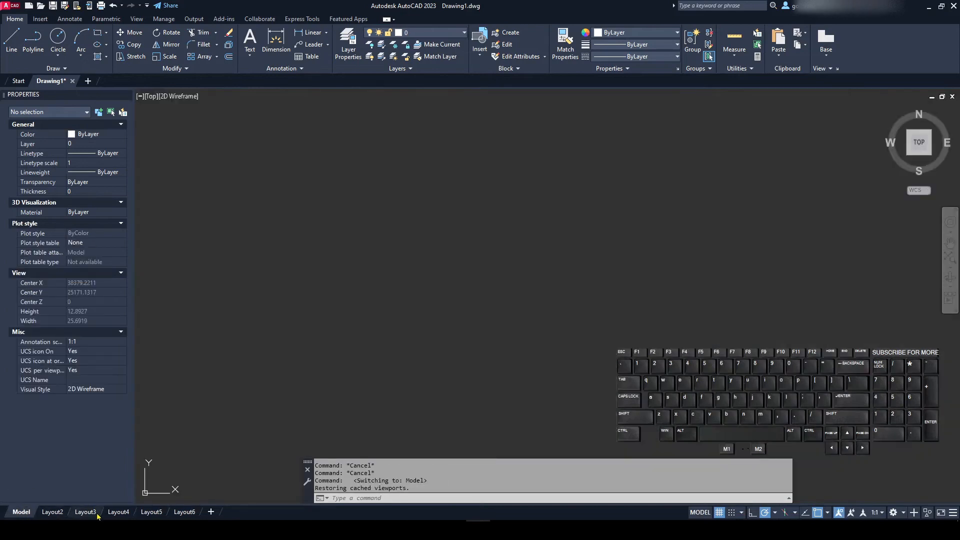
# - Delete Layout3 through Layout6 together, keeping only Layout2
pyautogui.click(184, 511)
pyautogui.rightClick(83, 511)
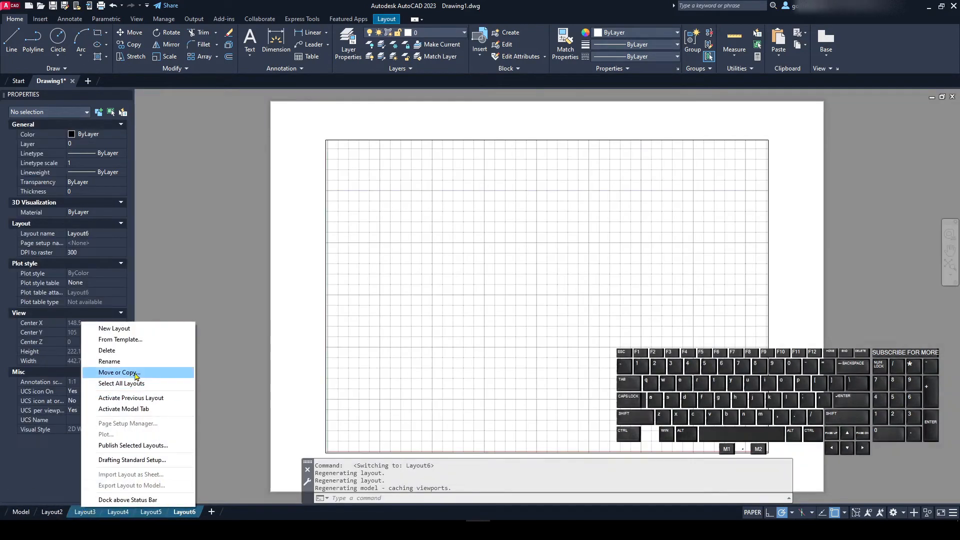
pyautogui.click(107, 350)
pyautogui.click(505, 302)
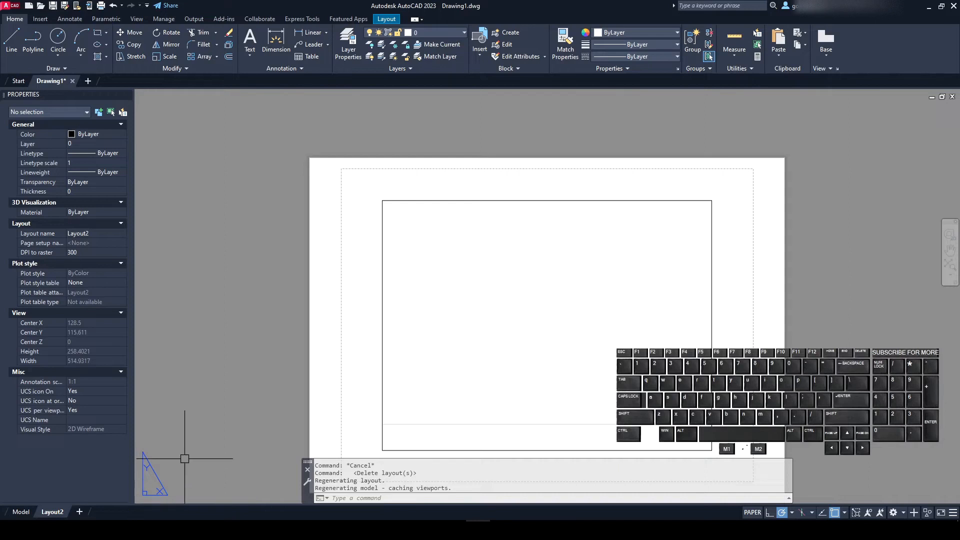
pyautogui.click(320, 404)
pyautogui.press('Escape')
pyautogui.press('Escape')
pyautogui.click(59, 512)
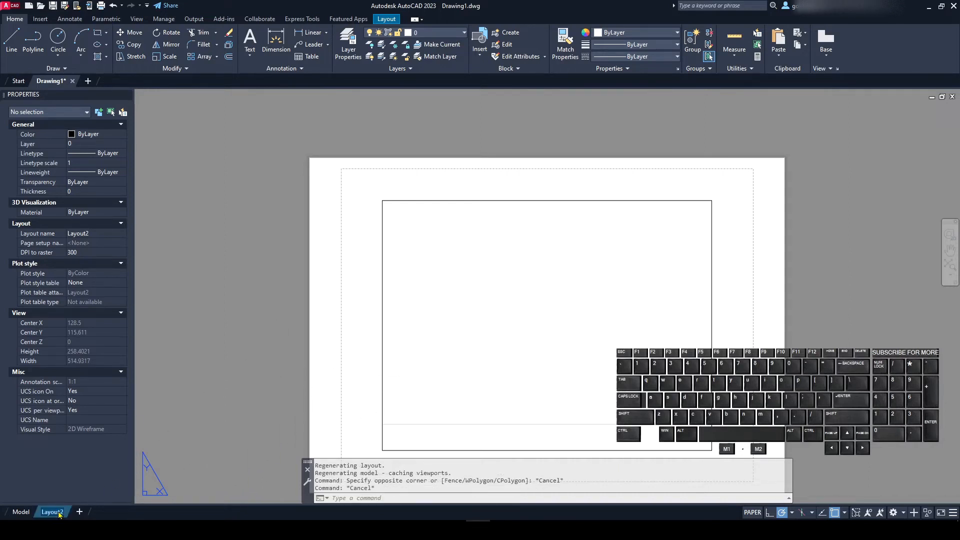
# - Rename Layout2 as "Prancha 1"
pyautogui.write('Prancha 1')
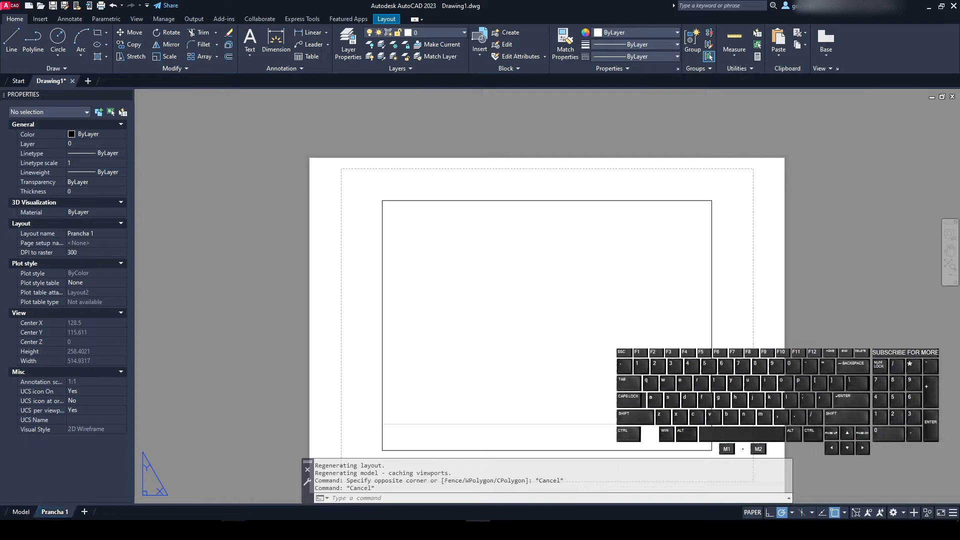
pyautogui.click(256, 323)
pyautogui.press('Escape')
pyautogui.press('Escape')
pyautogui.press('Escape')
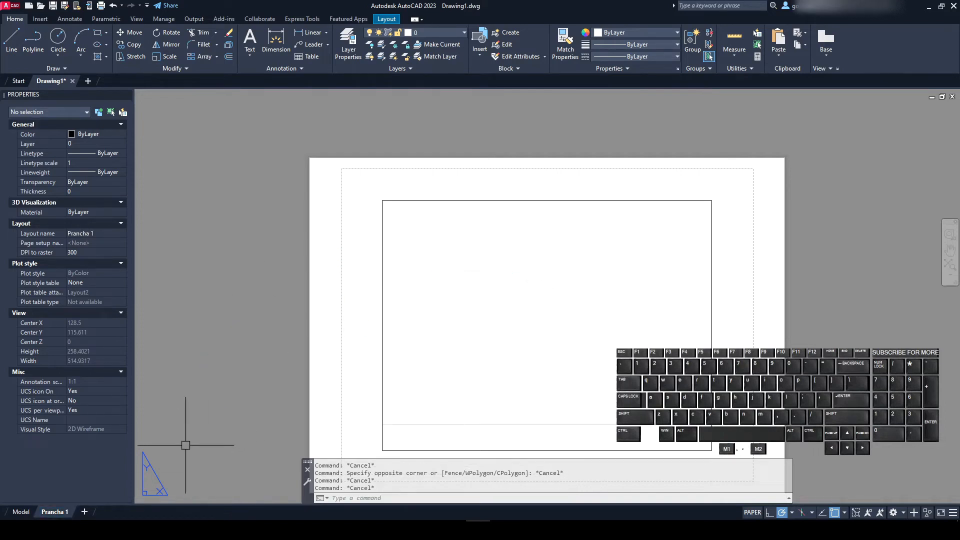
# - Add a new layout named "Prancha 2" and return to Prancha 1
pyautogui.click(85, 511)
pyautogui.write('Prancha 2')
pyautogui.press('Return')
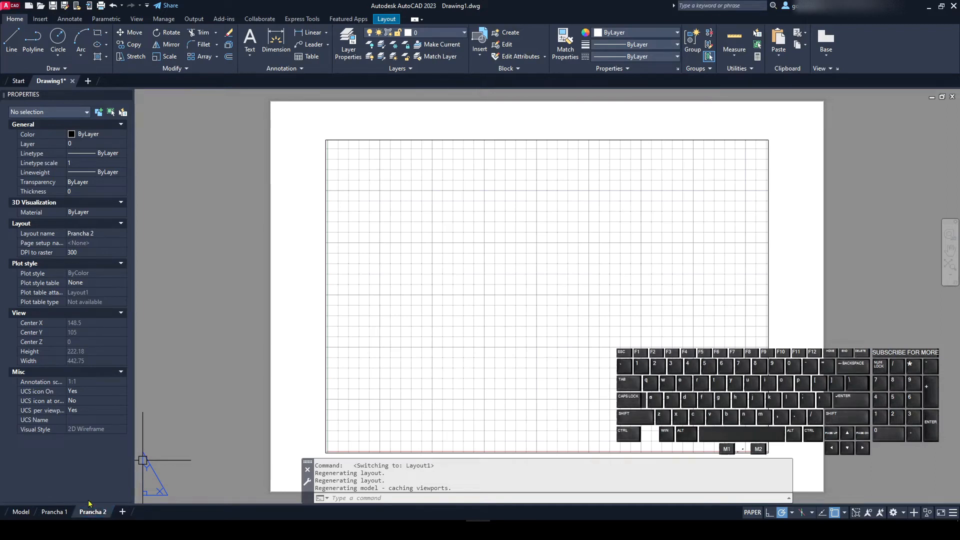
pyautogui.click(54, 511)
pyautogui.click(475, 257)
pyautogui.click(202, 209)
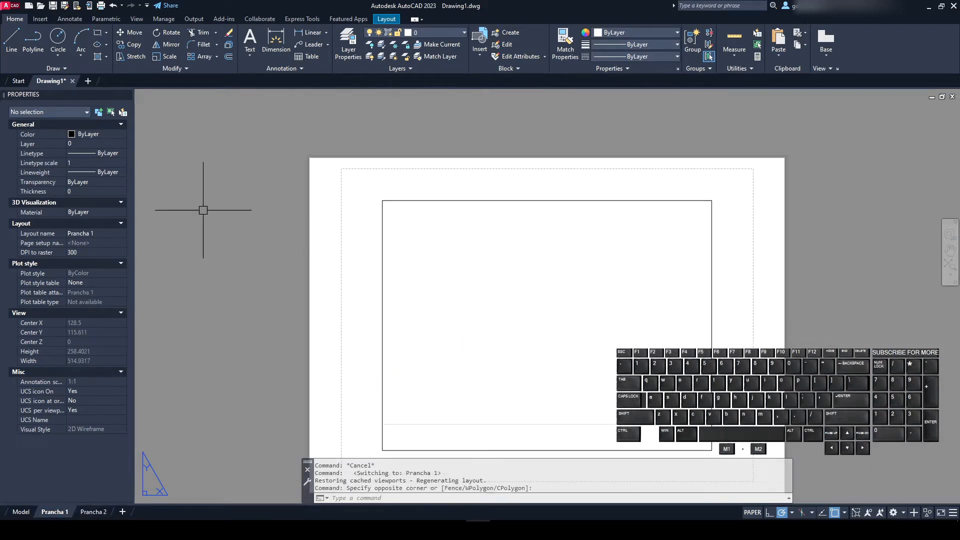
# - Switch to model space and back to Prancha 1, toggling its viewport between model and paper space
pyautogui.click(21, 511)
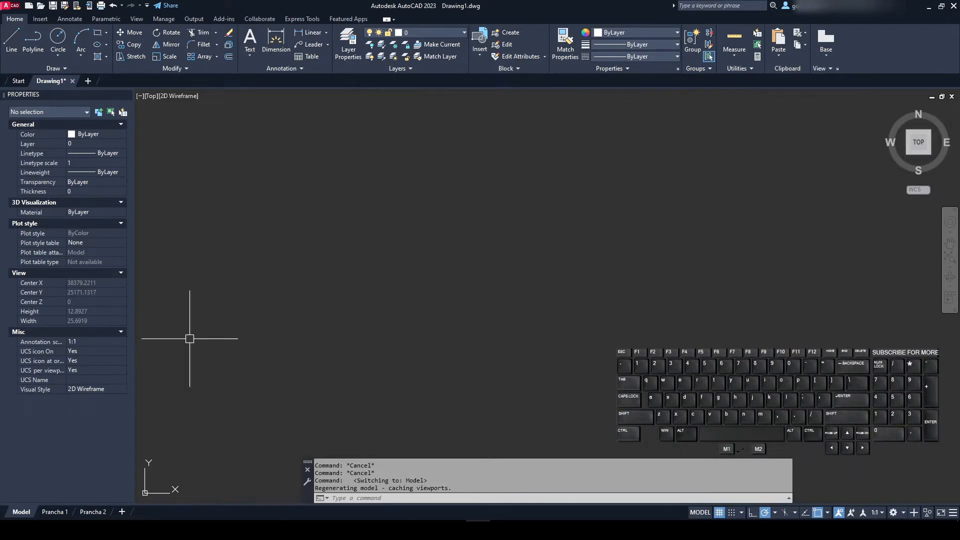
pyautogui.hotkey('alt', 'Tab')
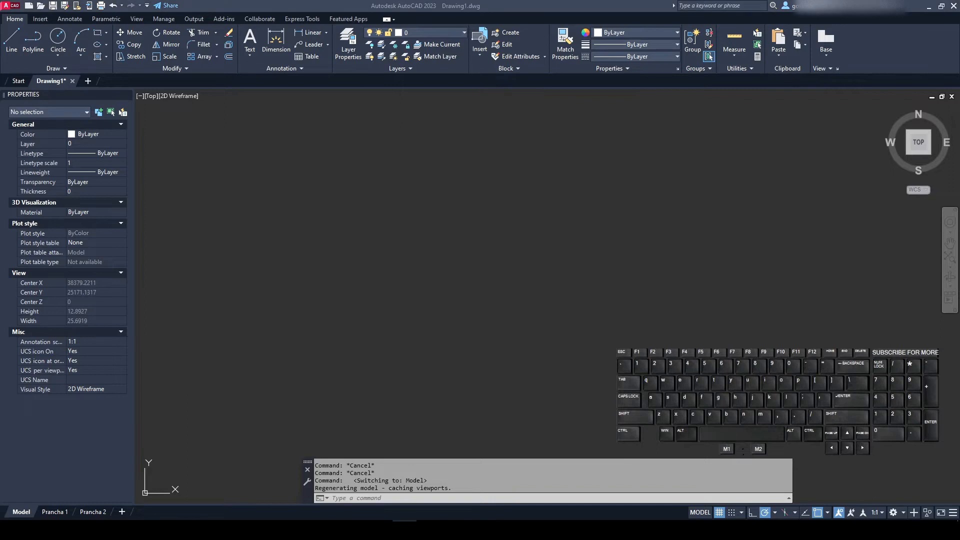
pyautogui.click(336, 287)
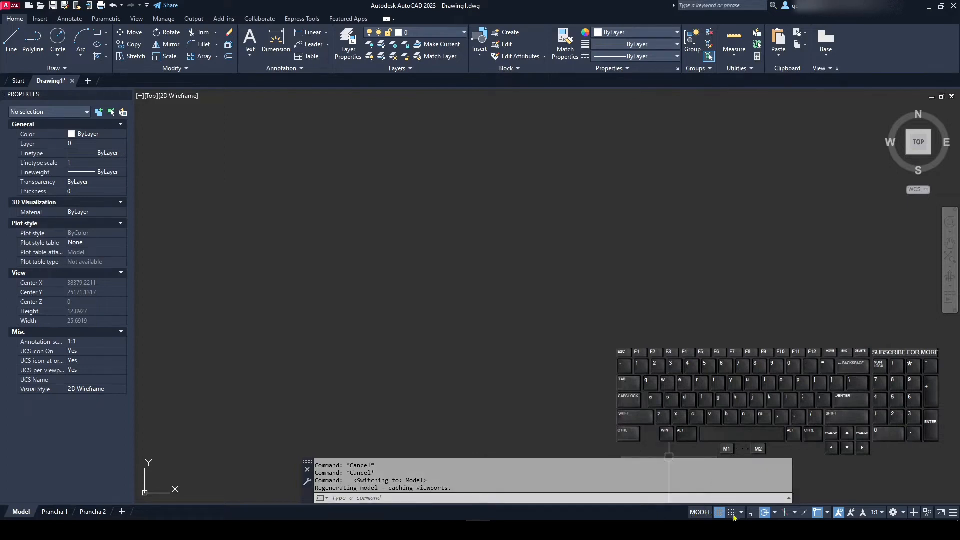
pyautogui.click(698, 512)
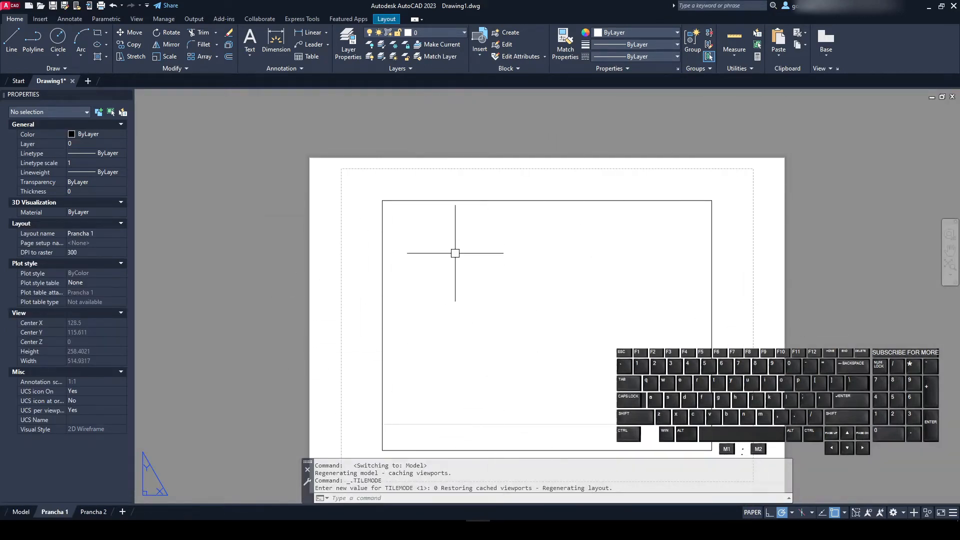
pyautogui.click(751, 513)
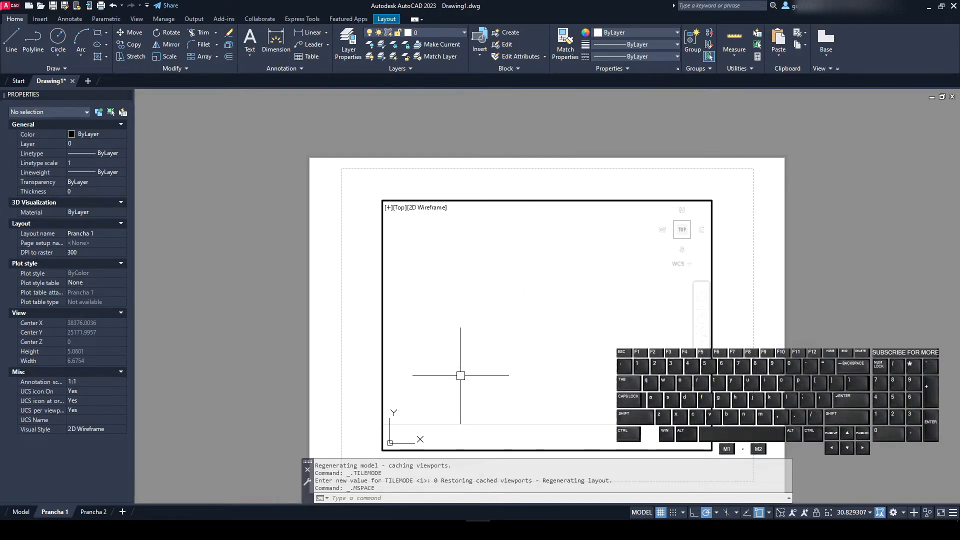
pyautogui.click(642, 512)
pyautogui.press('Escape')
pyautogui.press('Escape')
pyautogui.write('VP')
pyautogui.press('Return')
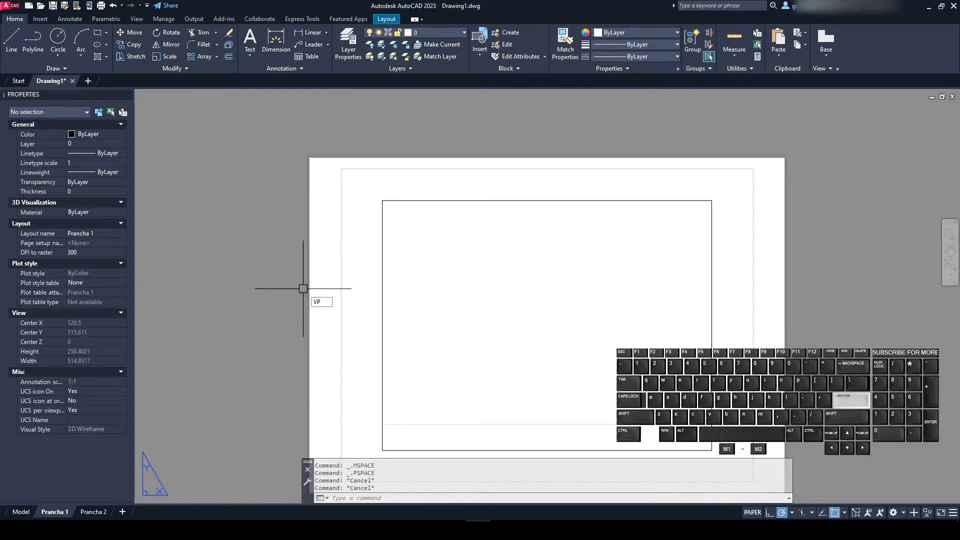
pyautogui.click(284, 246)
pyautogui.press('Escape')
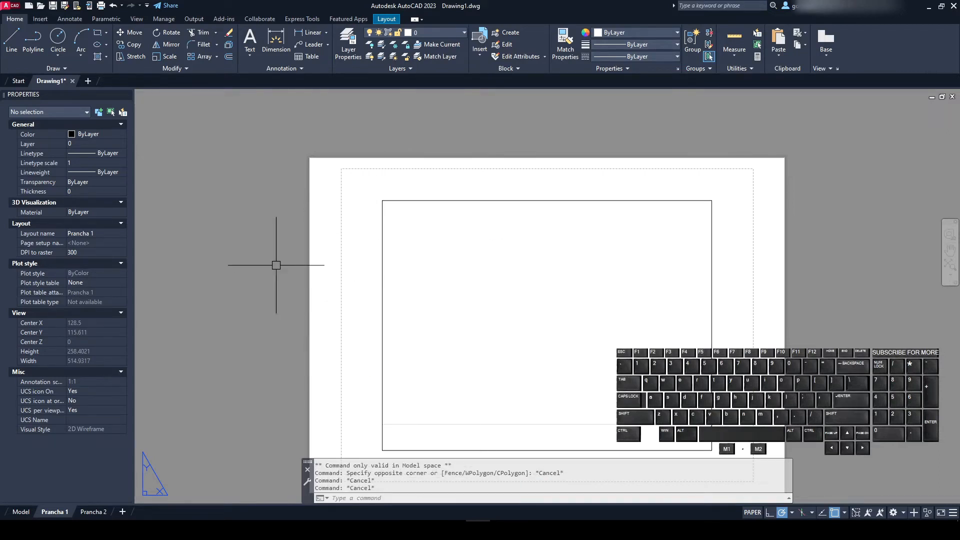
pyautogui.press('Escape')
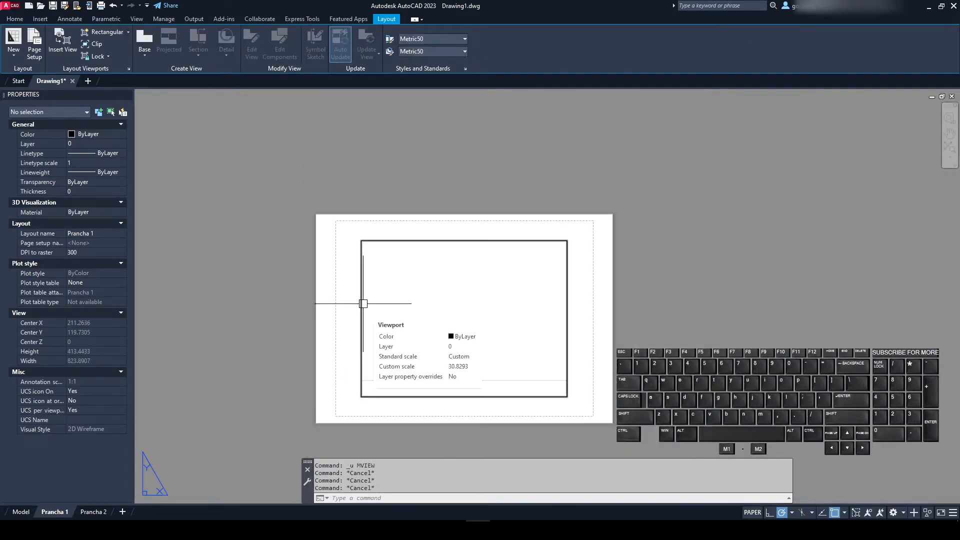
# - Create a small rectangular viewport with MVIEW overlapping the upper-left corner of the Prancha 1 sheet
pyautogui.write('wv')
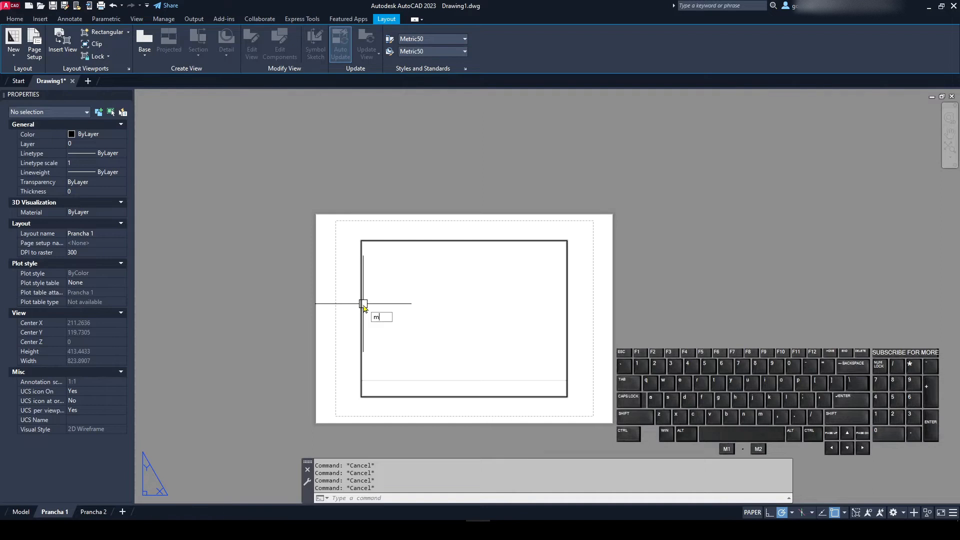
pyautogui.write('v')
pyautogui.press('Return')
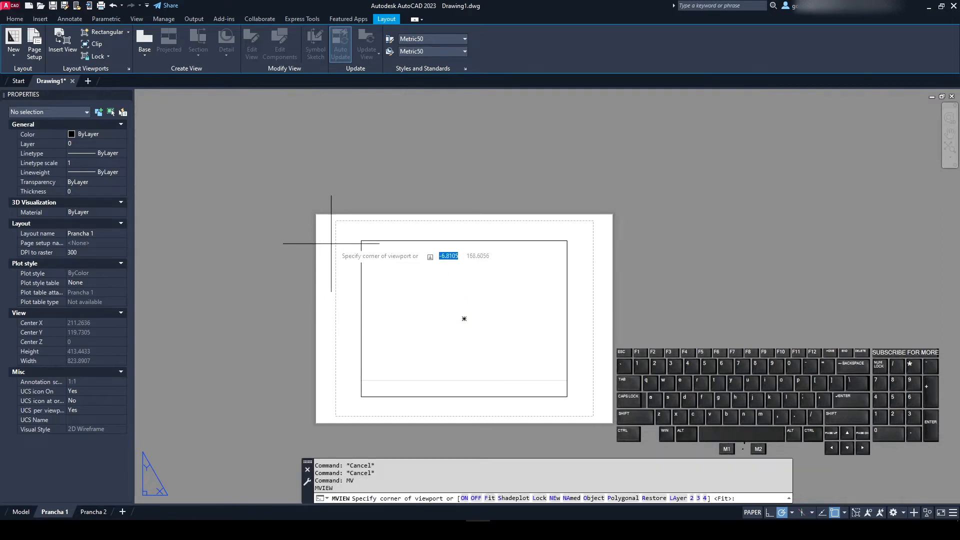
pyautogui.click(300, 191)
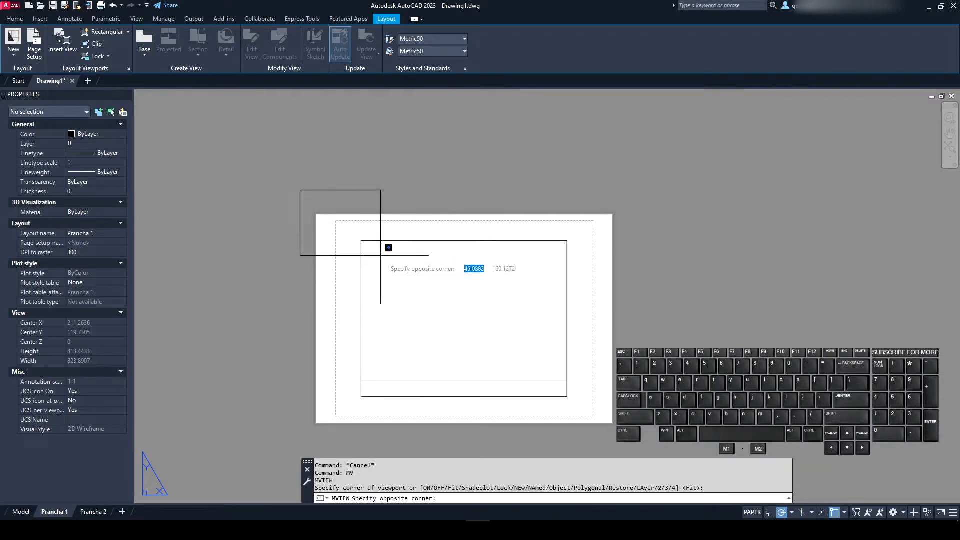
pyautogui.click(379, 255)
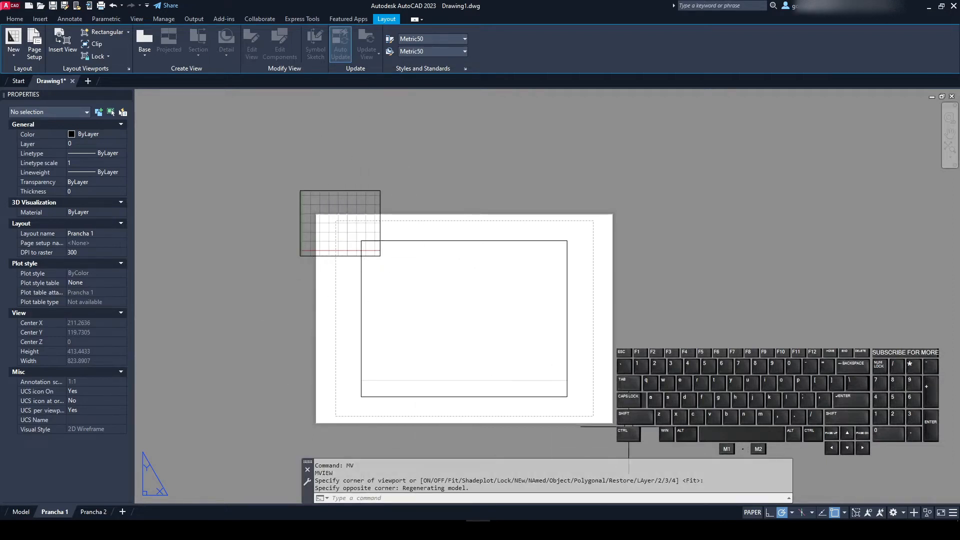
# - Activate the small viewport and the large one in turn, and return to paper space
pyautogui.scroll(5, 323, 350)
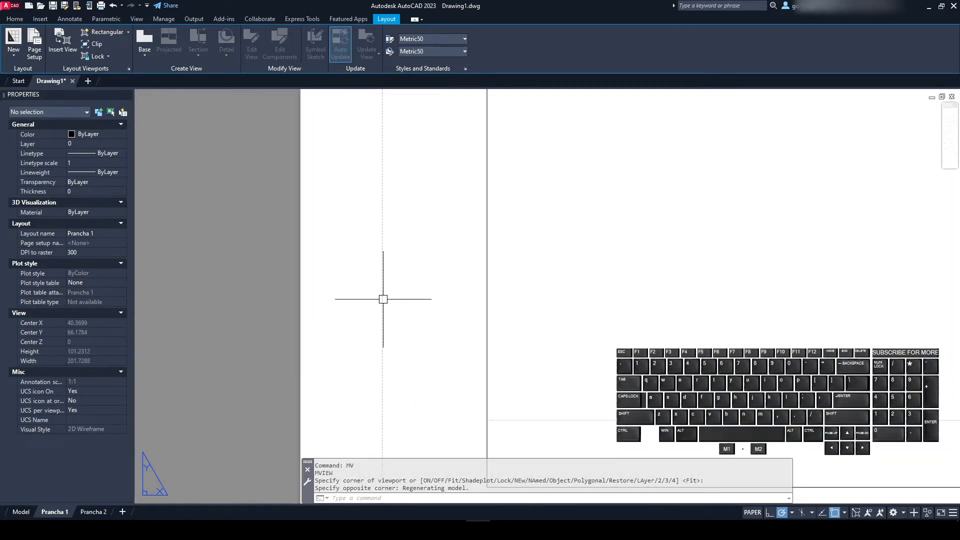
pyautogui.scroll(-5, 378, 324)
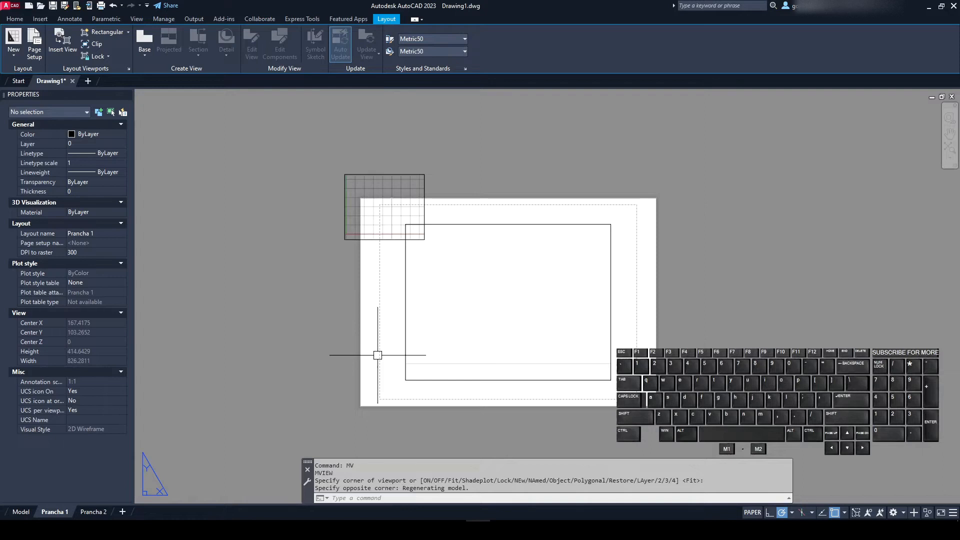
pyautogui.doubleClick(444, 264)
pyautogui.click(385, 214)
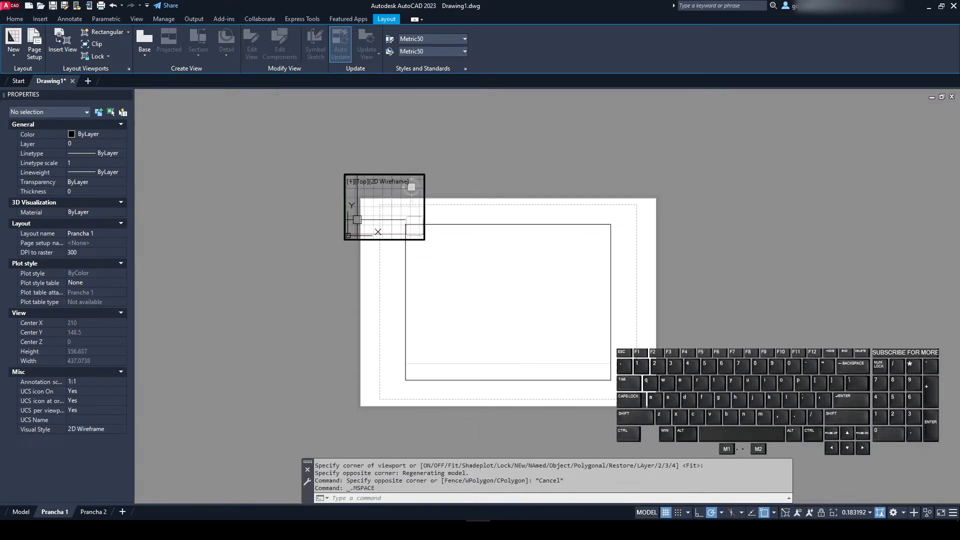
pyautogui.click(480, 307)
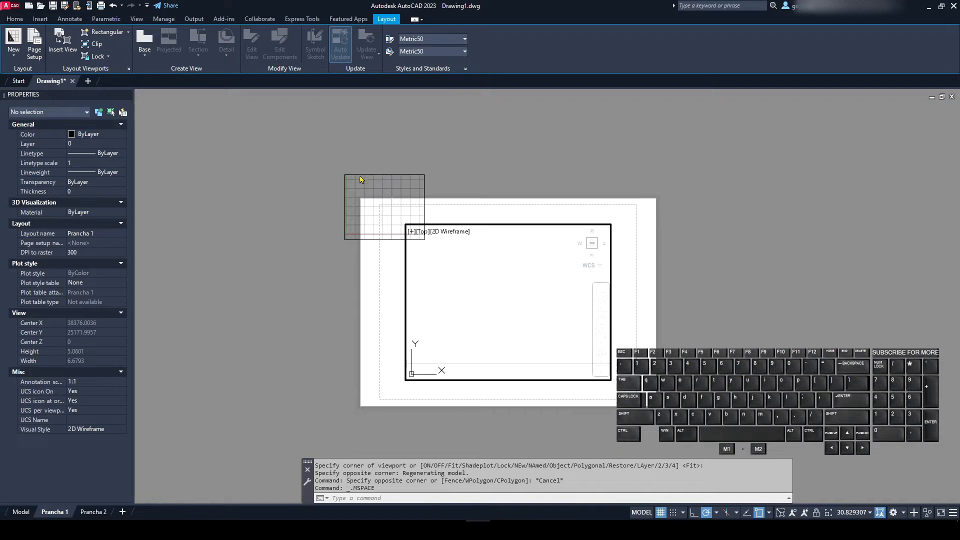
pyautogui.doubleClick(365, 311)
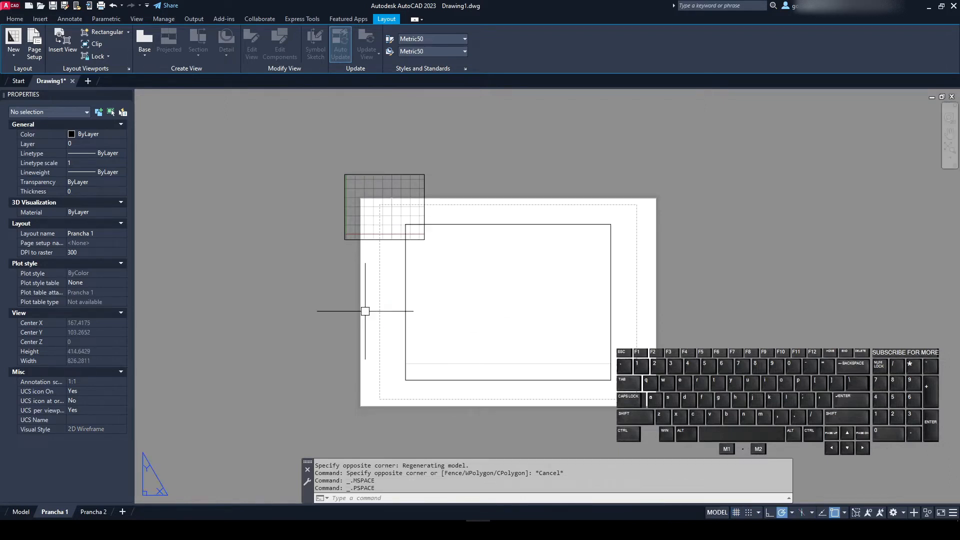
# - Enter the large viewport's model space, pan and zoom its view in closer, and return to paper space
pyautogui.scroll(5, 457, 305)
pyautogui.moveTo(581, 346); pyautogui.dragTo(400, 330, button='middle')
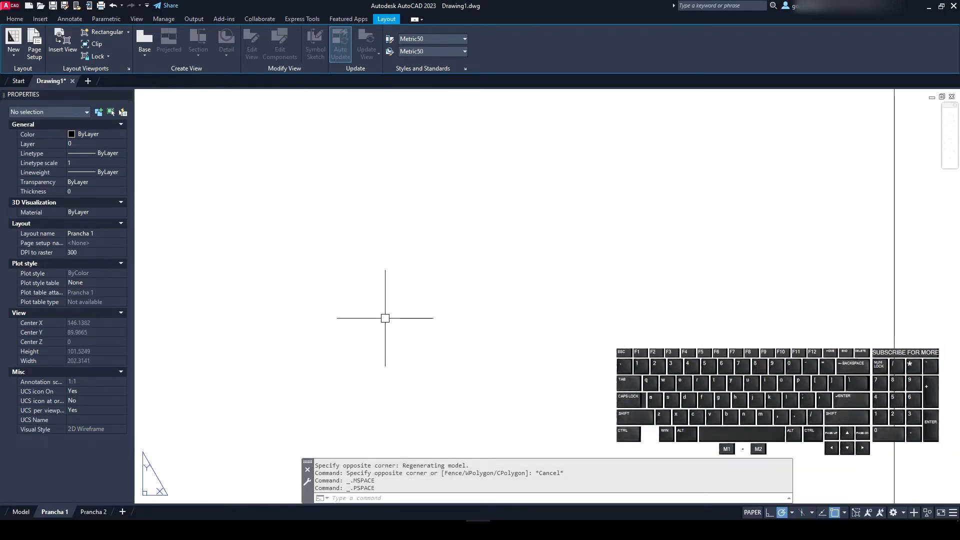
pyautogui.doubleClick(433, 317)
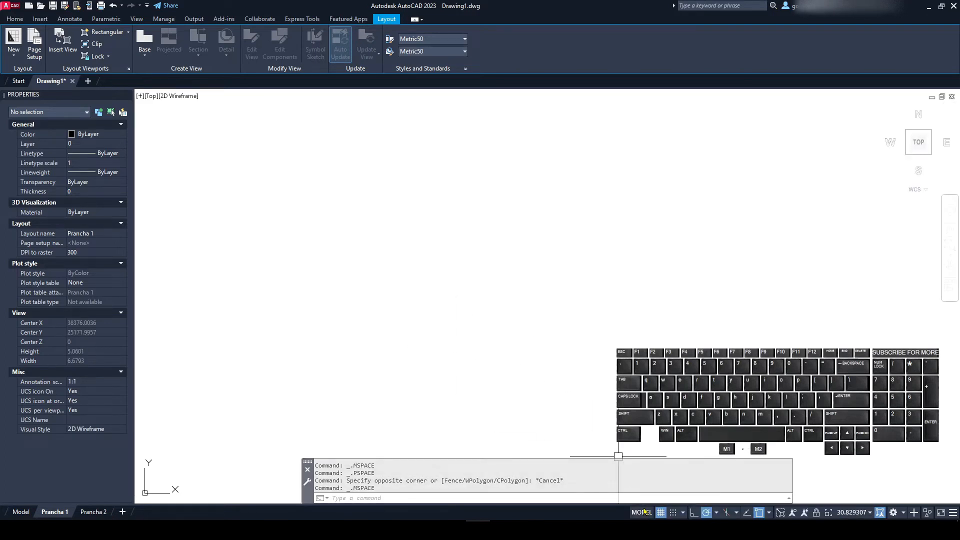
pyautogui.moveTo(415, 269); pyautogui.dragTo(313, 327, button='middle')
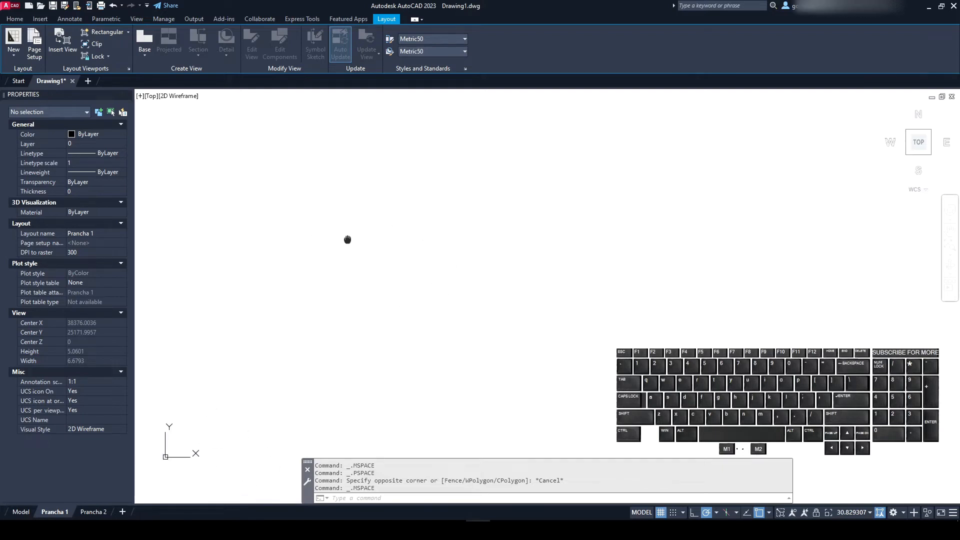
pyautogui.moveTo(411, 261); pyautogui.dragTo(345, 226, button='middle')
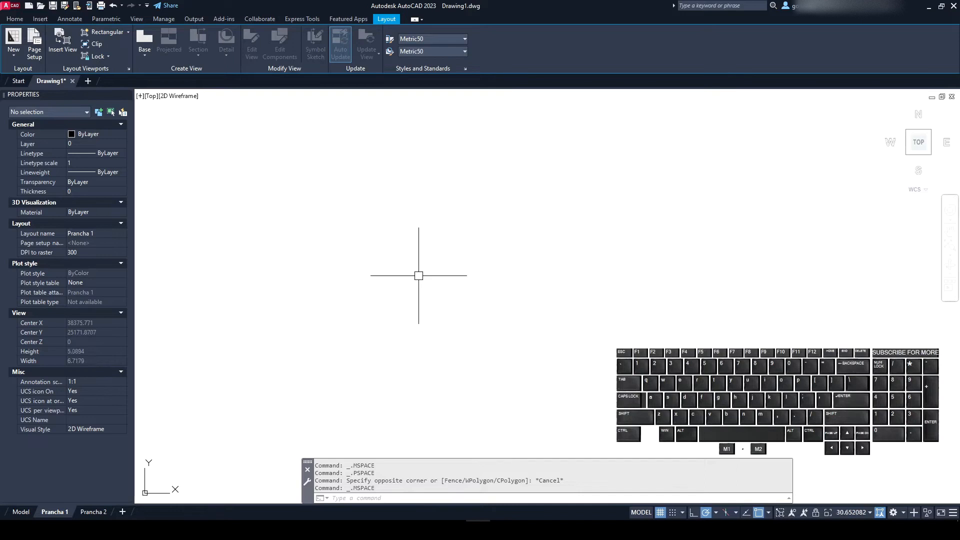
pyautogui.scroll(2, 418, 275)
pyautogui.scroll(2, 419, 276)
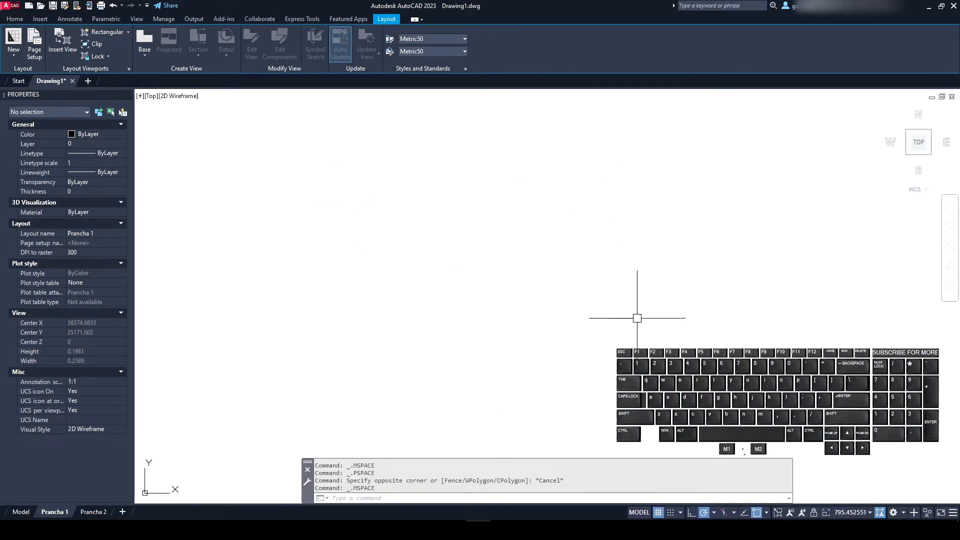
pyautogui.click(639, 512)
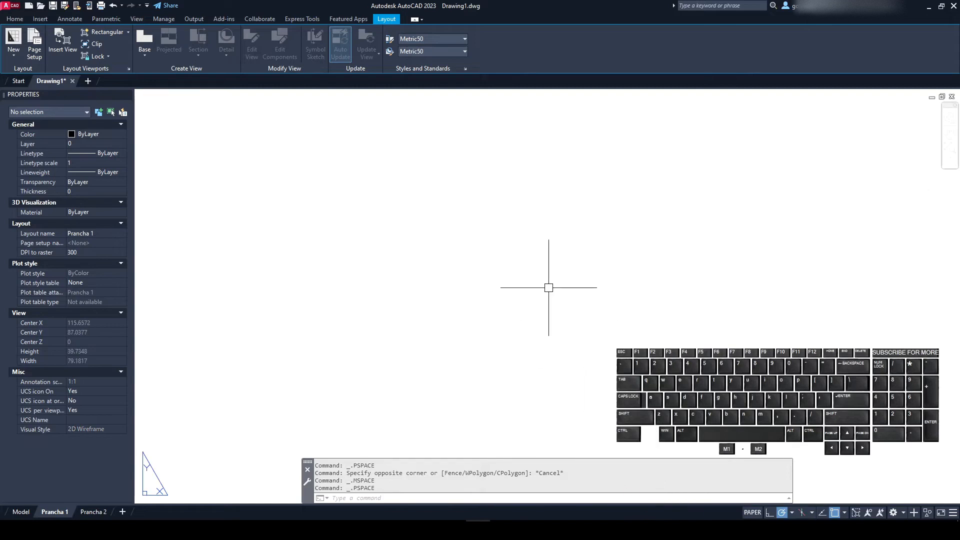
# - Bring the whole Prancha 1 sheet into view and compare activating the small and large viewports with paper space
pyautogui.scroll(-10, 548, 288)
pyautogui.moveTo(423, 251); pyautogui.dragTo(370, 273, button='middle')
pyautogui.scroll(1, 350, 145)
pyautogui.scroll(-1, 412, 236)
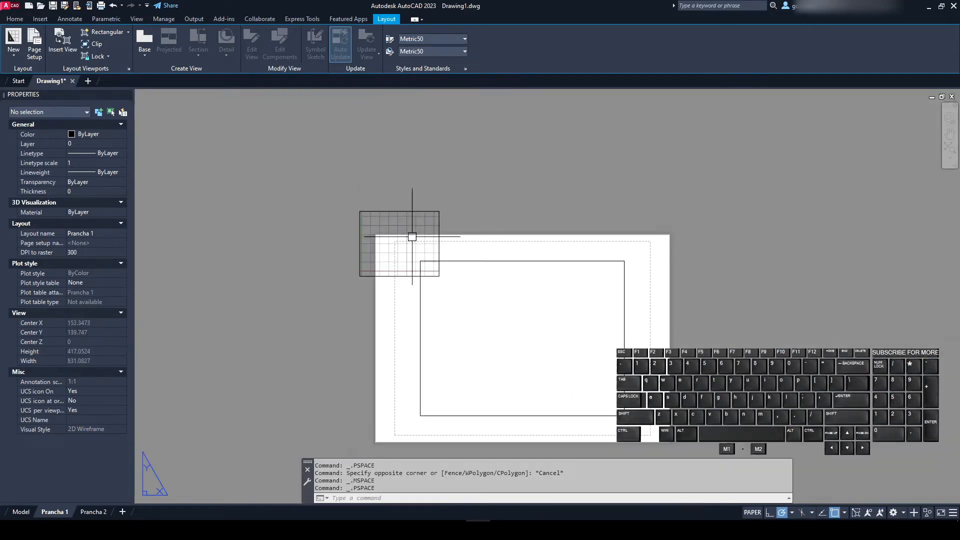
pyautogui.doubleClick(375, 242)
pyautogui.press('Escape')
pyautogui.press('Escape')
pyautogui.doubleClick(460, 225)
pyautogui.doubleClick(386, 246)
pyautogui.click(466, 300)
pyautogui.click(377, 239)
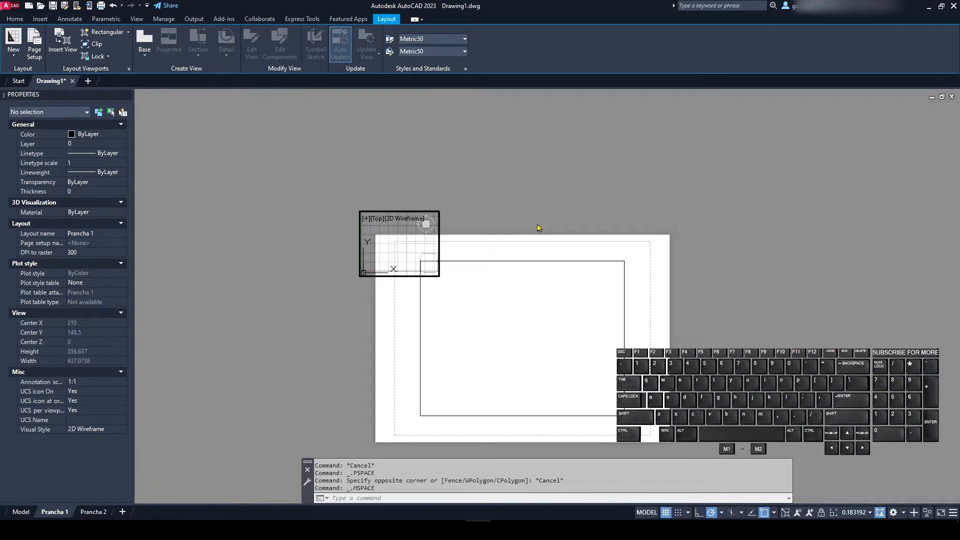
# - Return to paper space and erase the small viewport at the sheet's upper-left corner
pyautogui.press('Escape')
pyautogui.doubleClick(343, 240)
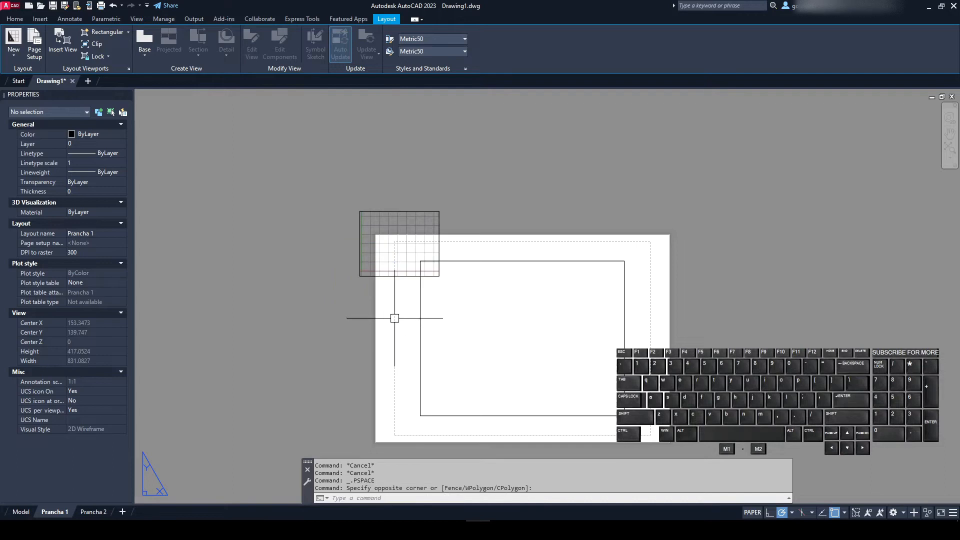
pyautogui.click(318, 219)
pyautogui.press('Delete')
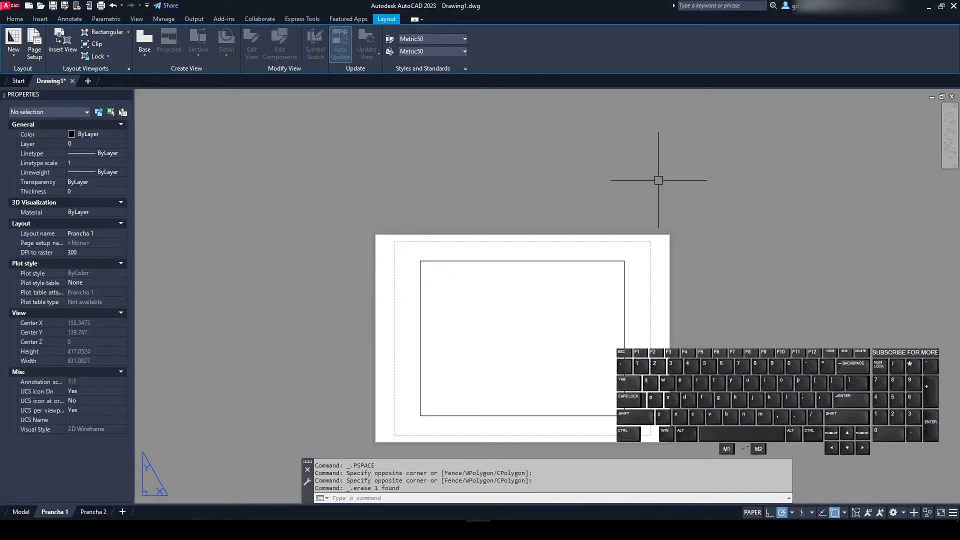
# - Switch to model space and turn off the drawing grid
pyautogui.click(23, 512)
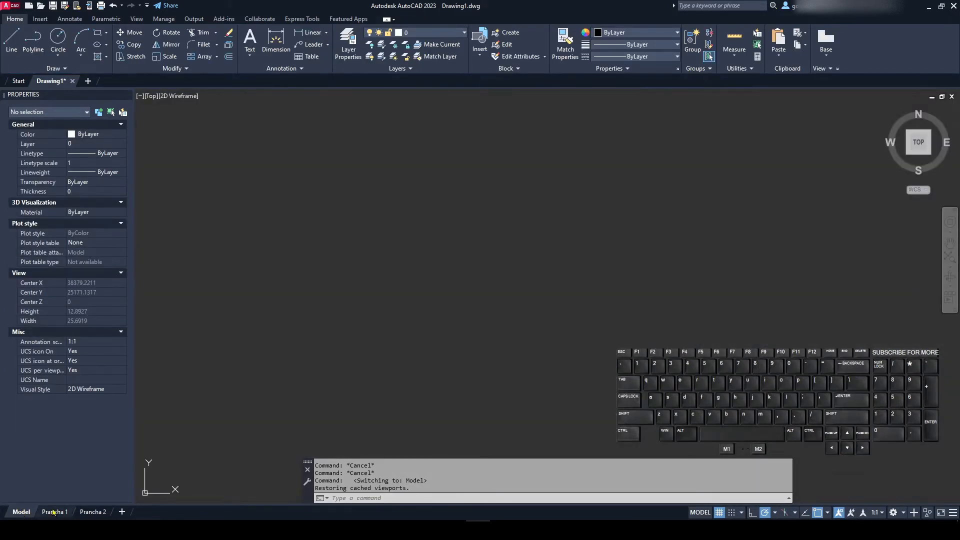
pyautogui.scroll(-2, 493, 263)
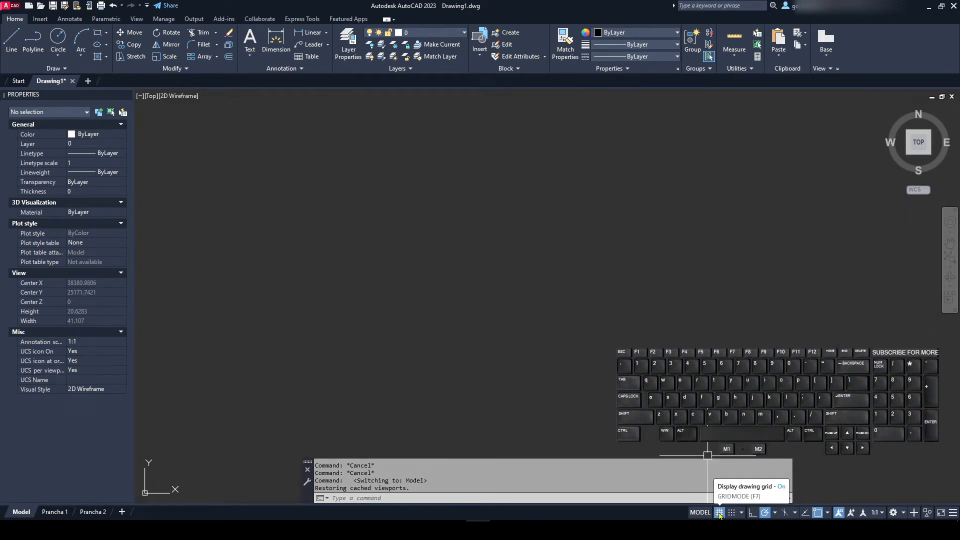
pyautogui.scroll(-8, 492, 307)
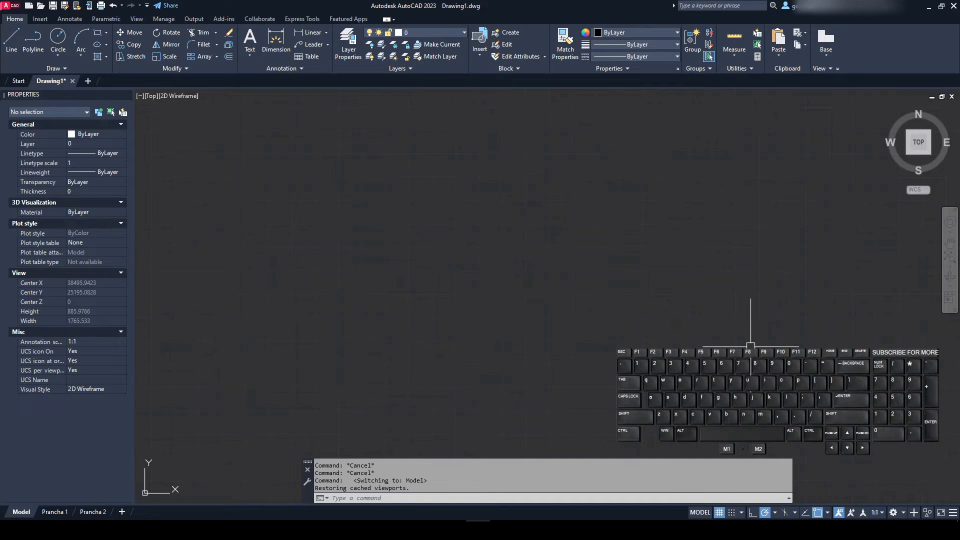
pyautogui.click(718, 514)
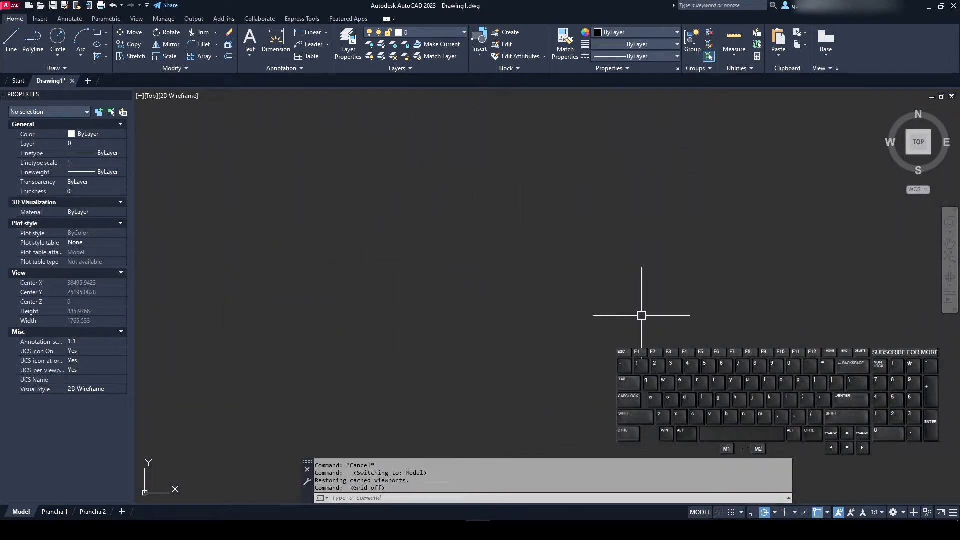
# - Turn on the grid and snap, and draw a descending staircase of 10-unit line segments in empty model space
pyautogui.moveTo(330, 303); pyautogui.dragTo(369, 195, button='middle')
pyautogui.scroll(-1, 363, 221)
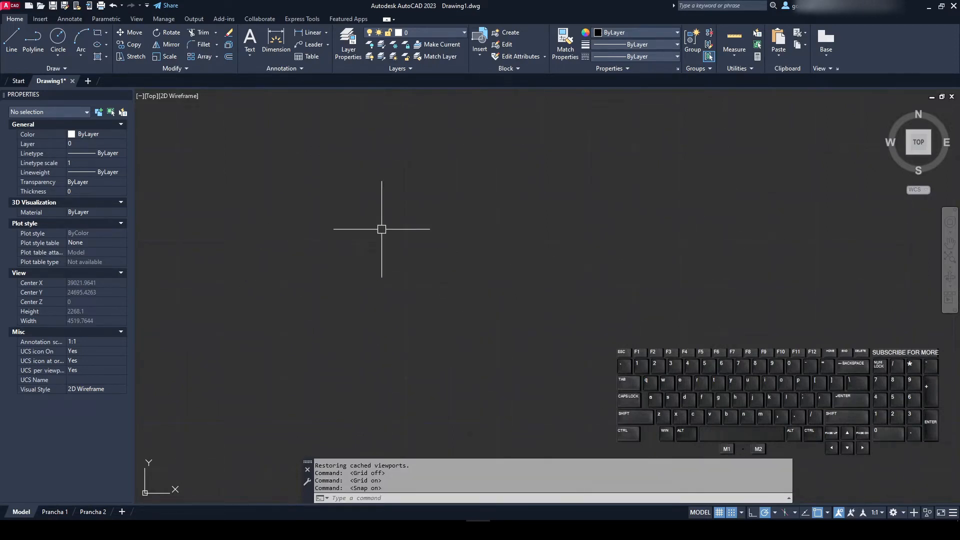
pyautogui.write('l')
pyautogui.press('Return')
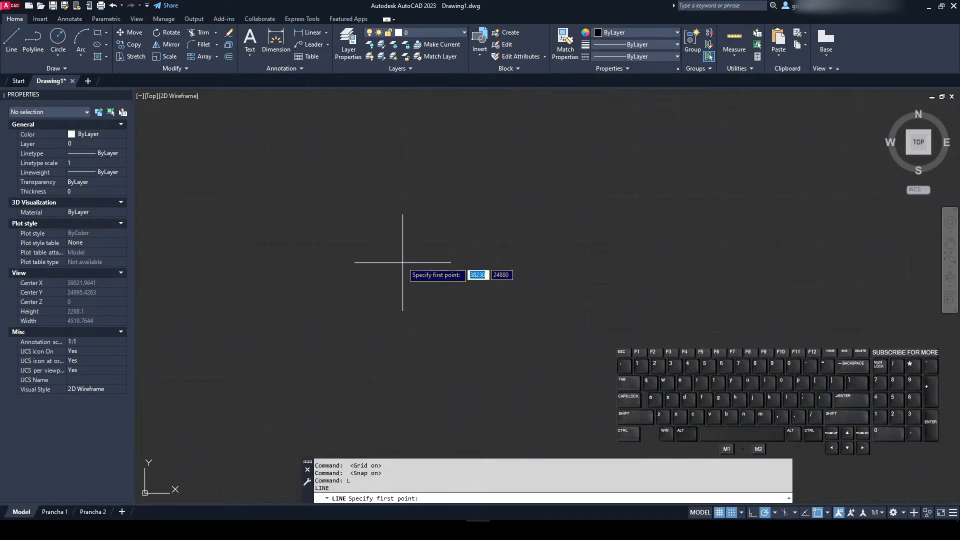
pyautogui.click(402, 262)
pyautogui.scroll(12, 386, 268)
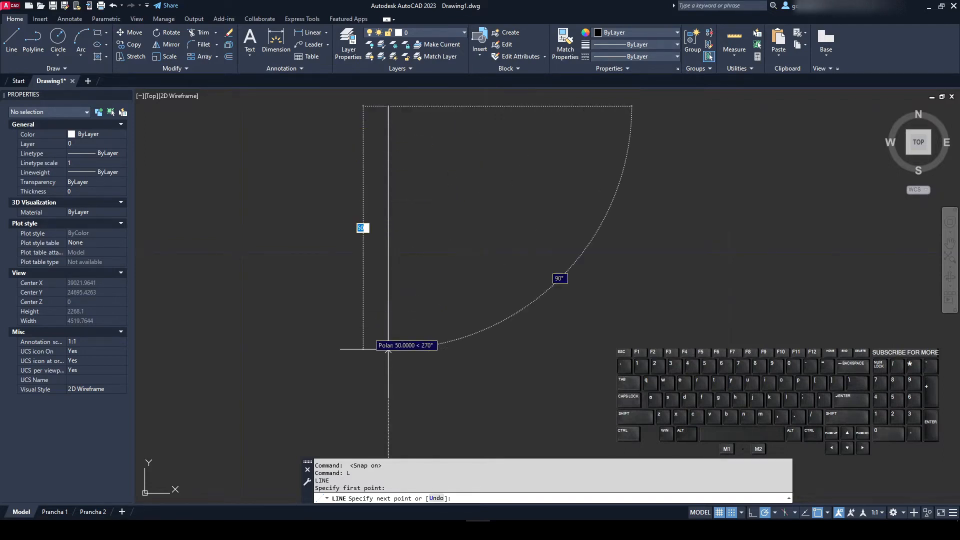
pyautogui.click(388, 155)
pyautogui.click(436, 155)
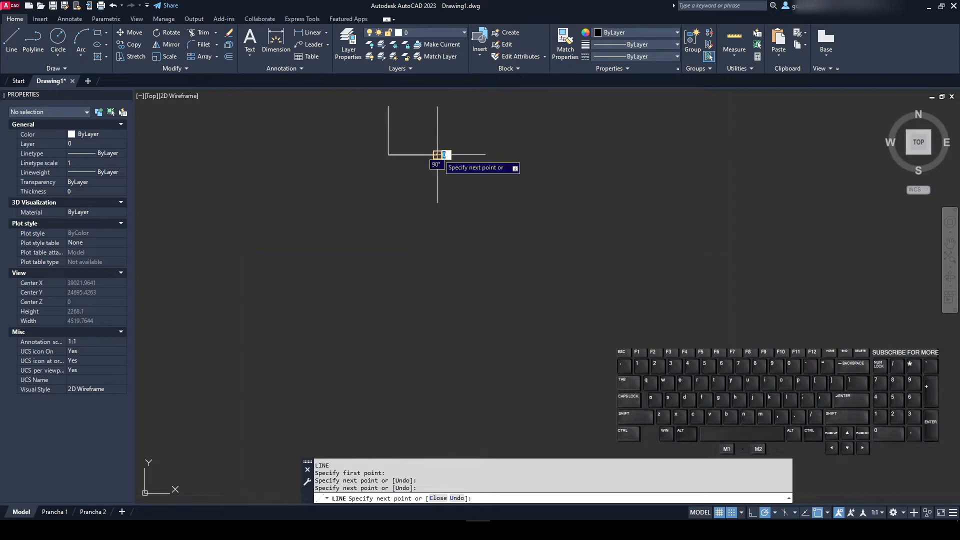
pyautogui.click(437, 203)
pyautogui.click(485, 203)
pyautogui.click(486, 252)
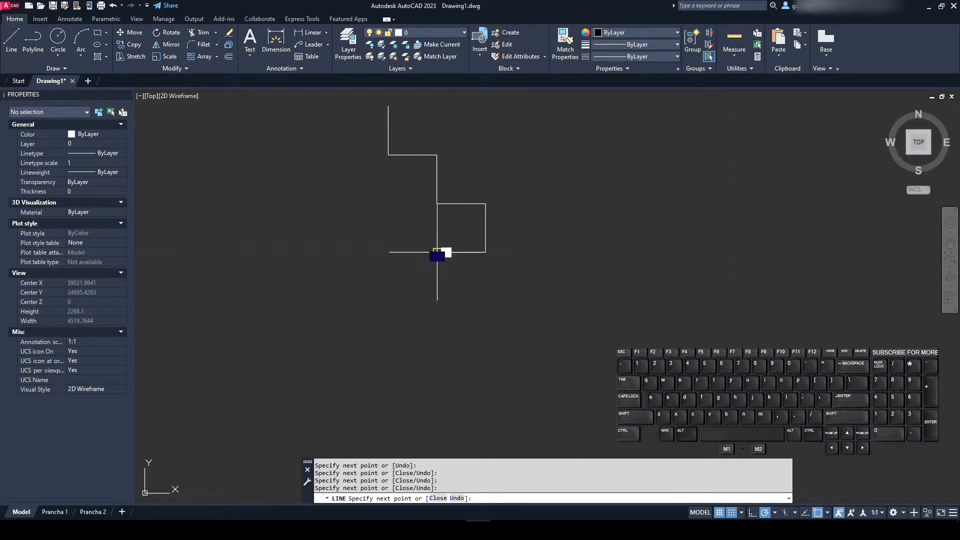
# - Continue the line on the snap points to enclose the staircase in a rectangle 50 units wide and 30 units high
pyautogui.click(339, 252)
pyautogui.click(242, 252)
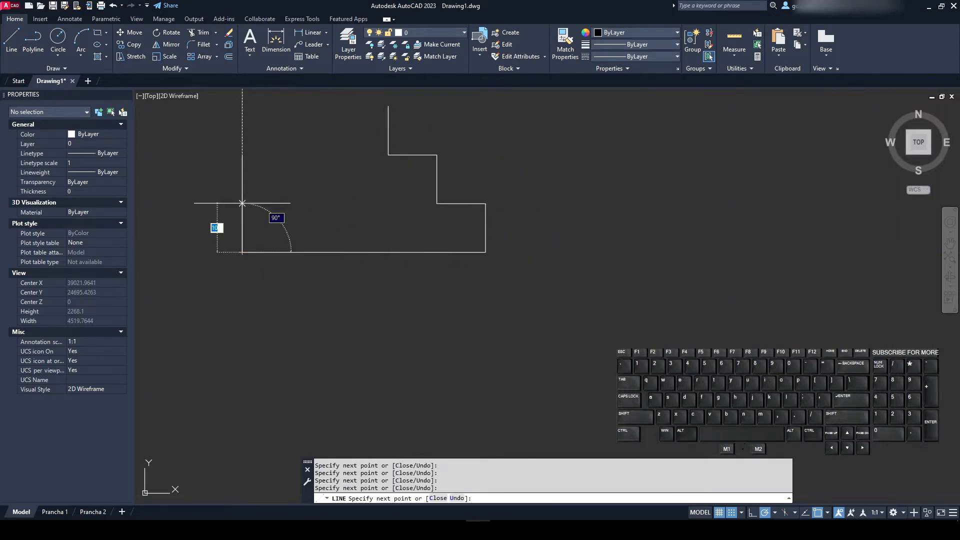
pyautogui.click(242, 106)
pyautogui.click(388, 106)
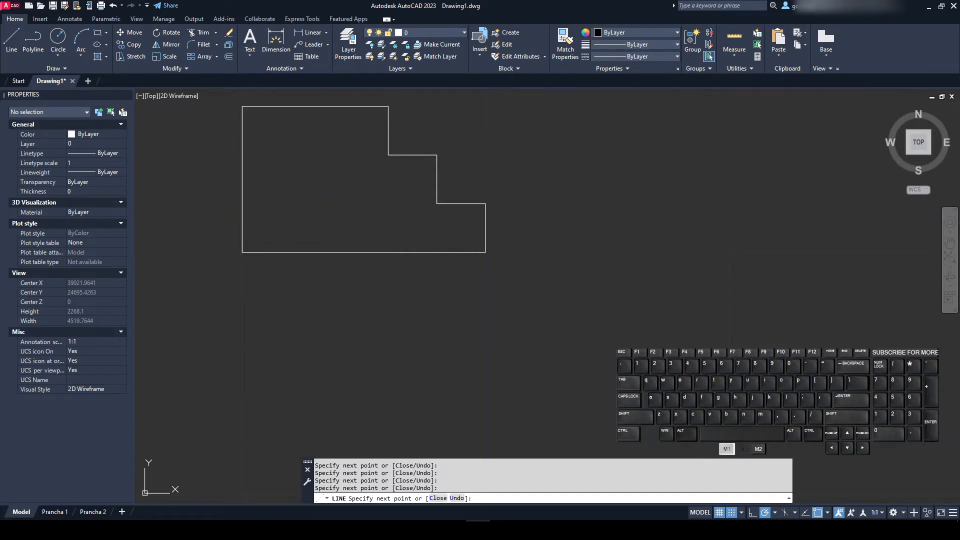
pyautogui.click(486, 106)
pyautogui.click(485, 204)
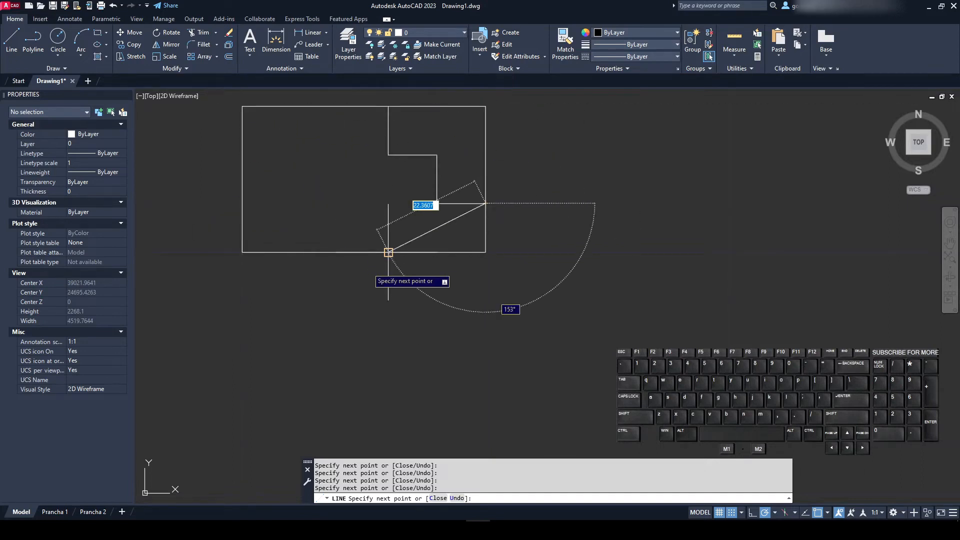
pyautogui.press('Escape')
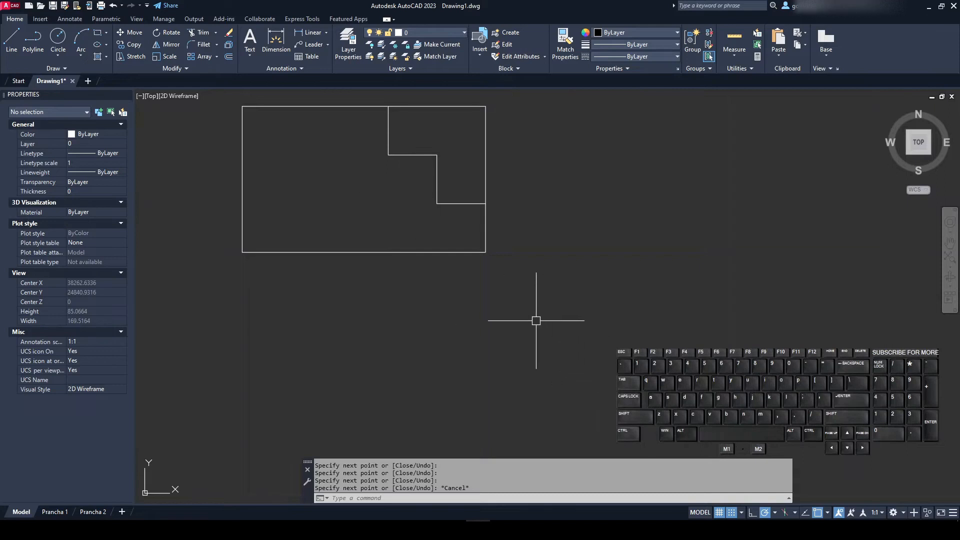
# - Draw a closed chain of 10-unit snapped lines from the staircase's lower inner corner, adding squares inside the rectangle
pyautogui.write('L')
pyautogui.press('Return')
pyautogui.click(437, 204)
pyautogui.click(388, 203)
pyautogui.click(388, 154)
pyautogui.click(339, 155)
pyautogui.click(339, 203)
pyautogui.click(387, 204)
pyautogui.click(387, 252)
pyautogui.click(436, 252)
pyautogui.click(436, 204)
pyautogui.press('Escape')
pyautogui.press('Escape')
pyautogui.press('Escape')
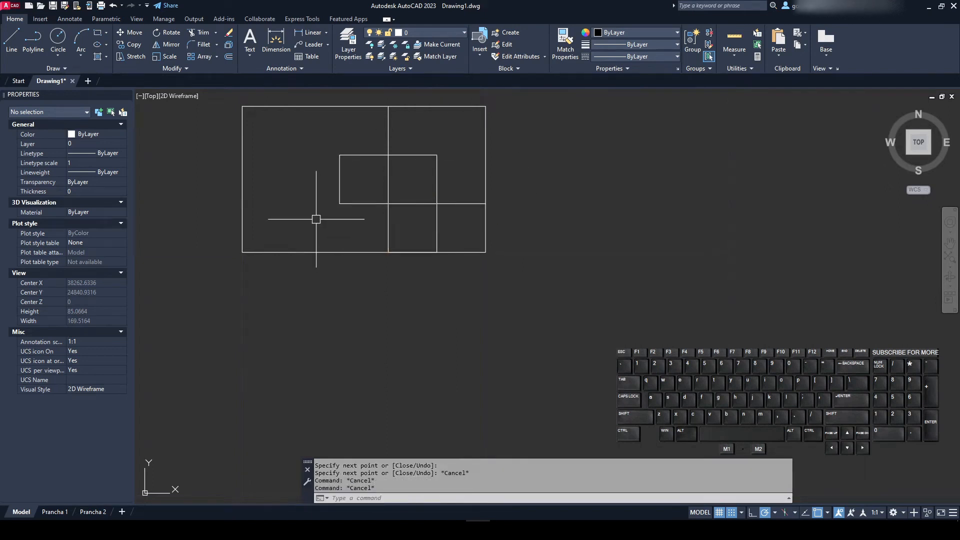
# - With snap turned off, draw a freehand four-segment zigzag below the rectangle, and turn snap back on
pyautogui.scroll(-6, 485, 290)
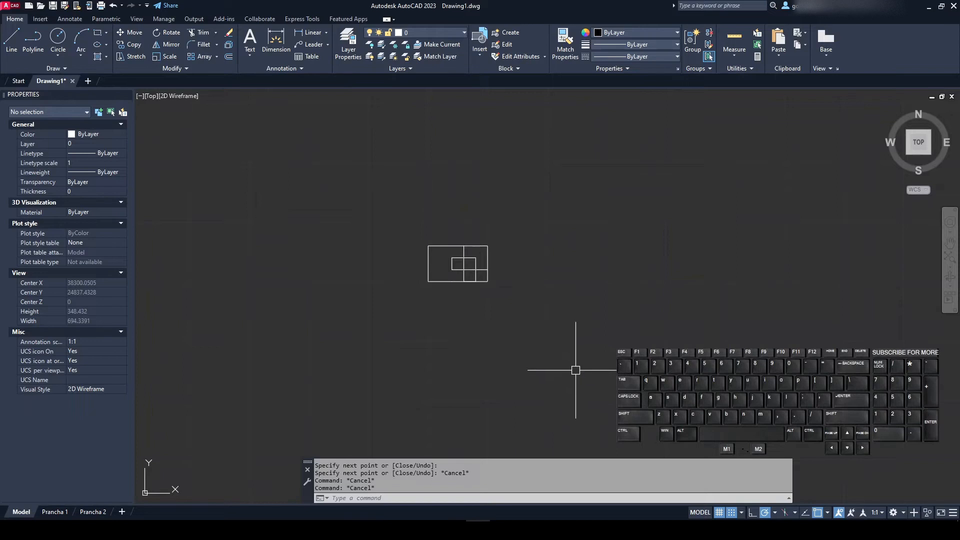
pyautogui.click(731, 512)
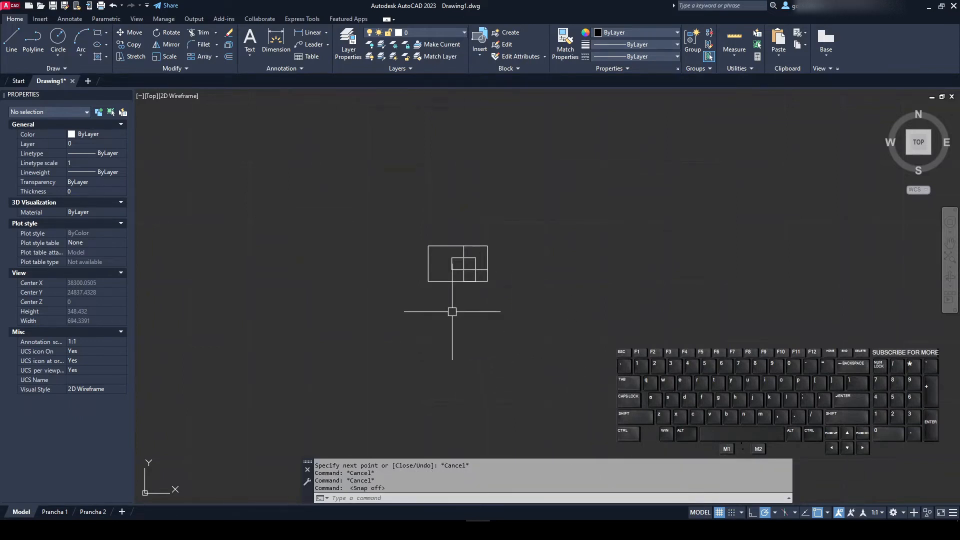
pyautogui.write('L')
pyautogui.press('Return')
pyautogui.scroll(6, 520, 213)
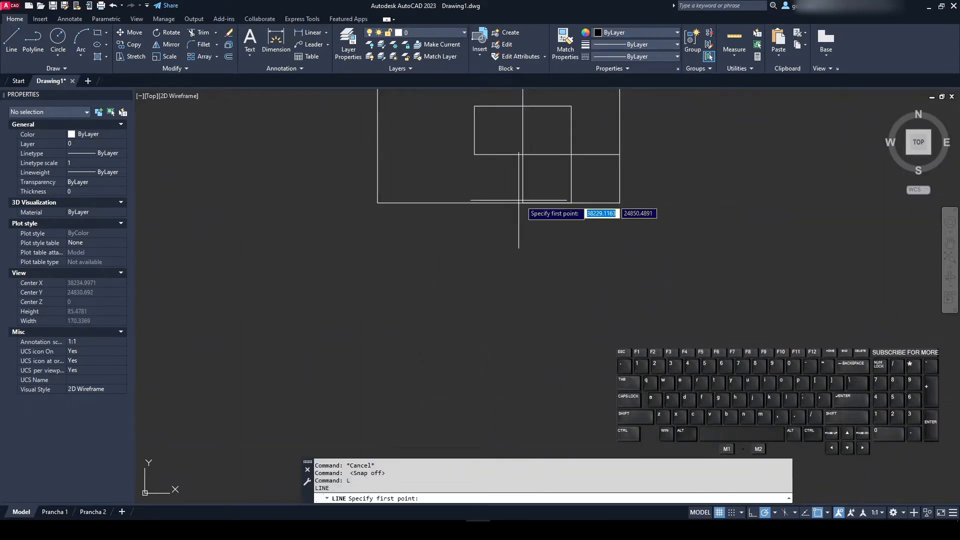
pyautogui.click(516, 211)
pyautogui.click(478, 231)
pyautogui.click(524, 245)
pyautogui.click(536, 223)
pyautogui.click(597, 275)
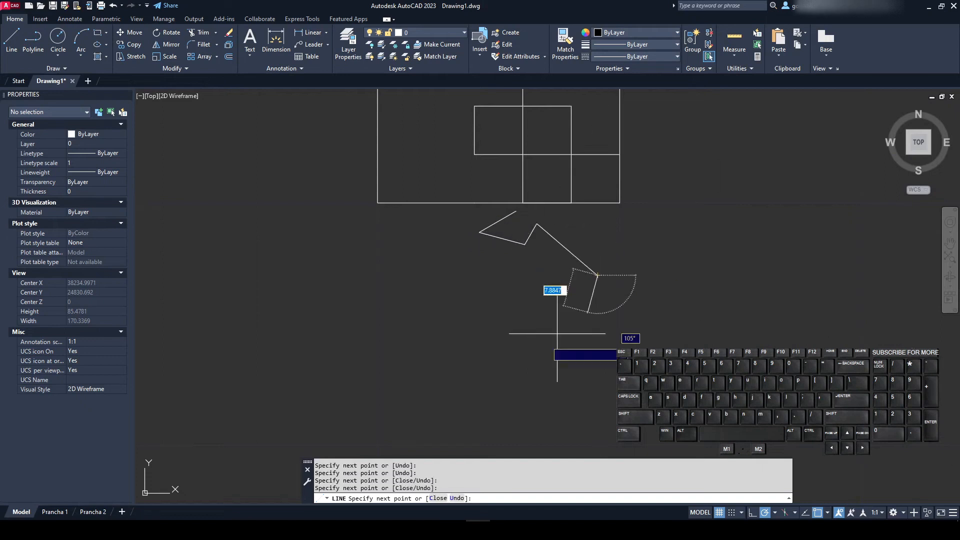
pyautogui.press('Escape')
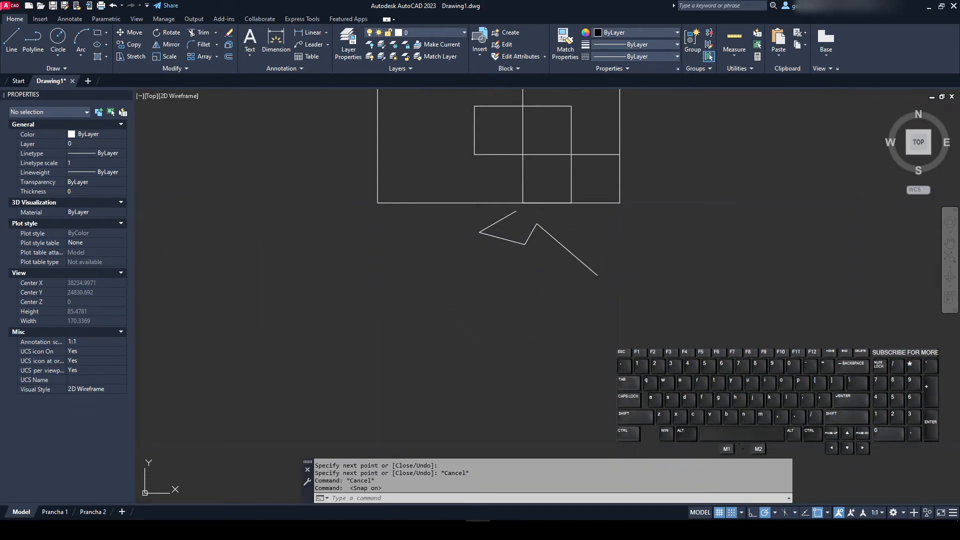
# - Erase all the lines drawn so far, including the rectangle and the zigzag
pyautogui.press('Return')
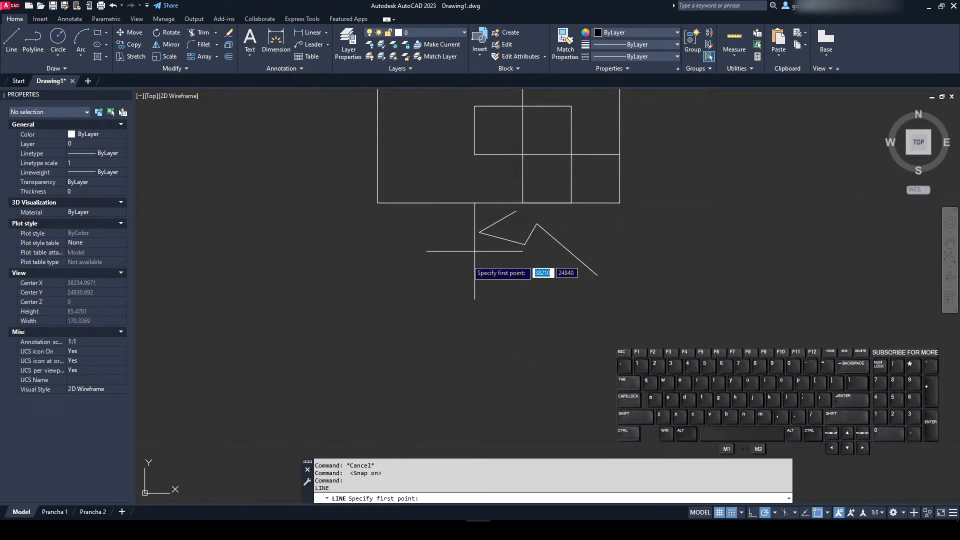
pyautogui.press('Escape')
pyautogui.press('Escape')
pyautogui.scroll(-5, 575, 286)
pyautogui.click(628, 285)
pyautogui.click(464, 202)
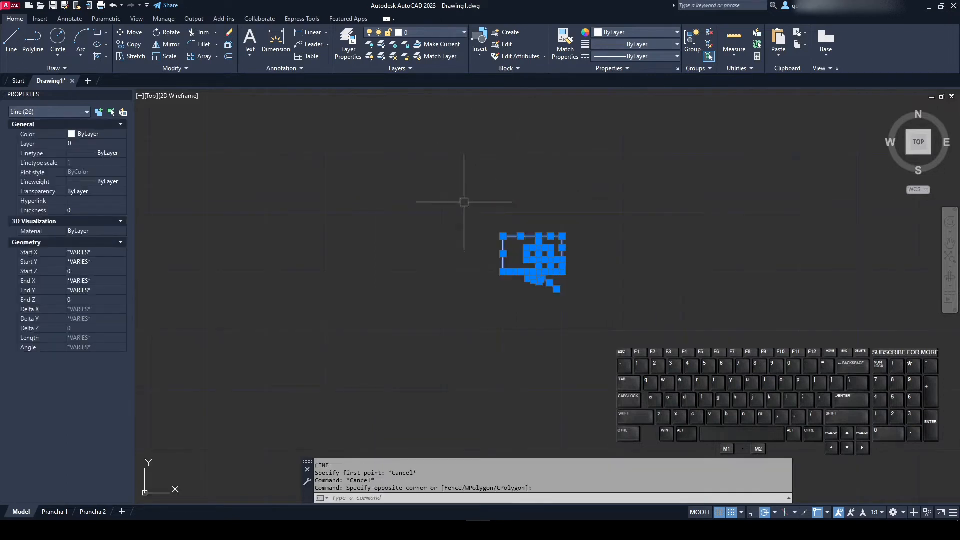
pyautogui.press('Delete')
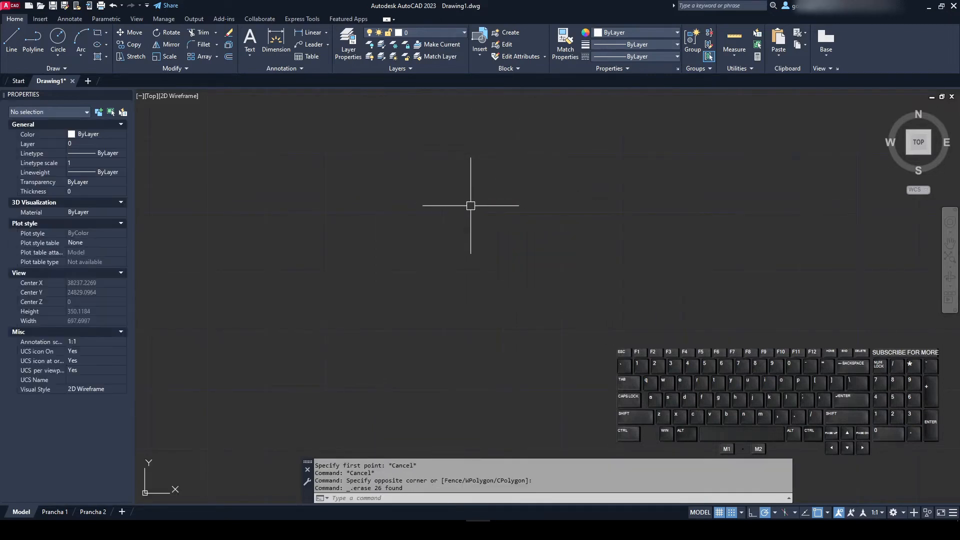
# - Open the snap settings, close them without changes, and undo the erasure of the lines
pyautogui.rightClick(731, 516)
pyautogui.click(743, 499)
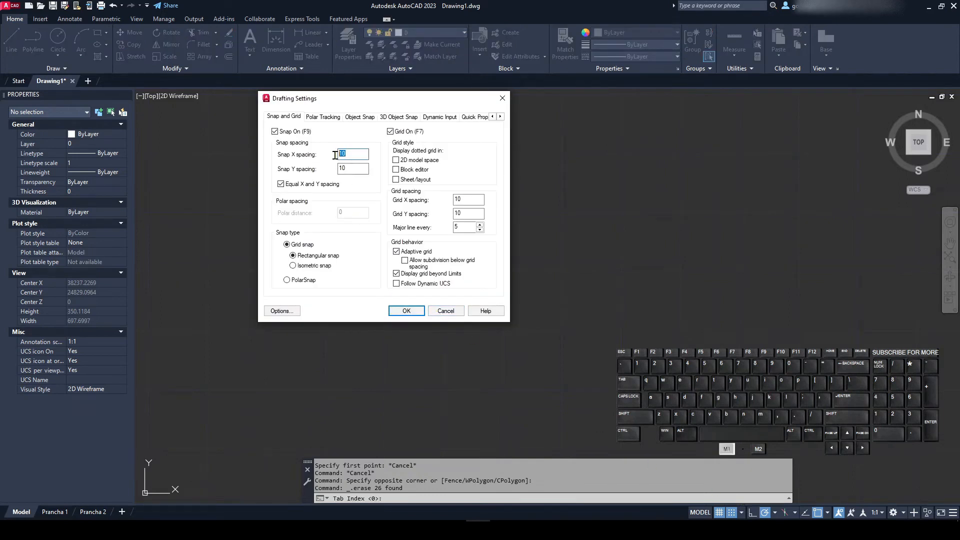
pyautogui.press('Escape')
pyautogui.write('u')
pyautogui.press('Return')
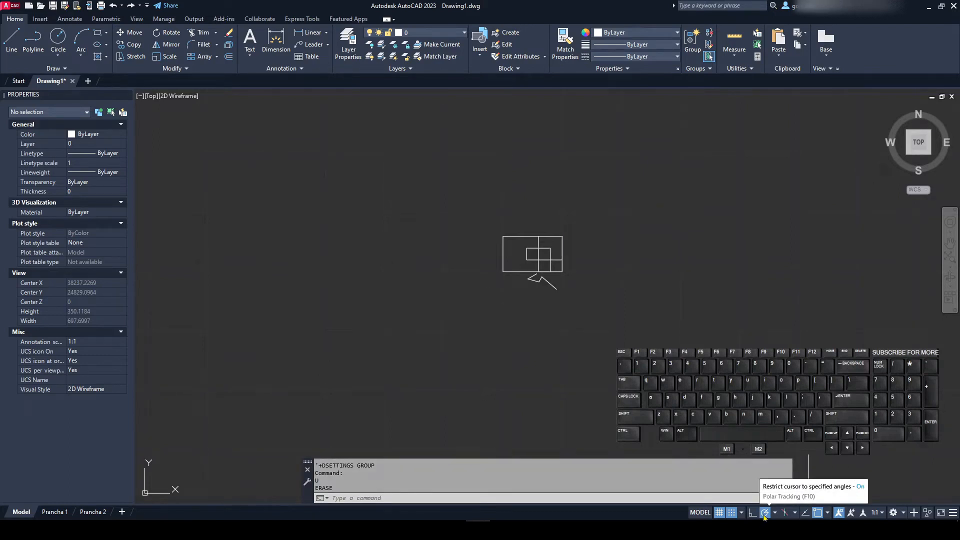
# - Set the snap X and Y spacing to 5 in the drafting settings
pyautogui.rightClick(765, 513)
pyautogui.rightClick(732, 513)
pyautogui.click(744, 499)
pyautogui.doubleClick(353, 153)
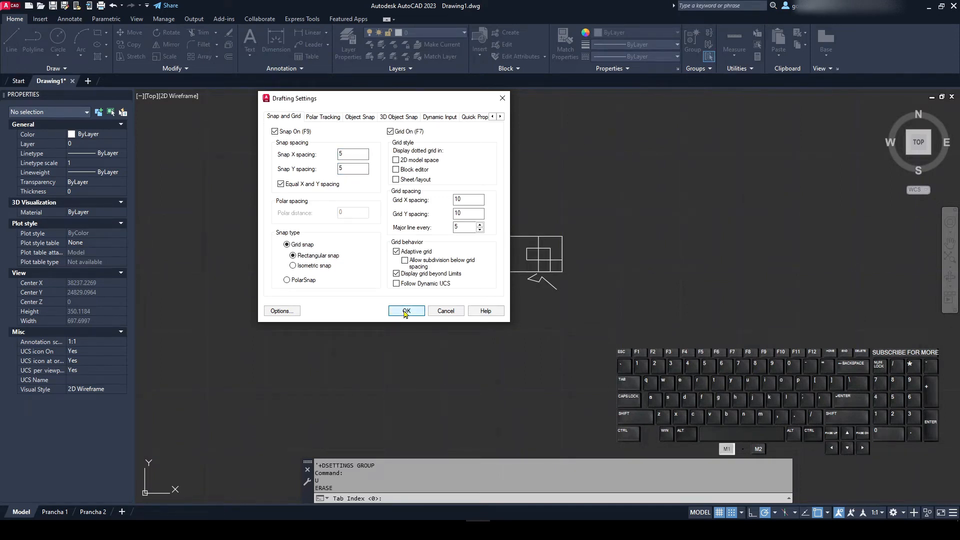
pyautogui.click(406, 312)
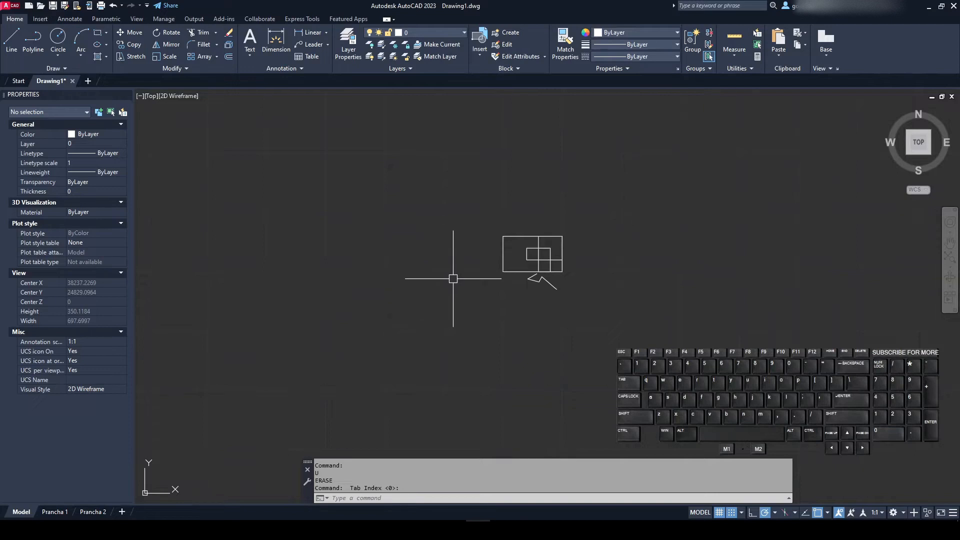
# - Draw a 5-unit line down from the inner shape's upper edge and a 5-unit square below it, using the snap points
pyautogui.write('l')
pyautogui.press('Return')
pyautogui.scroll(6, 516, 222)
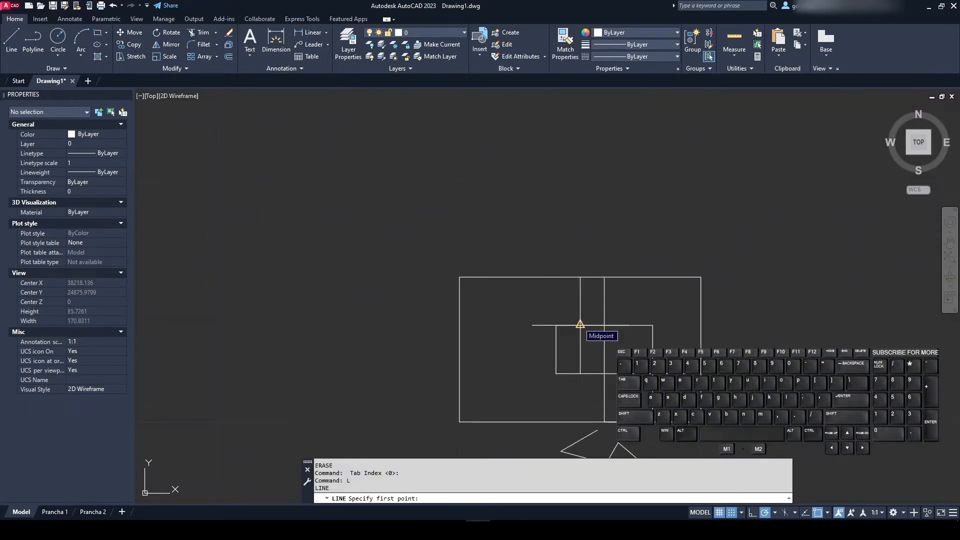
pyautogui.click(580, 324)
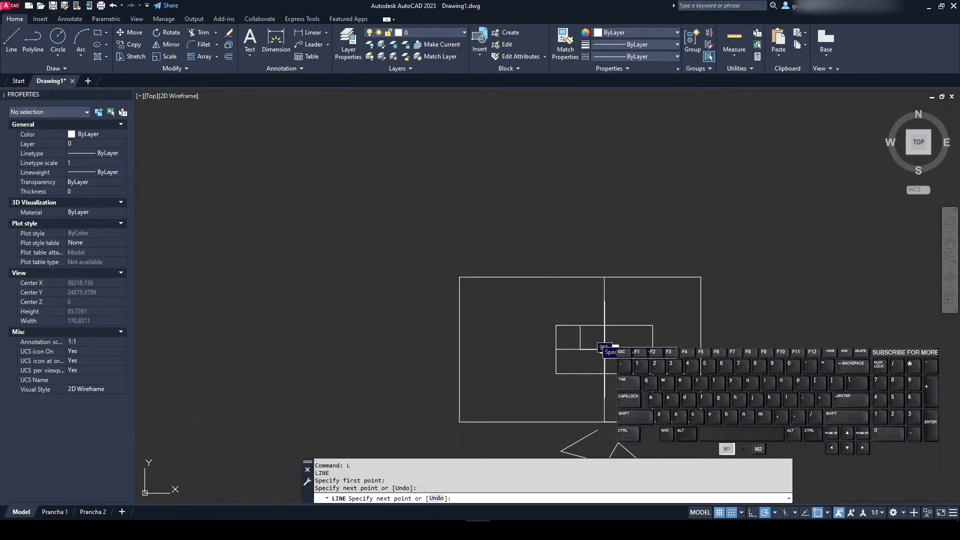
pyautogui.click(604, 349)
pyautogui.click(604, 374)
pyautogui.click(580, 373)
pyautogui.click(580, 349)
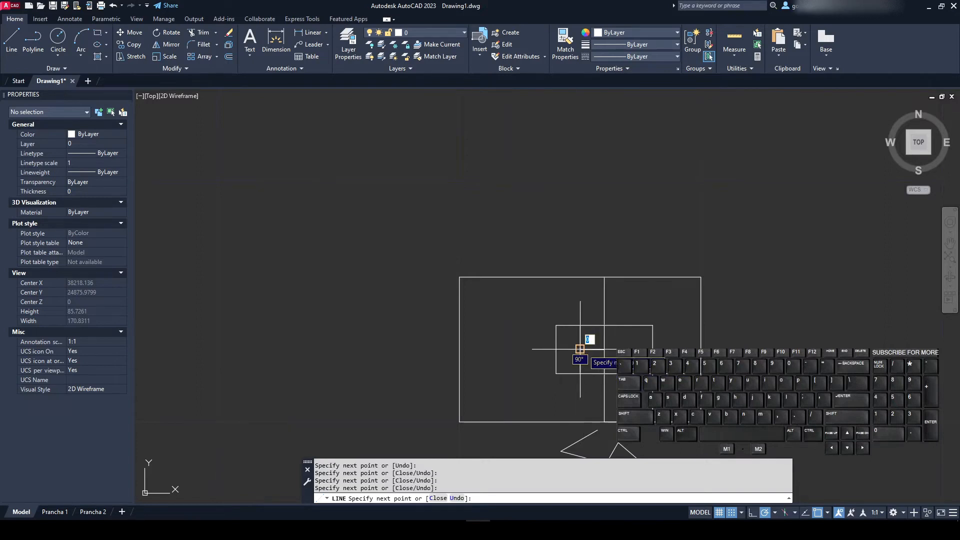
# - Extend the line 15 units left and return along 5-unit steps to the inner shape's upper-left corner
pyautogui.click(507, 349)
pyautogui.click(507, 325)
pyautogui.click(532, 325)
pyautogui.click(532, 300)
pyautogui.click(556, 301)
pyautogui.click(556, 324)
pyautogui.press('Escape')
pyautogui.press('Escape')
pyautogui.press('Escape')
pyautogui.scroll(-2, 501, 280)
pyautogui.scroll(-2, 392, 257)
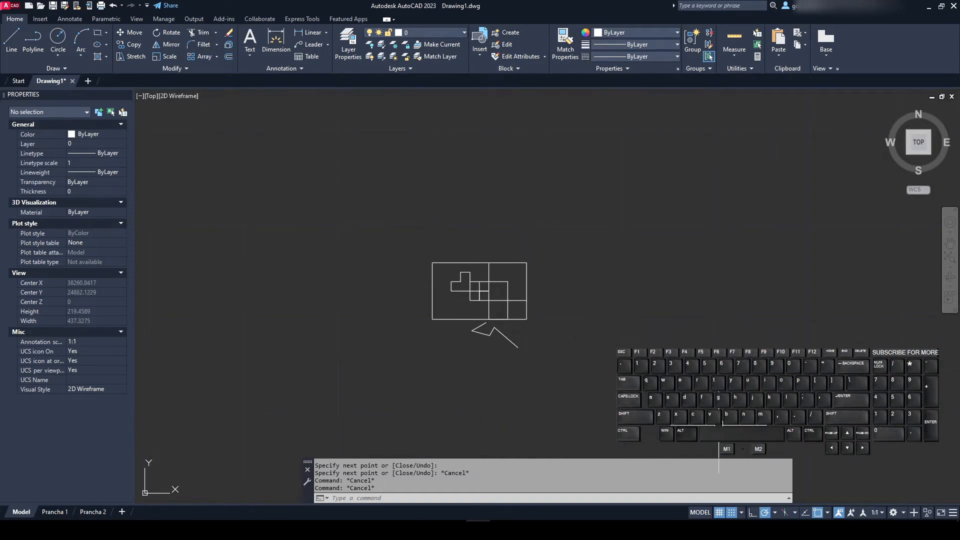
# - Switch from snap to Ortho mode and draw a horizontal line rightward from inside the large rectangle's lower-right corner
pyautogui.click(731, 512)
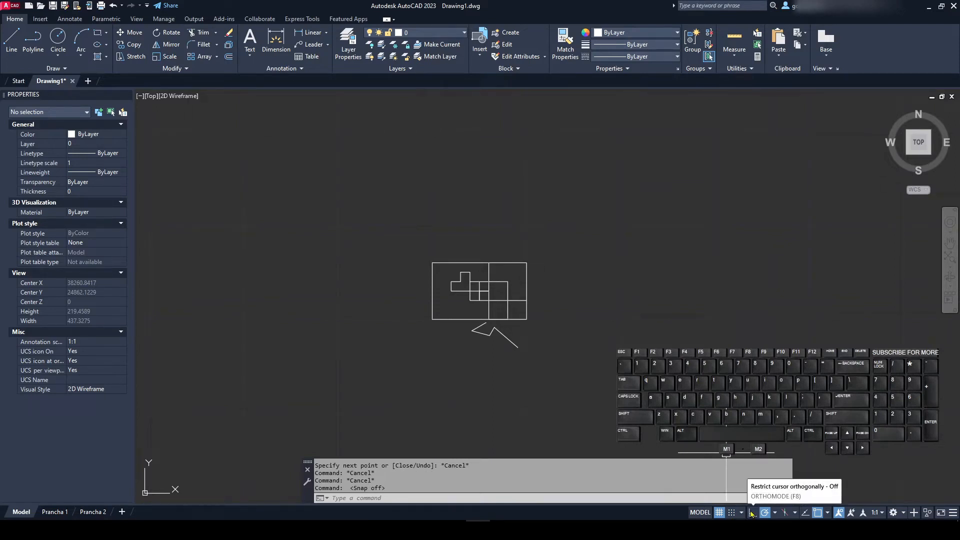
pyautogui.click(751, 514)
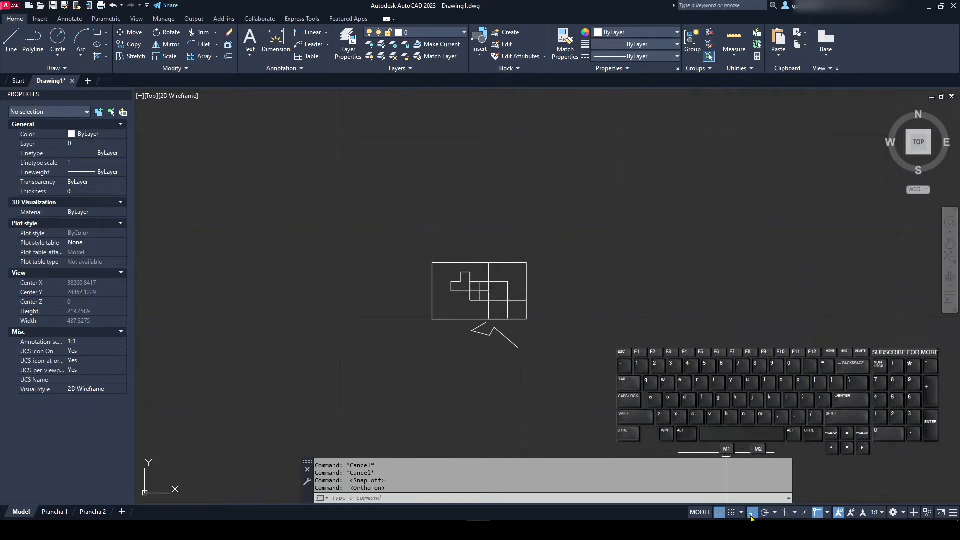
pyautogui.write('L')
pyautogui.press('Return')
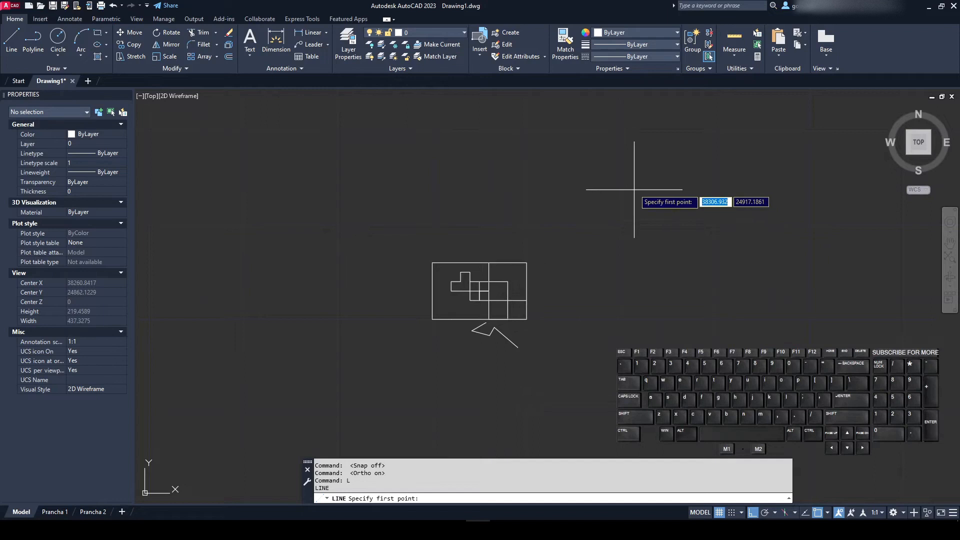
pyautogui.scroll(6, 514, 310)
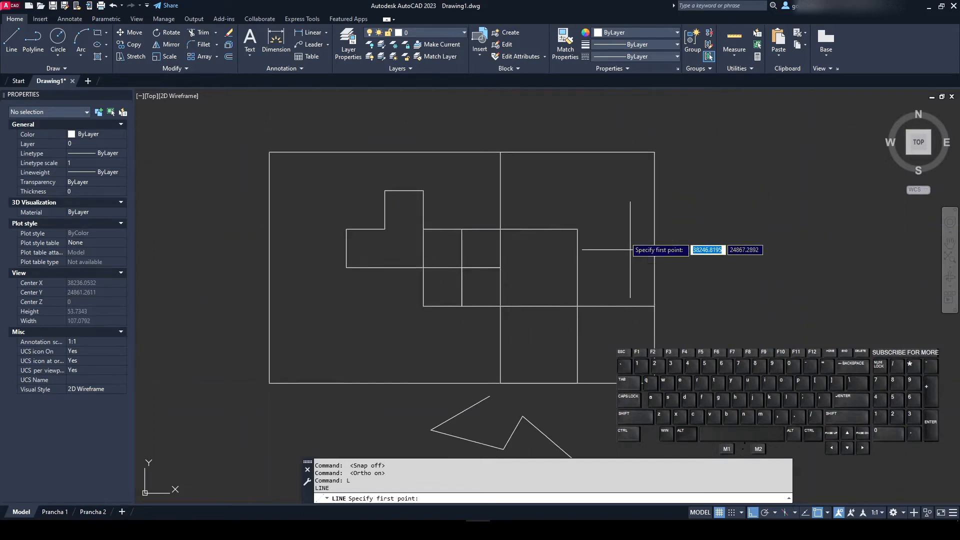
pyautogui.click(640, 343)
pyautogui.scroll(-4, 619, 333)
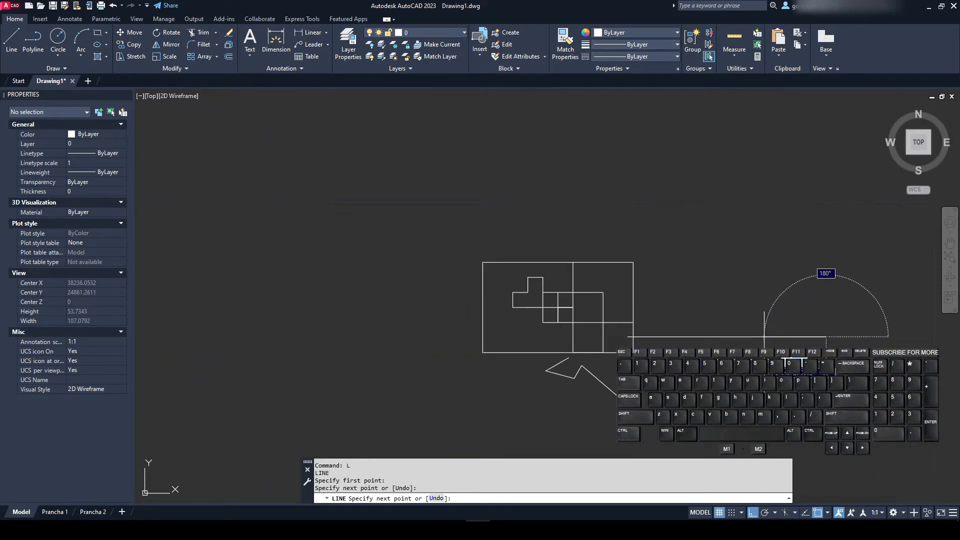
# - With Ortho mode on, continue the line beyond the large rectangle as a chain of horizontal and vertical segments forming overlapping rectangular outlines
pyautogui.click(827, 436)
pyautogui.scroll(-4, 823, 427)
pyautogui.click(824, 321)
pyautogui.click(879, 321)
pyautogui.click(879, 362)
pyautogui.click(849, 361)
pyautogui.click(849, 342)
pyautogui.click(901, 341)
pyautogui.scroll(6, 900, 354)
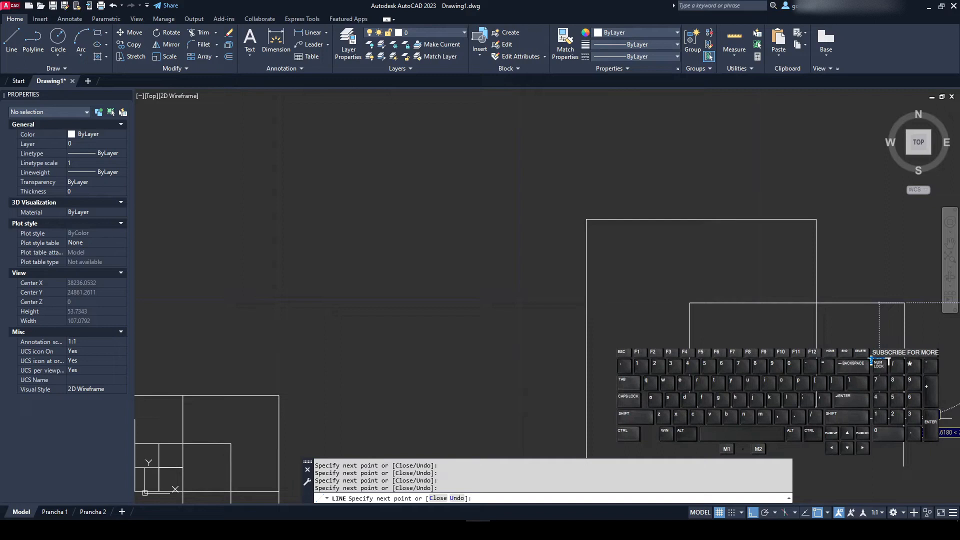
# - Finish the chain with a slanted segment snapped to the existing endpoint of the lower rectangle, and end the line
pyautogui.scroll(-8, 900, 440)
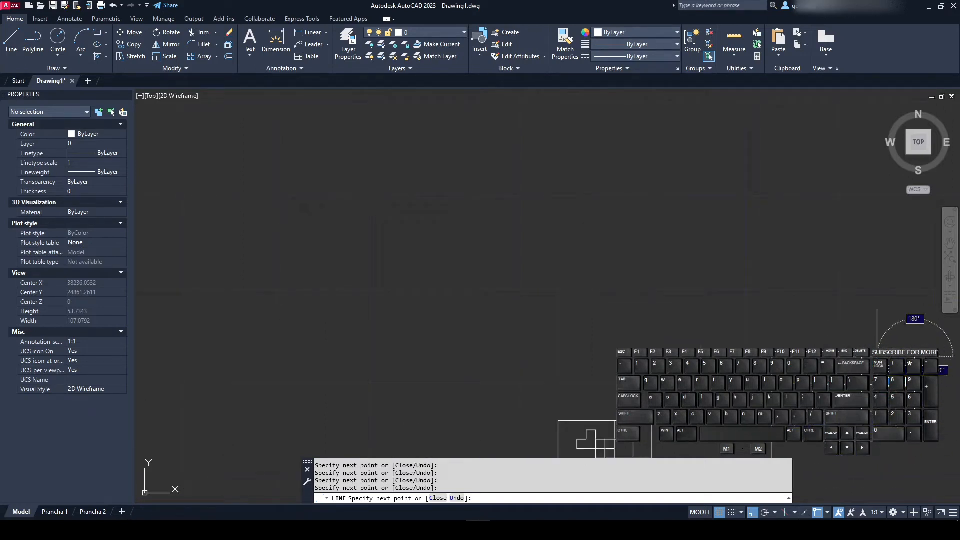
pyautogui.scroll(5, 615, 288)
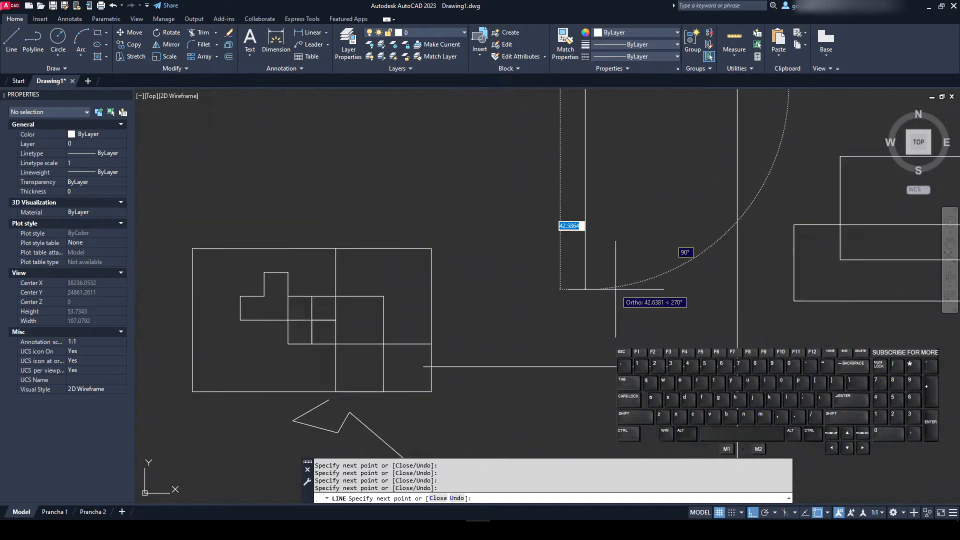
pyautogui.scroll(-2, 615, 288)
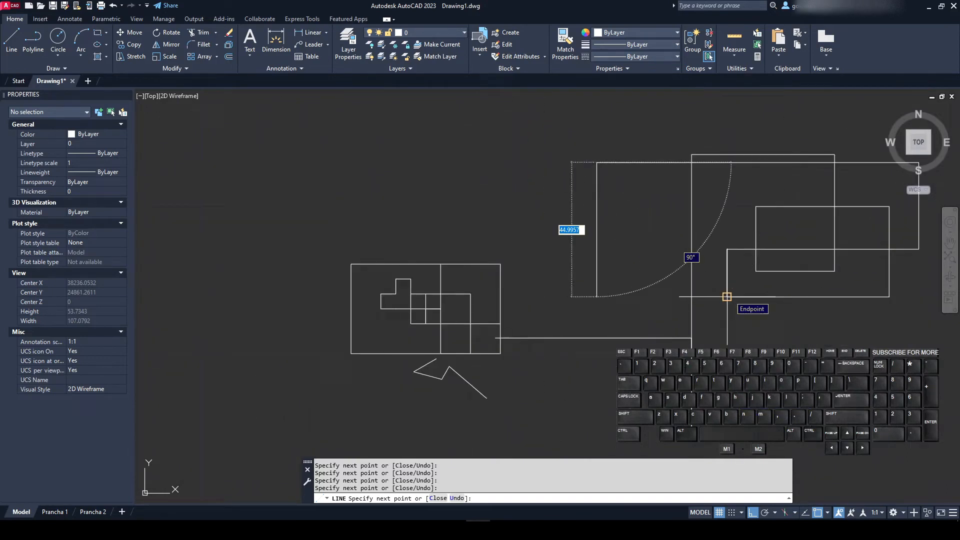
pyautogui.click(726, 296)
pyautogui.press('Escape')
pyautogui.scroll(-2, 621, 255)
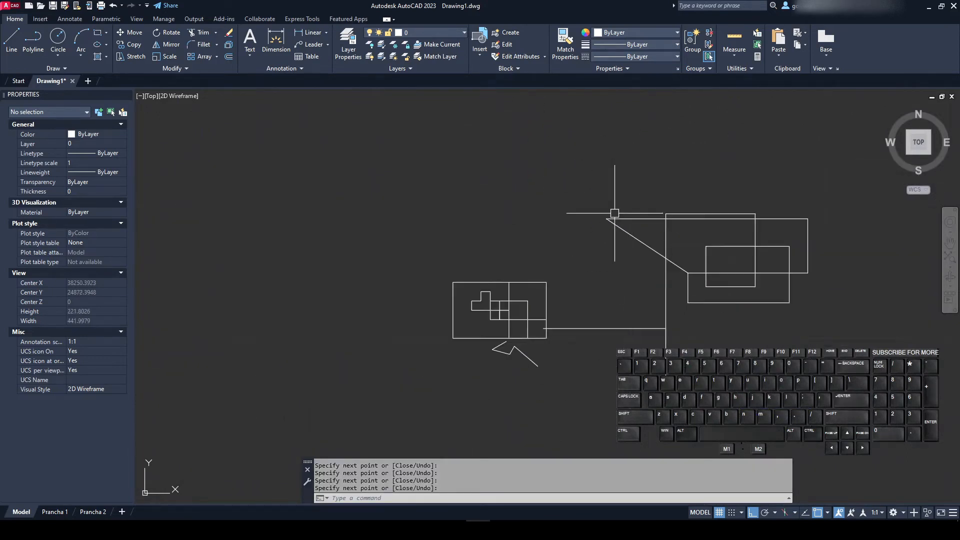
# - Above the nested rectangles, draw a line left, down, left and up, finishing with a slanted segment snapped to its first corner
pyautogui.press('Return')
pyautogui.click(602, 127)
pyautogui.click(411, 128)
pyautogui.click(410, 200)
pyautogui.click(335, 200)
pyautogui.click(335, 148)
pyautogui.click(410, 128)
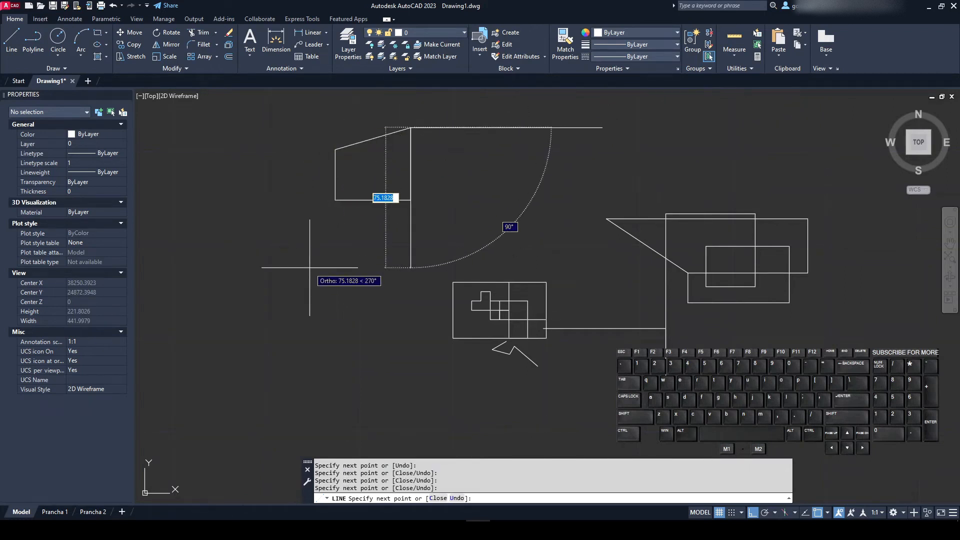
pyautogui.press('Return')
pyautogui.click(301, 253)
pyautogui.press('Escape')
pyautogui.press('Escape')
pyautogui.press('Escape')
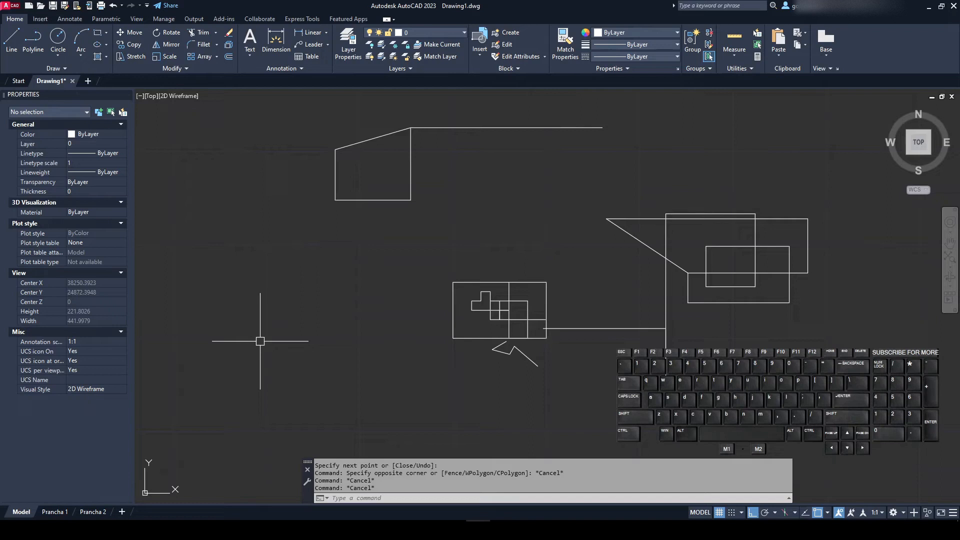
# - Draw a vertical Ortho line in the empty area below the slanted-top shape, and retrace it upward with a shorter overlapping segment
pyautogui.press('Return')
pyautogui.click(266, 392)
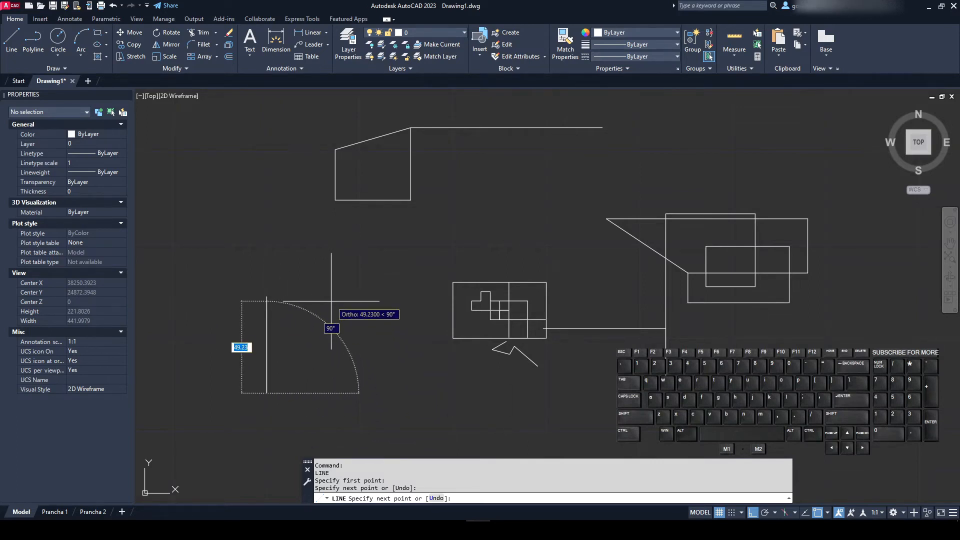
pyautogui.click(309, 289)
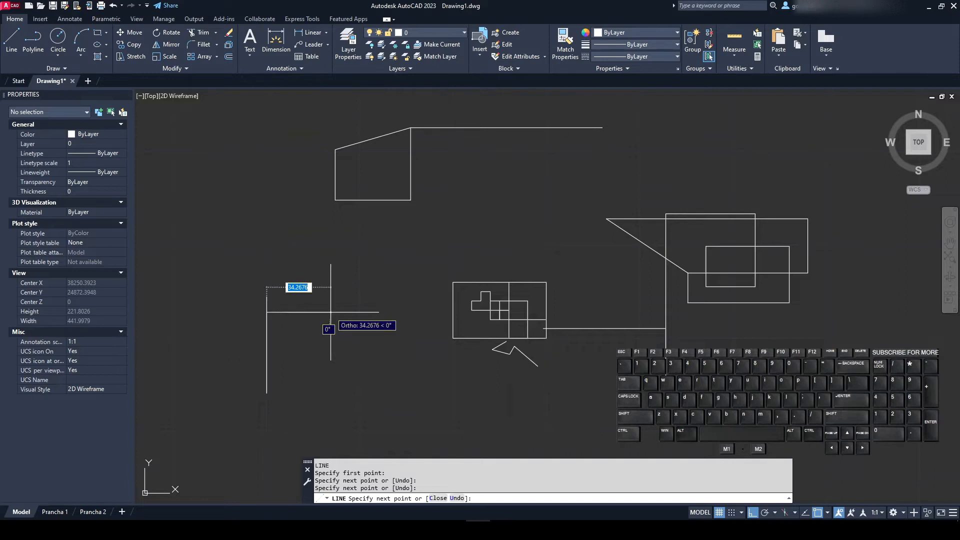
pyautogui.press('Escape')
pyautogui.press('Escape')
pyautogui.press('Escape')
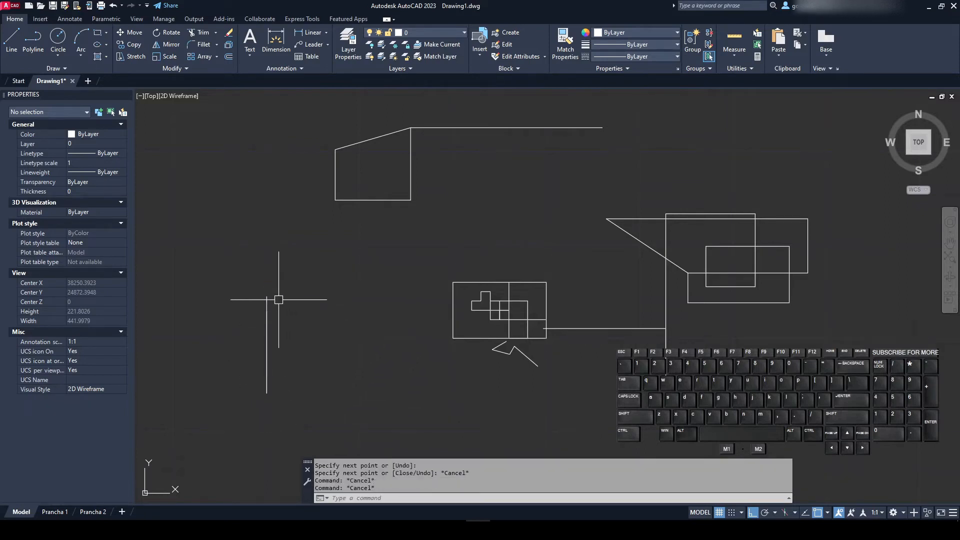
# - Move the longer vertical line slightly to the left, off the shorter segment it overlaps
pyautogui.click(267, 299)
pyautogui.press('space')
pyautogui.click(278, 278)
pyautogui.click(266, 278)
pyautogui.press('Escape')
pyautogui.press('Escape')
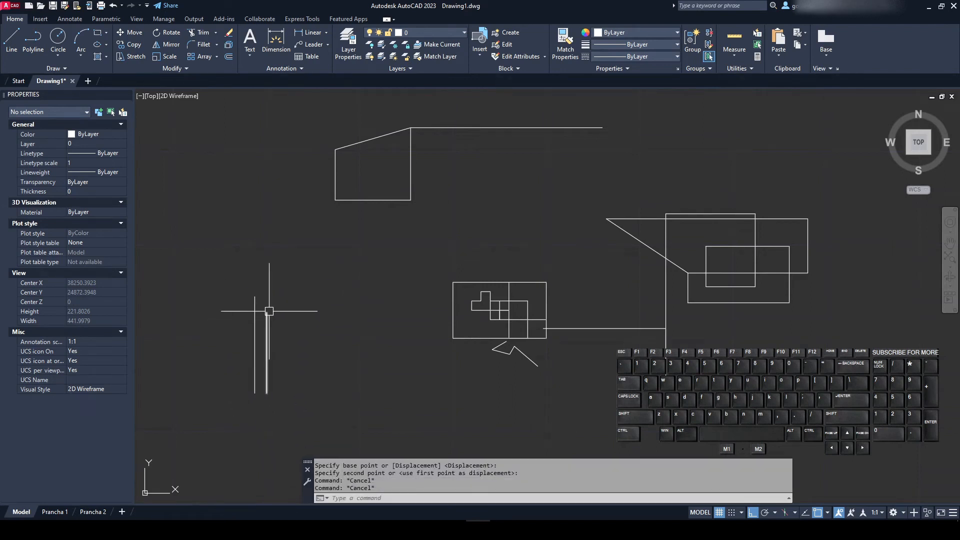
# - Delete both of the parallel vertical lines
pyautogui.click(268, 354)
pyautogui.click(222, 340)
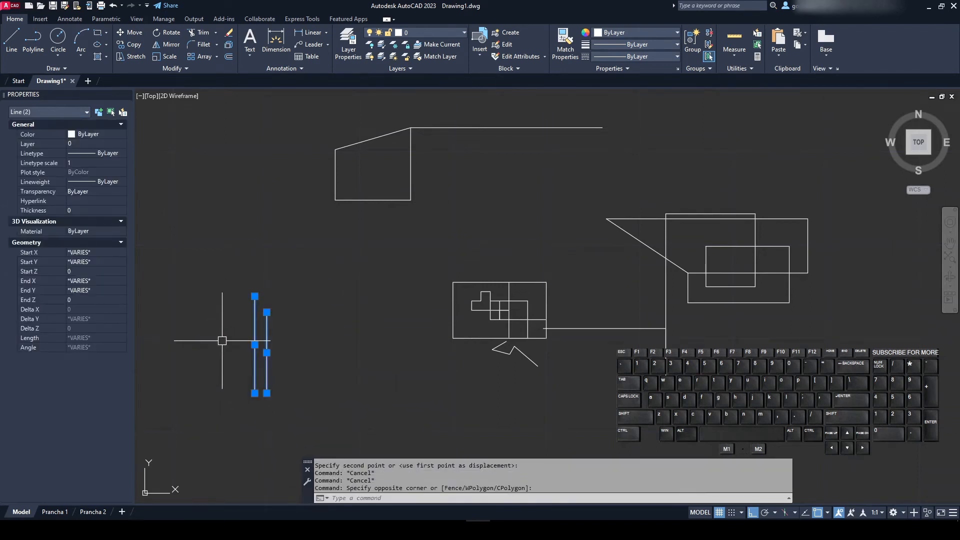
pyautogui.press('Delete')
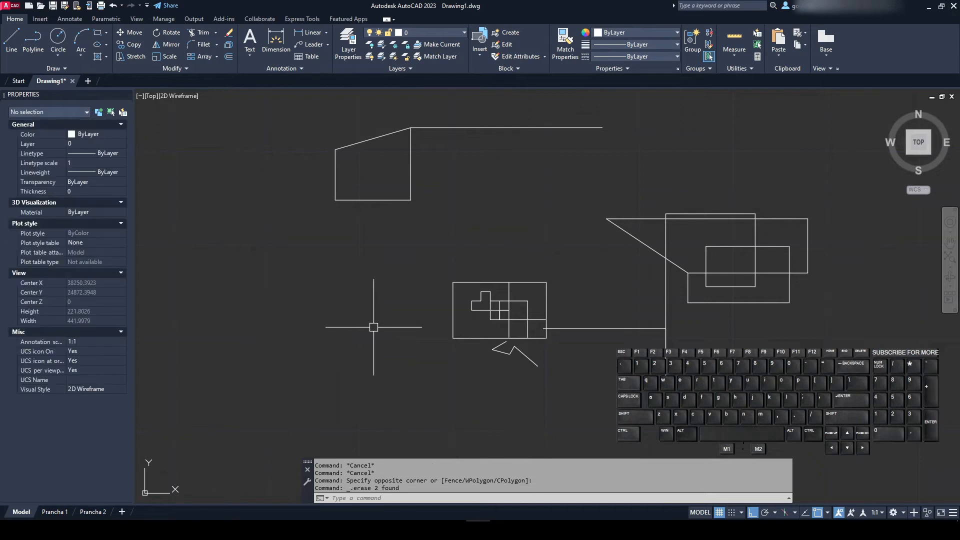
pyautogui.click(323, 101)
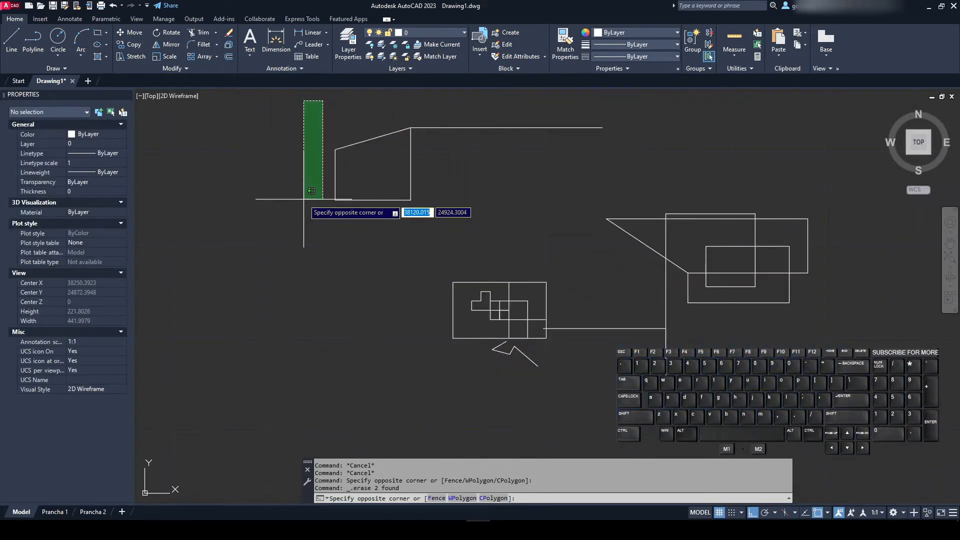
pyautogui.press('Escape')
pyautogui.press('Escape')
pyautogui.press('Escape')
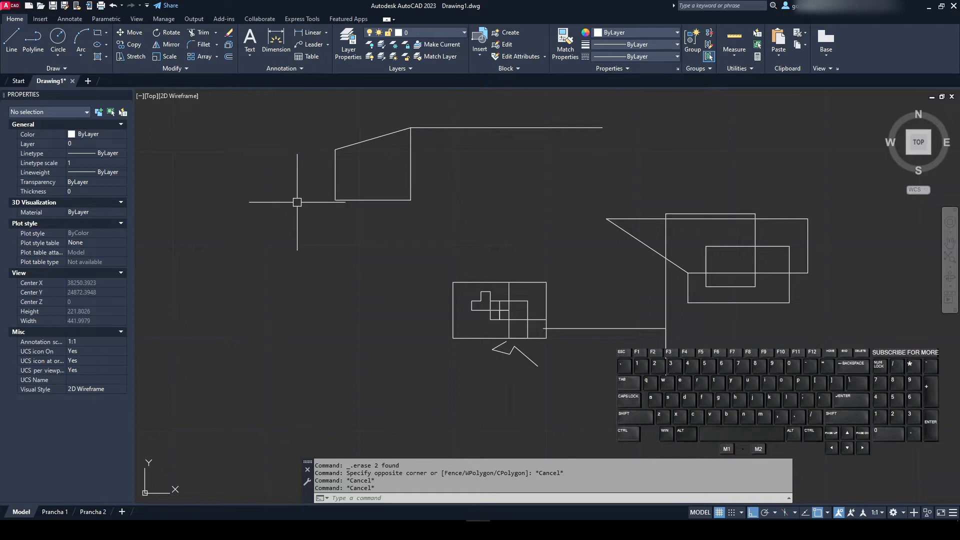
# - Turn Ortho mode off and draw a continuous chain of freely angled line segments, spiralling and zigzagging to the left of the nested rectangles
pyautogui.click(752, 512)
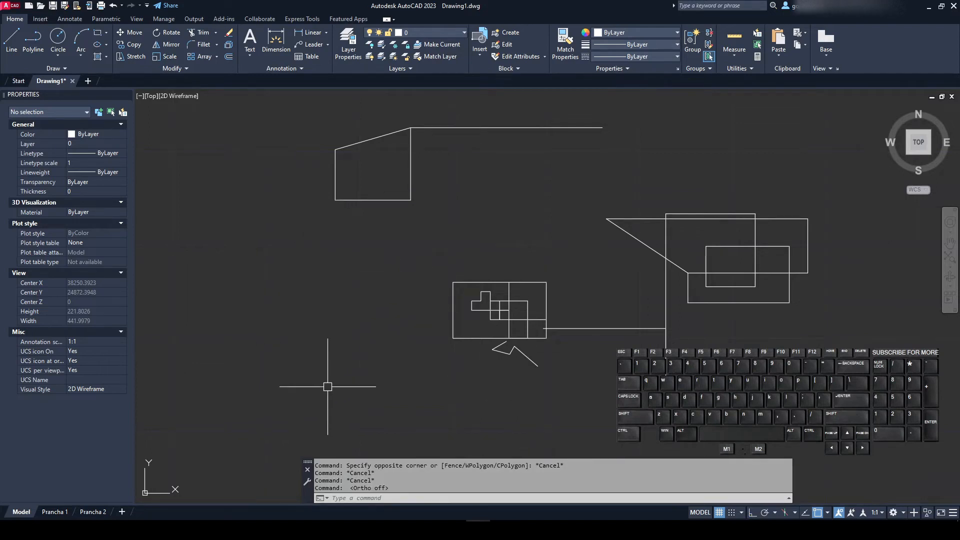
pyautogui.write('l')
pyautogui.press('Return')
pyautogui.click(288, 239)
pyautogui.click(329, 256)
pyautogui.click(316, 313)
pyautogui.click(241, 298)
pyautogui.click(245, 258)
pyautogui.click(290, 291)
pyautogui.click(314, 271)
pyautogui.click(263, 231)
pyautogui.click(188, 240)
pyautogui.click(194, 343)
pyautogui.click(304, 357)
pyautogui.click(367, 308)
pyautogui.click(400, 388)
pyautogui.click(323, 406)
pyautogui.click(429, 412)
pyautogui.click(410, 325)
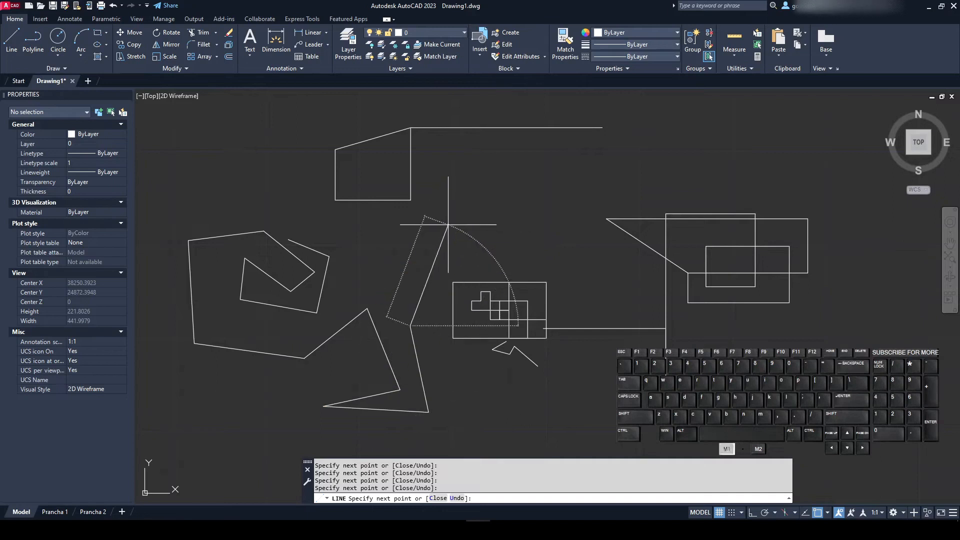
pyautogui.click(448, 225)
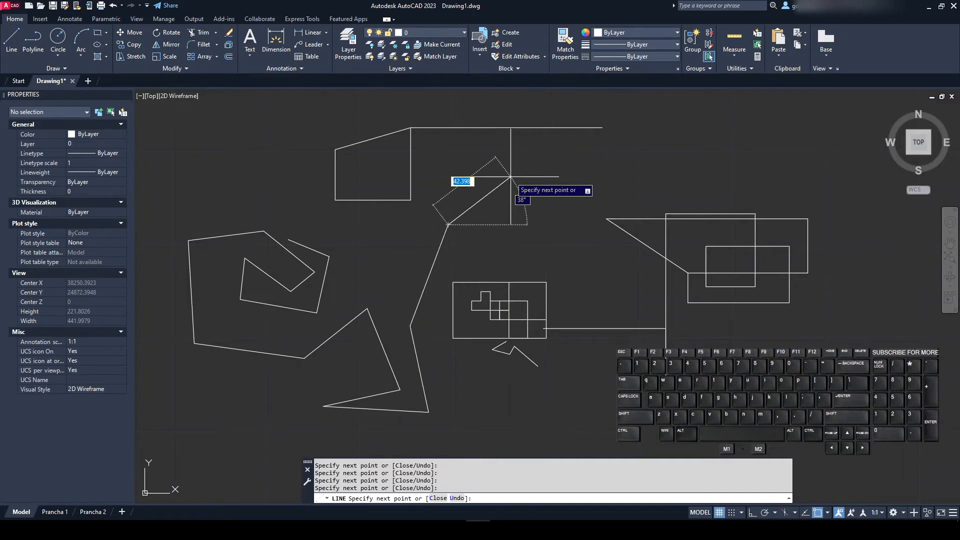
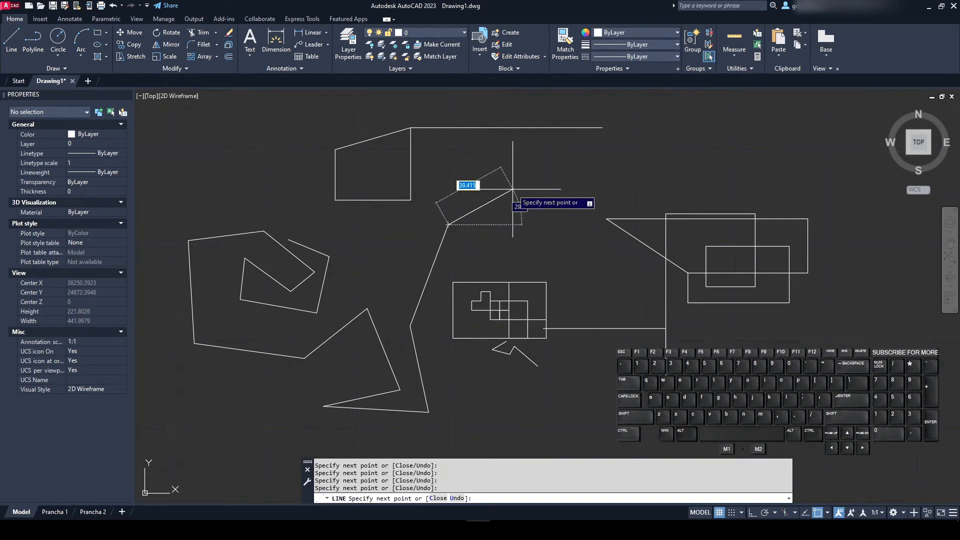
# - Finish the line chain with a segment 50 units long at 25°, and check that segment's geometry properties
pyautogui.write('50')
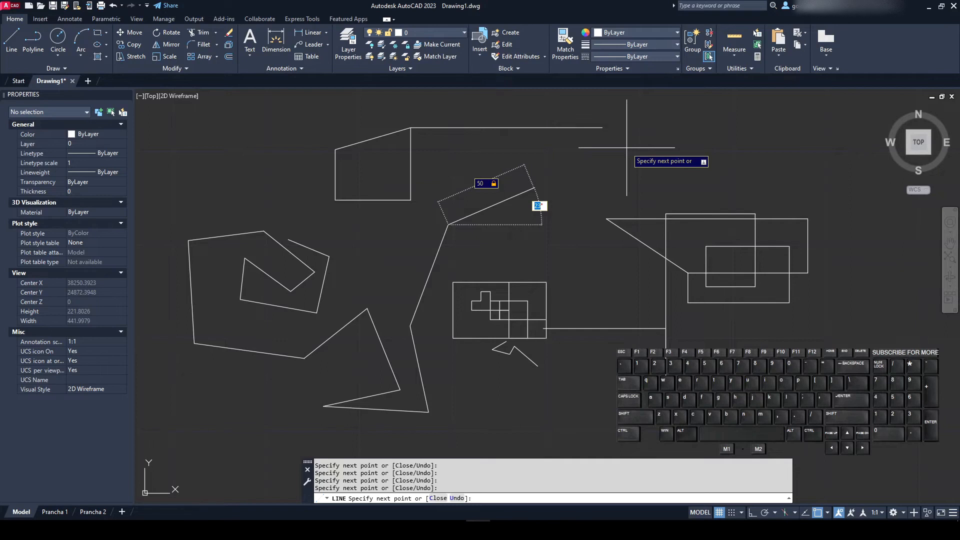
pyautogui.press('Return')
pyautogui.press('Escape')
pyautogui.click(521, 192)
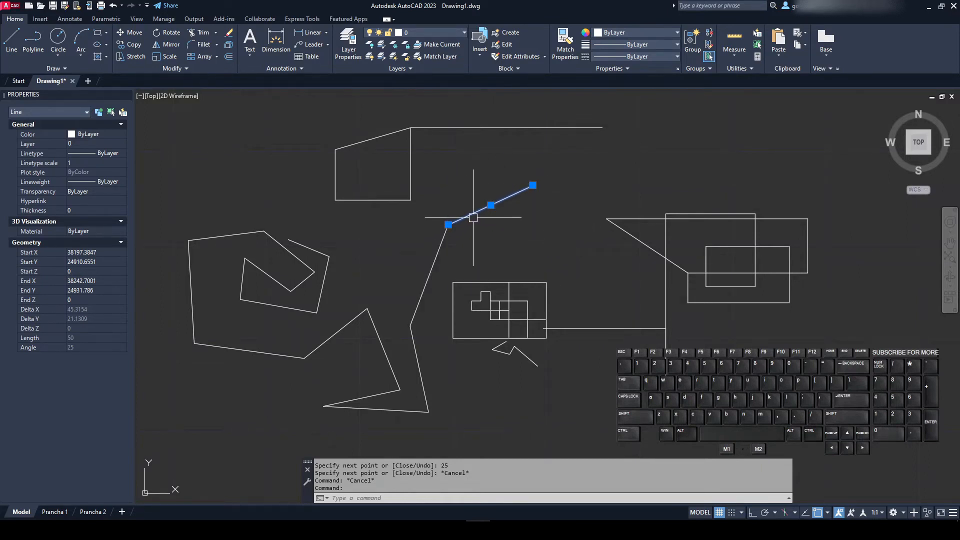
pyautogui.press('Escape')
pyautogui.press('Escape')
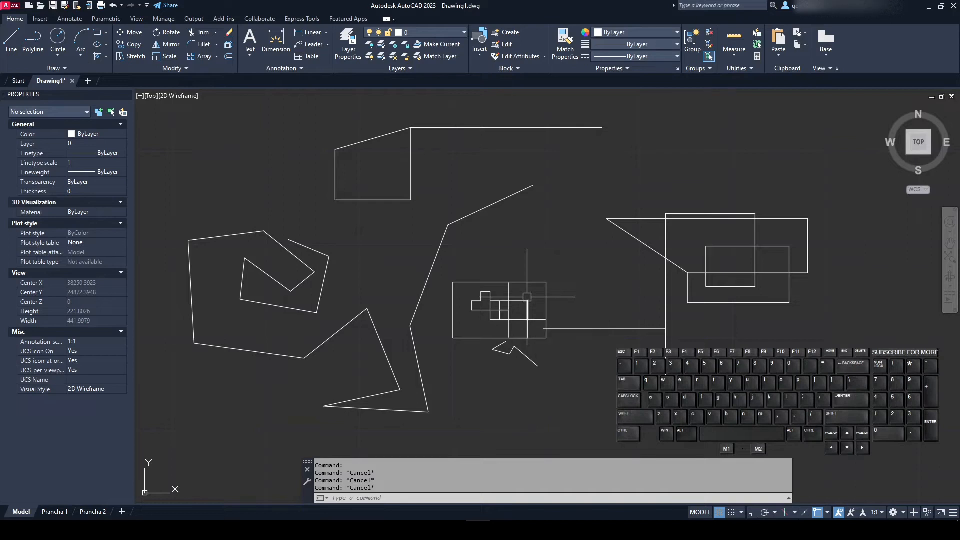
pyautogui.press('Escape')
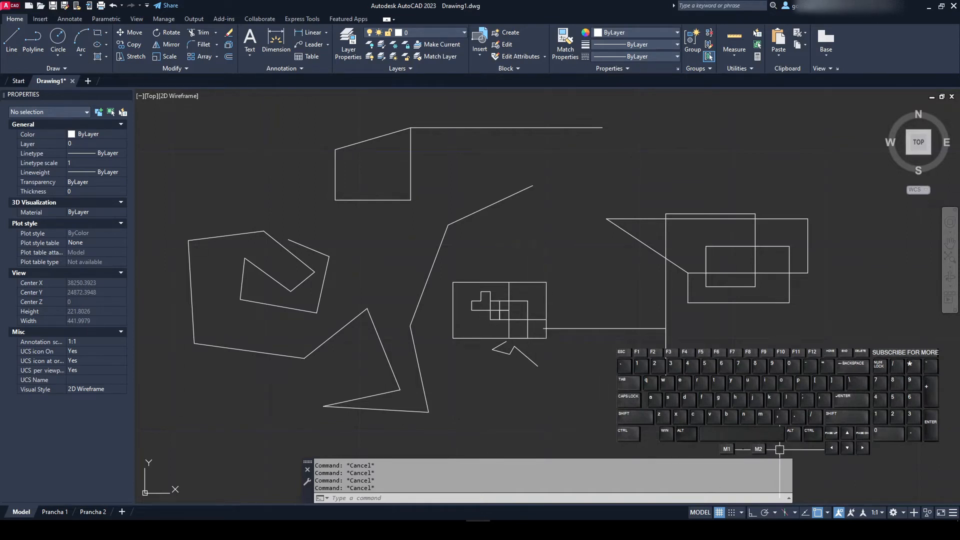
# - Set polar tracking to the 18, 36, 54, 72... angle increments
pyautogui.click(774, 513)
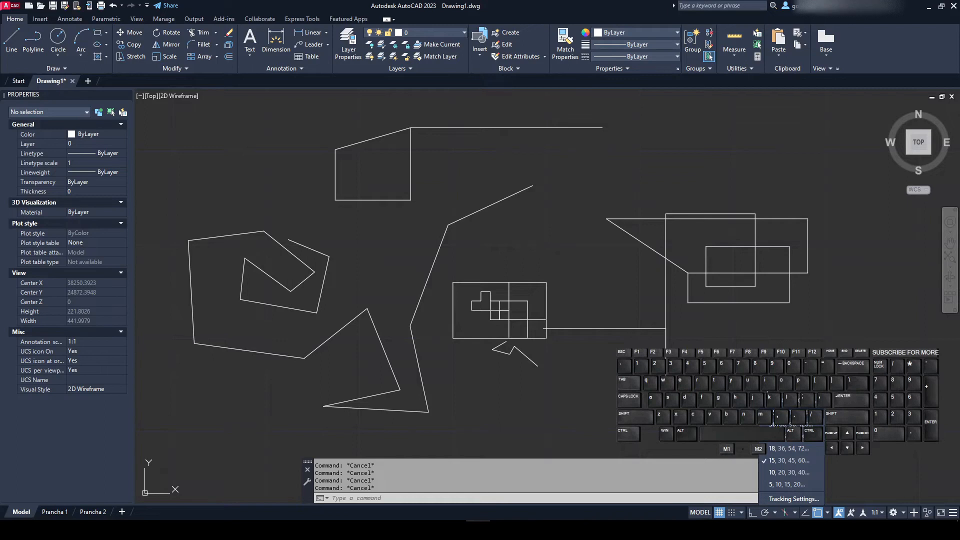
pyautogui.click(542, 453)
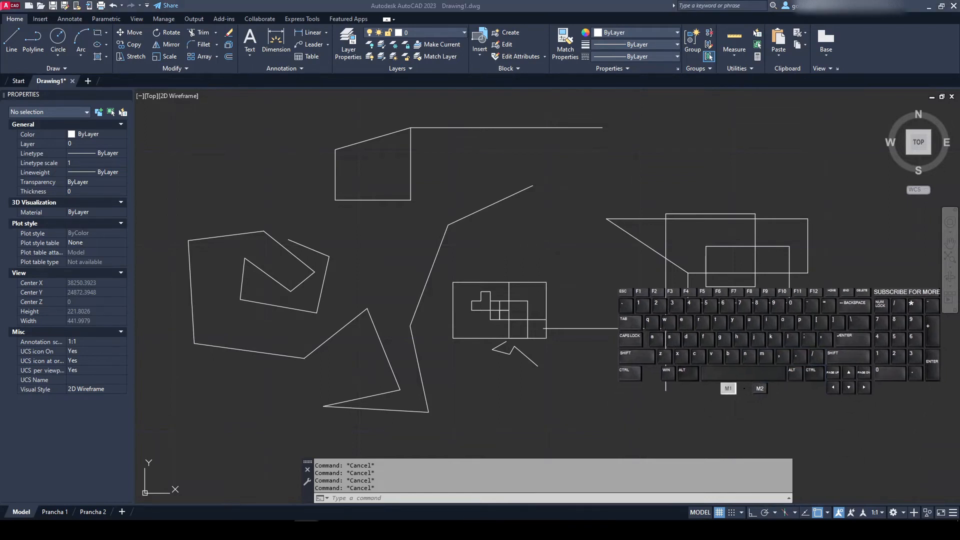
pyautogui.click(775, 513)
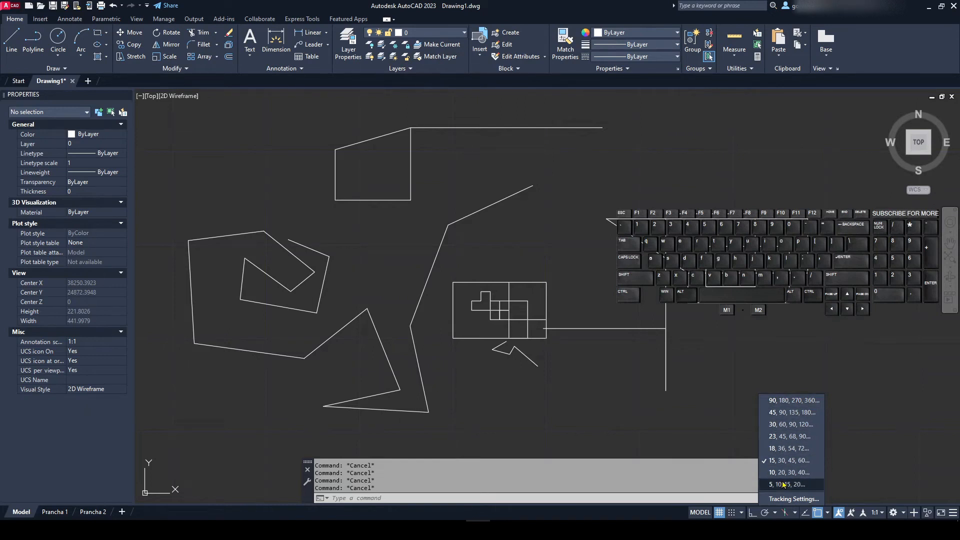
pyautogui.click(795, 449)
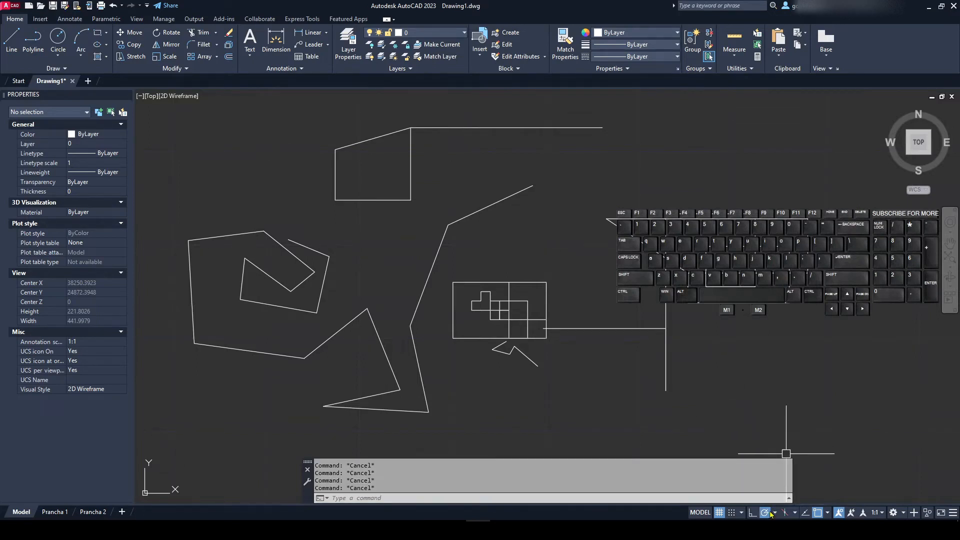
pyautogui.write('L')
pyautogui.press('Return')
pyautogui.click(666, 174)
pyautogui.press('Escape')
# - Draw two lines at 18° and 36° from one shared start point in the empty area below the existing shapes
pyautogui.scroll(-5, 500, 235)
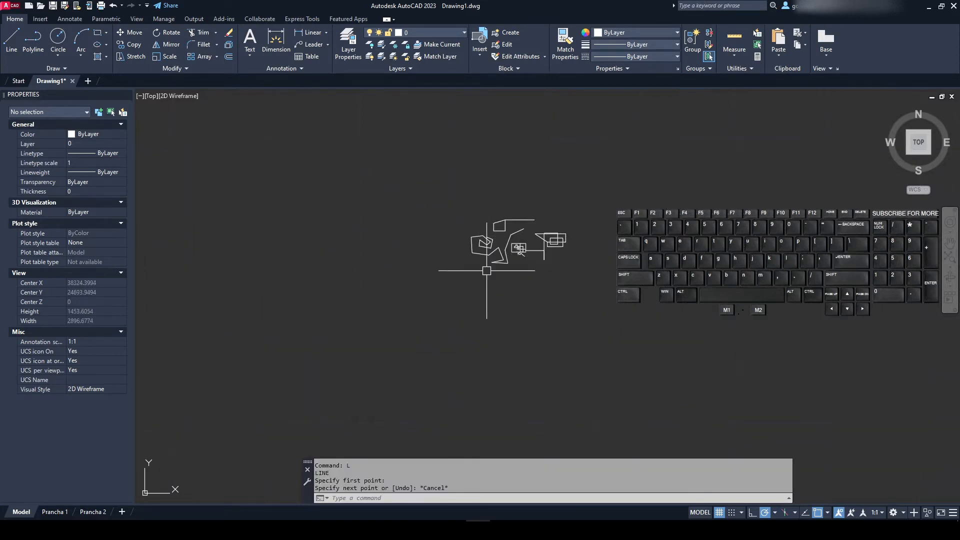
pyautogui.scroll(5, 465, 285)
pyautogui.press('Return')
pyautogui.click(447, 268)
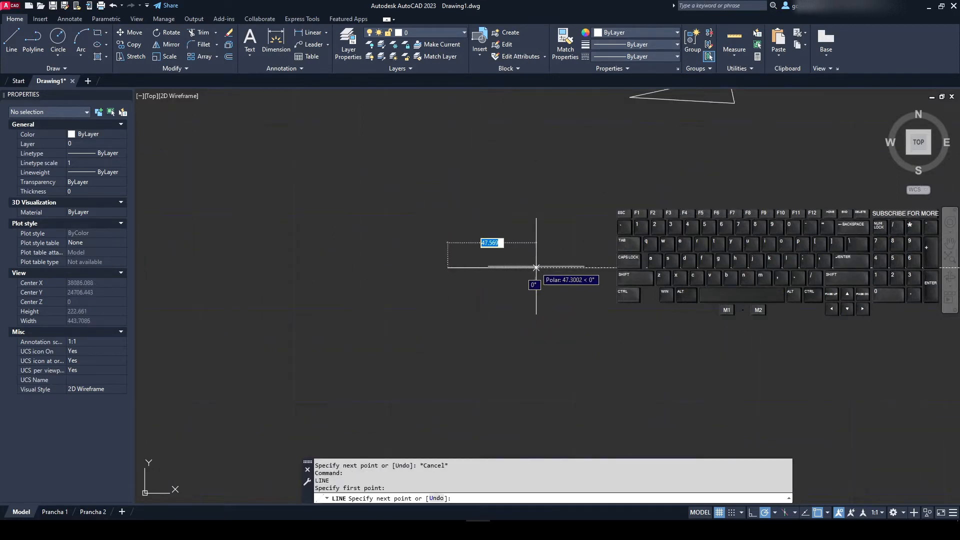
pyautogui.click(541, 233)
pyautogui.press('Return')
pyautogui.press('Return')
pyautogui.click(447, 267)
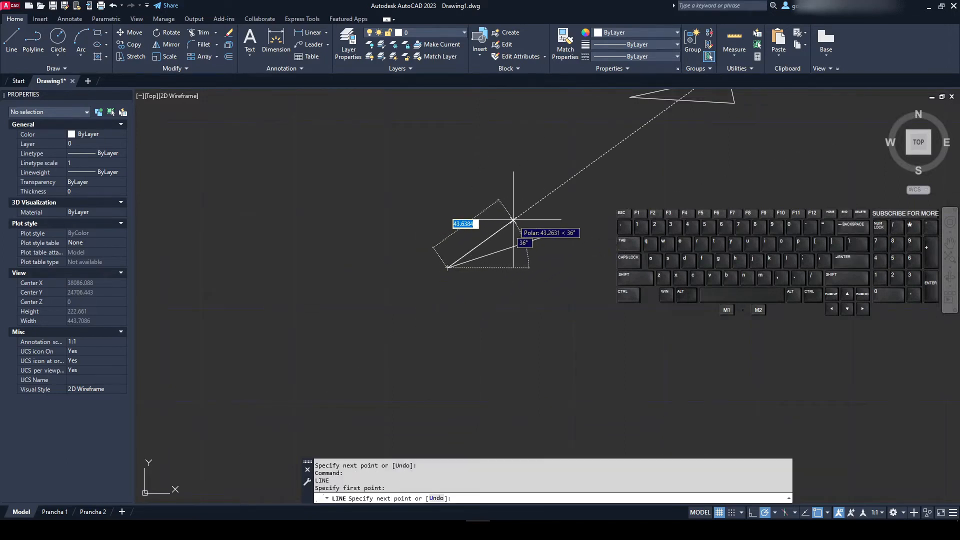
pyautogui.click(526, 209)
pyautogui.press('Return')
# - Add two longer lines at 54° and 72° from the fan's shared start point
pyautogui.press('Return')
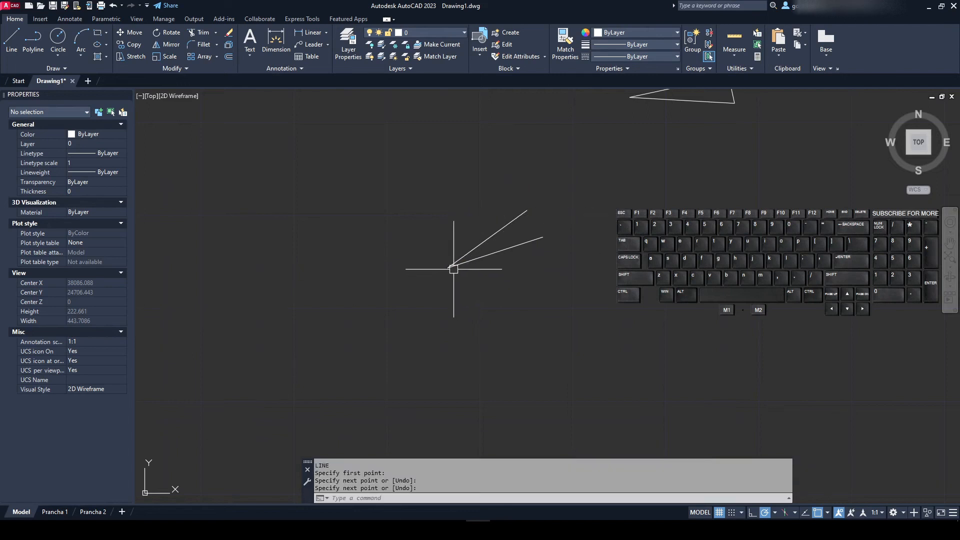
pyautogui.click(447, 268)
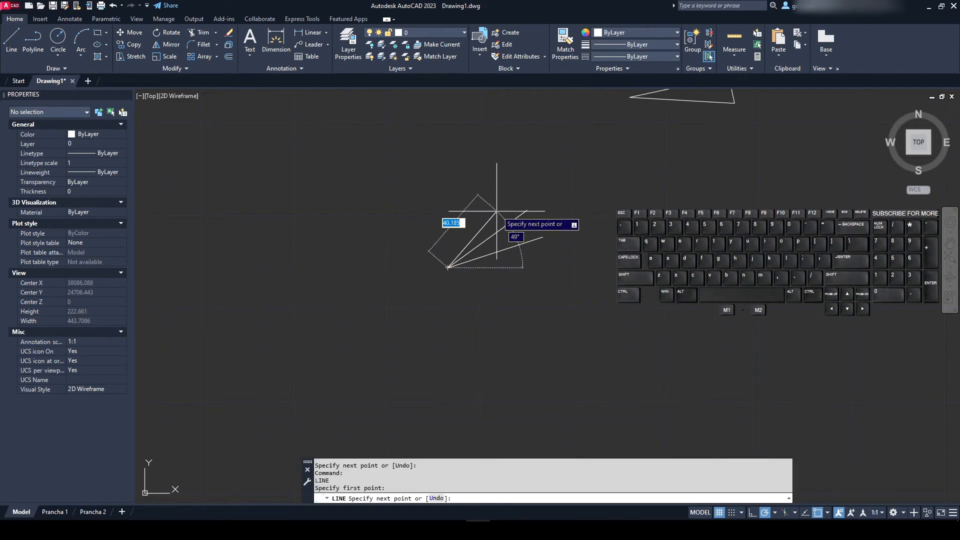
pyautogui.click(522, 161)
pyautogui.press('Return')
pyautogui.press('Return')
pyautogui.click(448, 268)
pyautogui.click(497, 113)
pyautogui.press('Return')
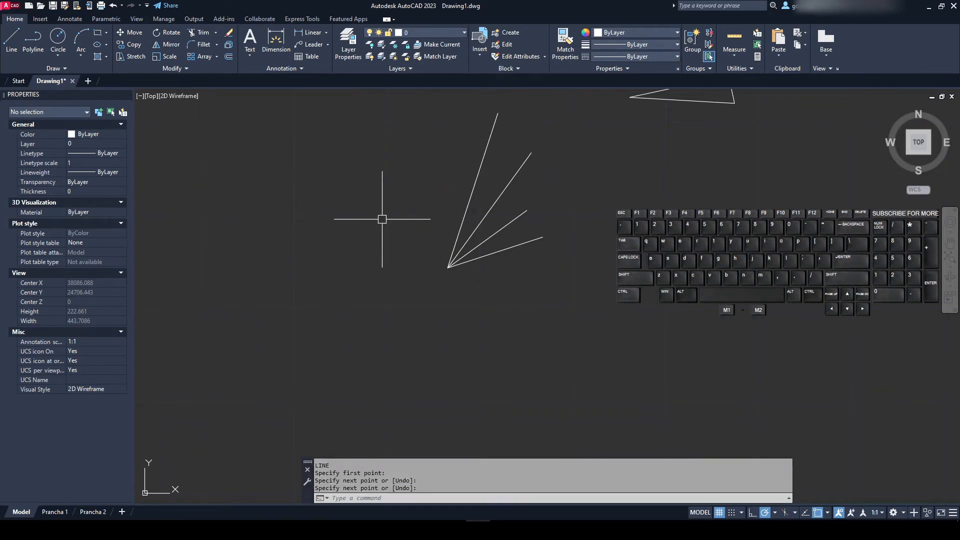
# - Complete the fan with a vertical line at 90° and another at 108° from the same start point
pyautogui.press('Return')
pyautogui.click(448, 268)
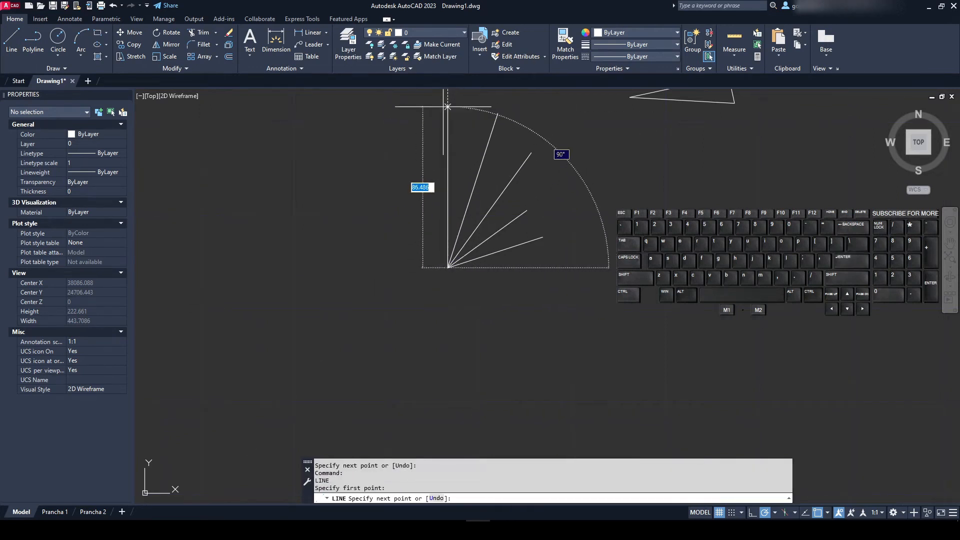
pyautogui.click(447, 103)
pyautogui.press('Return')
pyautogui.press('Return')
pyautogui.click(447, 268)
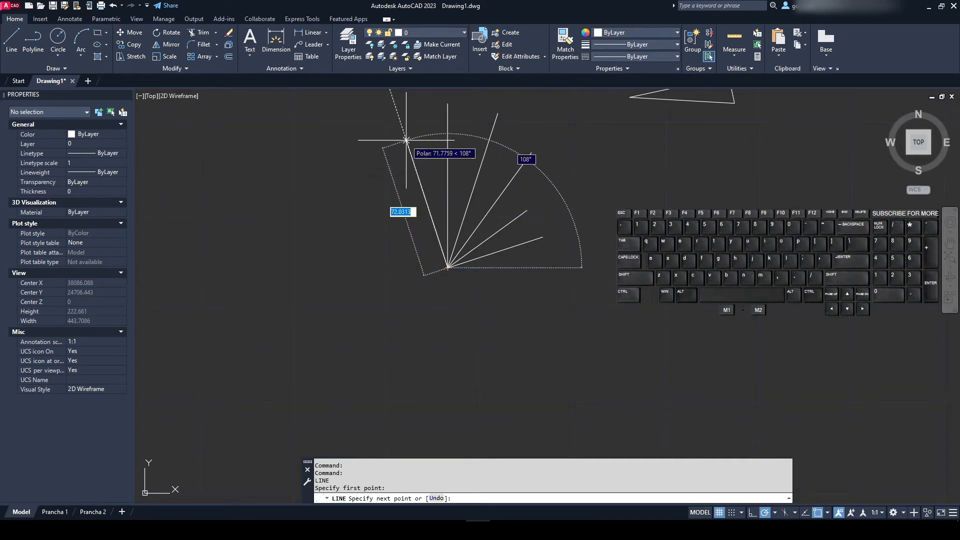
pyautogui.click(407, 143)
pyautogui.press('Return')
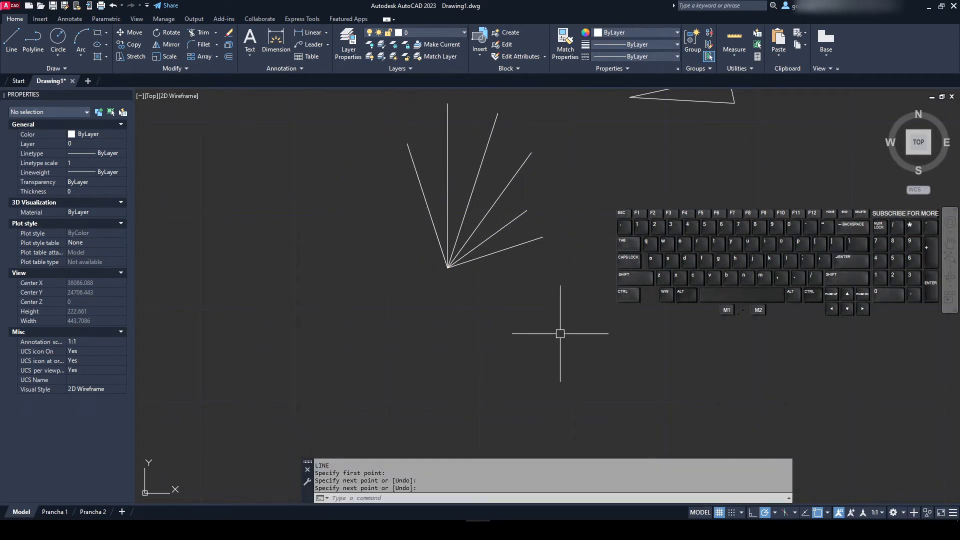
# - Switch polar tracking to 15, 30, 45, 60... and draw a line 100 units long at 16.5° below and right of the fan
pyautogui.click(775, 513)
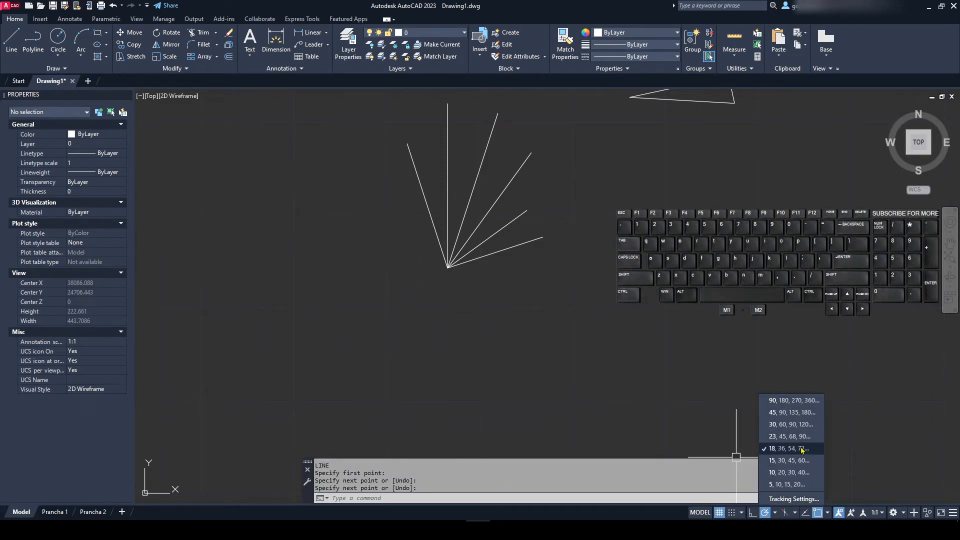
pyautogui.click(771, 461)
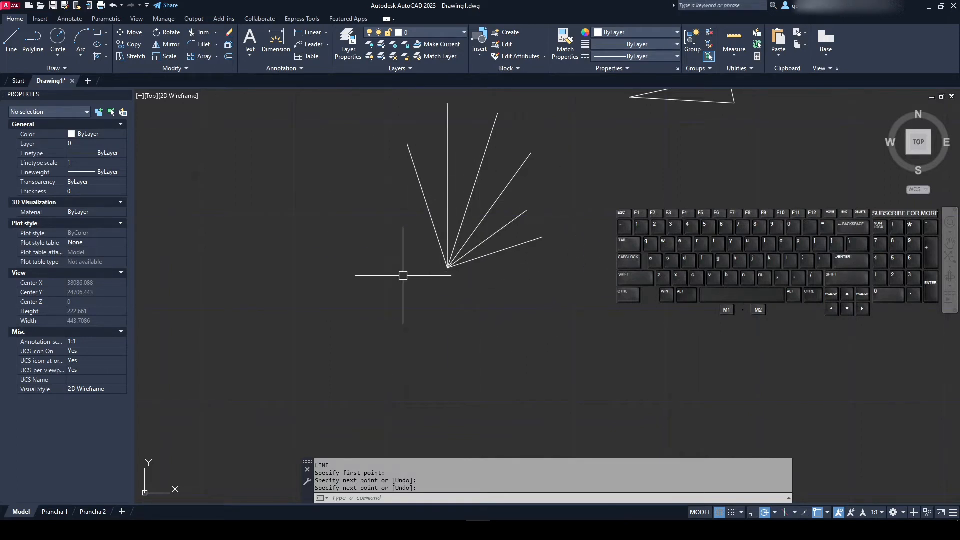
pyautogui.write('L')
pyautogui.press('Return')
pyautogui.click(560, 322)
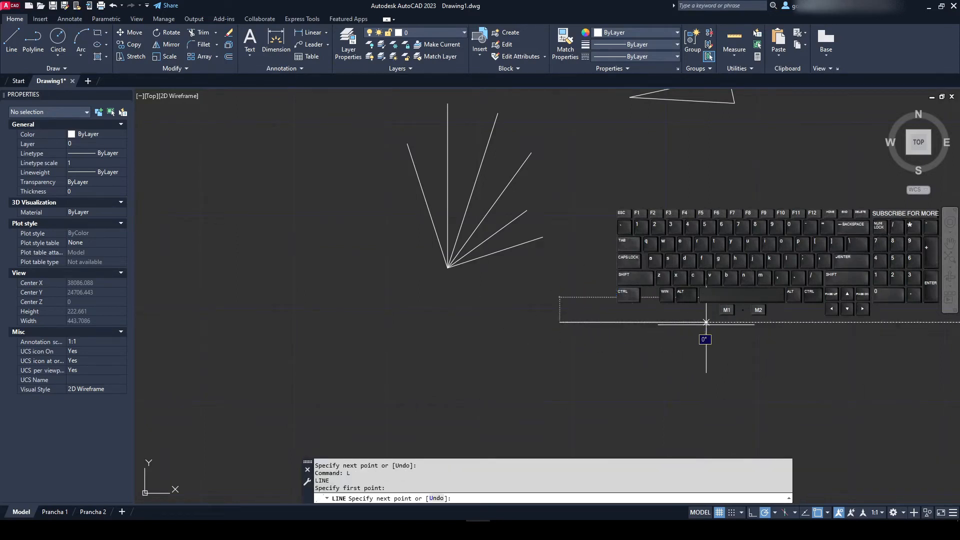
pyautogui.write('100')
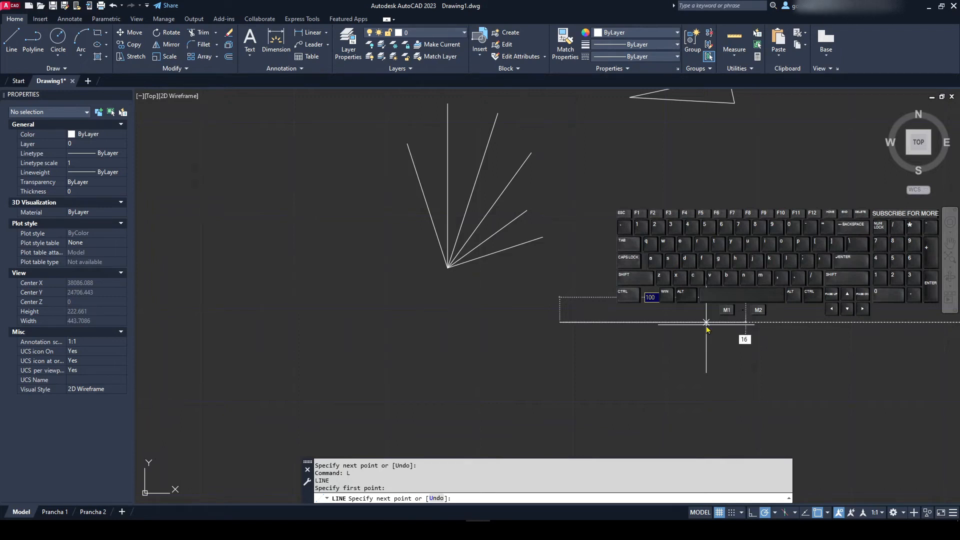
pyautogui.press('Return')
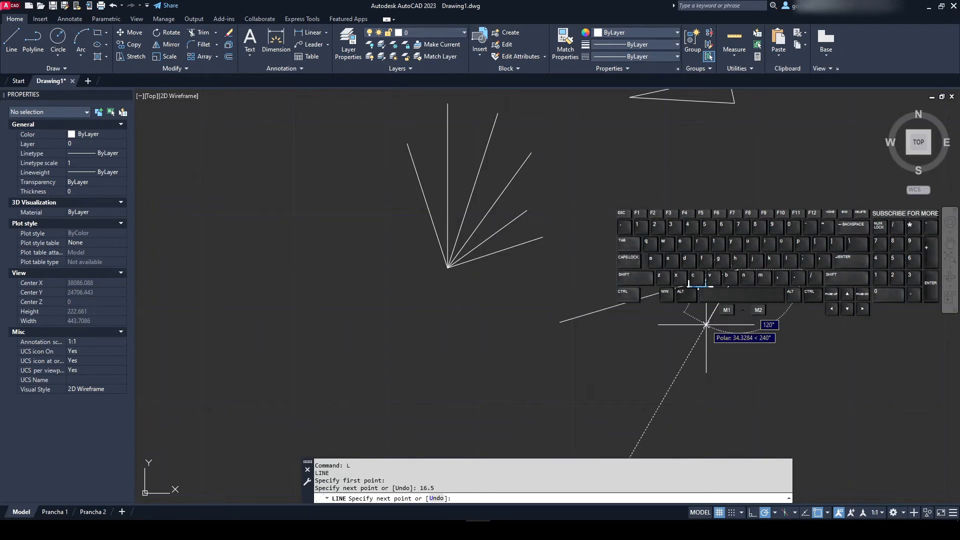
pyautogui.press('Escape')
pyautogui.press('Escape')
pyautogui.click(645, 341)
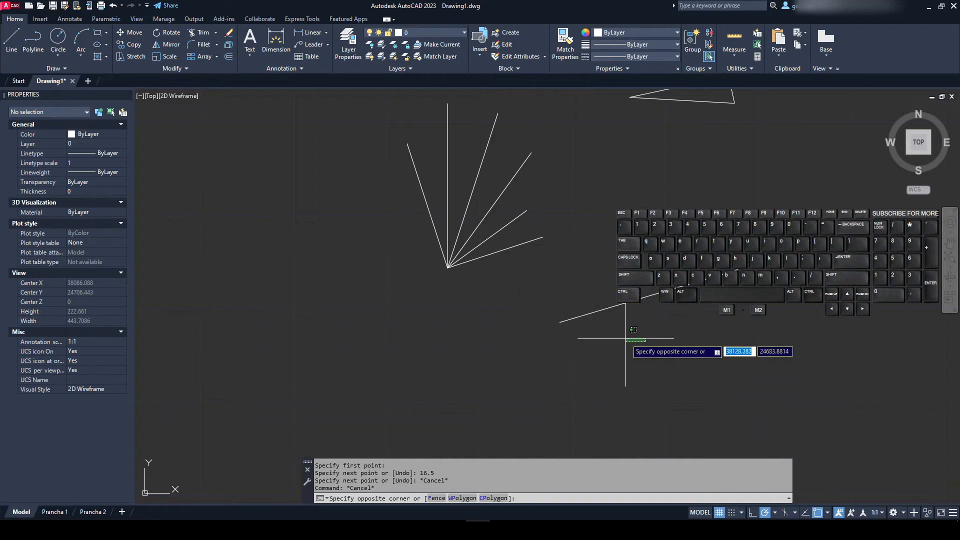
pyautogui.press('Escape')
pyautogui.press('Escape')
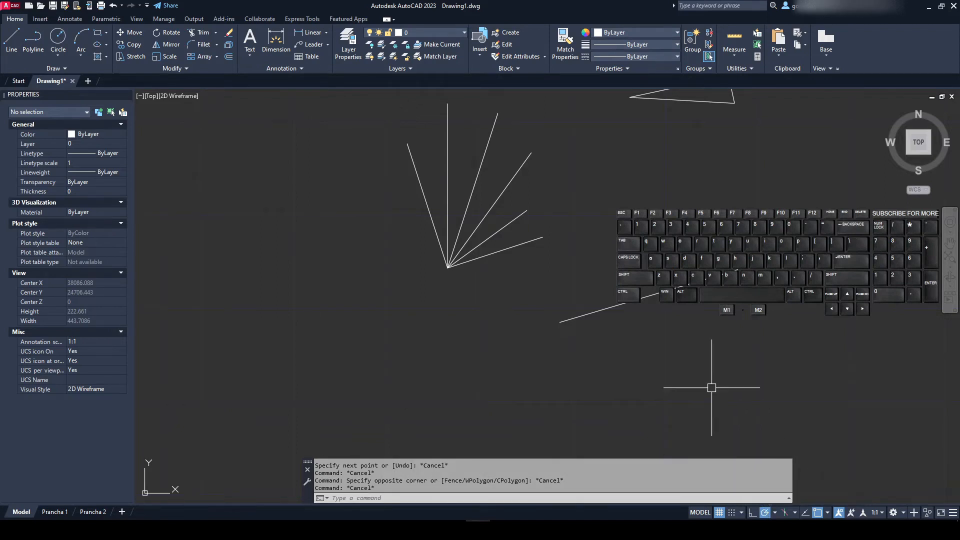
# - Toggle polar tracking off and on twice, leaving it on
pyautogui.press('F10')
pyautogui.press('F10')
pyautogui.press('F10')
pyautogui.press('F10')
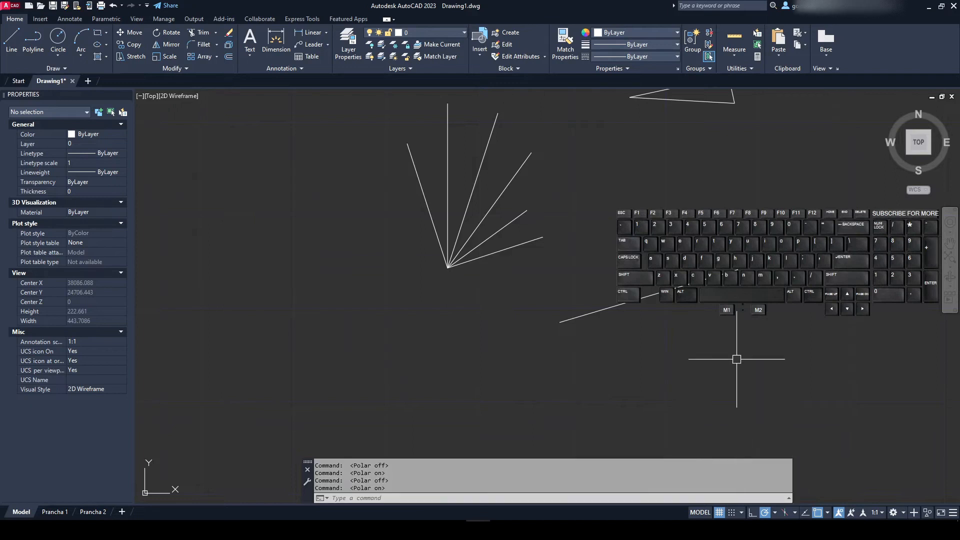
# - Toggle Ortho mode on, off and on again, and return to polar tracking
pyautogui.press('F8')
pyautogui.press('F8')
pyautogui.press('F8')
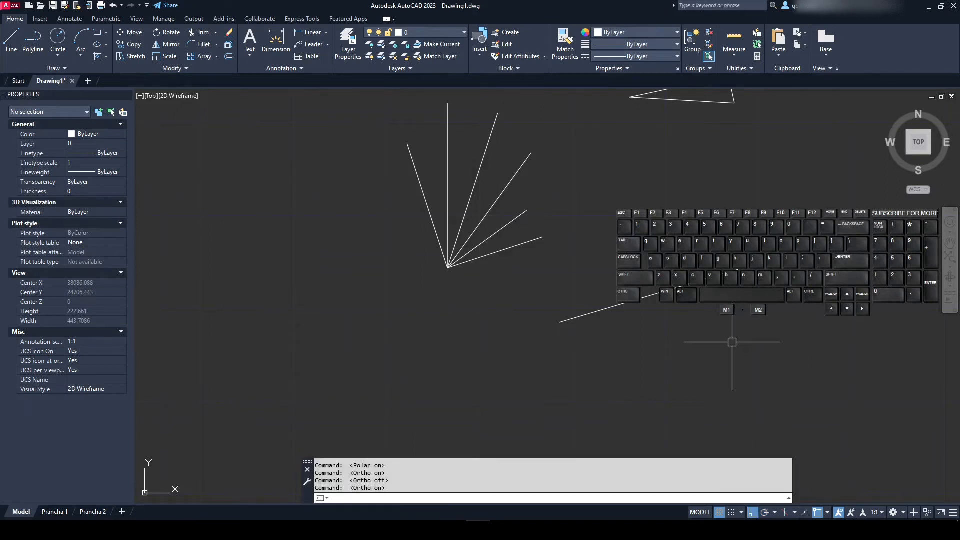
pyautogui.write('0')
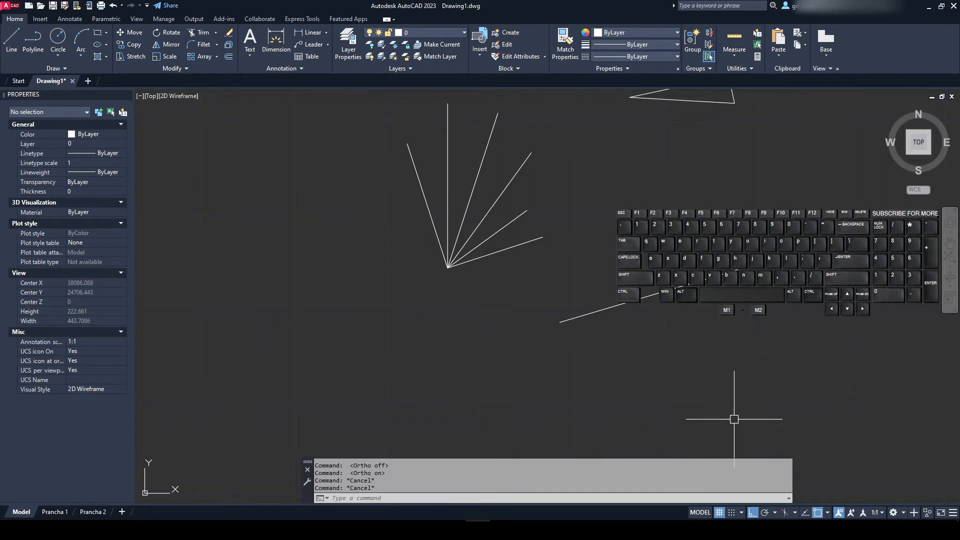
pyautogui.click(765, 512)
pyautogui.press('Escape')
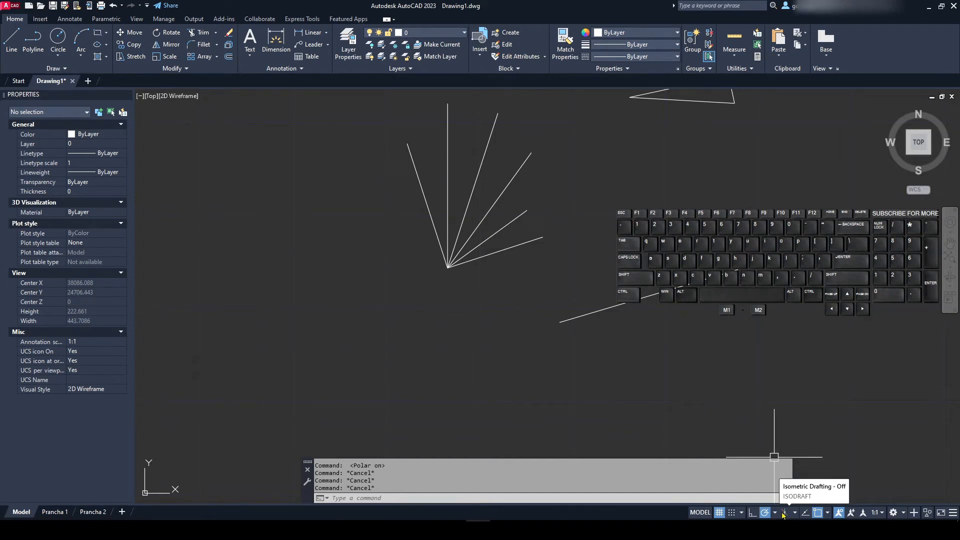
# - Turn on isometric drafting and draw four connected line segments along the 30°, 90° and 150° axes left of the existing shapes
pyautogui.click(783, 513)
pyautogui.scroll(-2, 666, 393)
pyautogui.press('Escape')
pyautogui.press('Escape')
pyautogui.write('L')
pyautogui.press('Return')
pyautogui.moveTo(495, 232); pyautogui.dragTo(690, 360, button='middle')
pyautogui.click(636, 276)
pyautogui.click(562, 235)
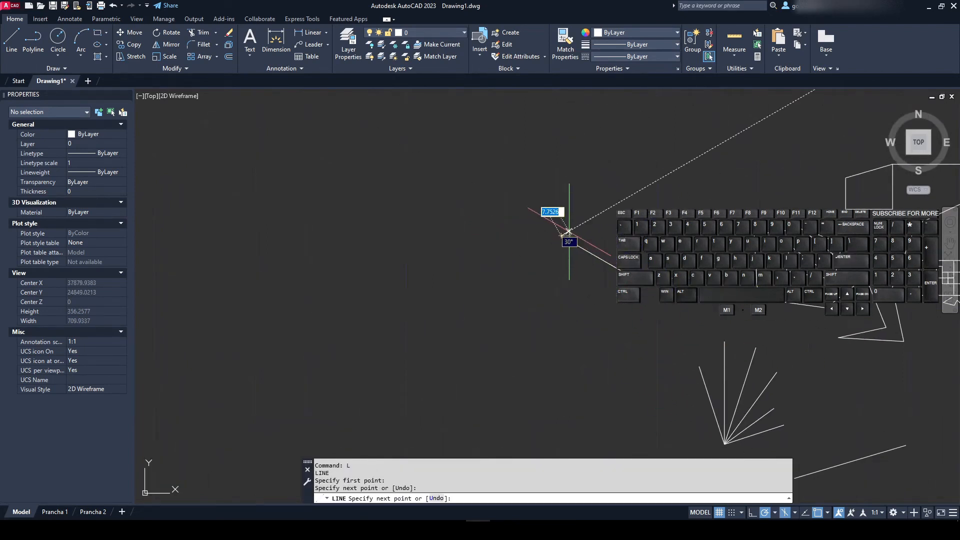
pyautogui.click(675, 169)
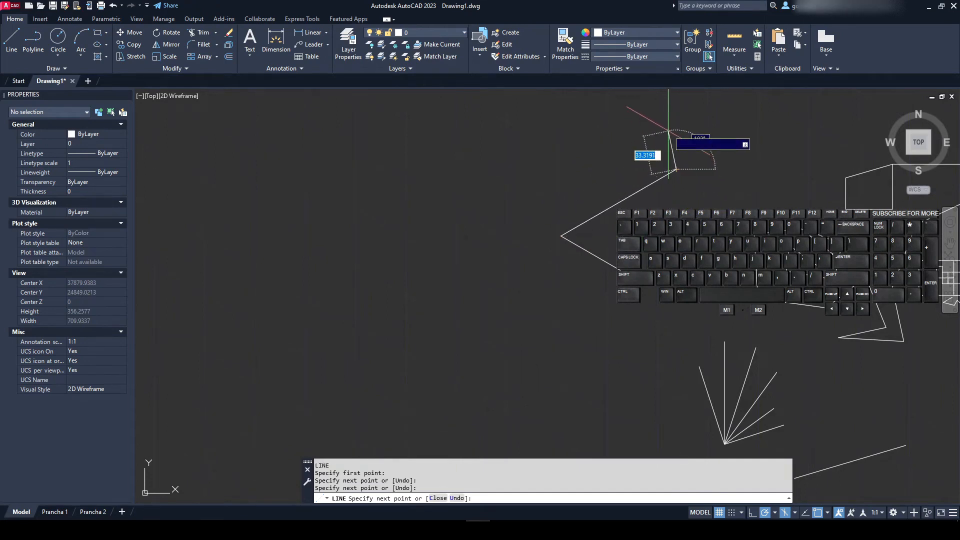
pyautogui.click(676, 103)
pyautogui.click(685, 110)
pyautogui.press('Return')
# - Draw five connected isometric segments from the first chain's leftmost corner, going up, down-left, down, down-right and down-left
pyautogui.press('Return')
pyautogui.click(561, 235)
pyautogui.click(561, 175)
pyautogui.click(525, 195)
pyautogui.click(525, 232)
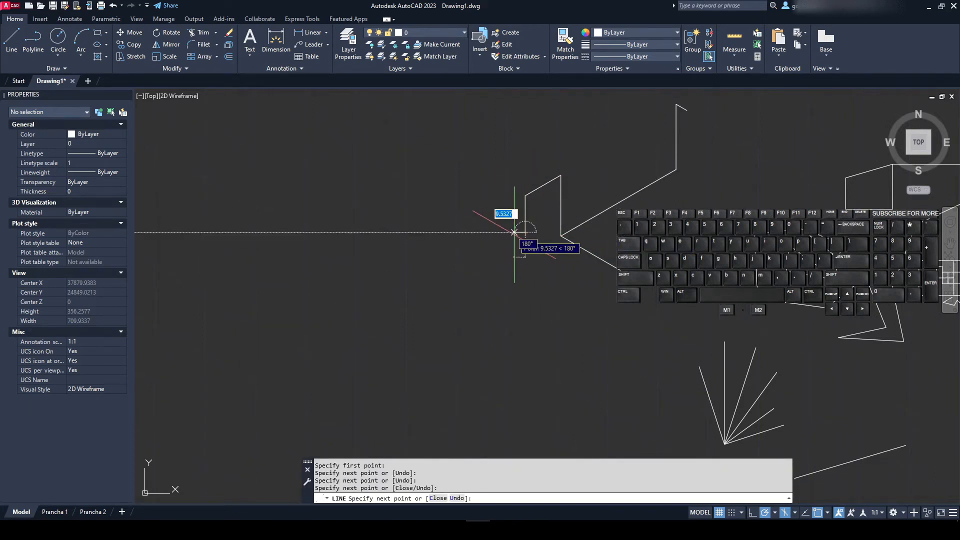
pyautogui.click(590, 269)
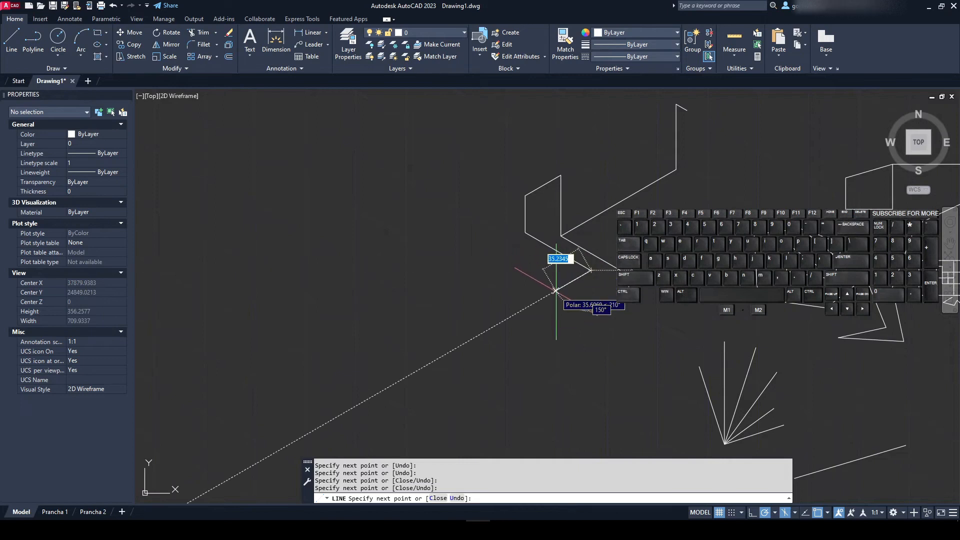
pyautogui.click(548, 294)
pyautogui.press('Return')
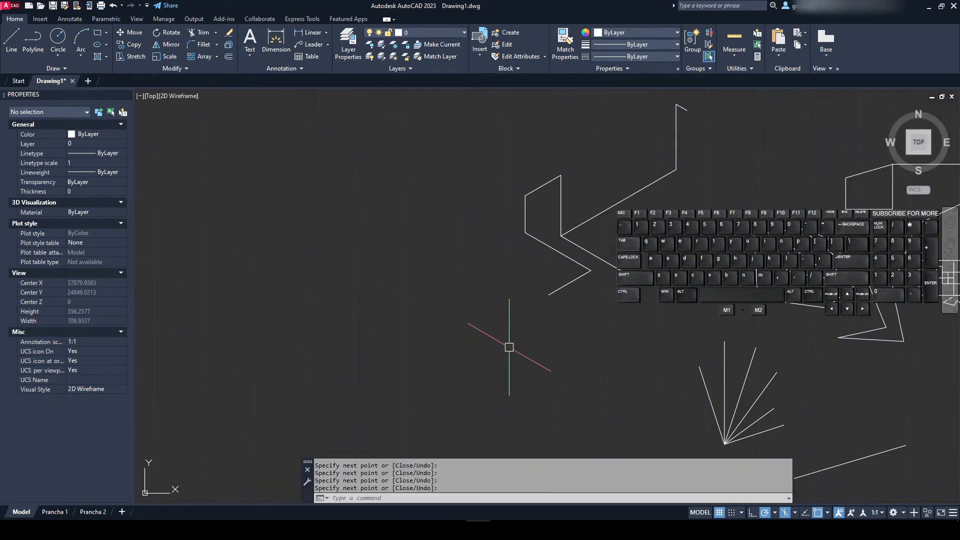
pyautogui.scroll(-2, 516, 310)
pyautogui.press('Escape')
pyautogui.press('Escape')
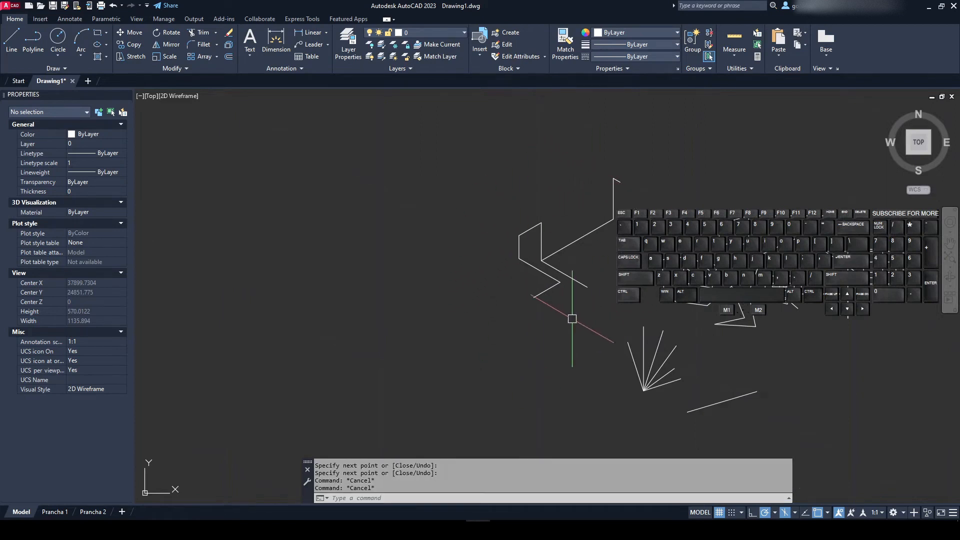
pyautogui.moveTo(271, 337); pyautogui.dragTo(315, 306, button='middle')
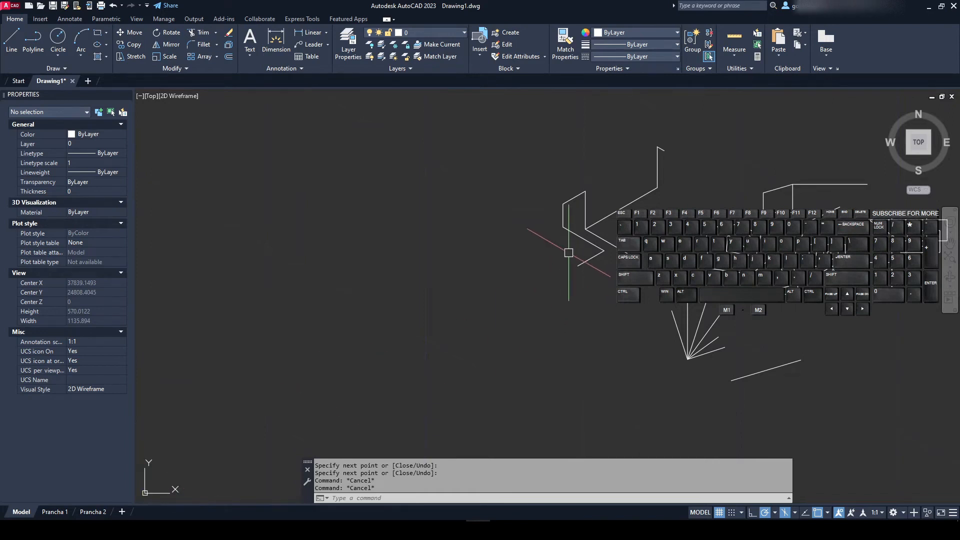
# - Turn off isometric drafting and turn on object snap tracking
pyautogui.moveTo(570, 251); pyautogui.dragTo(481, 305, button='middle')
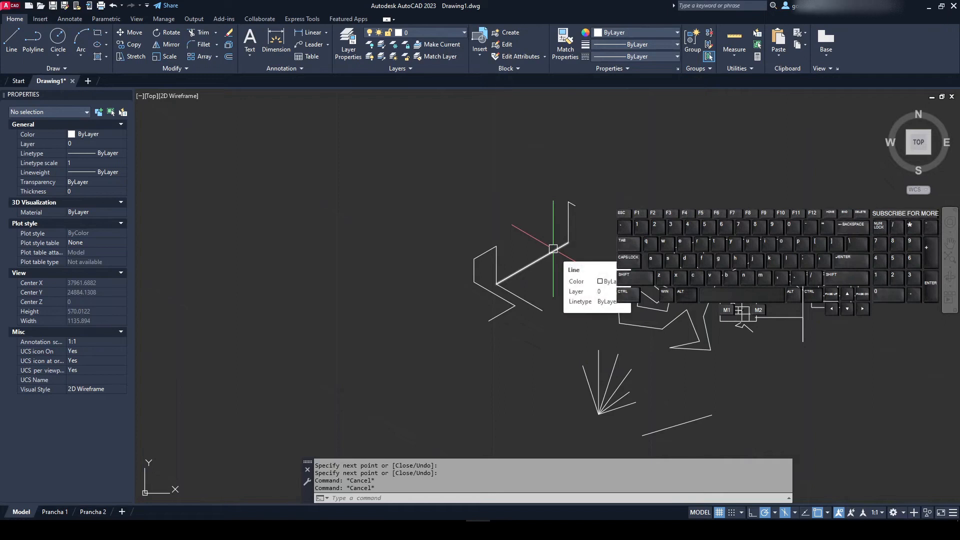
pyautogui.press('Escape')
pyautogui.press('Escape')
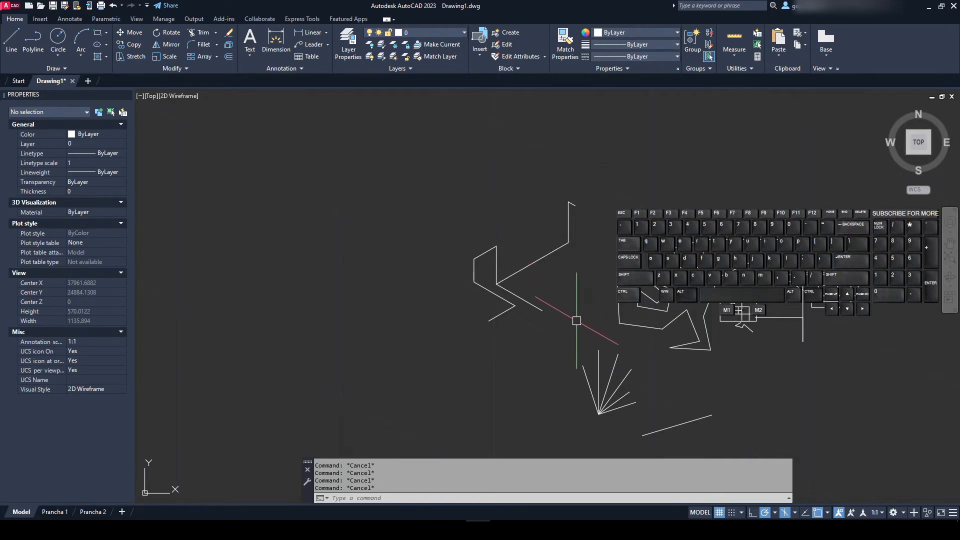
pyautogui.click(785, 512)
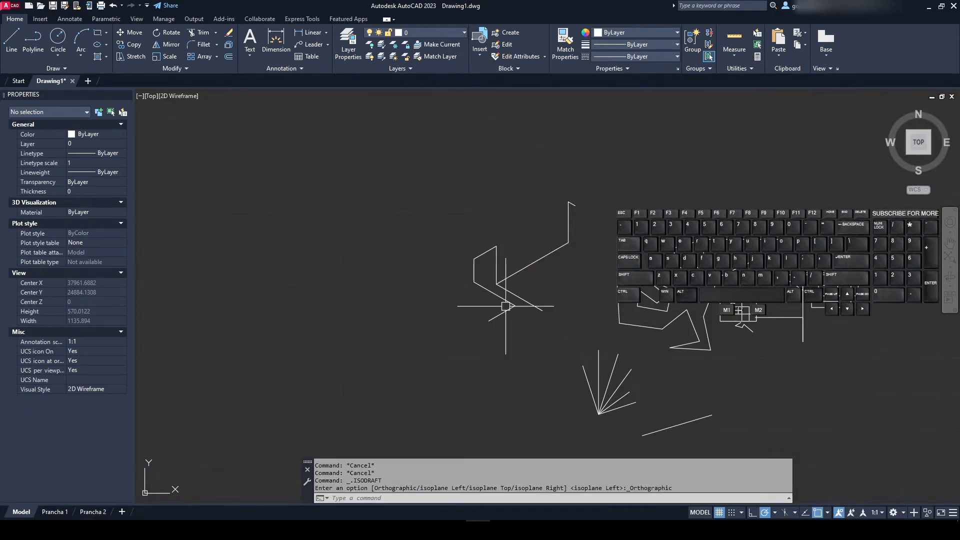
pyautogui.moveTo(475, 291); pyautogui.dragTo(385, 299, button='middle')
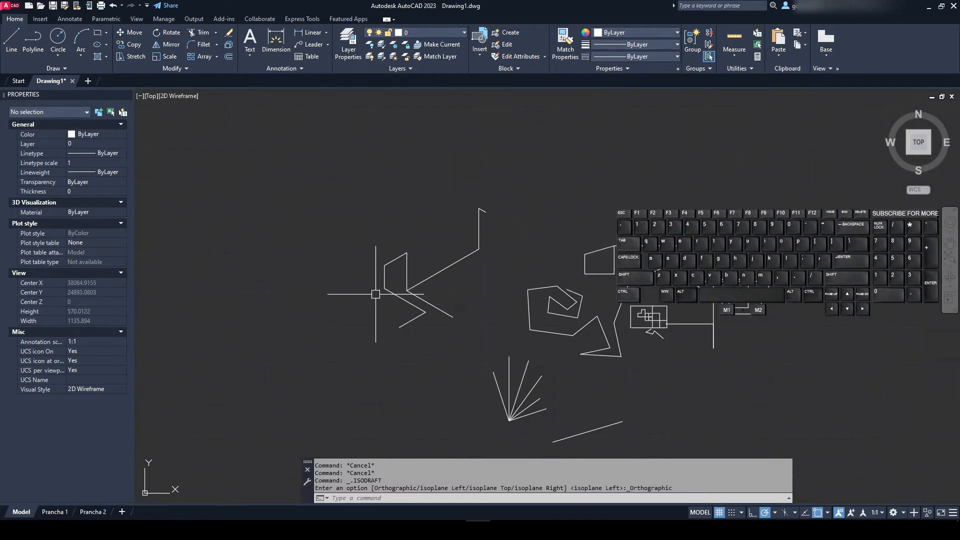
pyautogui.click(805, 513)
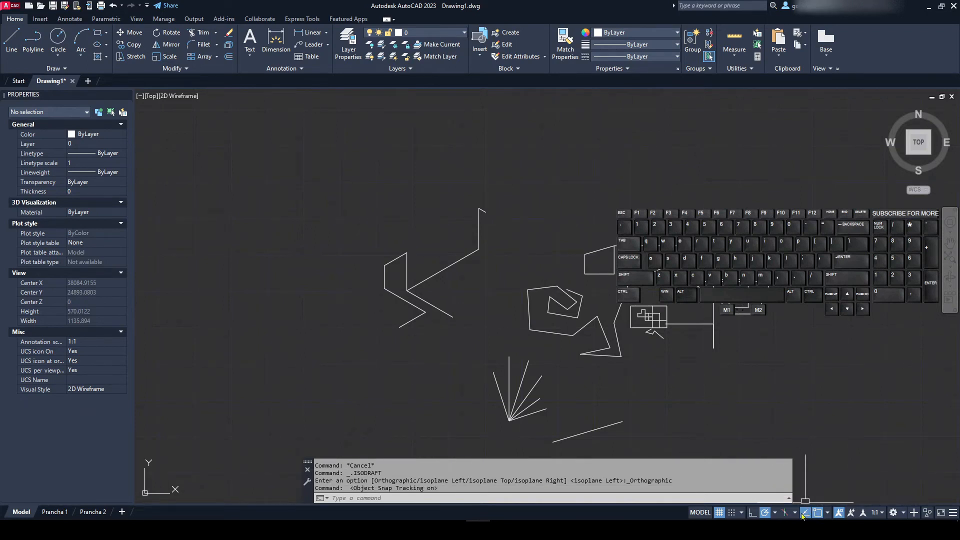
pyautogui.press('Escape')
pyautogui.press('Escape')
pyautogui.write('L')
pyautogui.press('Return')
pyautogui.click(727, 391)
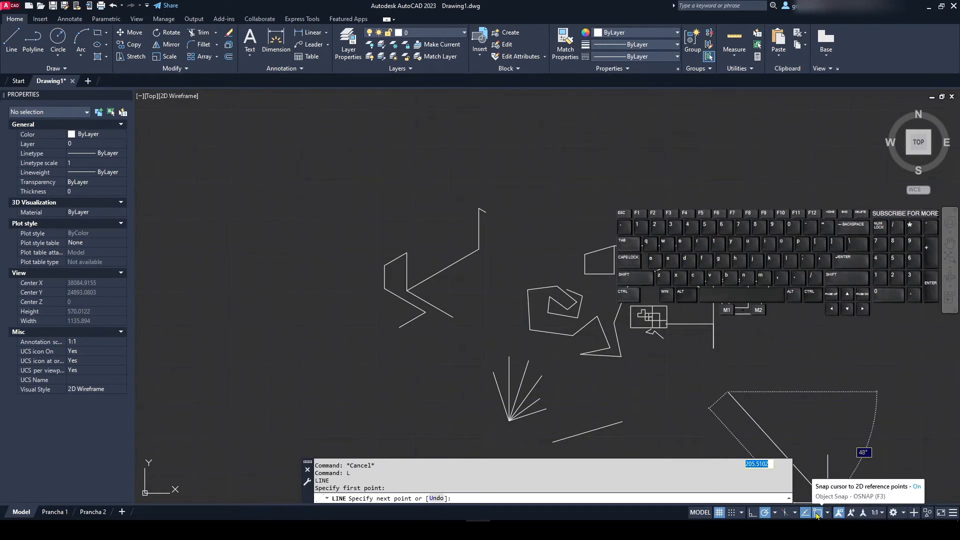
pyautogui.press('Escape')
pyautogui.press('Escape')
pyautogui.press('Escape')
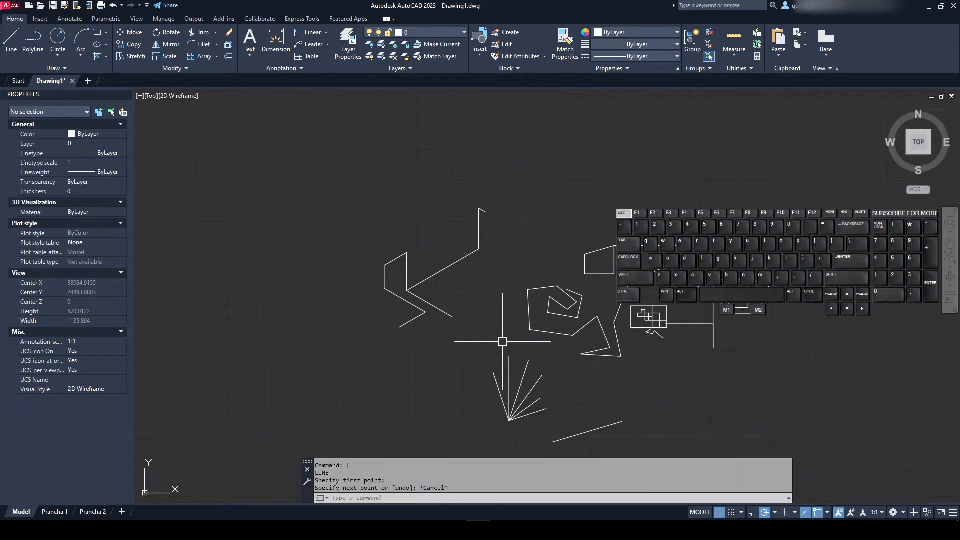
# - Erase all the practice lines from the drawing
pyautogui.scroll(-2, 315, 193)
pyautogui.moveTo(315, 193); pyautogui.dragTo(321, 244, button='middle')
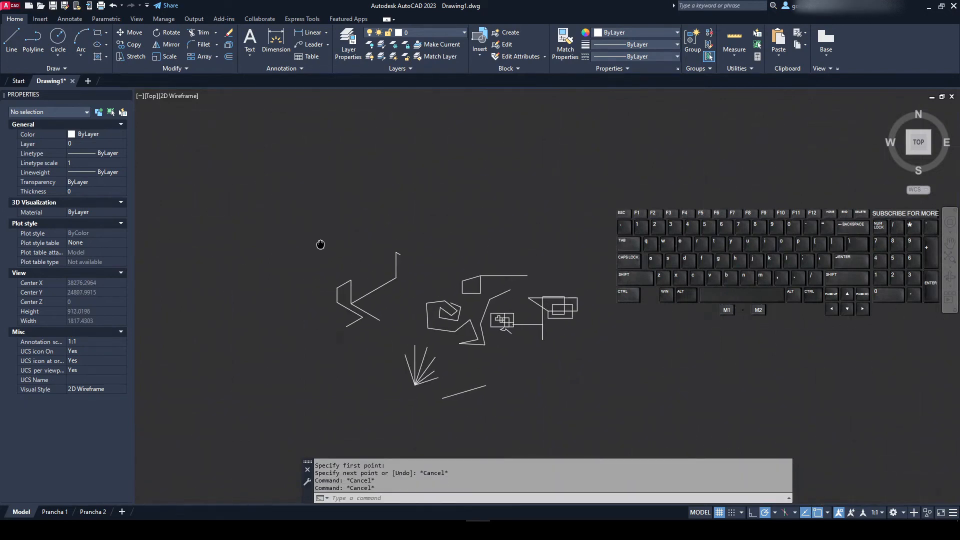
pyautogui.click(306, 208)
pyautogui.click(608, 424)
pyautogui.press('Delete')
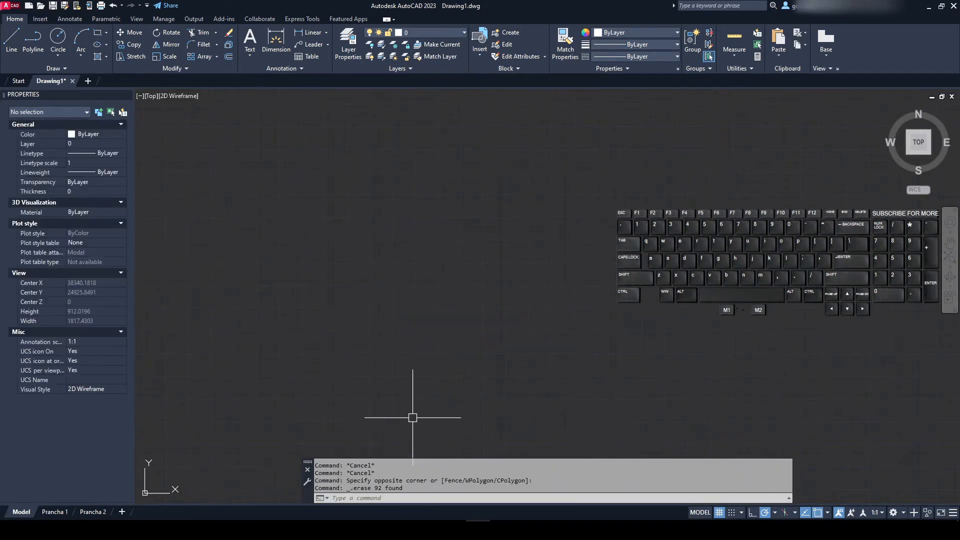
pyautogui.moveTo(369, 337); pyautogui.dragTo(407, 344, button='middle')
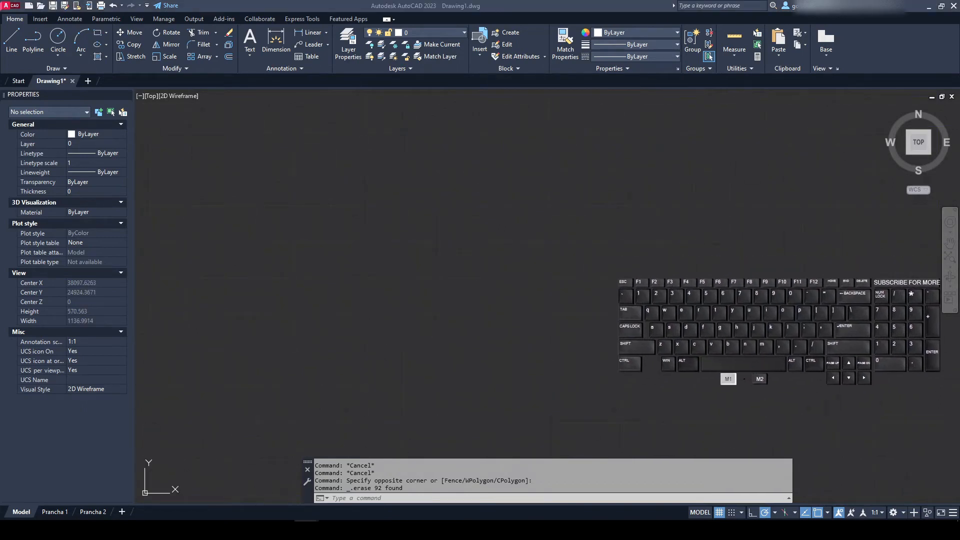
pyautogui.press('Escape')
pyautogui.press('Escape')
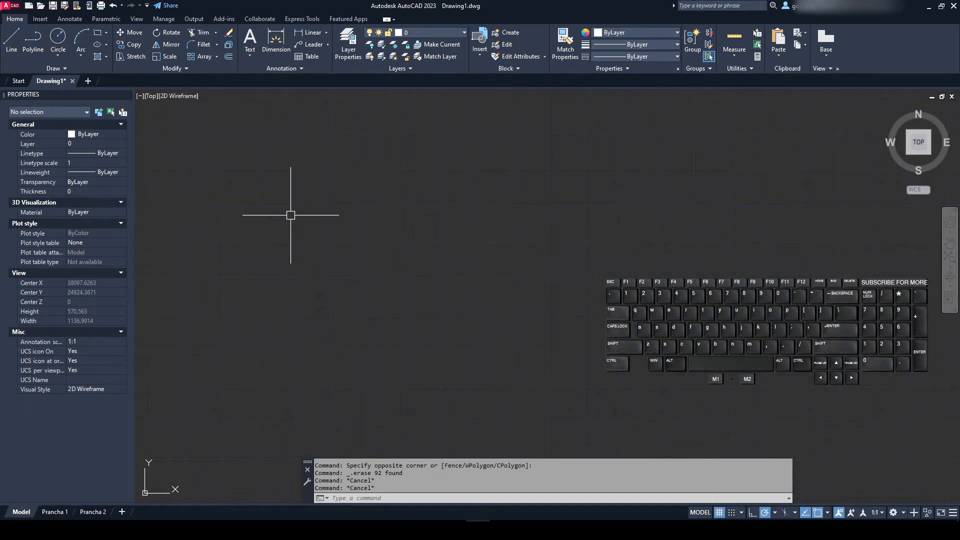
pyautogui.write('L')
pyautogui.press('Return')
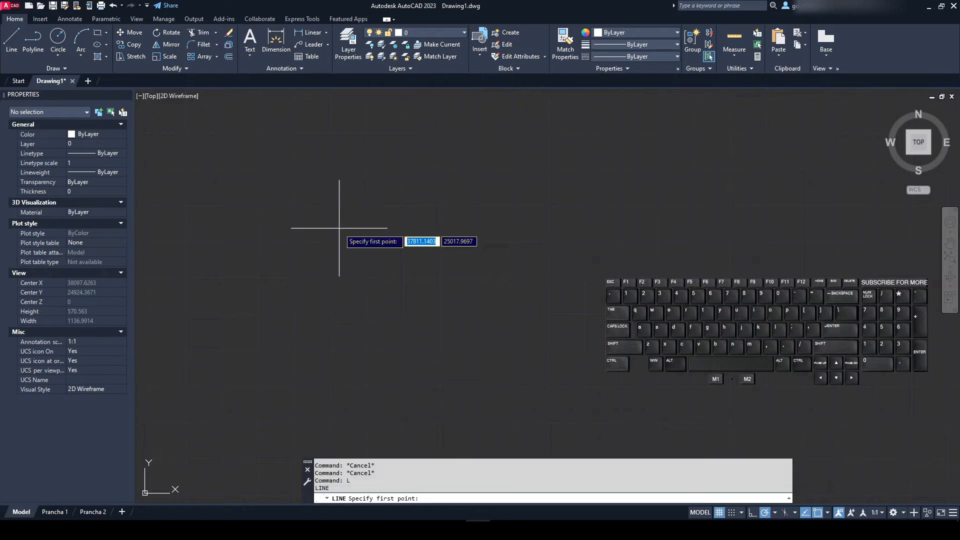
pyautogui.press('Escape')
pyautogui.press('Escape')
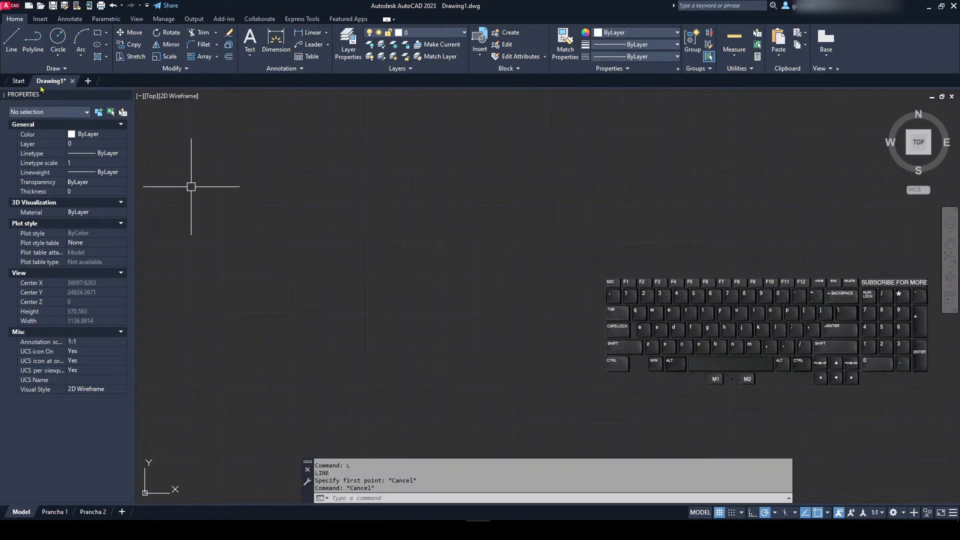
# - Draw a horizontal line 10 units long toward the right in the empty drawing
pyautogui.click(8, 43)
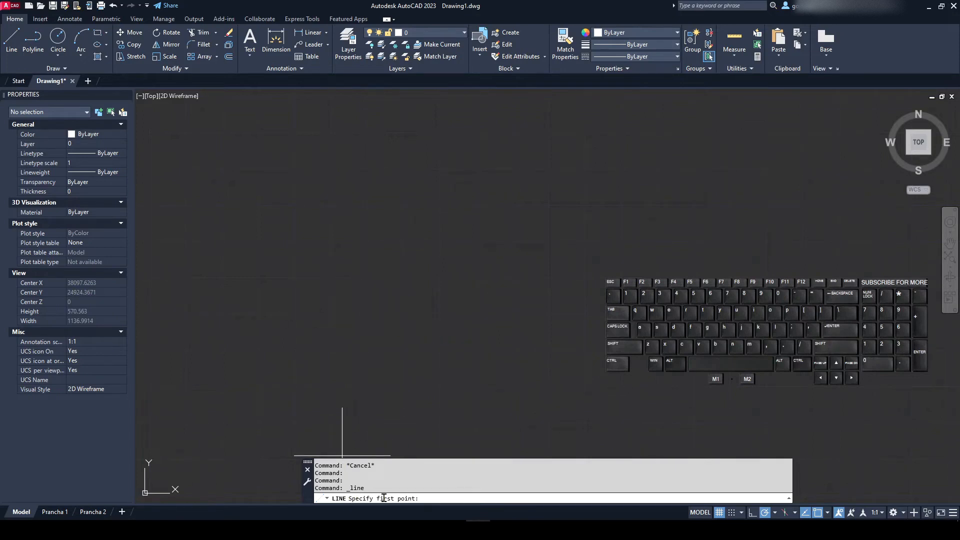
pyautogui.click(360, 230)
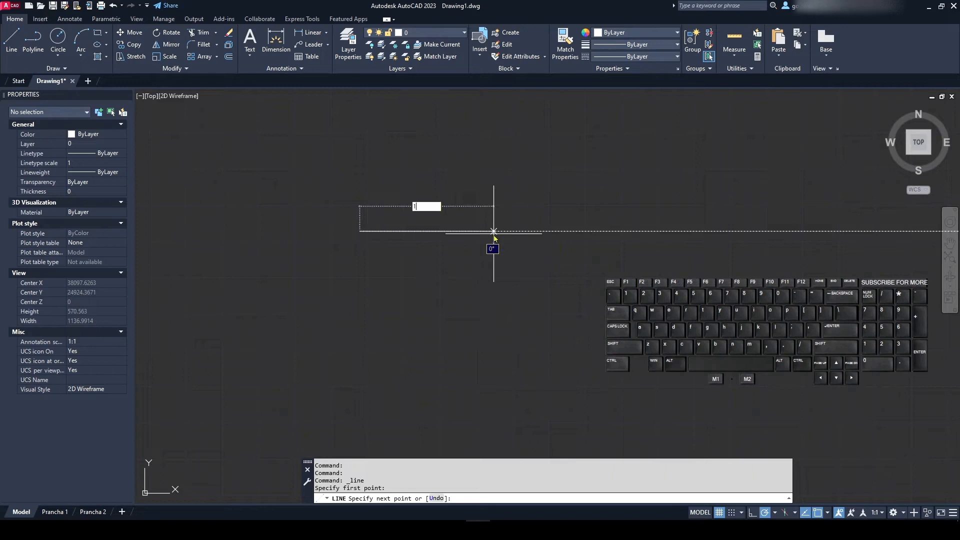
pyautogui.press('Return')
pyautogui.scroll(6, 494, 235)
pyautogui.press('Escape')
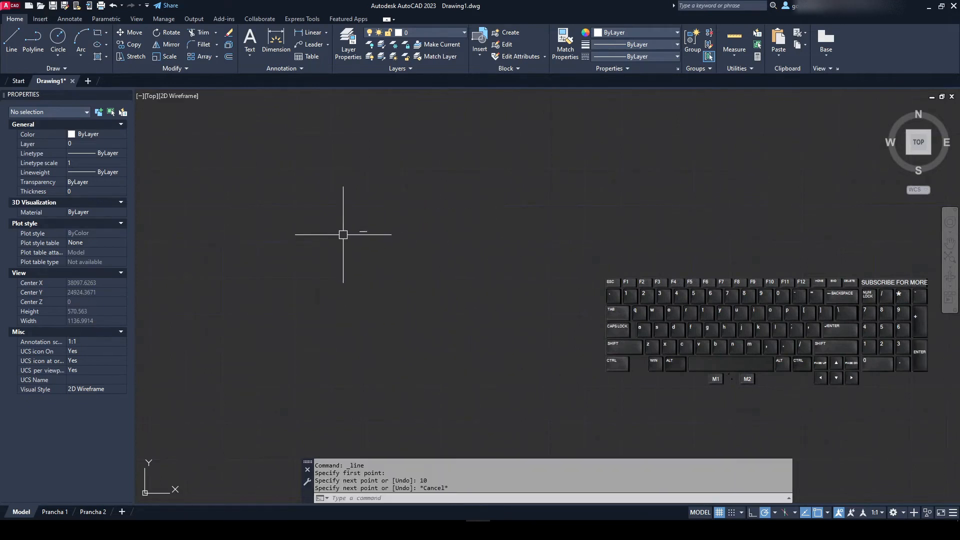
# - Copy the horizontal line 0.15 units straight up to form a parallel pair
pyautogui.scroll(8, 485, 200)
pyautogui.moveTo(484, 208); pyautogui.dragTo(524, 290, button='middle')
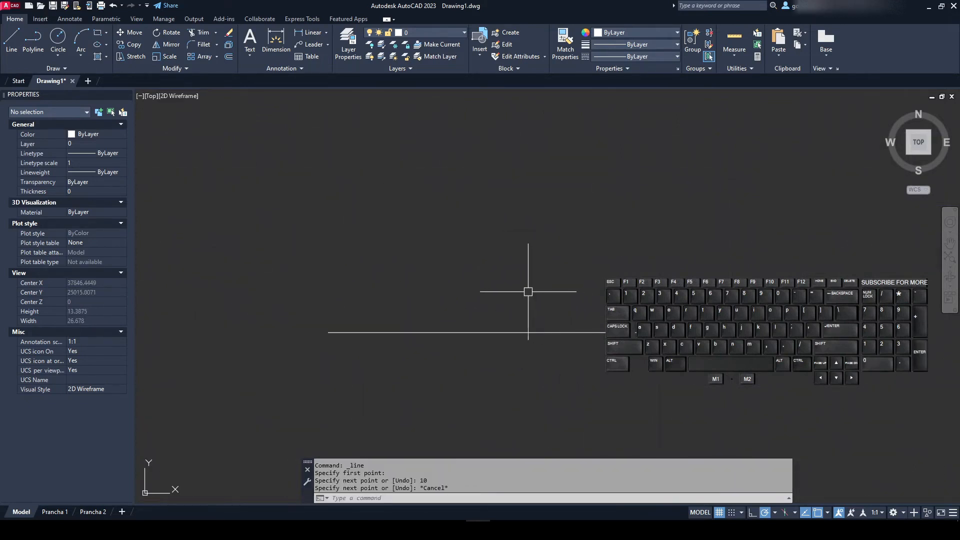
pyautogui.scroll(-2, 532, 296)
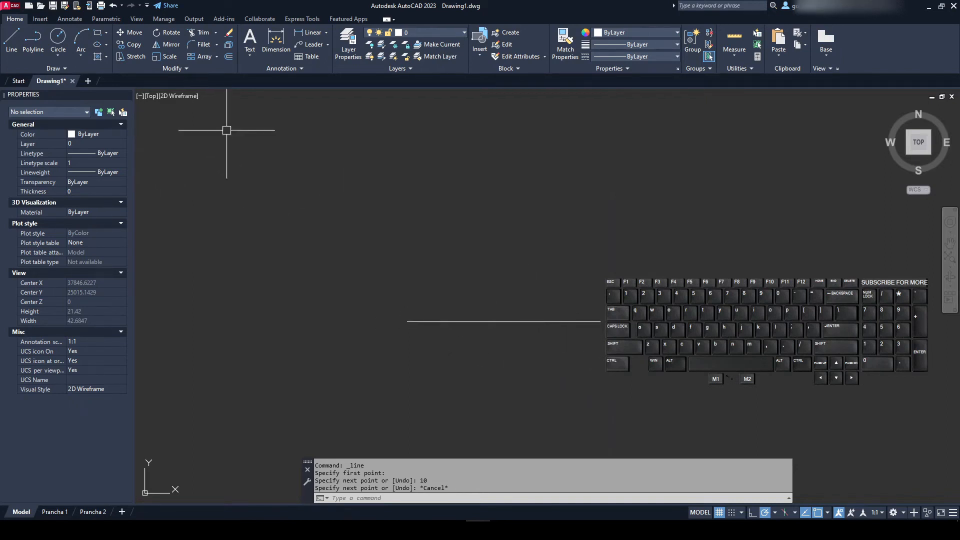
pyautogui.click(129, 44)
pyautogui.click(465, 320)
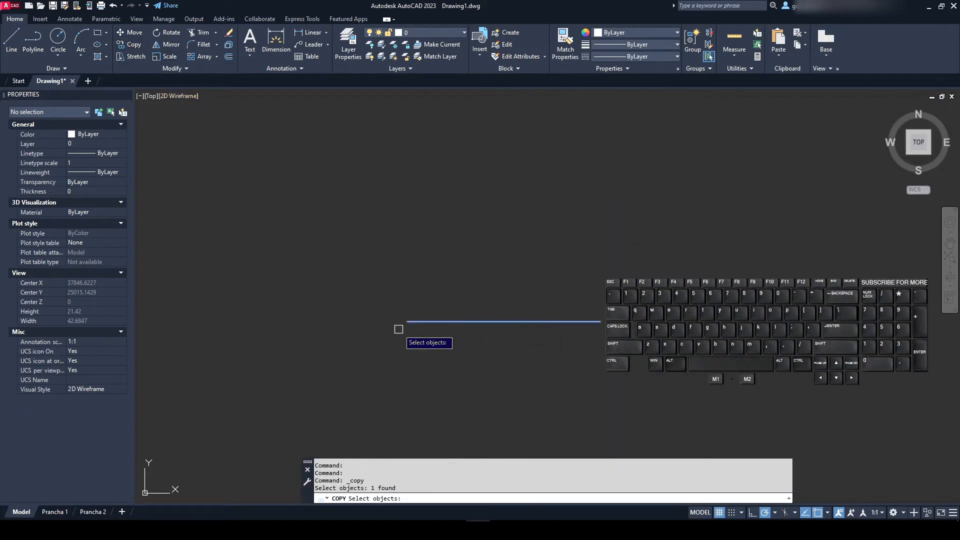
pyautogui.press('Return')
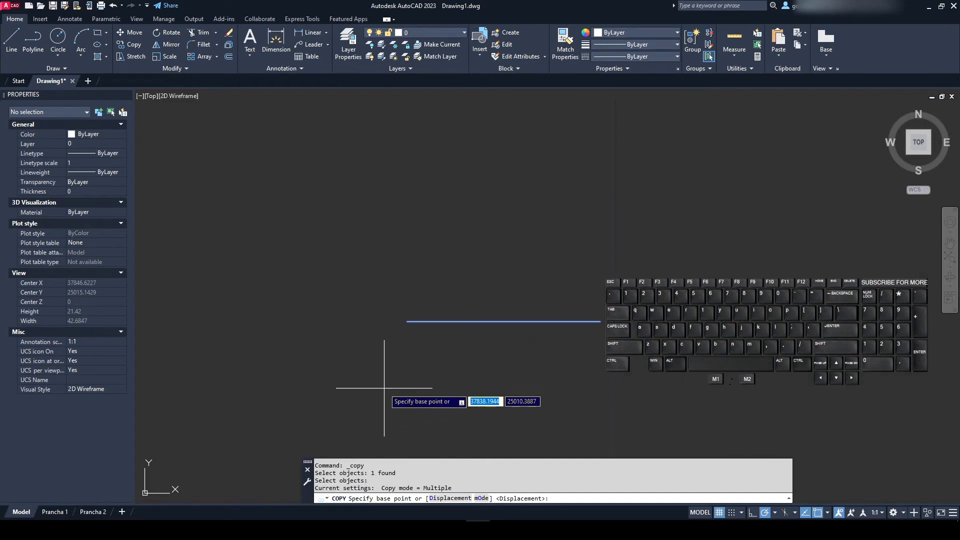
pyautogui.scroll(2, 390, 336)
pyautogui.click(388, 340)
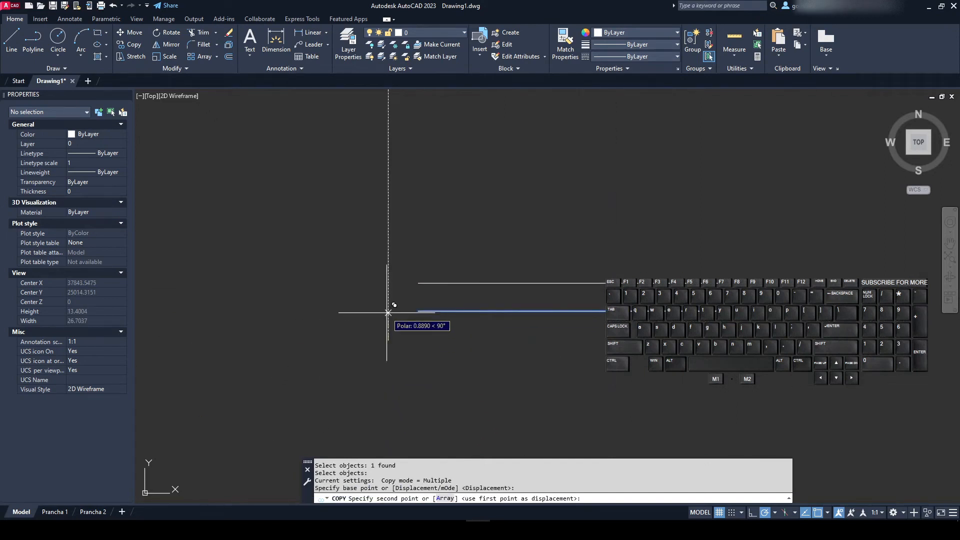
pyautogui.write('0.15')
pyautogui.press('Return')
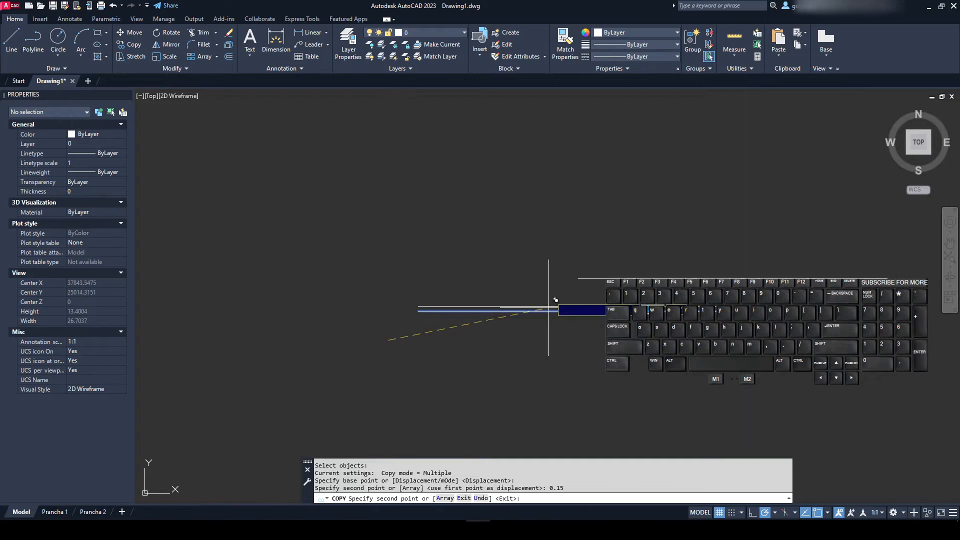
pyautogui.press('Escape')
pyautogui.press('Escape')
# - Turn off object snap and object snap tracking, and draw a vertical line down from the lower horizontal line's right end
pyautogui.scroll(2, 720, 340)
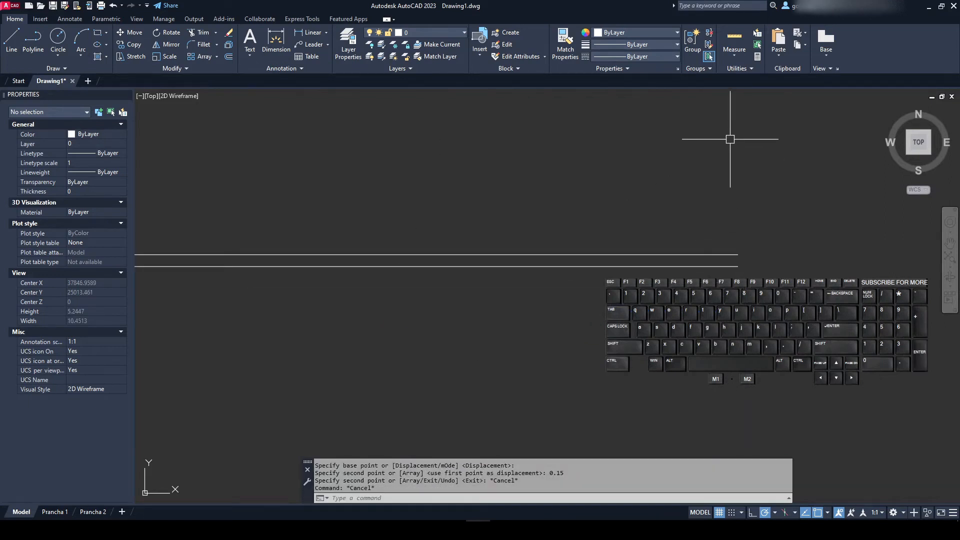
pyautogui.click(12, 41)
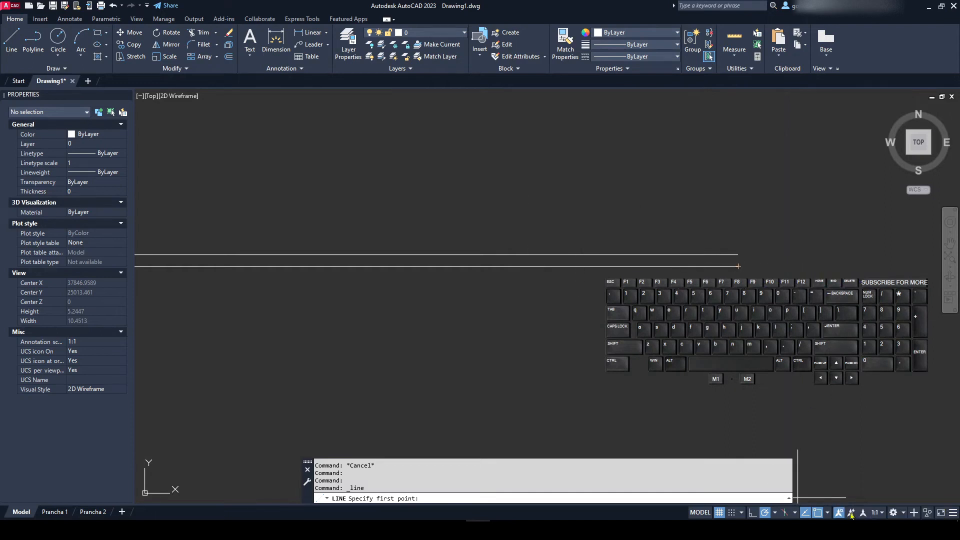
pyautogui.click(806, 512)
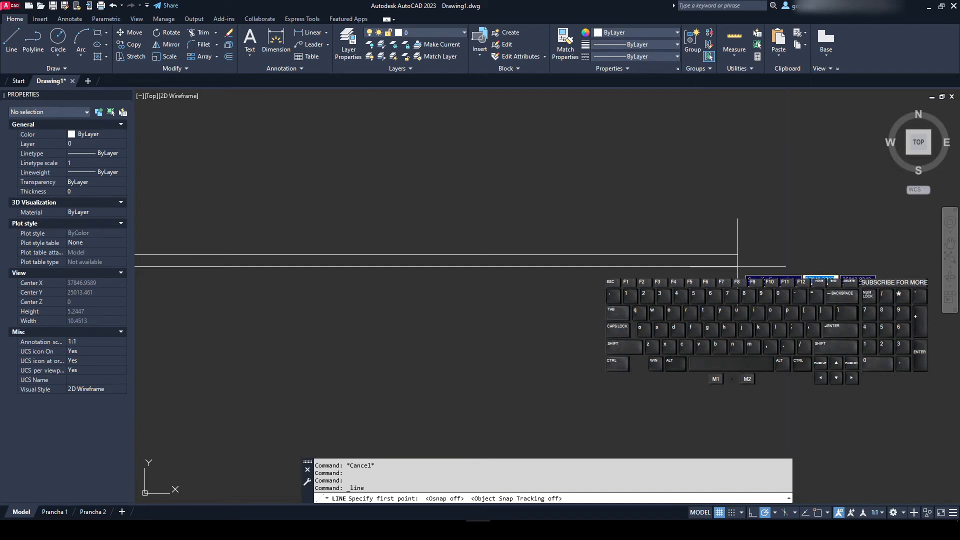
pyautogui.moveTo(646, 240); pyautogui.dragTo(629, 210, button='middle')
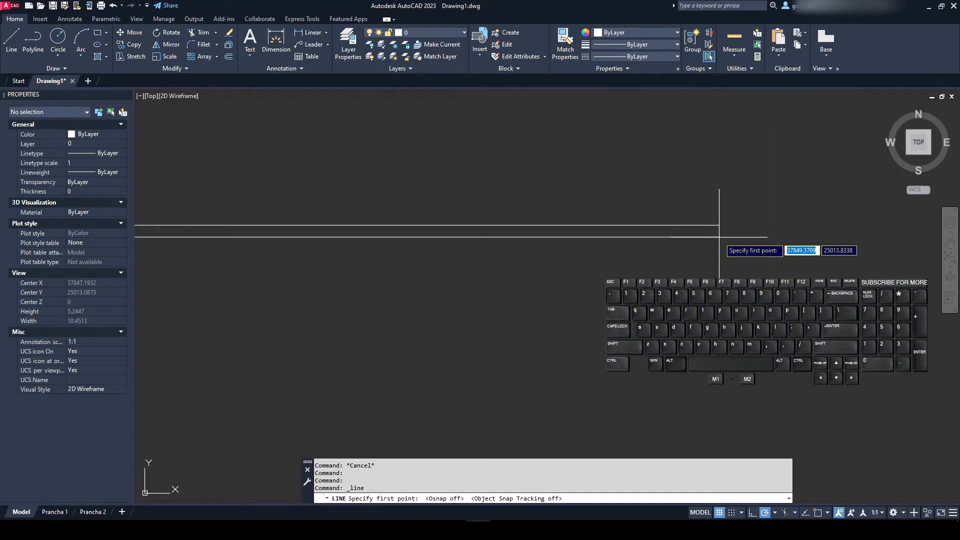
pyautogui.click(719, 236)
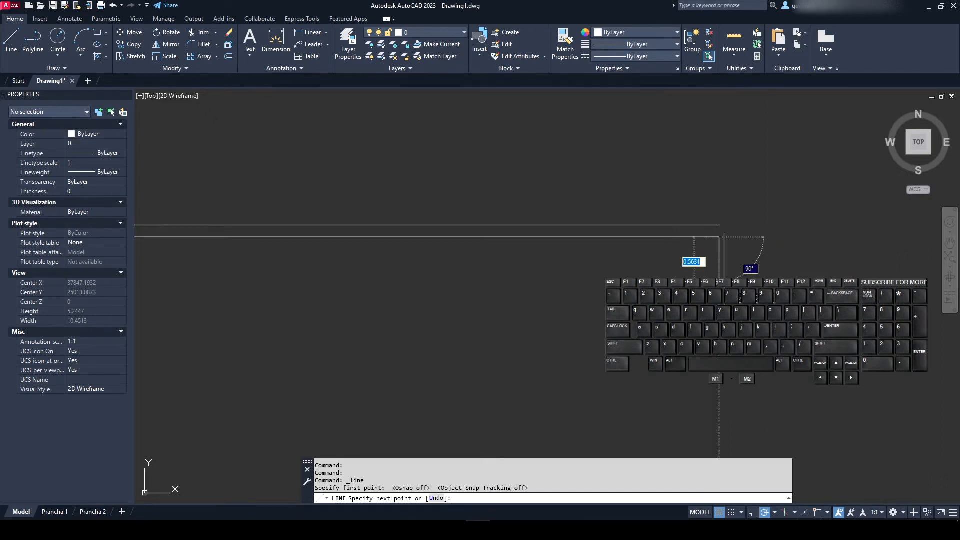
pyautogui.click(718, 411)
pyautogui.press('Return')
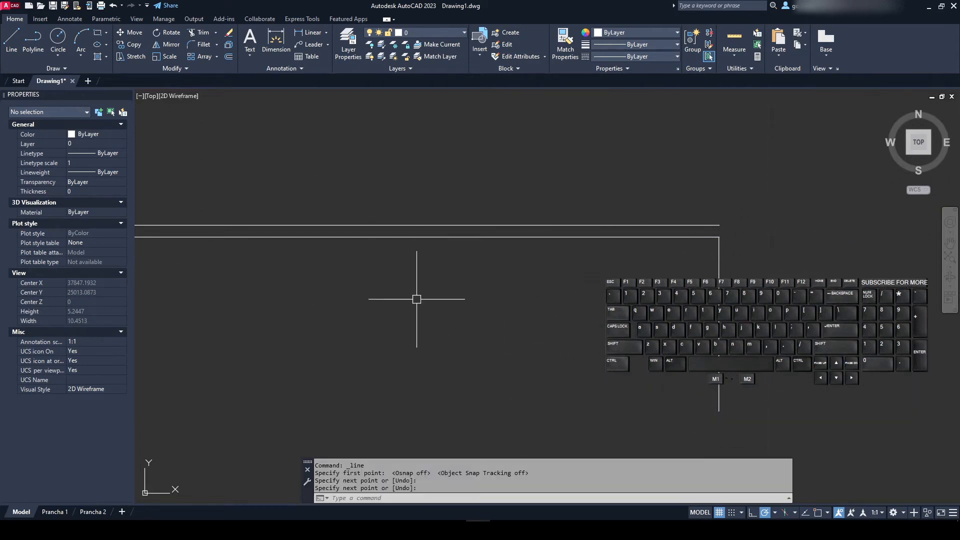
# - Copy the vertical line 0.15 units to the right
pyautogui.click(130, 44)
pyautogui.click(718, 265)
pyautogui.press('Return')
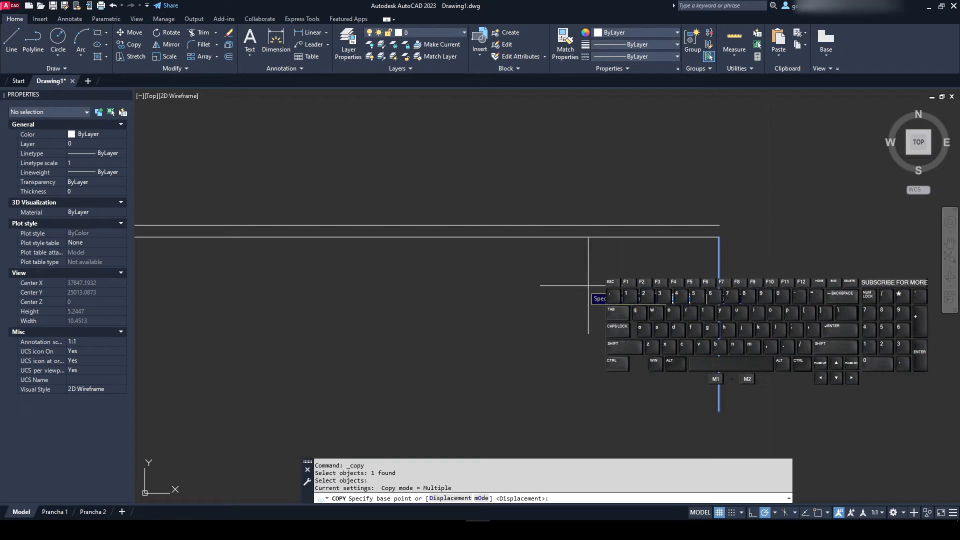
pyautogui.click(571, 280)
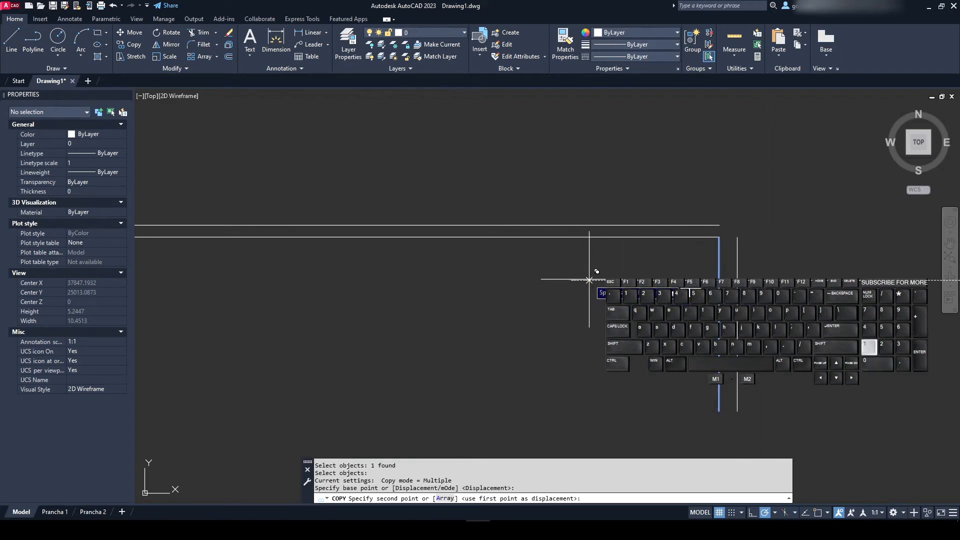
pyautogui.write('0.15')
pyautogui.press('Return')
pyautogui.press('Escape')
pyautogui.press('Escape')
pyautogui.press('Escape')
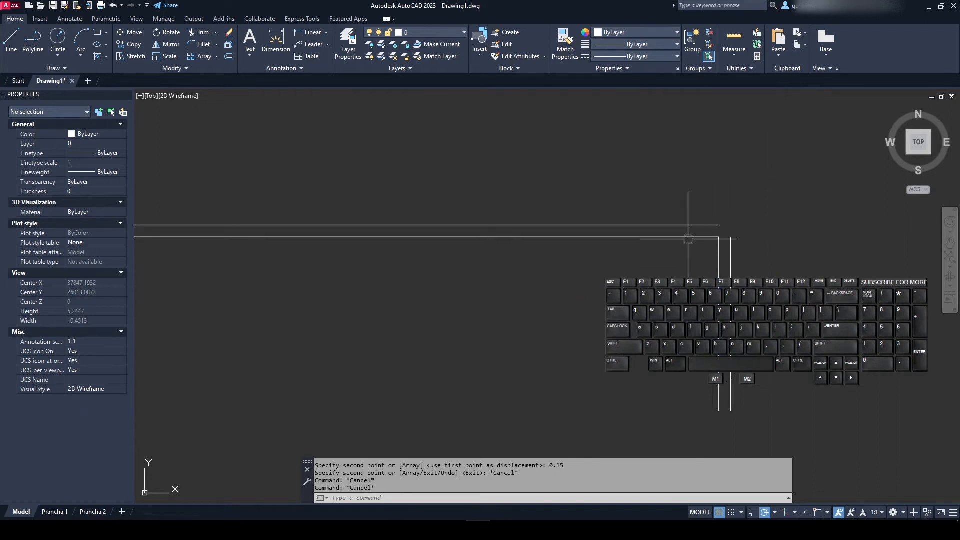
# - Close the outer corner with a horizontal segment about 0.15 long from the upper line's right end and a short segment down to the copied vertical line
pyautogui.write('L')
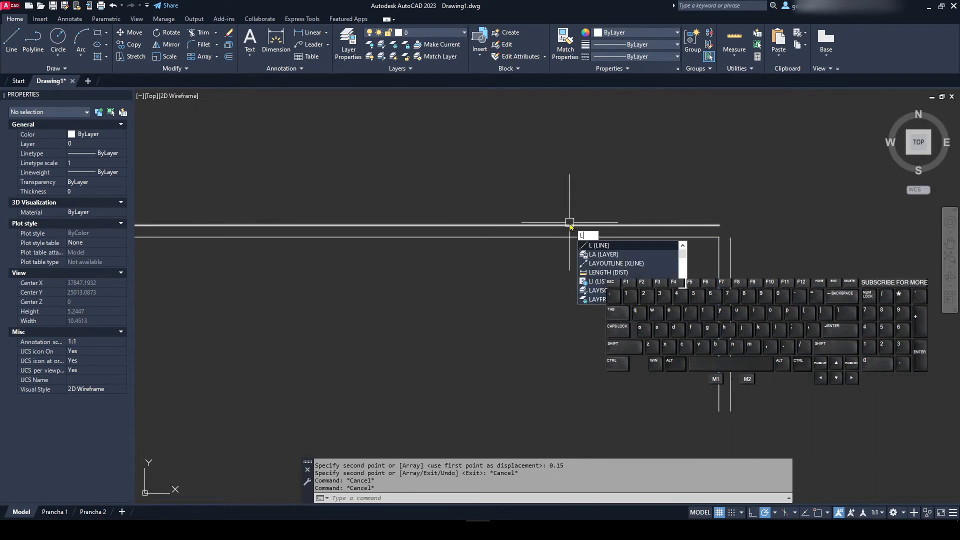
pyautogui.press('Return')
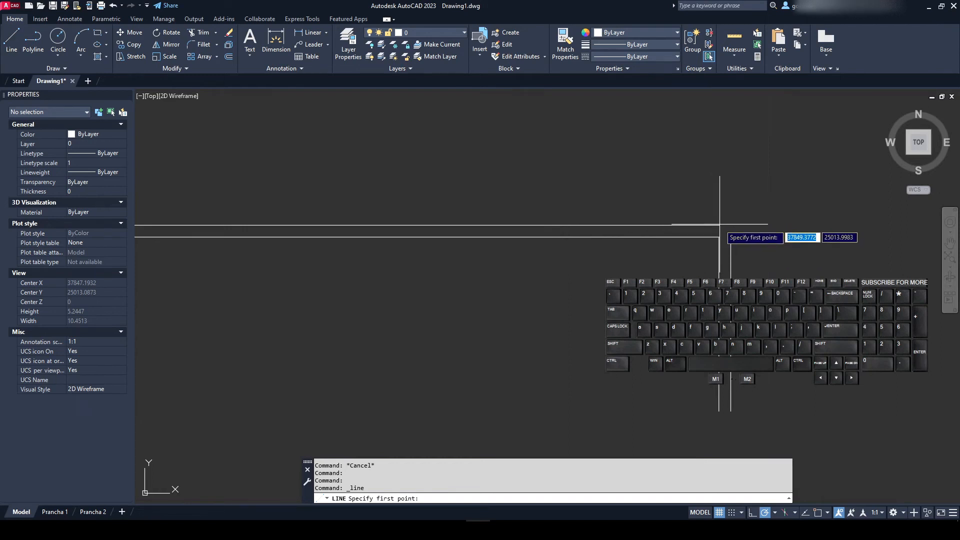
pyautogui.click(719, 225)
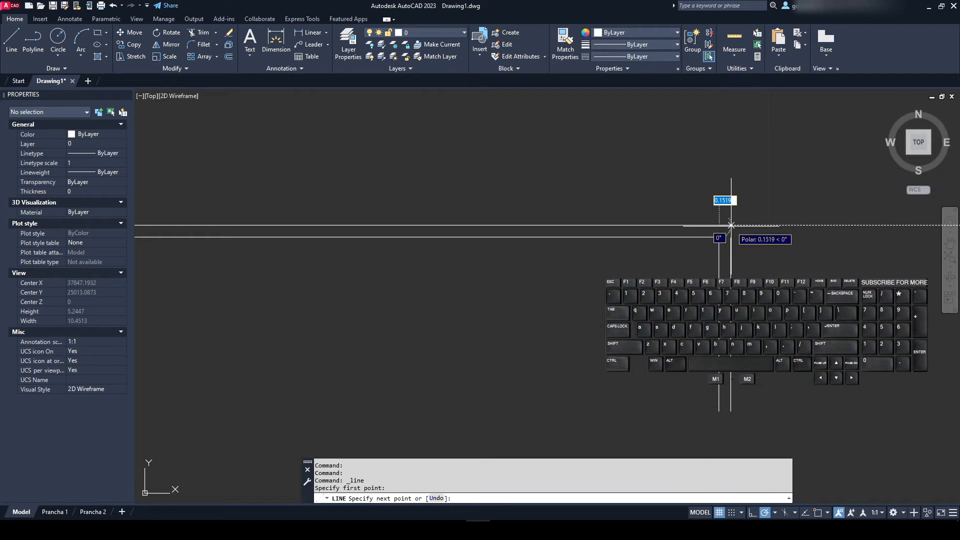
pyautogui.click(730, 237)
pyautogui.press('Escape')
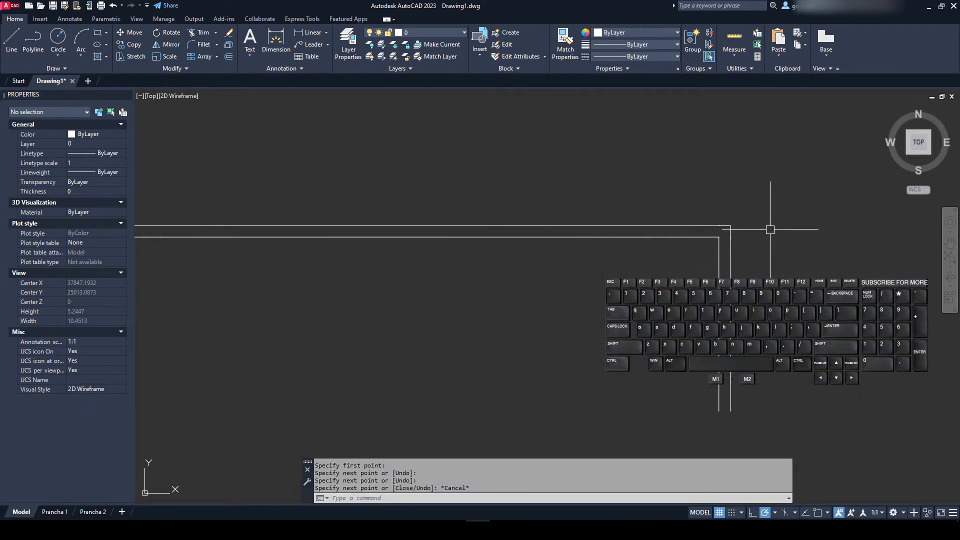
# - Examine at high magnification how the lower horizontal line's right end and the first vertical line meet at the inner corner
pyautogui.scroll(2, 730, 233)
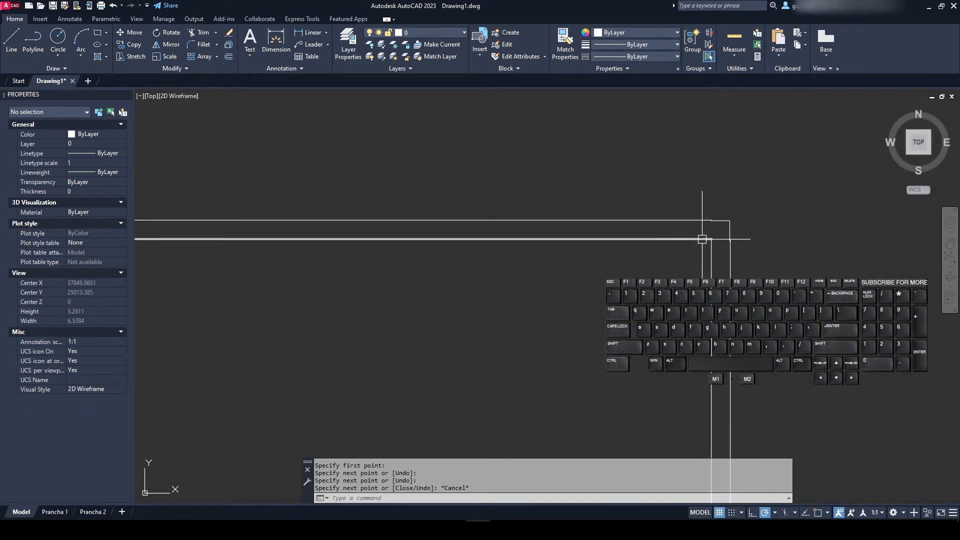
pyautogui.scroll(10, 730, 240)
pyautogui.moveTo(615, 249); pyautogui.dragTo(421, 238, button='middle')
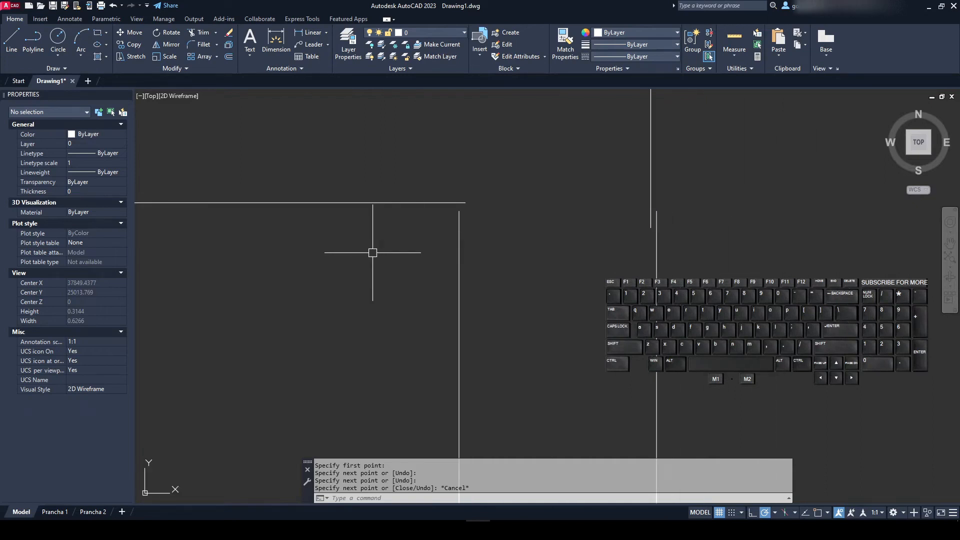
pyautogui.scroll(6, 445, 210)
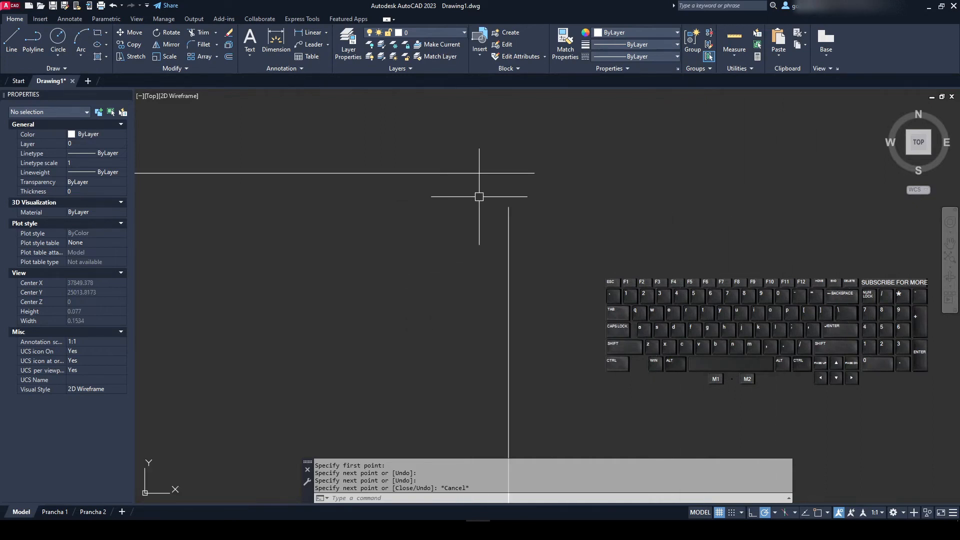
pyautogui.click(553, 262)
pyautogui.click(431, 244)
pyautogui.scroll(-5, 432, 244)
pyautogui.click(652, 293)
pyautogui.click(499, 111)
pyautogui.press('Escape')
pyautogui.press('Escape')
pyautogui.scroll(4, 432, 262)
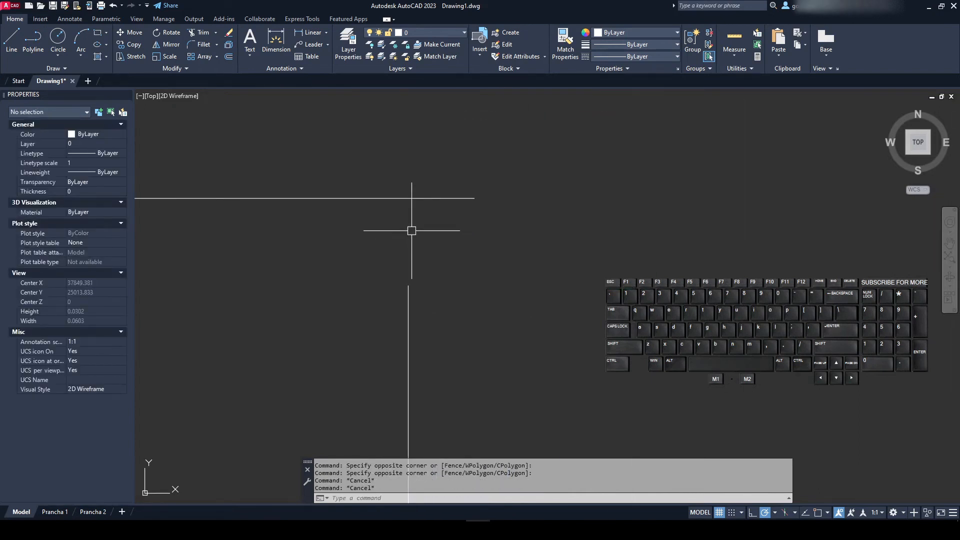
pyautogui.press('Escape')
pyautogui.press('Escape')
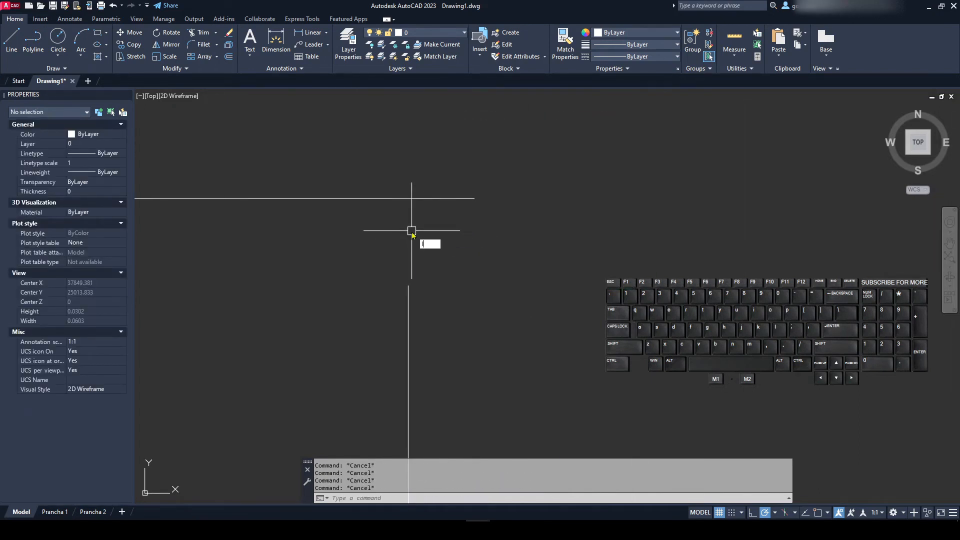
# - Draw a short vertical line by eye, without object snap, down from near the lower horizontal line's right end
pyautogui.write('l')
pyautogui.press('Return')
pyautogui.scroll(4, 463, 197)
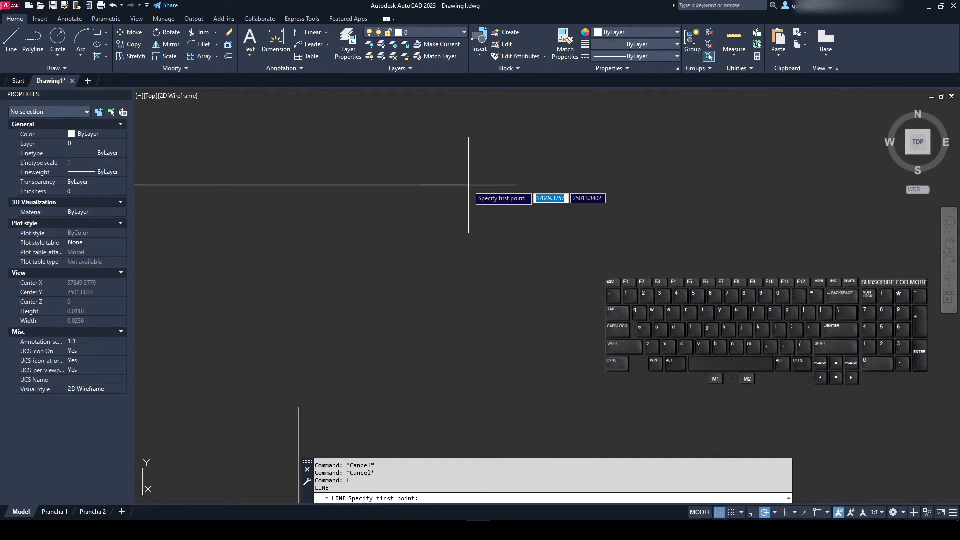
pyautogui.click(468, 185)
pyautogui.click(468, 435)
pyautogui.press('Escape')
# - Draw a vertical line 5 units long at 90° down from the lower horizontal line's right end, placing its start by eye
pyautogui.scroll(-10, 552, 272)
pyautogui.scroll(10, 564, 265)
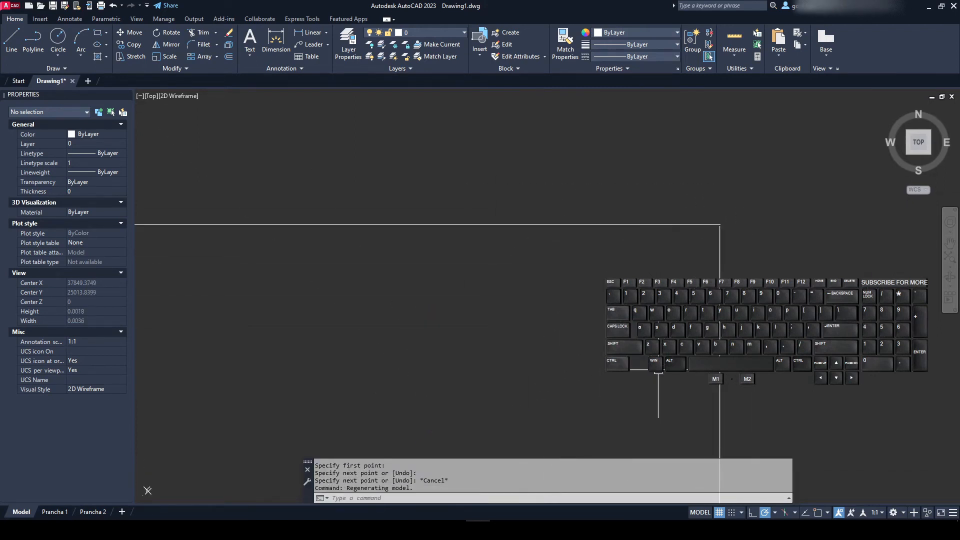
pyautogui.scroll(4, 543, 212)
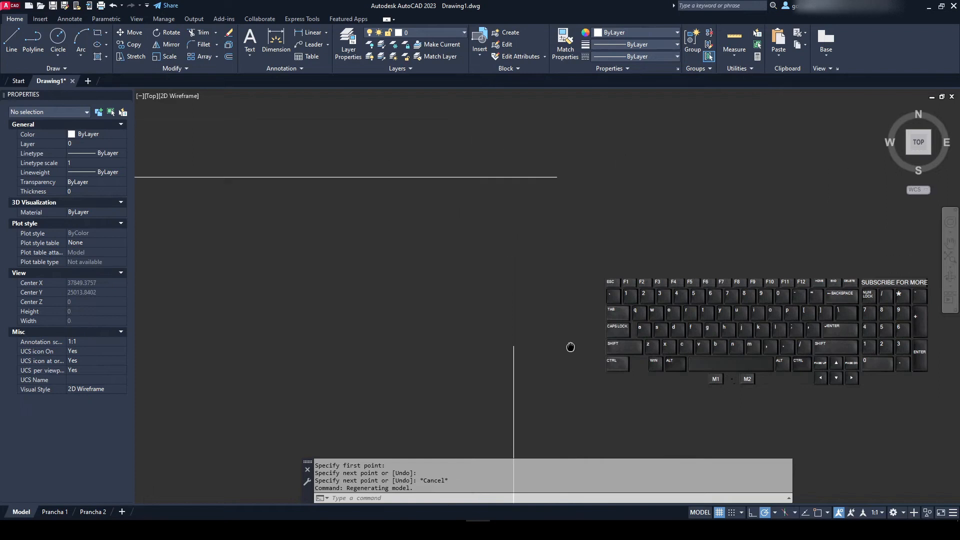
pyautogui.scroll(3, 550, 294)
pyautogui.write('l')
pyautogui.press('Return')
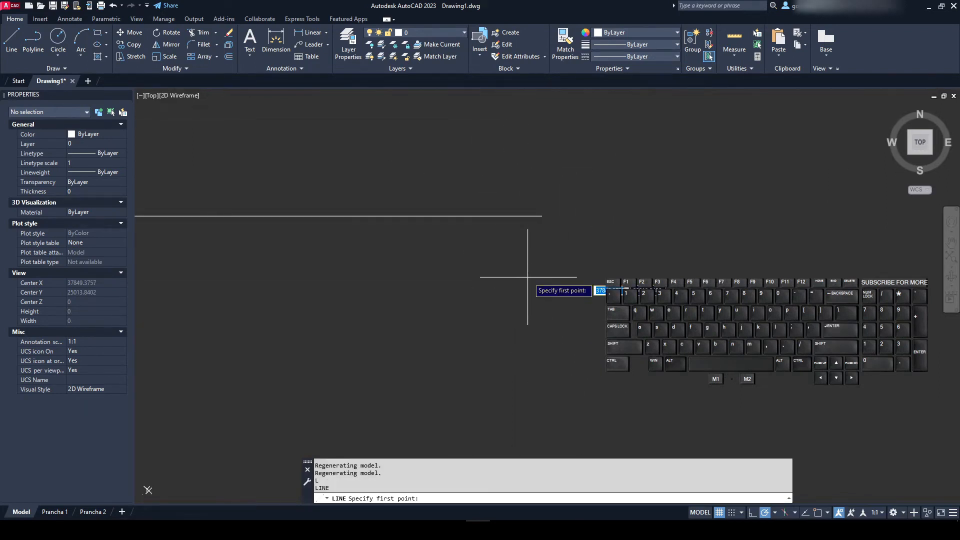
pyautogui.click(541, 216)
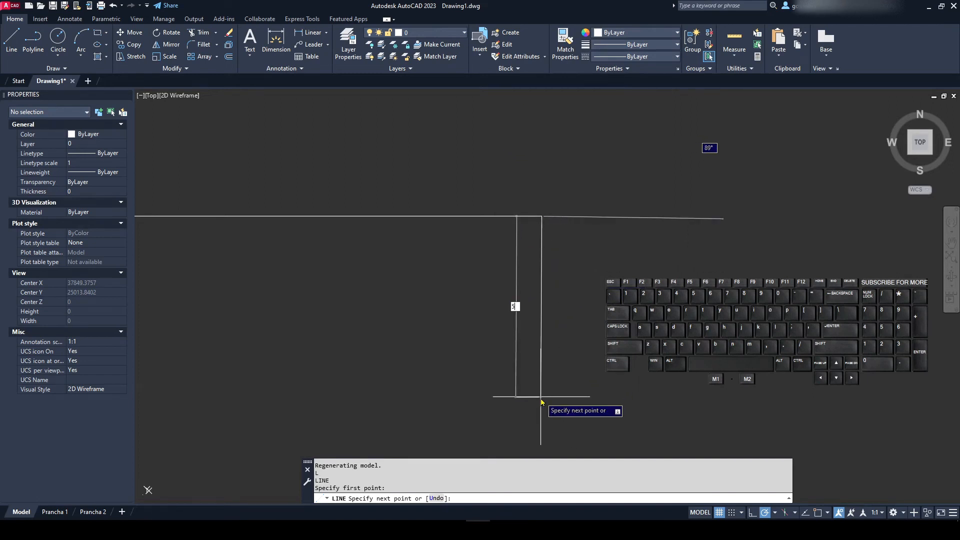
pyautogui.write('5')
pyautogui.press('Tab')
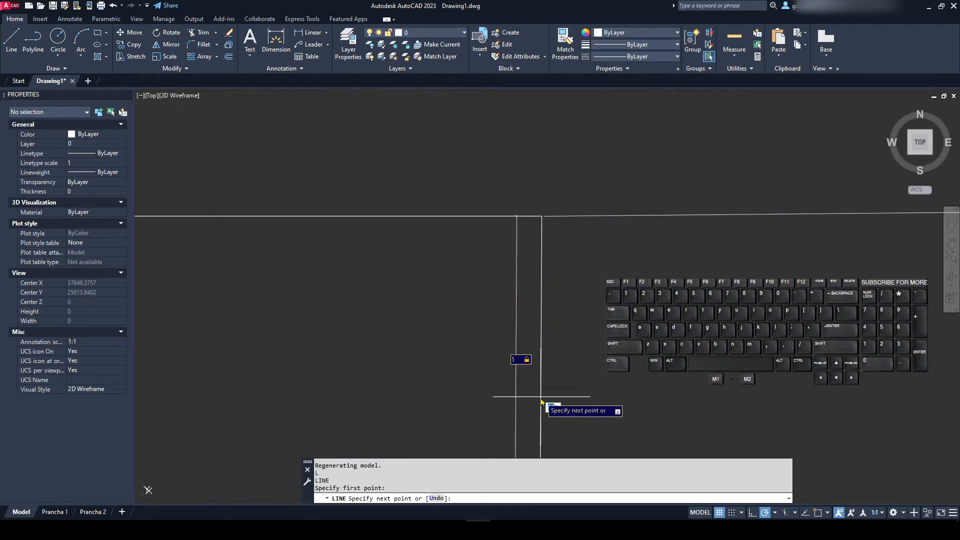
pyautogui.press('Return')
pyautogui.press('Escape')
pyautogui.press('Escape')
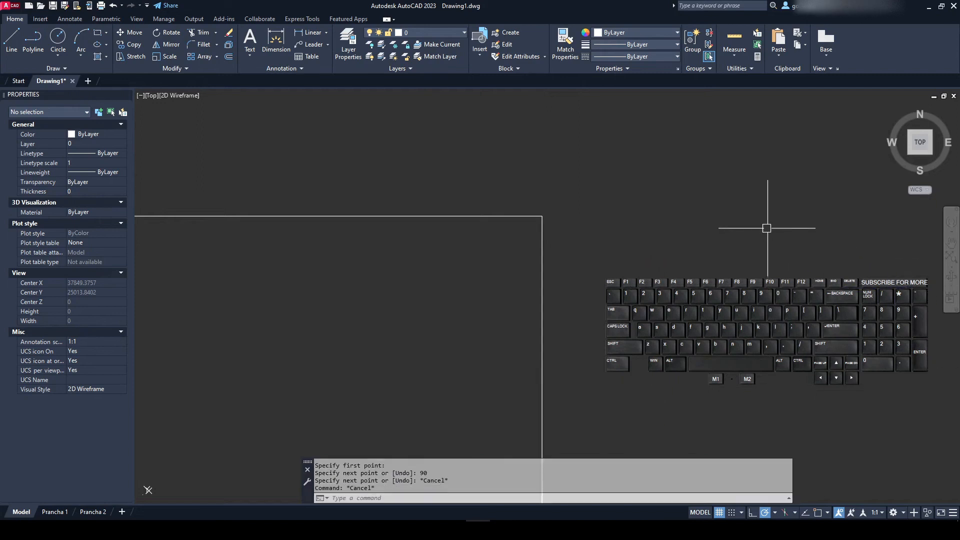
# - Examine at increasing magnification whether the new 5-unit vertical line meets the lower horizontal line's right end
pyautogui.scroll(5, 535, 206)
pyautogui.scroll(-5, 550, 270)
pyautogui.scroll(3, 549, 325)
pyautogui.moveTo(507, 396); pyautogui.dragTo(621, 156, button='middle')
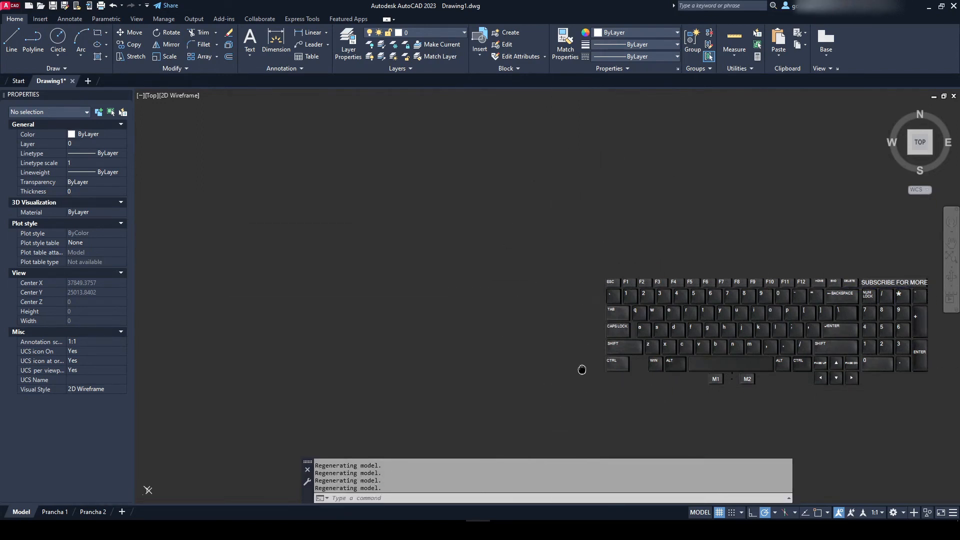
pyautogui.scroll(-6, 609, 203)
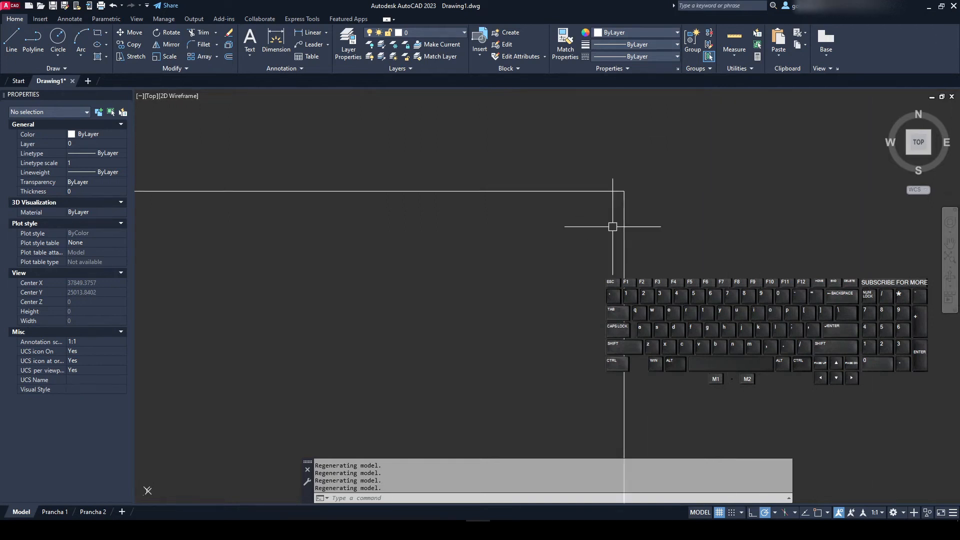
pyautogui.scroll(4, 629, 200)
pyautogui.scroll(4, 594, 123)
pyautogui.scroll(-4, 549, 310)
pyautogui.scroll(4, 537, 302)
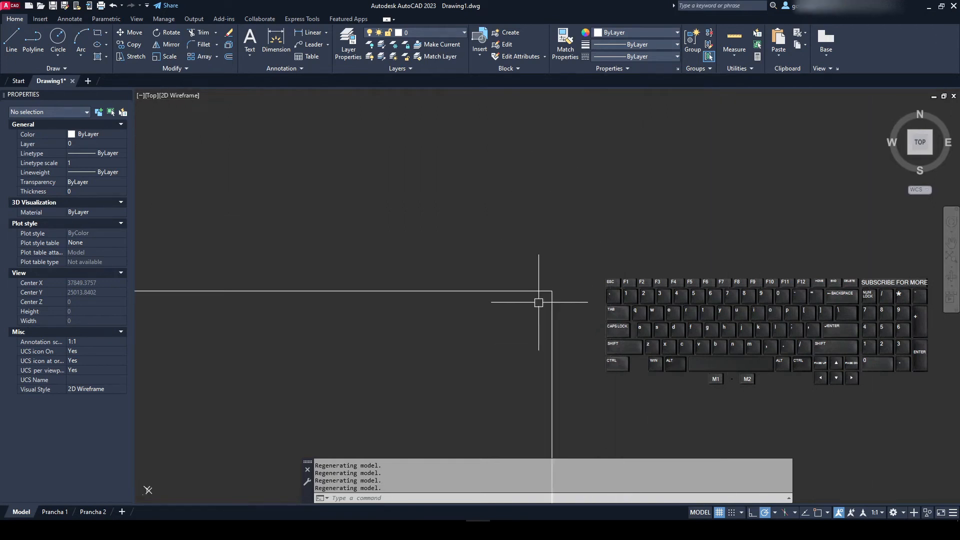
pyautogui.scroll(3, 560, 300)
pyautogui.scroll(-3, 538, 283)
pyautogui.scroll(3, 576, 293)
pyautogui.scroll(-3, 577, 293)
pyautogui.scroll(-3, 561, 274)
pyautogui.scroll(4, 546, 320)
pyautogui.scroll(-4, 551, 313)
pyautogui.scroll(3, 554, 324)
pyautogui.scroll(3, 539, 294)
pyautogui.scroll(-3, 550, 325)
pyautogui.scroll(3, 566, 332)
pyautogui.scroll(-3, 543, 295)
pyautogui.scroll(-3, 550, 294)
pyautogui.scroll(3, 587, 290)
pyautogui.scroll(-3, 585, 291)
pyautogui.scroll(3, 530, 293)
pyautogui.scroll(-3, 542, 294)
pyautogui.scroll(3, 550, 287)
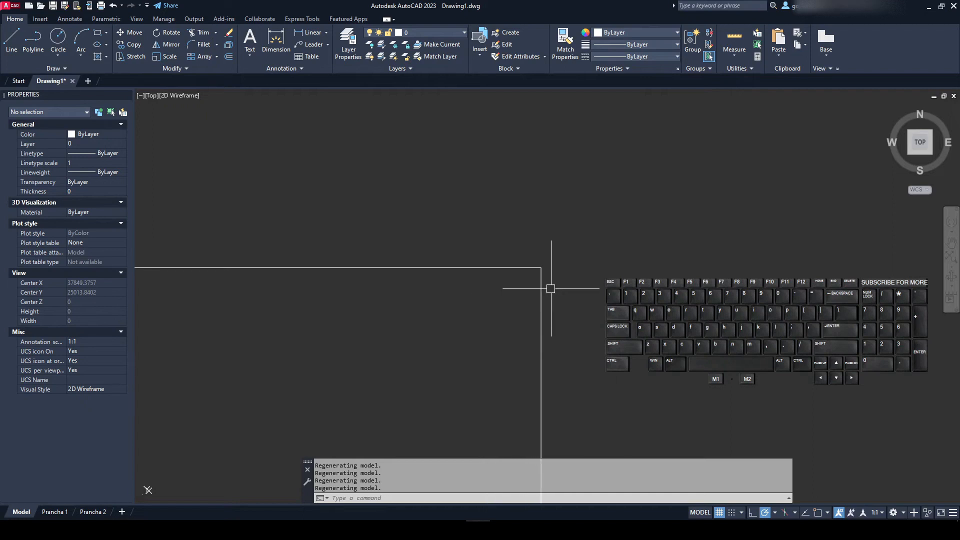
pyautogui.scroll(-3, 547, 318)
pyautogui.scroll(3, 550, 307)
pyautogui.scroll(-3, 547, 319)
pyautogui.scroll(3, 547, 325)
# - Compare the endpoint coordinates of the lower horizontal line and the 5-unit vertical line in their properties
pyautogui.click(502, 243)
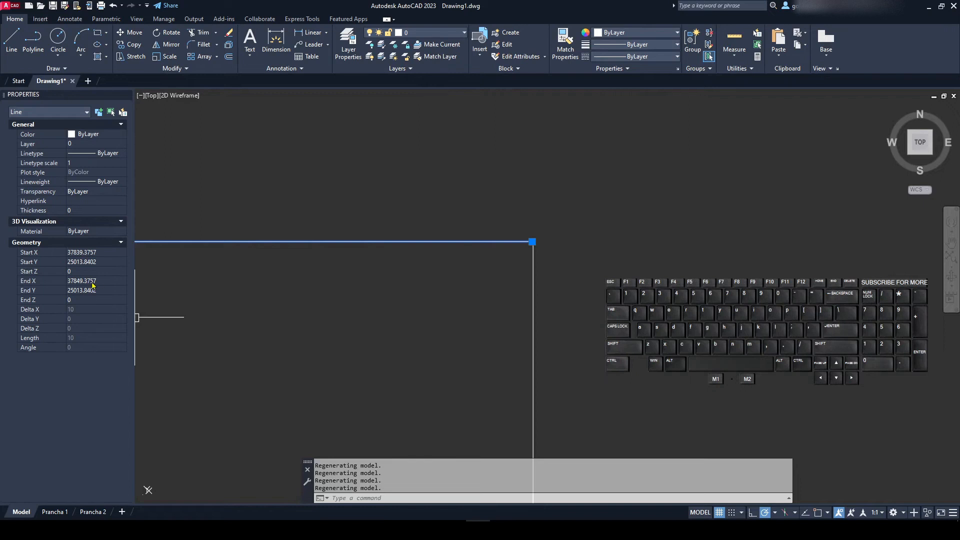
pyautogui.click(568, 312)
pyautogui.click(502, 302)
pyautogui.press('Escape')
pyautogui.click(441, 296)
pyautogui.click(404, 268)
pyautogui.click(620, 331)
pyautogui.click(163, 326)
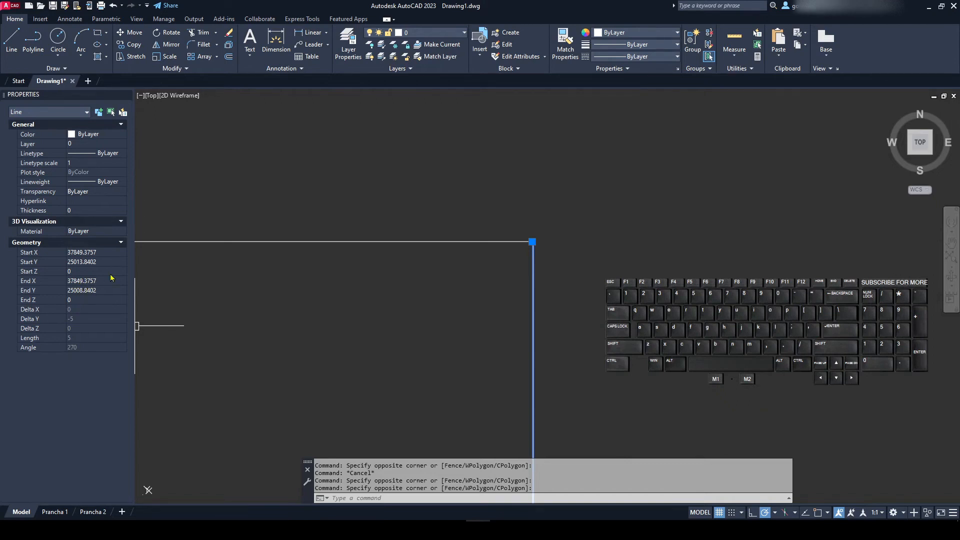
pyautogui.click(515, 265)
pyautogui.press('Escape')
pyautogui.click(471, 272)
pyautogui.click(444, 220)
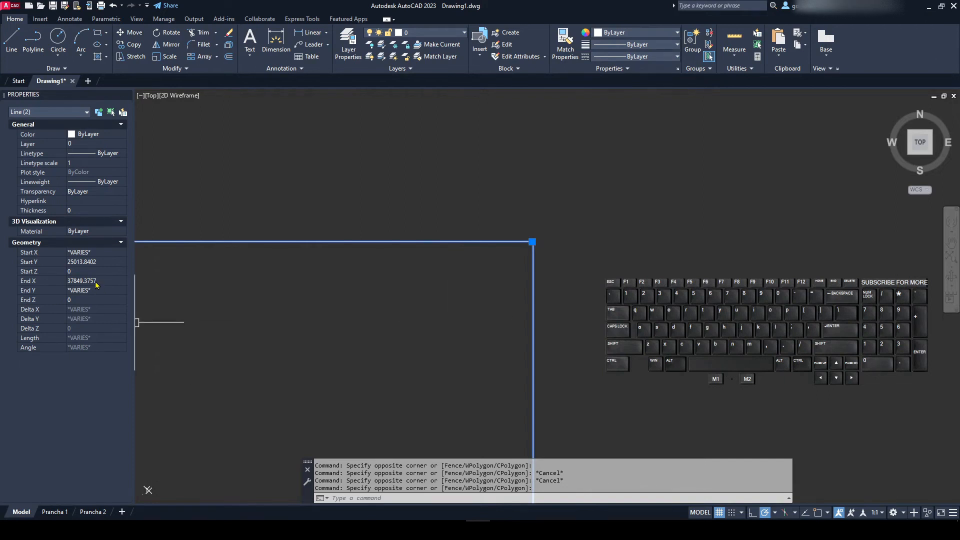
pyautogui.press('Escape')
pyautogui.click(418, 317)
pyautogui.click(367, 224)
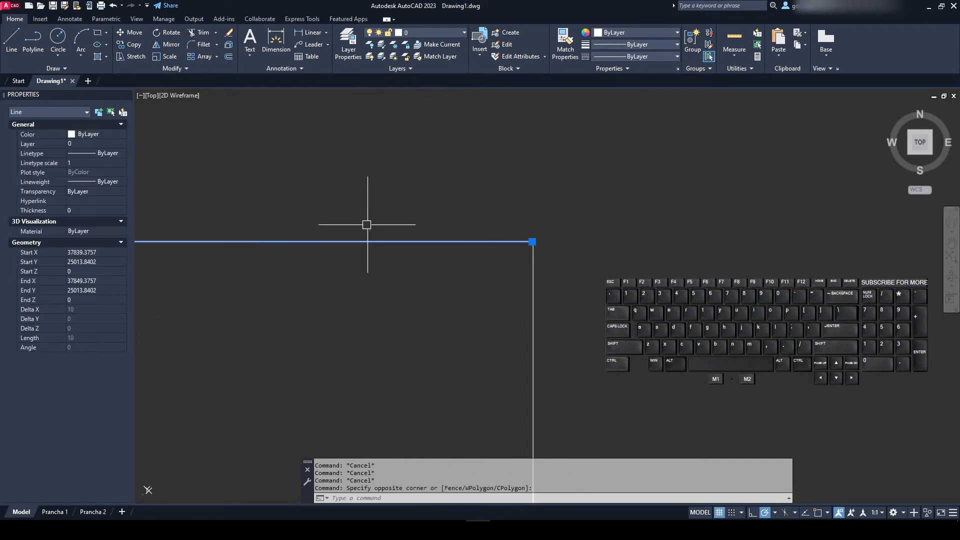
pyautogui.press('Escape')
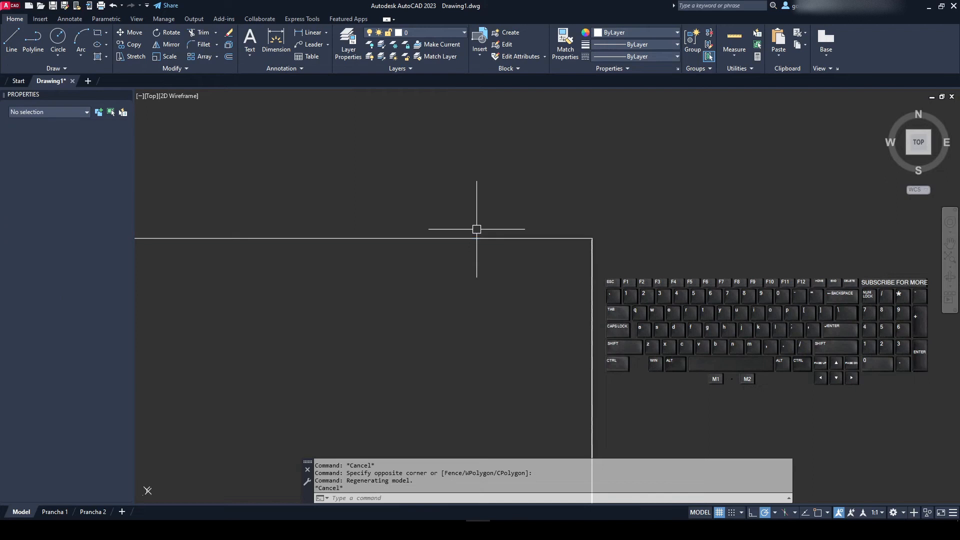
# - Erase all vertical lines and the corner-closing segments, keeping only the two parallel horizontal lines
pyautogui.scroll(10, 485, 276)
pyautogui.scroll(-15, 484, 276)
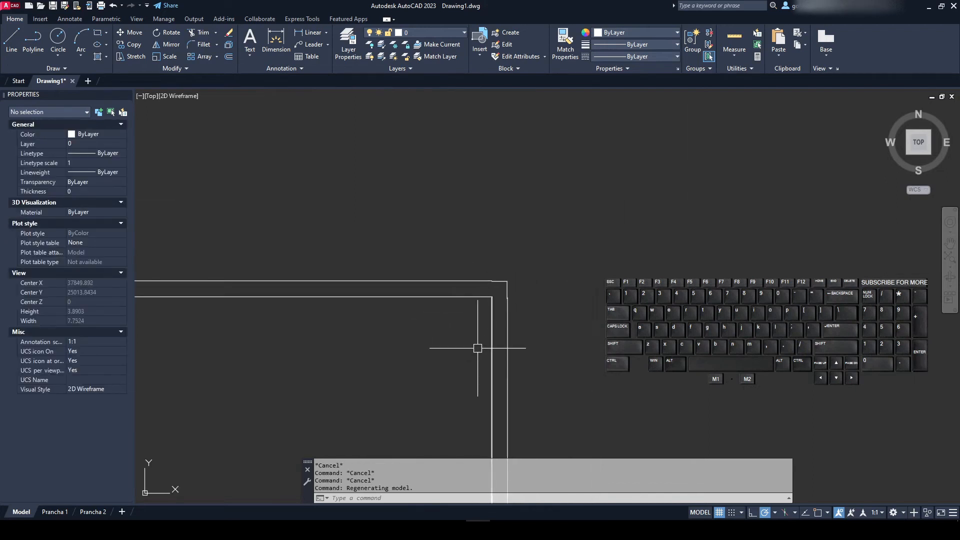
pyautogui.click(595, 197)
pyautogui.click(745, 409)
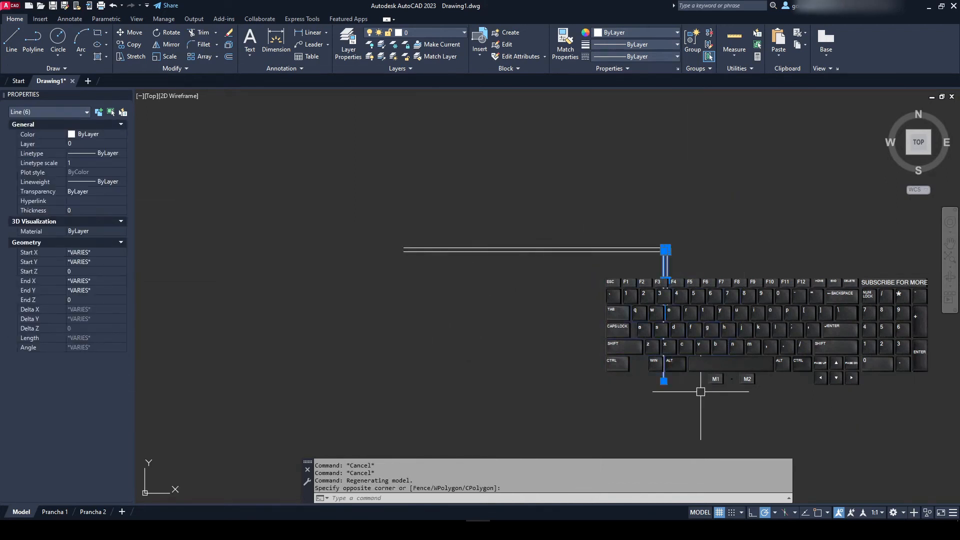
pyautogui.press('Delete')
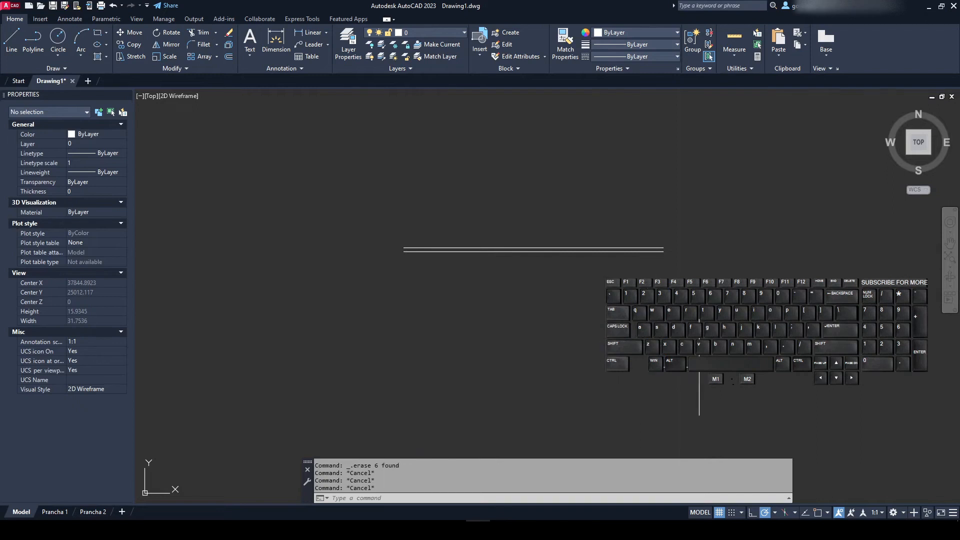
# - Turn on object snap tracking and object snap
pyautogui.click(804, 513)
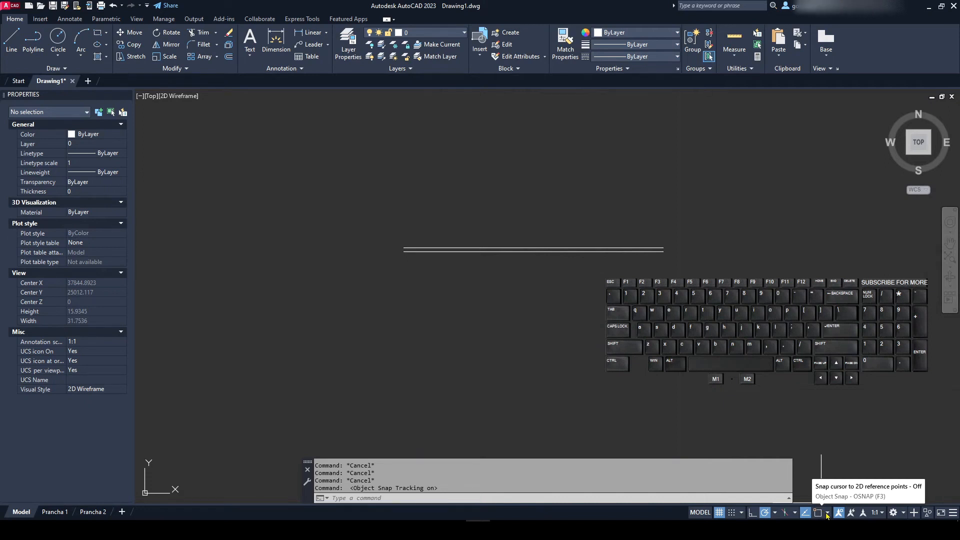
pyautogui.click(827, 515)
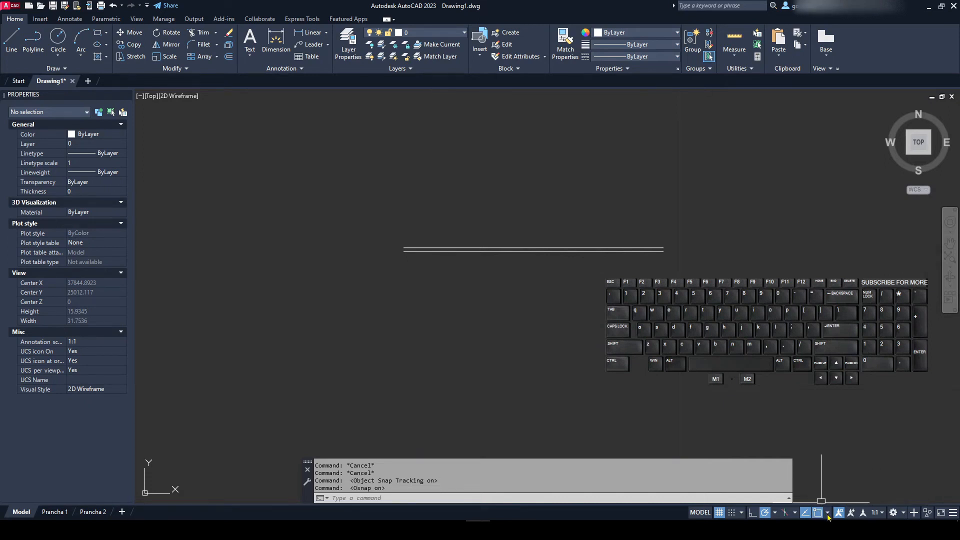
pyautogui.click(827, 513)
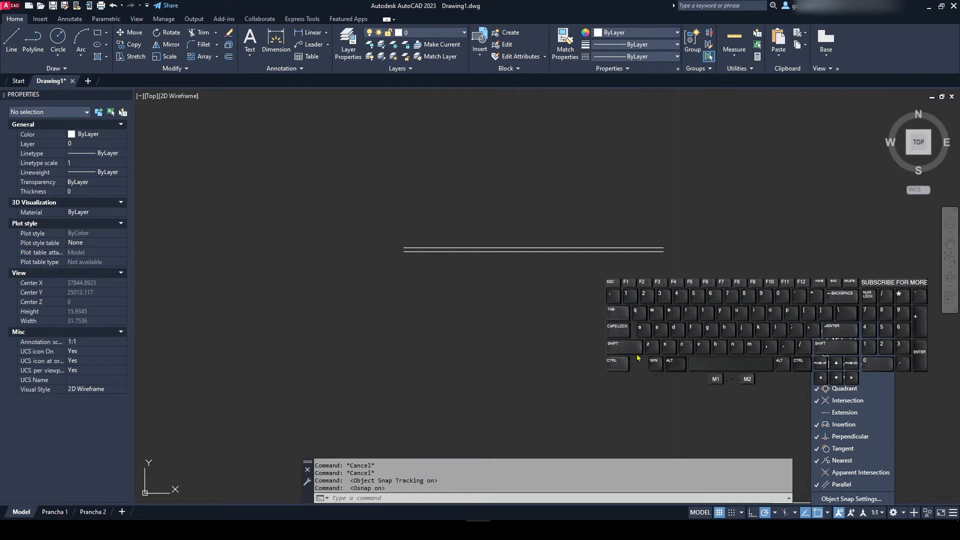
pyautogui.moveTo(731, 328)
pyautogui.mouseDown()
pyautogui.moveTo(718, 261)
pyautogui.moveTo(732, 123)
pyautogui.mouseUp()
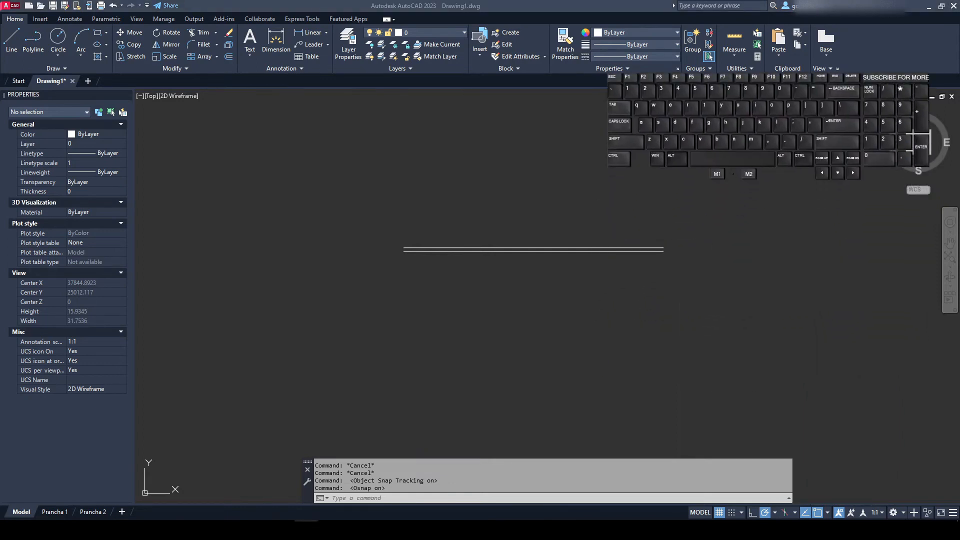
# - Switch off the Geometric Center, Node, Quadrant, Intersection, Insertion, Perpendicular, Tangent, Nearest and Parallel object snap modes
pyautogui.click(827, 513)
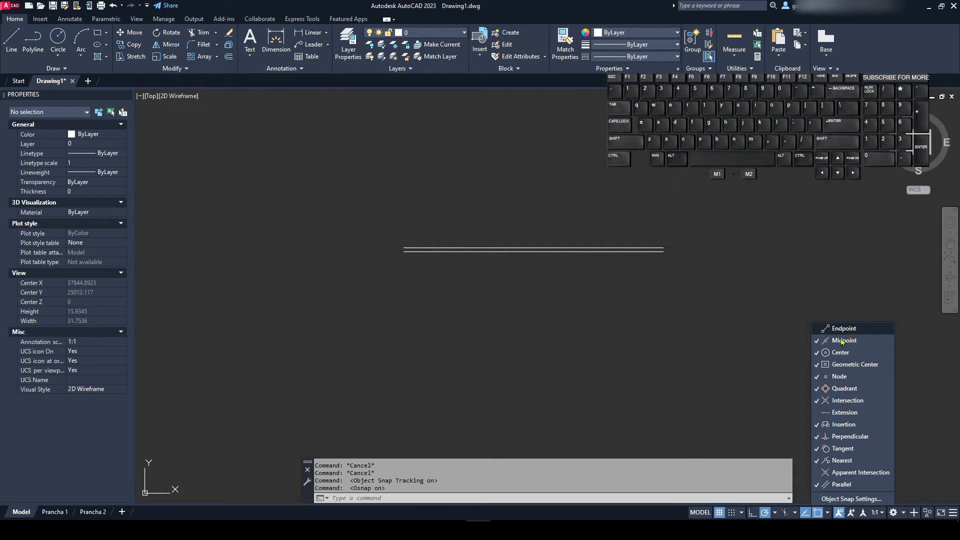
pyautogui.click(844, 364)
pyautogui.click(844, 377)
pyautogui.click(844, 388)
pyautogui.click(845, 401)
pyautogui.click(844, 424)
pyautogui.click(845, 436)
pyautogui.click(844, 448)
pyautogui.click(843, 461)
pyautogui.click(842, 485)
# - Draw a vertical line down from the lower horizontal line's right end using the Endpoint snap, and check the corner up close
pyautogui.write('l')
pyautogui.press('Return')
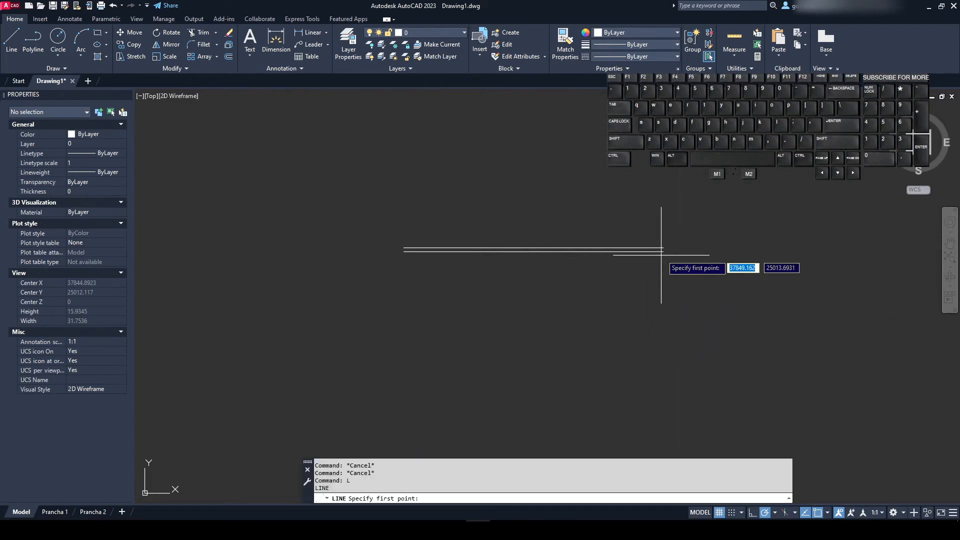
pyautogui.scroll(7, 658, 250)
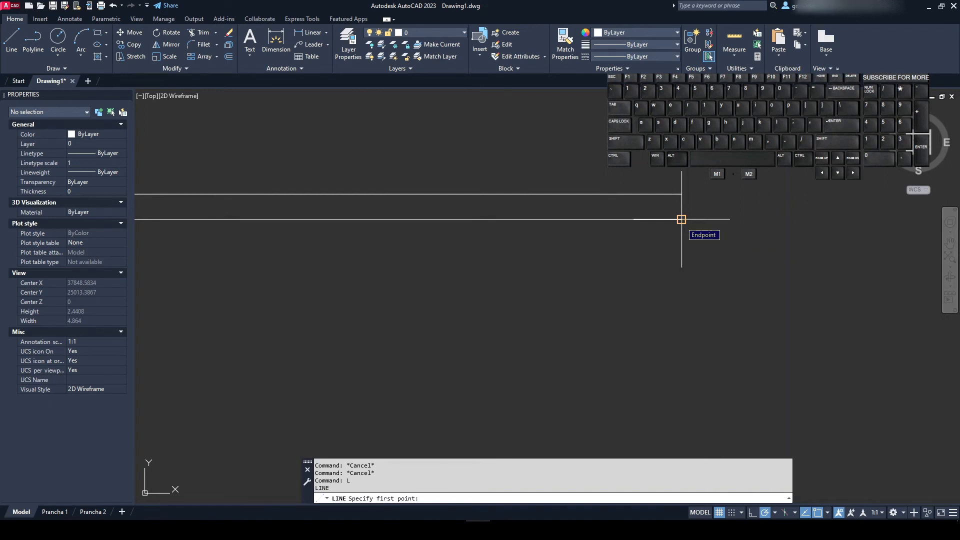
pyautogui.scroll(-8, 681, 219)
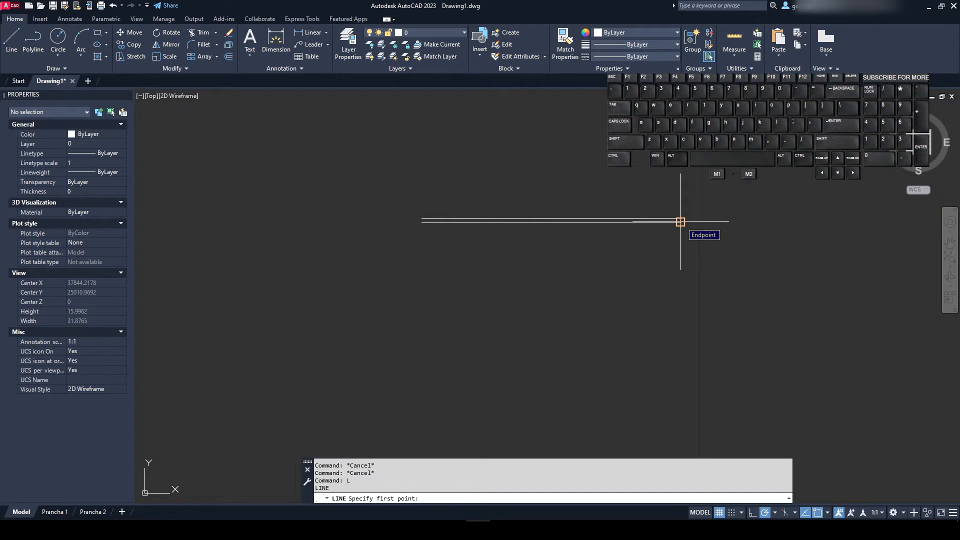
pyautogui.scroll(-2, 680, 222)
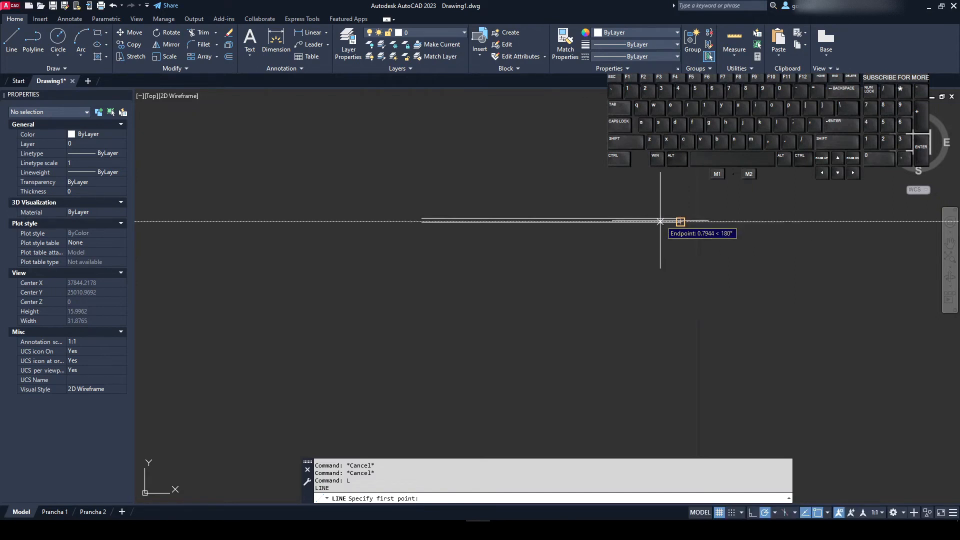
pyautogui.click(680, 222)
pyautogui.click(681, 332)
pyautogui.press('Escape')
pyautogui.press('Escape')
pyautogui.scroll(15, 681, 220)
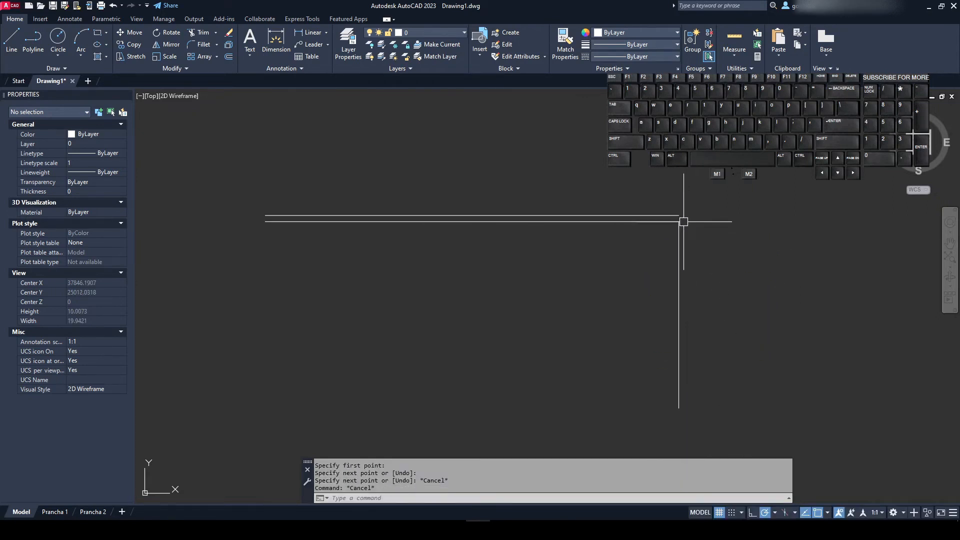
pyautogui.scroll(-12, 630, 225)
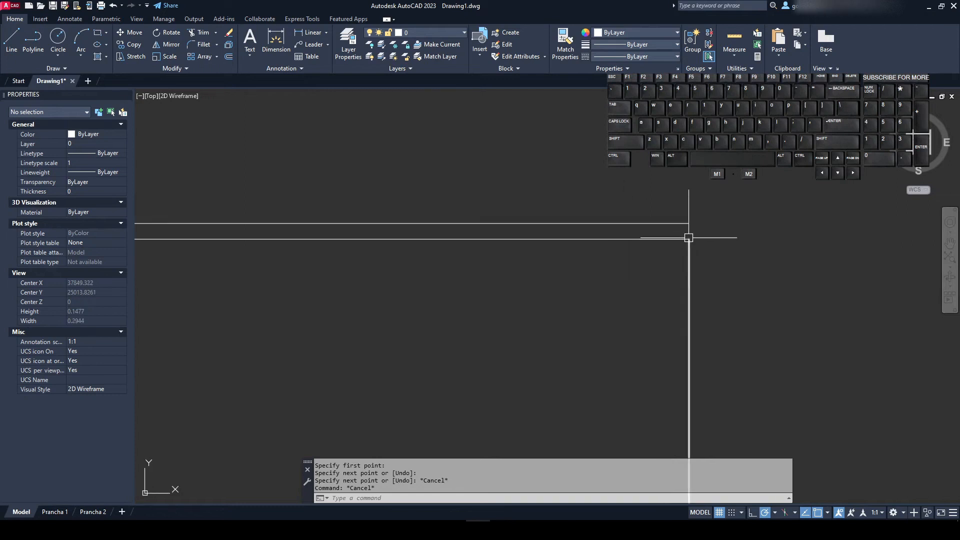
# - Draw a vertical line up from the upper horizontal line's left end using the Endpoint snap
pyautogui.scroll(-5, 700, 277)
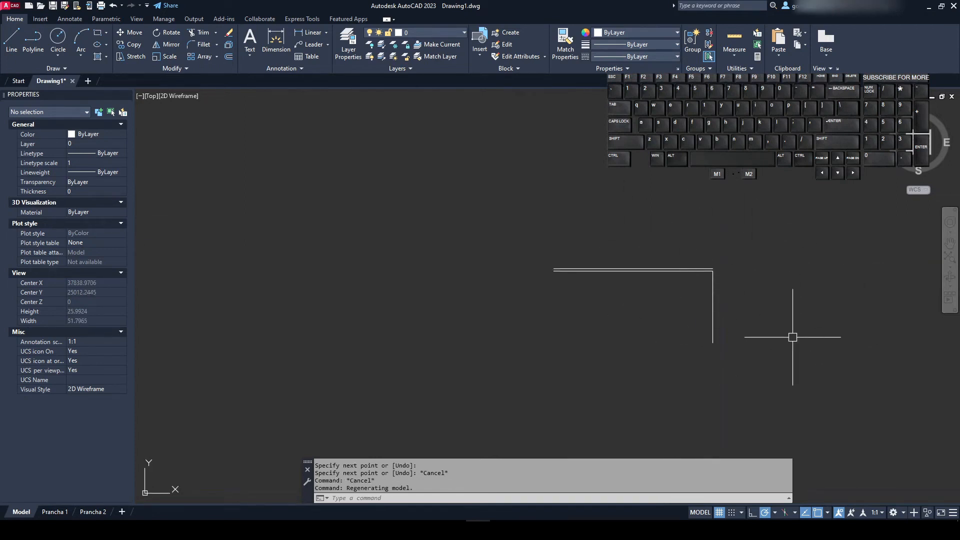
pyautogui.press('Return')
pyautogui.scroll(3, 650, 270)
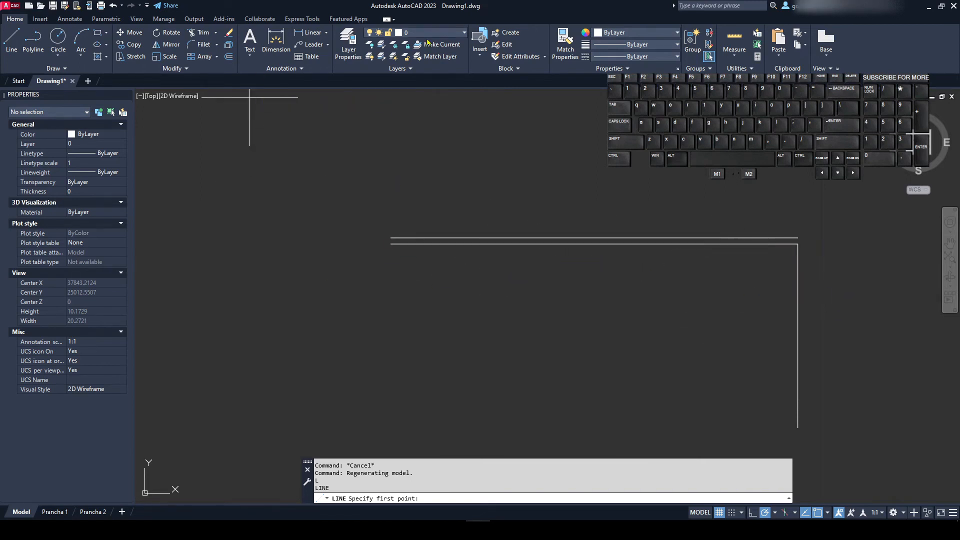
pyautogui.click(390, 238)
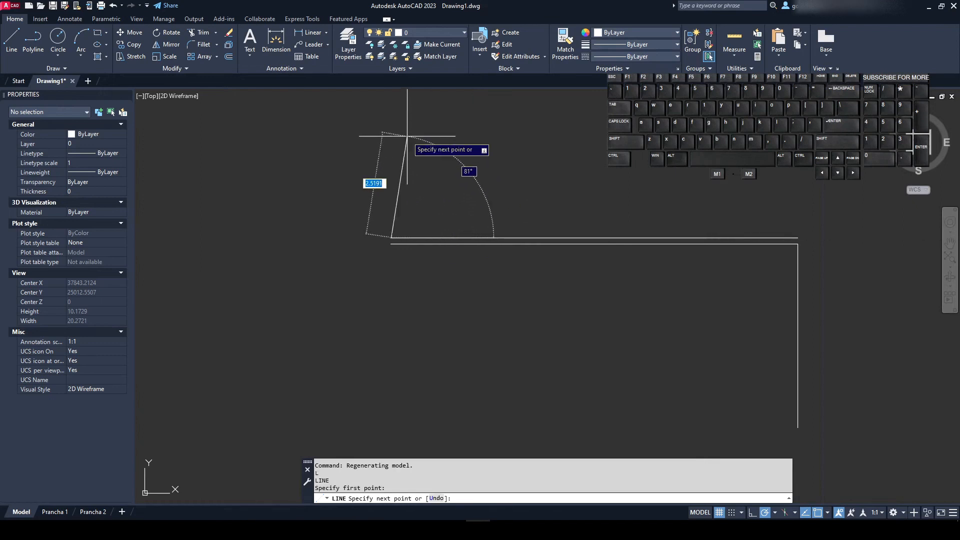
pyautogui.click(390, 123)
pyautogui.press('Escape')
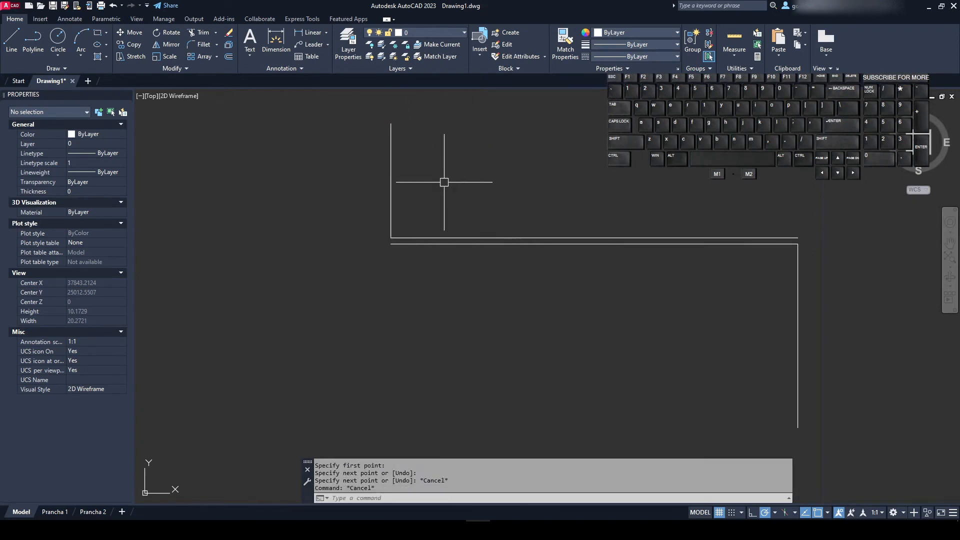
# - Turn on the Midpoint object snap and draw a vertical line up from the upper horizontal line's midpoint
pyautogui.click(828, 512)
pyautogui.click(832, 340)
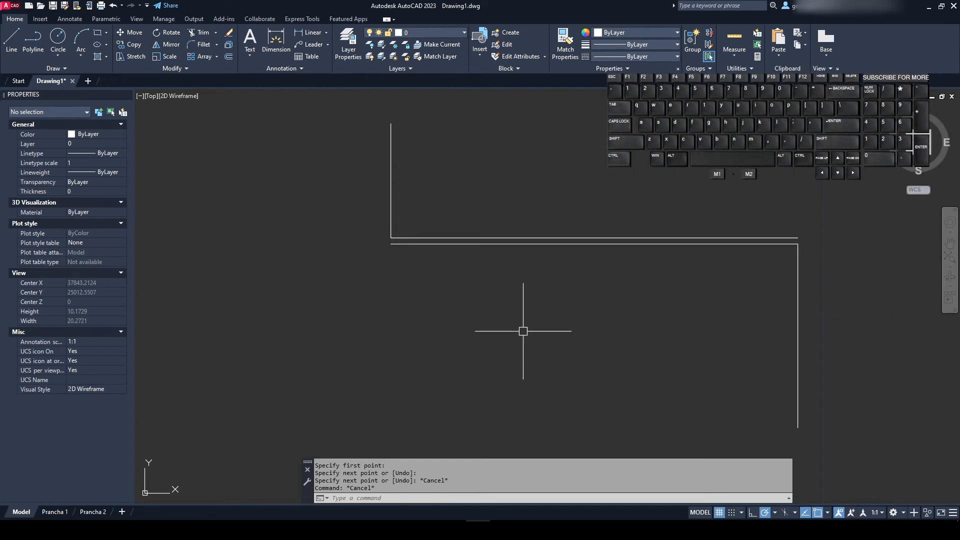
pyautogui.write('l')
pyautogui.press('Return')
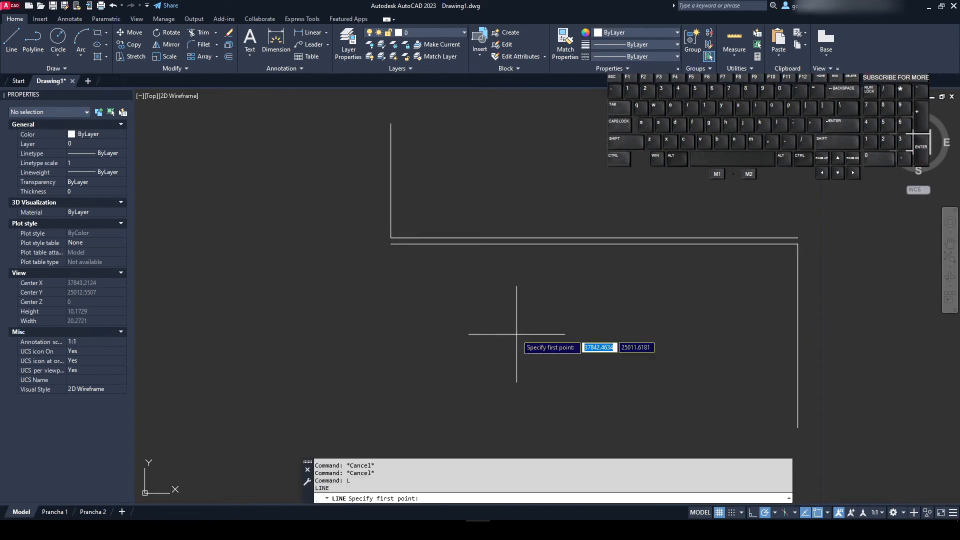
pyautogui.click(594, 237)
pyautogui.click(594, 152)
pyautogui.press('Escape')
pyautogui.press('Escape')
# - Draw a short horizontal line rightward from the midpoint of the left vertical line using the Midpoint snap
pyautogui.press('Return')
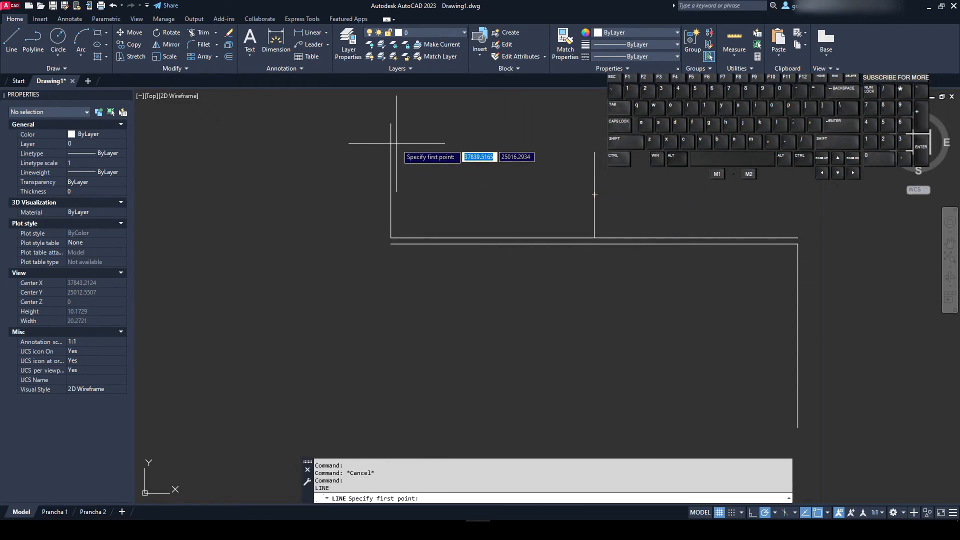
pyautogui.click(390, 180)
pyautogui.click(493, 181)
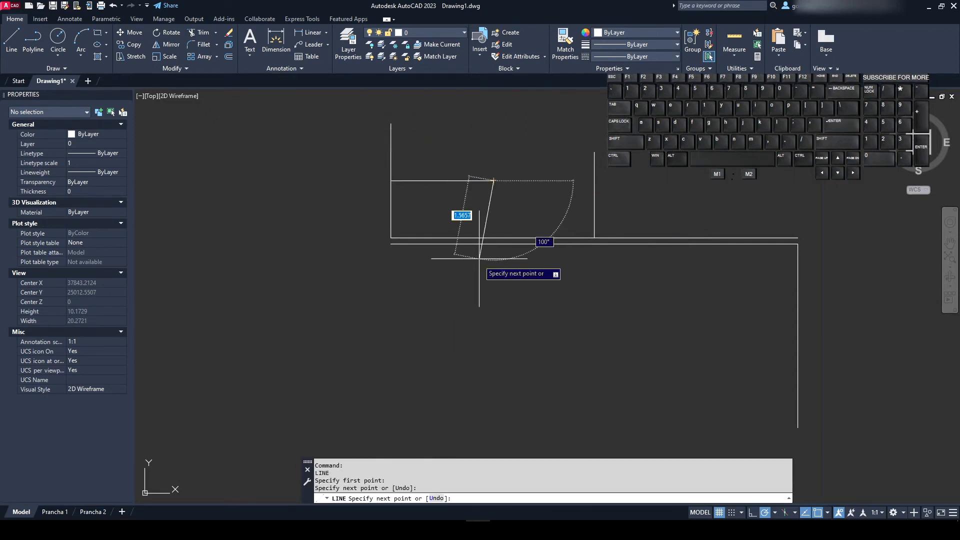
pyautogui.press('Return')
pyautogui.moveTo(497, 306); pyautogui.dragTo(474, 378, button='middle')
pyautogui.scroll(2, 495, 373)
pyautogui.scroll(-4, 532, 327)
pyautogui.press('Return')
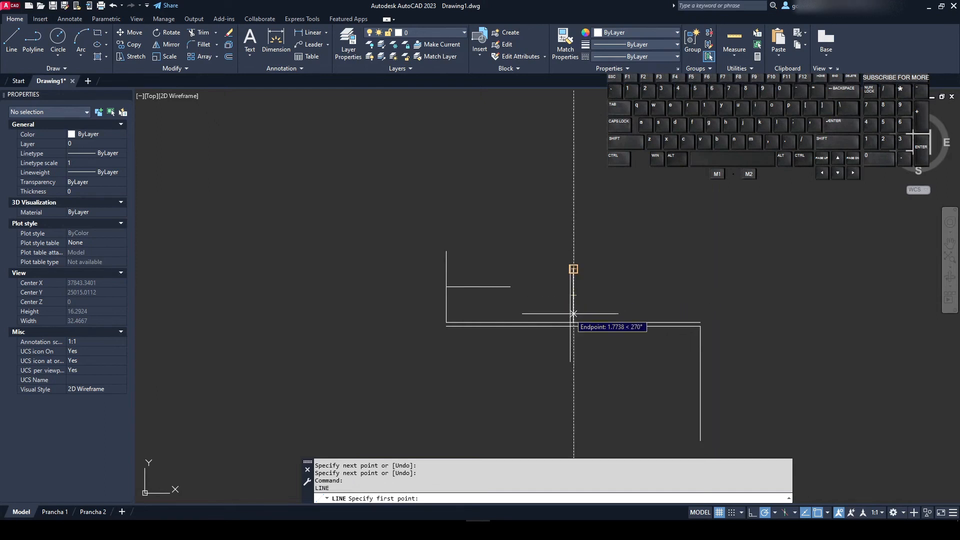
pyautogui.press('Escape')
pyautogui.press('Escape')
pyautogui.press('Escape')
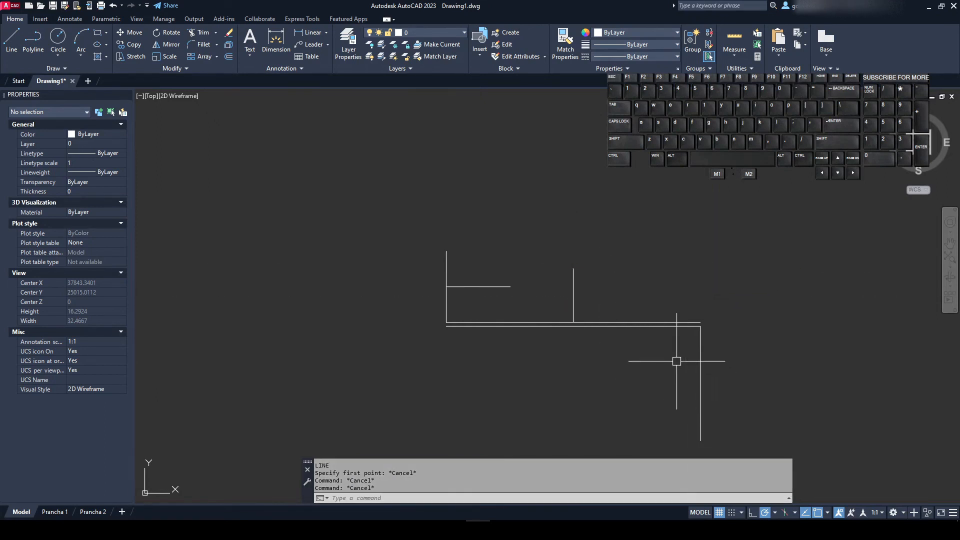
pyautogui.write('l')
pyautogui.press('Escape')
pyautogui.press('Escape')
# - Turn on the Center object snap and draw a circle above and to the left of the existing lines
pyautogui.moveTo(574, 332); pyautogui.dragTo(531, 324, button='middle')
pyautogui.click(827, 512)
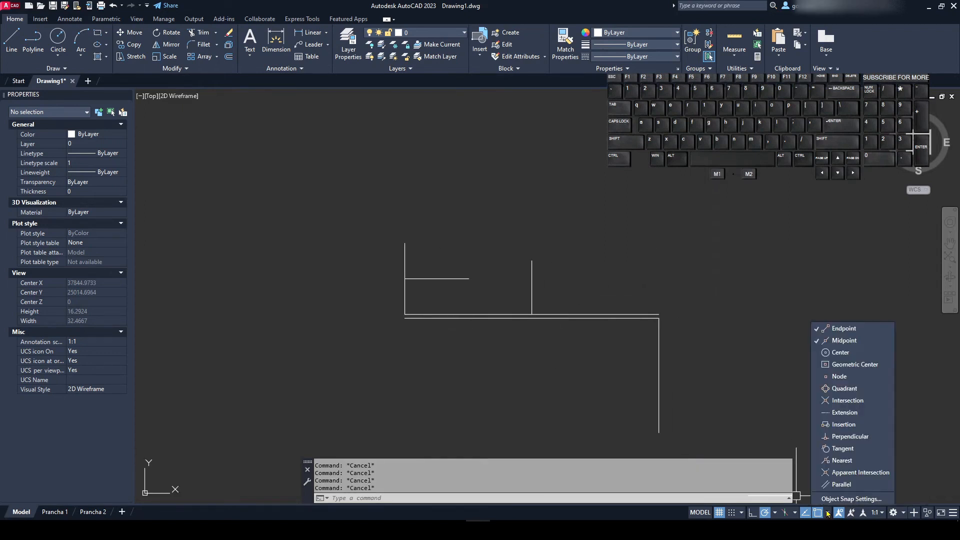
pyautogui.click(532, 360)
pyautogui.press('Return')
pyautogui.click(349, 183)
pyautogui.click(353, 225)
pyautogui.moveTo(390, 253); pyautogui.dragTo(425, 302, button='middle')
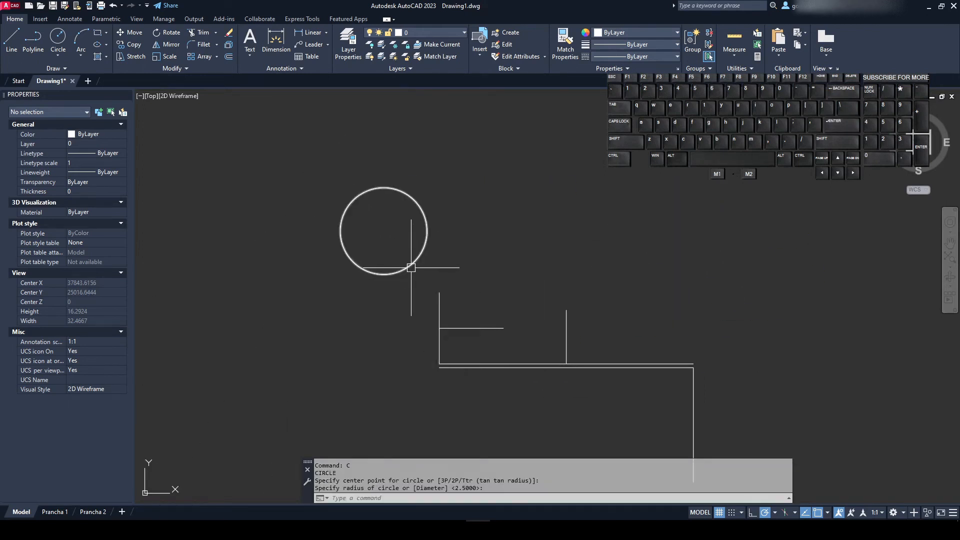
pyautogui.press('Escape')
pyautogui.press('Escape')
# - Draw a slanted line from the circle's center down and to the left, ending outside the circle, using the Center snap
pyautogui.press('Return')
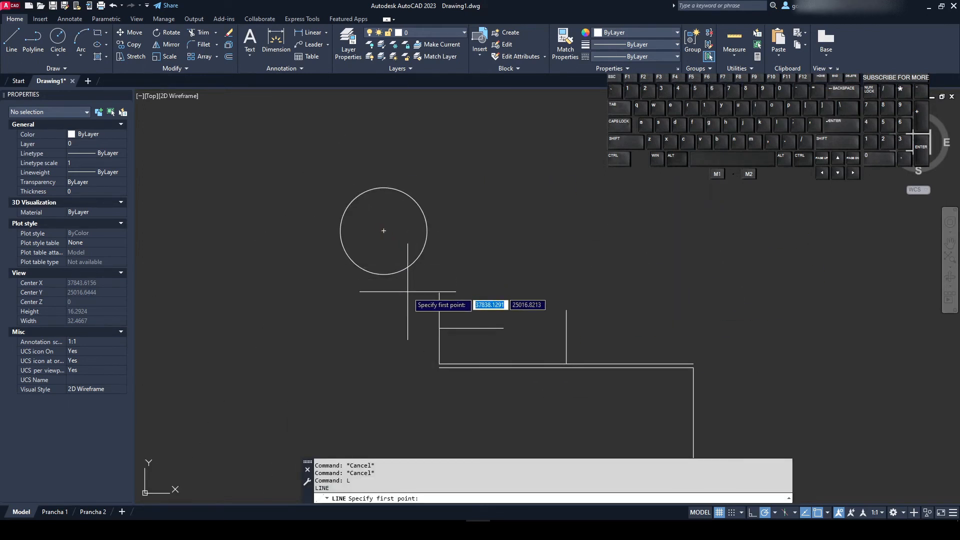
pyautogui.click(383, 230)
pyautogui.click(332, 341)
pyautogui.press('Return')
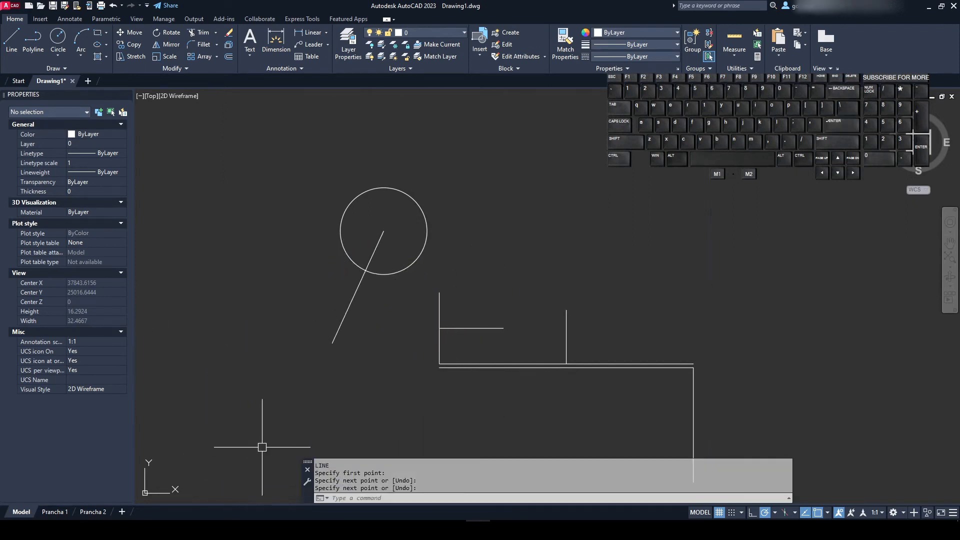
# - Copy the circle to a spot level with it on its right, leaving a gap between the two circles
pyautogui.write('co')
pyautogui.press('Return')
pyautogui.click(406, 207)
pyautogui.press('Return')
pyautogui.click(403, 216)
pyautogui.press('Escape')
pyautogui.press('Escape')
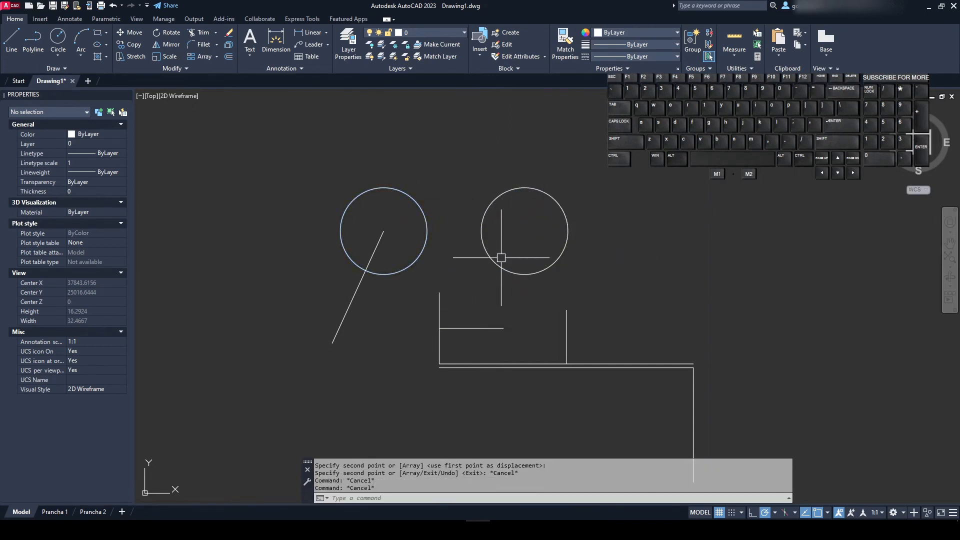
pyautogui.write('l')
pyautogui.press('Return')
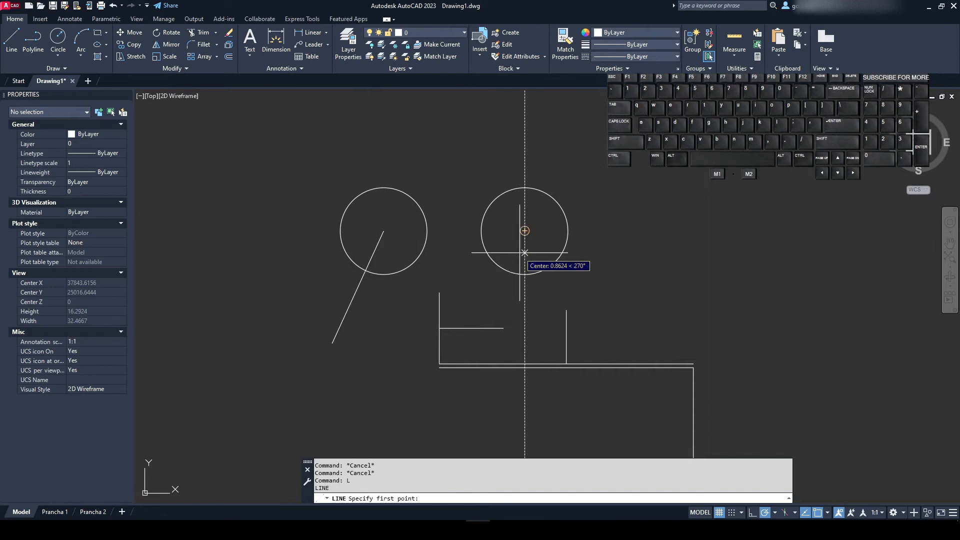
pyautogui.press('Escape')
pyautogui.press('Escape')
pyautogui.press('Escape')
pyautogui.click(827, 512)
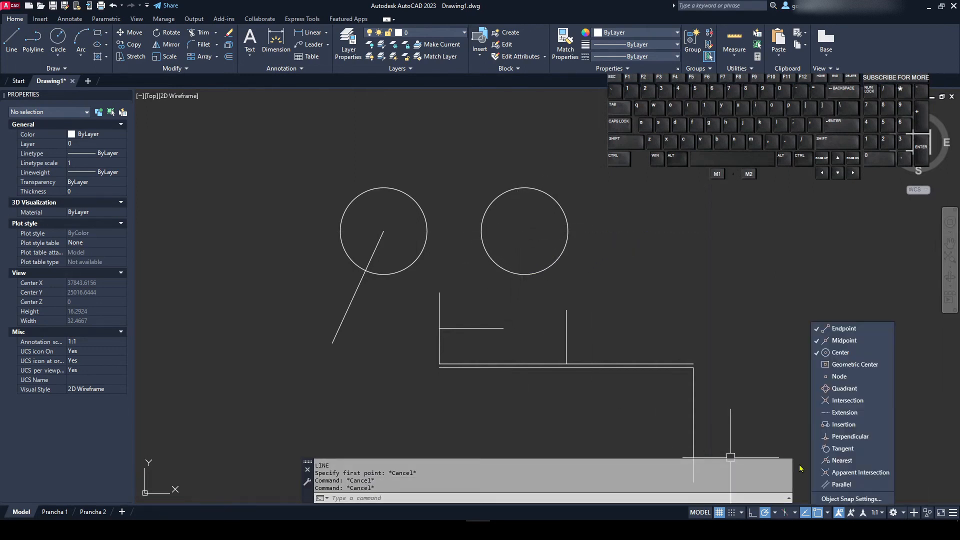
pyautogui.press('Escape')
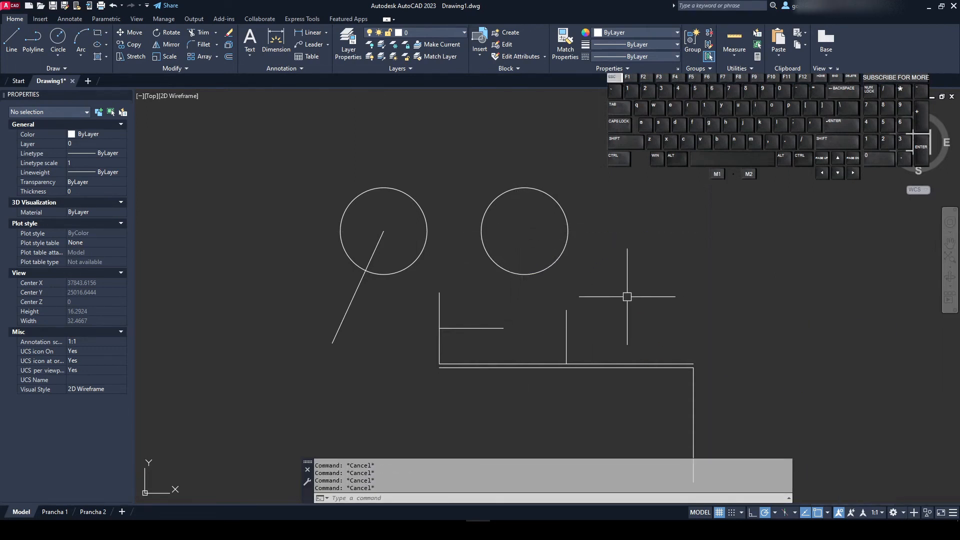
# - Draw a slanted trial line in the empty area below the first circle and erase it
pyautogui.press('Return')
pyautogui.moveTo(408, 430); pyautogui.dragTo(617, 269, button='middle')
pyautogui.click(556, 257)
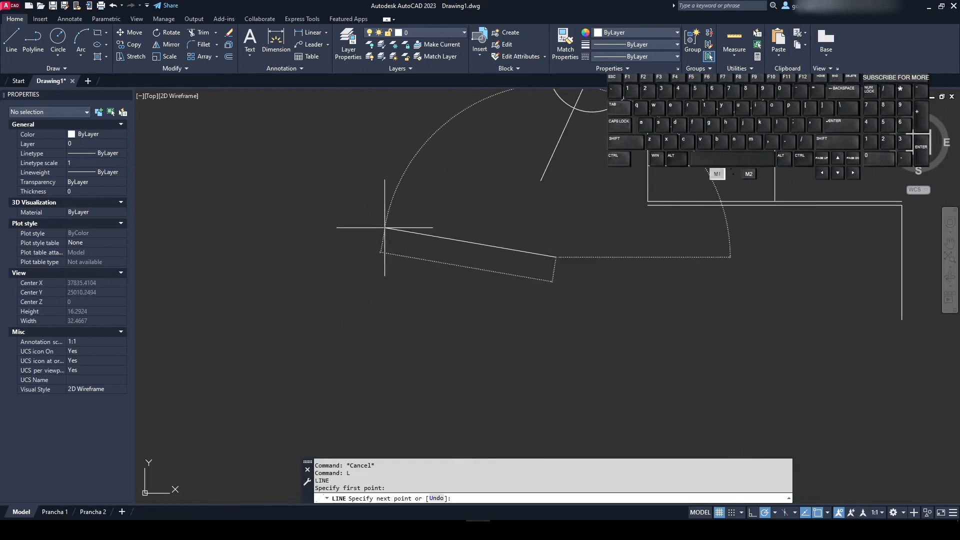
pyautogui.click(384, 228)
pyautogui.press('Escape')
pyautogui.click(570, 324)
pyautogui.click(497, 233)
pyautogui.press('Delete')
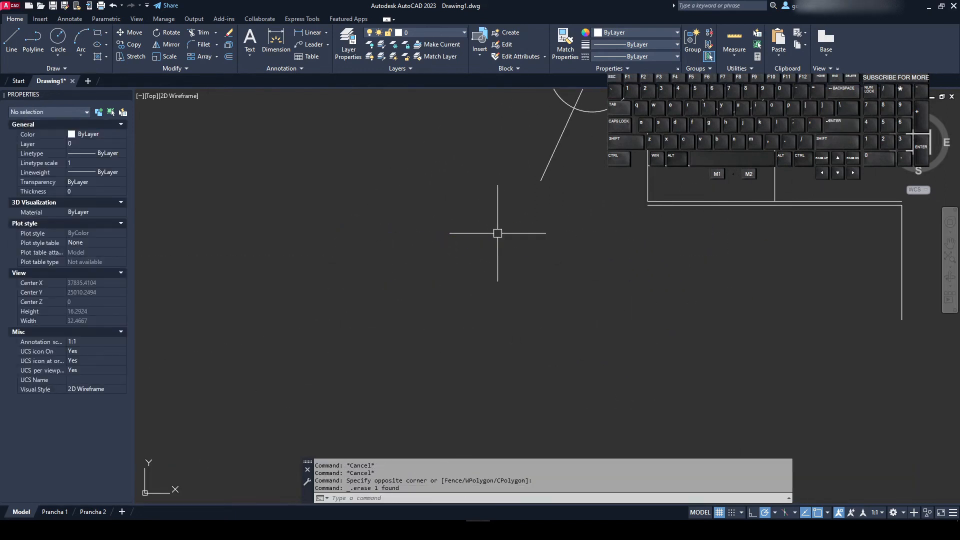
pyautogui.write('o')
pyautogui.press('Escape')
pyautogui.press('Escape')
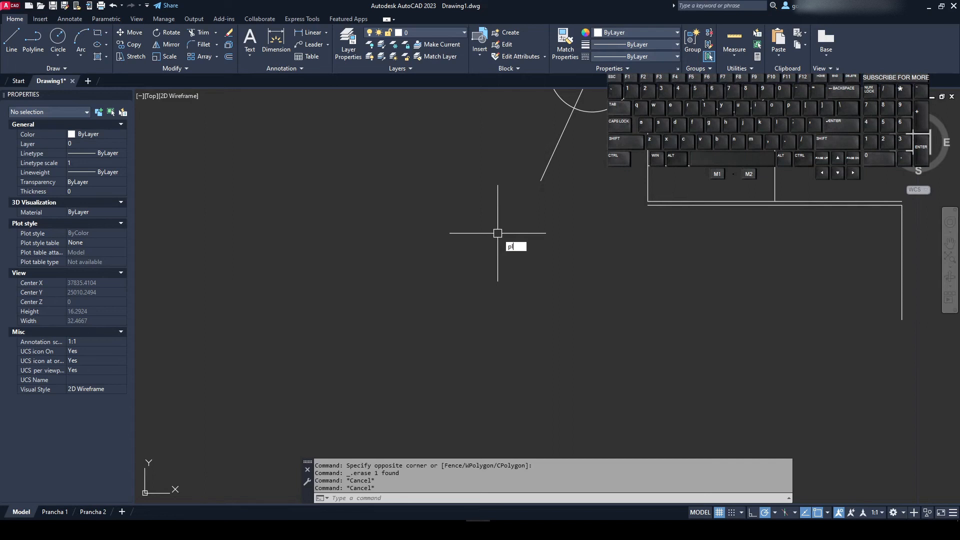
# - Draw a closed irregular polyline with a V-shaped notch and a stepped right side in the empty area below the first circle
pyautogui.write('pl')
pyautogui.press('Return')
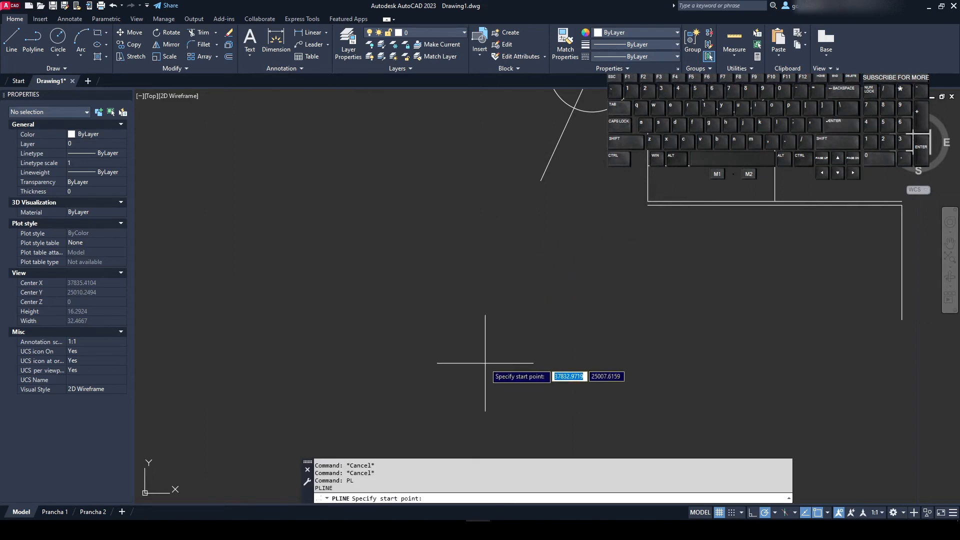
pyautogui.click(456, 334)
pyautogui.click(585, 334)
pyautogui.click(585, 303)
pyautogui.click(638, 304)
pyautogui.click(643, 273)
pyautogui.click(555, 273)
pyautogui.click(554, 226)
pyautogui.click(501, 225)
pyautogui.click(515, 277)
pyautogui.click(456, 255)
pyautogui.click(454, 331)
pyautogui.press('Return')
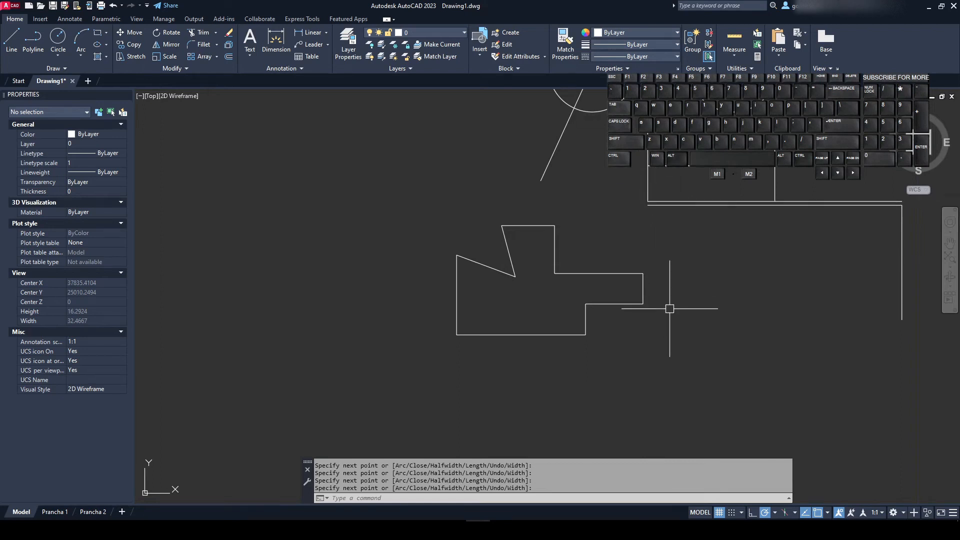
# - Draw a second closed irregular outline from seven separate line segments below the polyline shape
pyautogui.press('Return')
pyautogui.write('l')
pyautogui.press('Return')
pyautogui.click(453, 427)
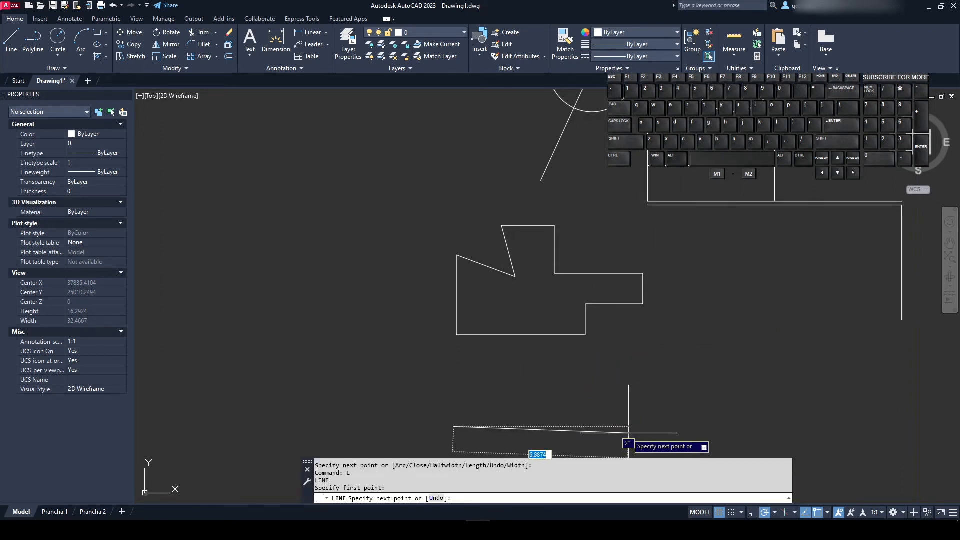
pyautogui.click(591, 427)
pyautogui.click(601, 390)
pyautogui.click(650, 390)
pyautogui.click(633, 361)
pyautogui.click(538, 375)
pyautogui.click(494, 386)
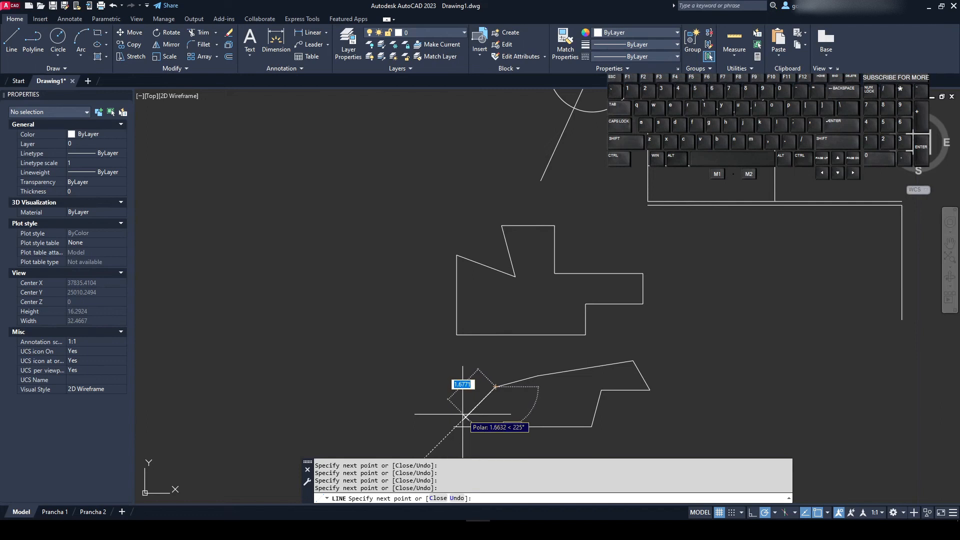
pyautogui.click(454, 426)
pyautogui.press('Return')
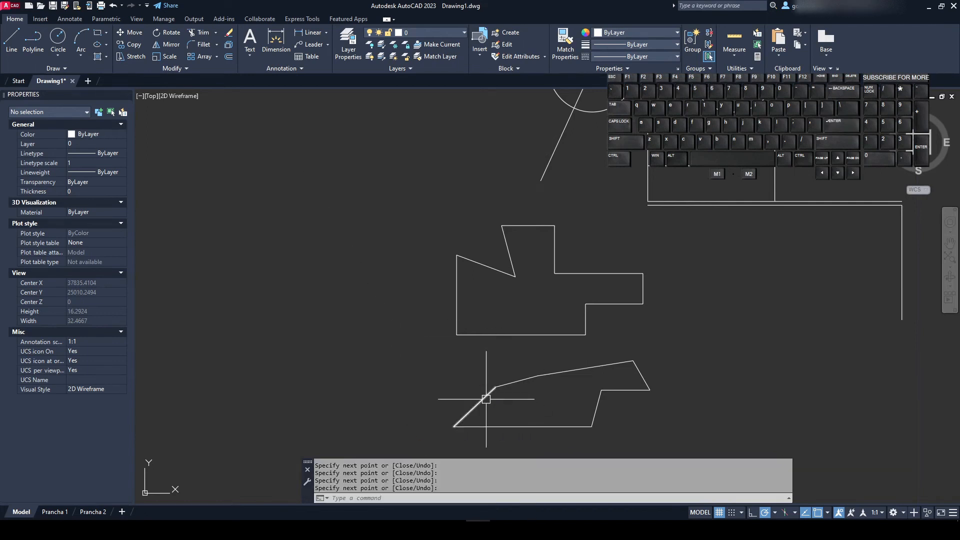
# - Compare how the separate-line outline and the polyline select, and erase the seven-segment outline
pyautogui.click(572, 423)
pyautogui.press('Escape')
pyautogui.click(476, 335)
pyautogui.press('Escape')
pyautogui.scroll(-3, 440, 355)
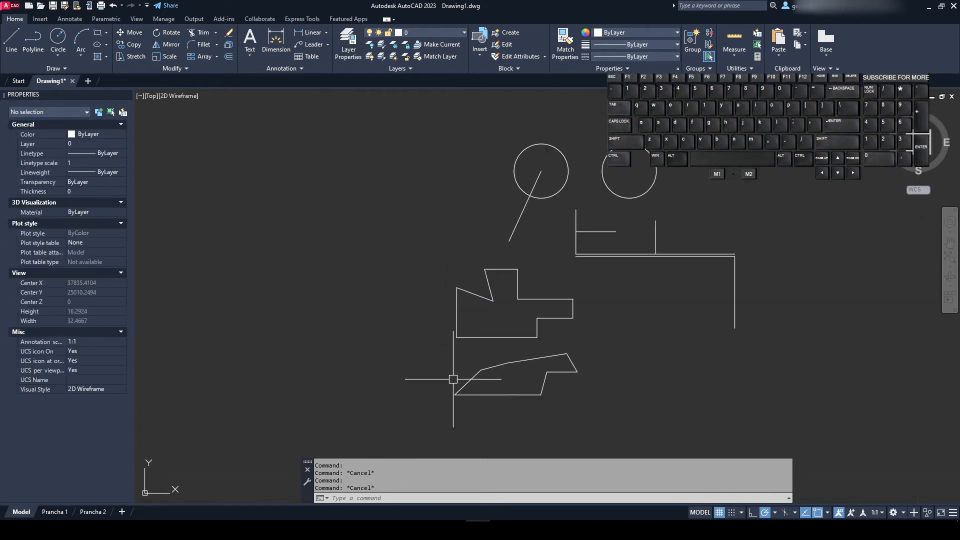
pyautogui.click(538, 327)
pyautogui.click(405, 291)
pyautogui.press('Delete')
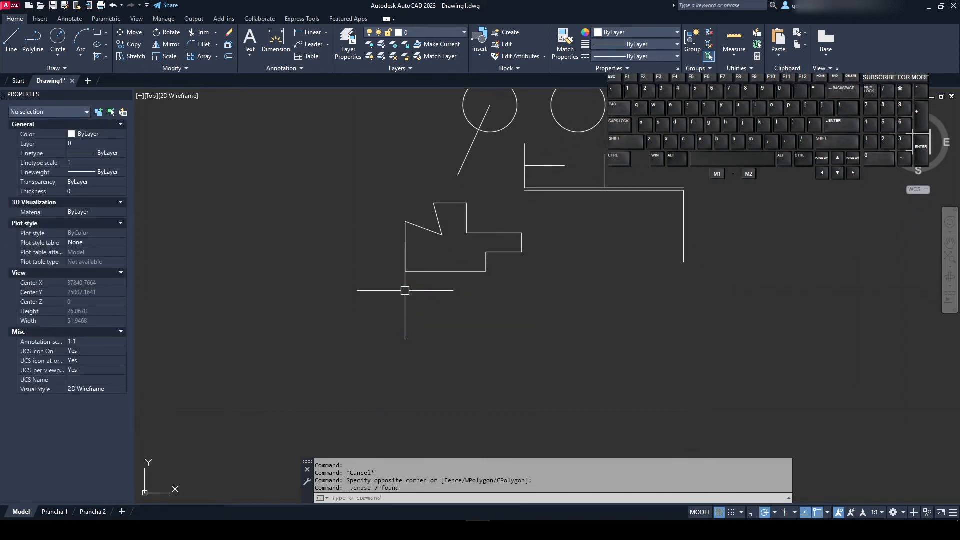
# - Turn on the Geometric Center object snap and draw a vertical line down from the polyline shape's geometric center
pyautogui.click(827, 512)
pyautogui.press('Escape')
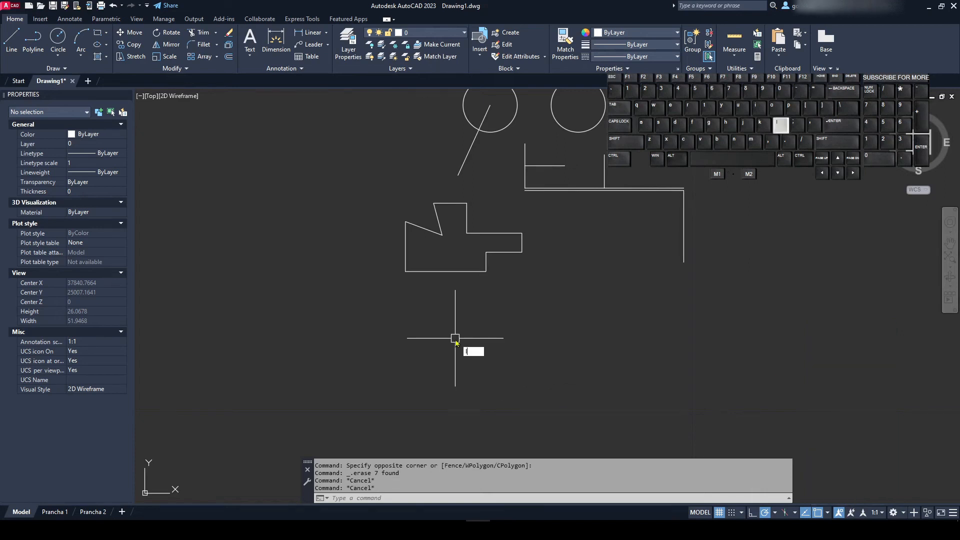
pyautogui.write('l')
pyautogui.press('Return')
pyautogui.click(454, 243)
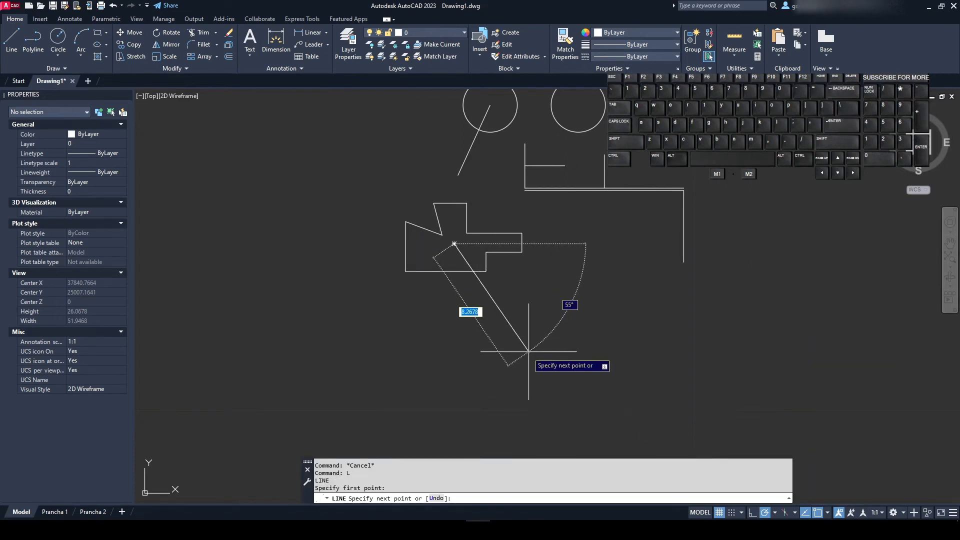
pyautogui.click(455, 365)
pyautogui.press('Escape')
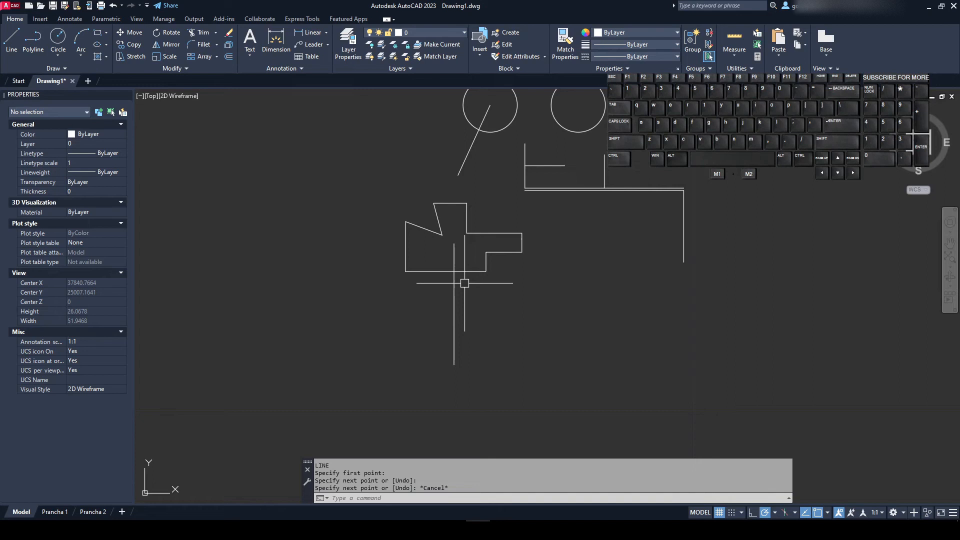
pyautogui.moveTo(444, 240); pyautogui.dragTo(435, 299, button='middle')
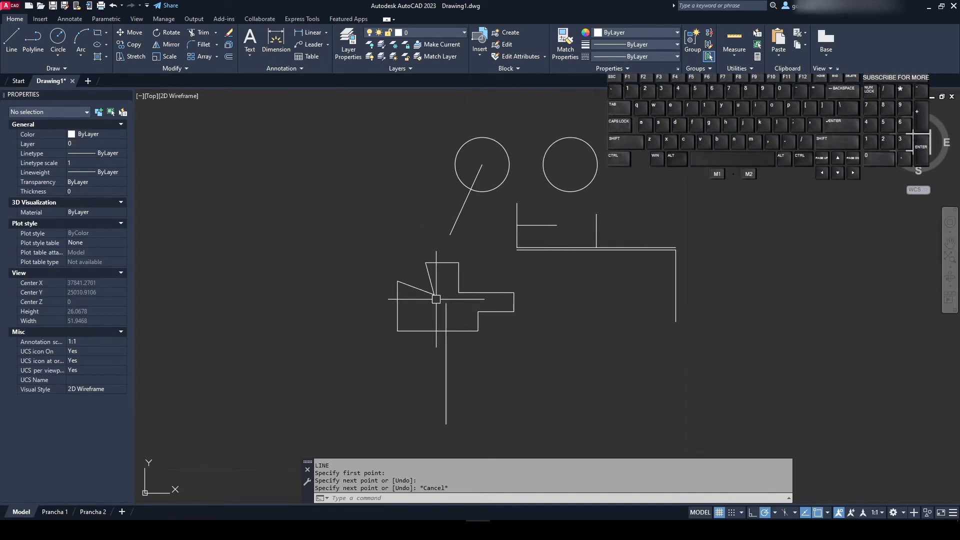
# - Draw a slanted line from the second circle's center down and to the right using the Center snap
pyautogui.click(826, 513)
pyautogui.press('Escape')
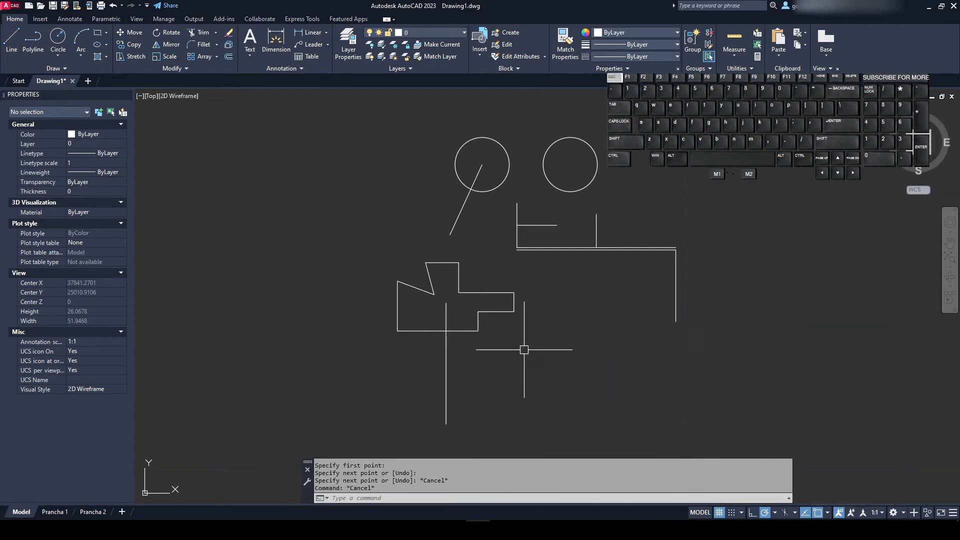
pyautogui.press('Return')
pyautogui.click(570, 164)
pyautogui.click(702, 200)
pyautogui.press('Return')
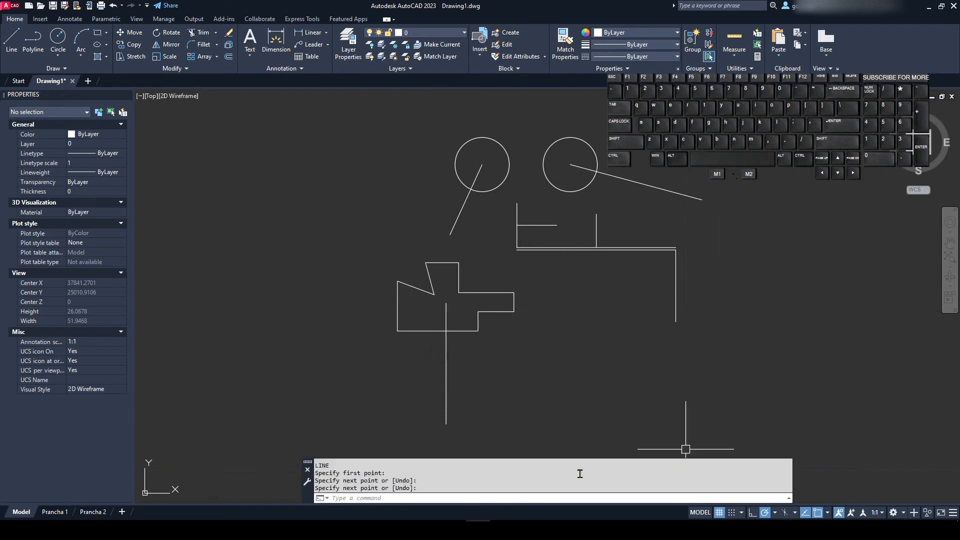
# - Turn on the Node object snap and place a single point above and to the left of the polyline shape
pyautogui.click(828, 513)
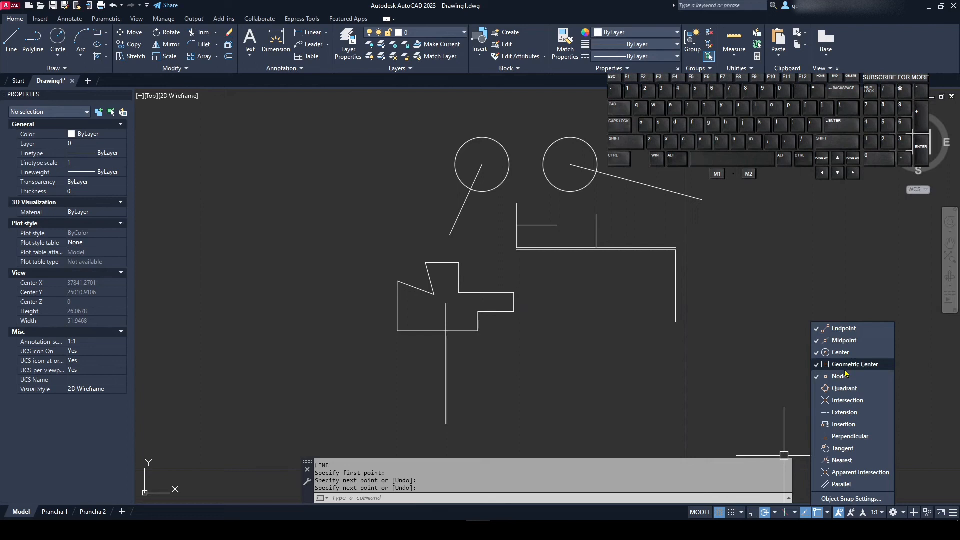
pyautogui.press('Escape')
pyautogui.press('Escape')
pyautogui.write('PO')
pyautogui.press('Return')
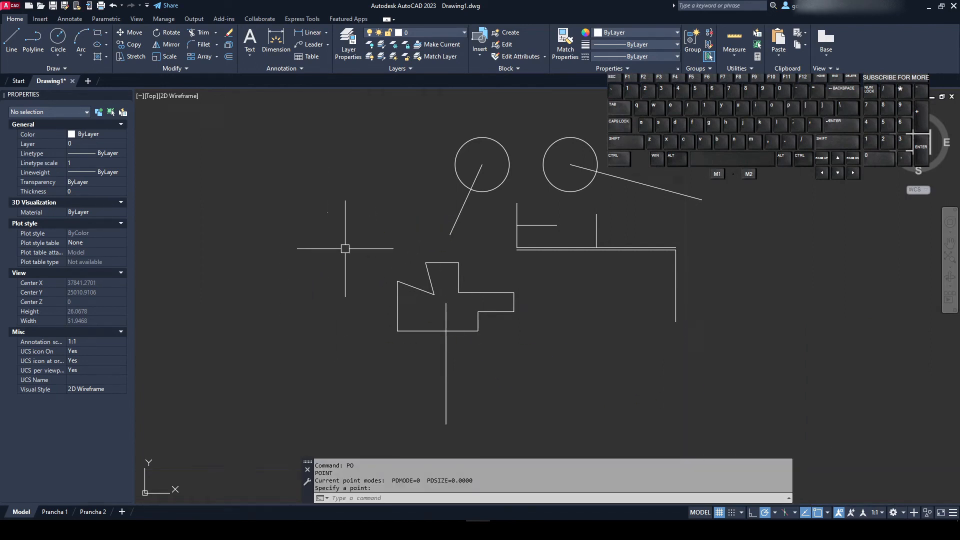
pyautogui.press('Escape')
pyautogui.write('L')
pyautogui.press('Return')
pyautogui.click(328, 212)
pyautogui.press('Escape')
# - Place a second point slightly below and to the left of the first one
pyautogui.write('PO')
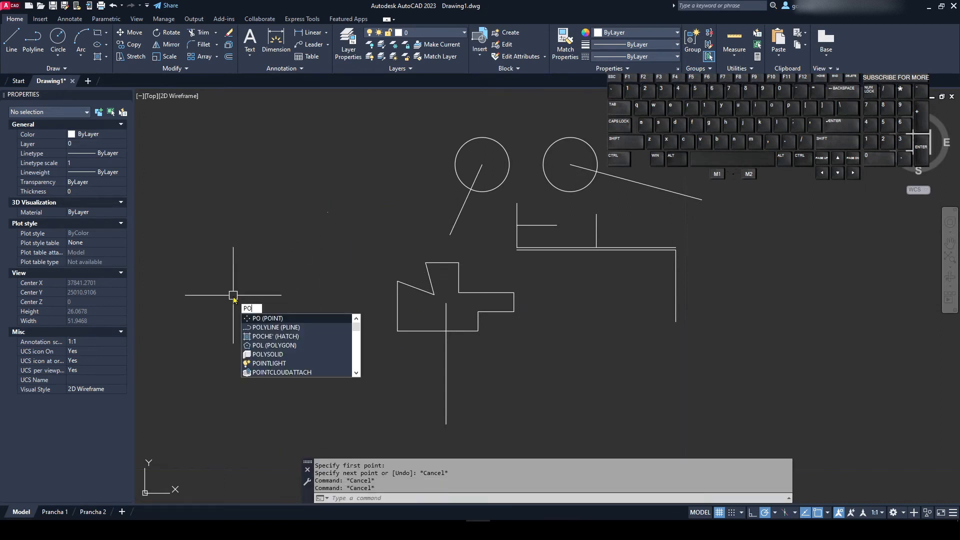
pyautogui.press('Return')
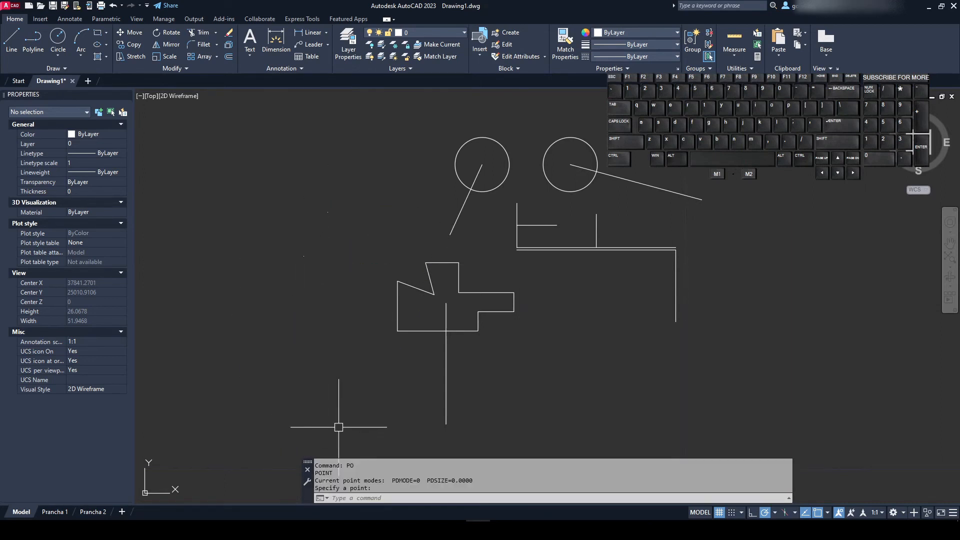
# - Turn object snapping off and draw a short slanted line by eye from the lower point, down and to the right
pyautogui.click(839, 514)
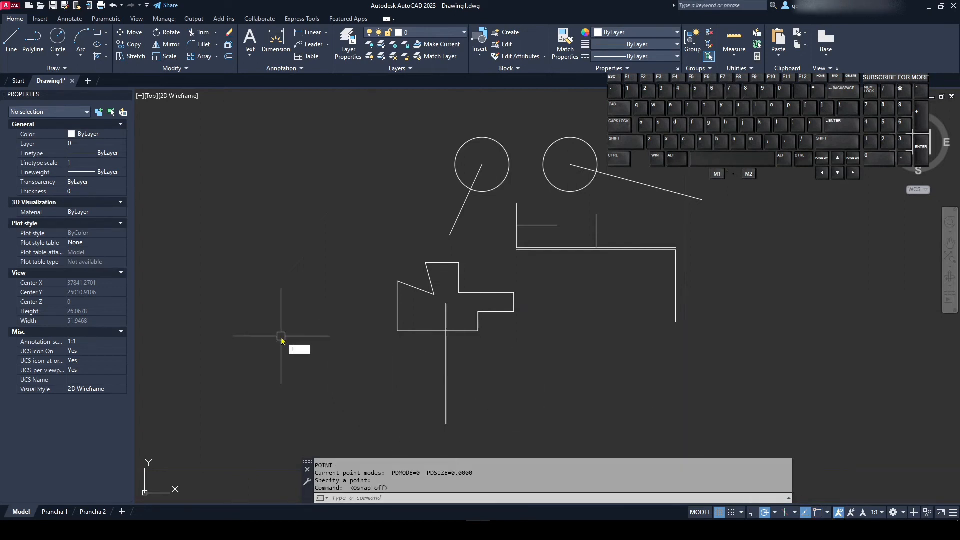
pyautogui.write('L')
pyautogui.press('Return')
pyautogui.scroll(10, 318, 258)
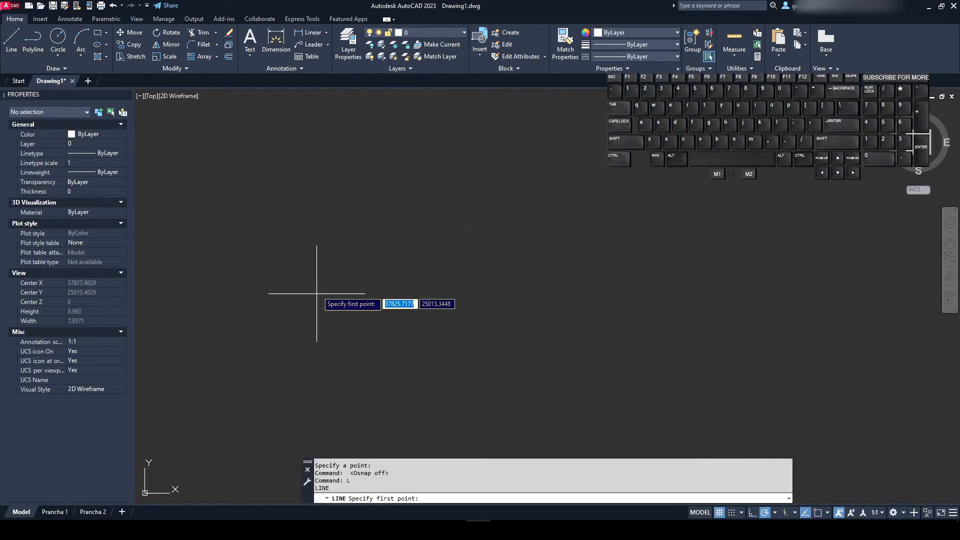
pyautogui.click(499, 168)
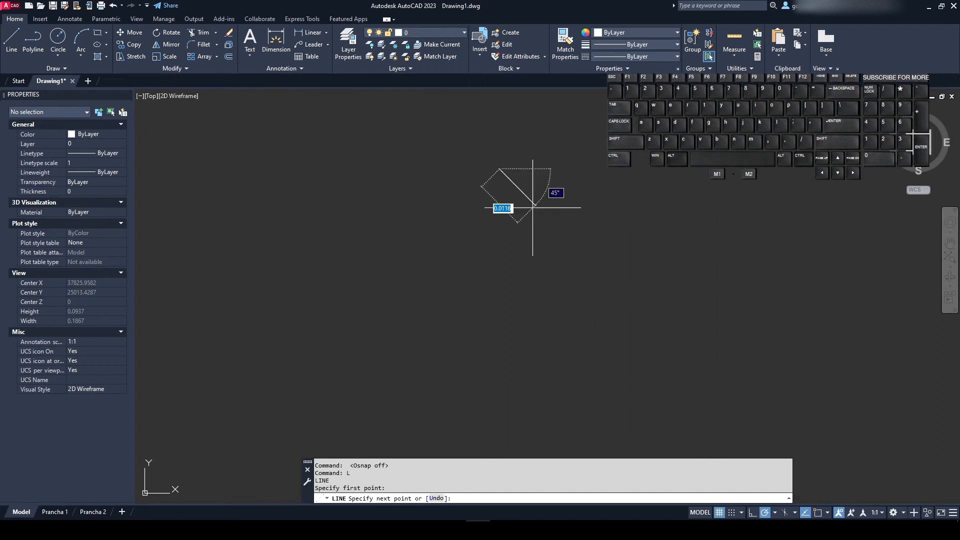
pyautogui.click(576, 246)
pyautogui.press('Escape')
# - Examine up close how the start of the slanted line lies relative to the lower point
pyautogui.moveTo(522, 141); pyautogui.dragTo(447, 452, button='middle')
pyautogui.moveTo(493, 137); pyautogui.dragTo(469, 146, button='middle')
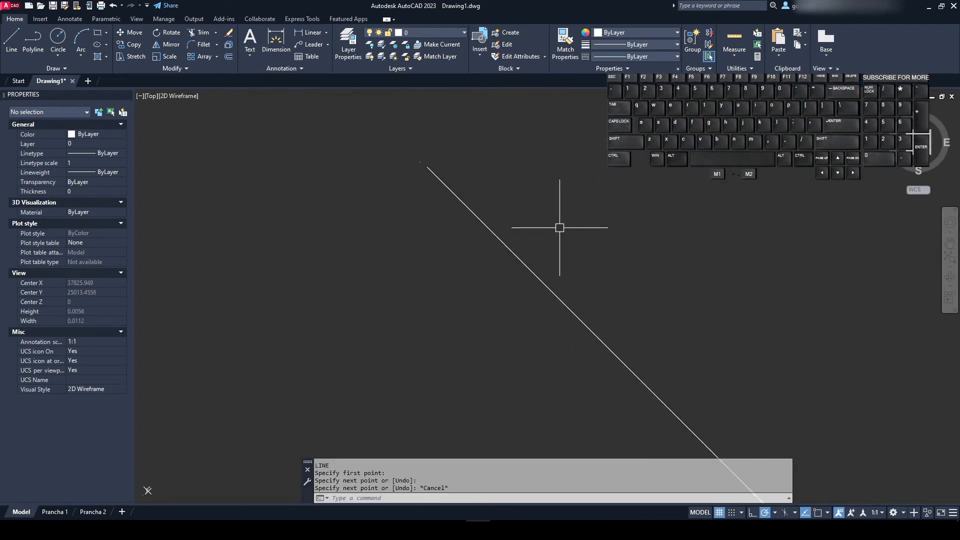
pyautogui.click(559, 227)
pyautogui.click(460, 337)
pyautogui.press('Escape')
pyautogui.press('Escape')
pyautogui.press('Escape')
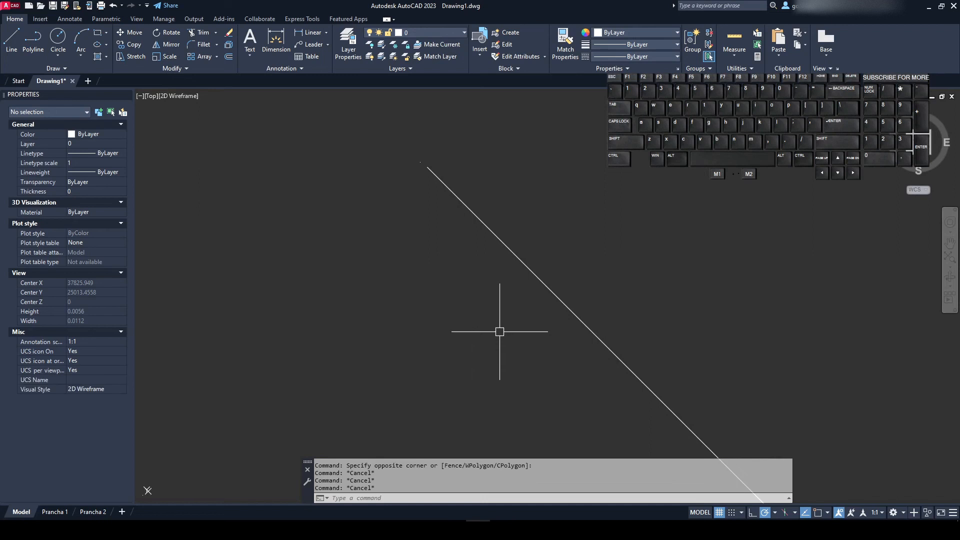
# - Turn object snapping back on and draw a short vertical line straight down from the lower point using the Node snap
pyautogui.click(828, 513)
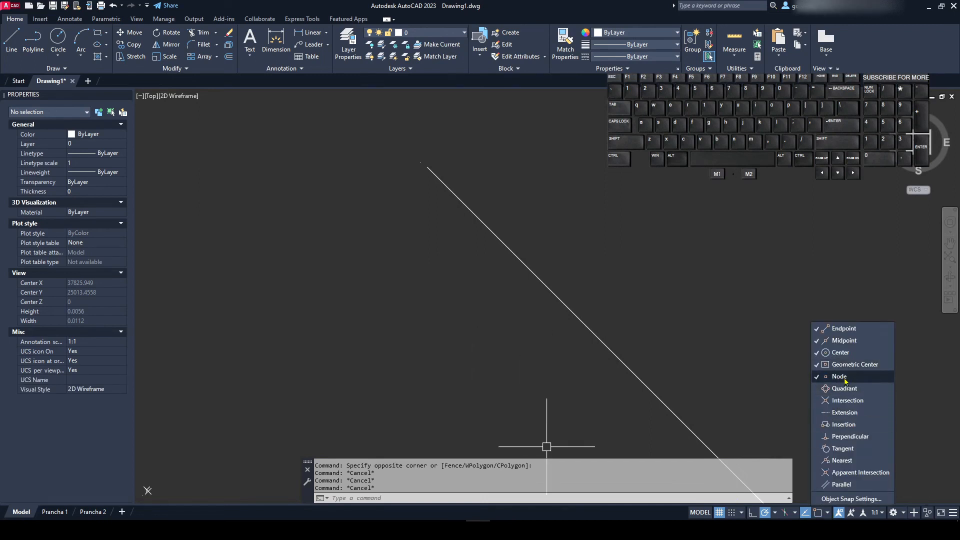
pyautogui.click(817, 514)
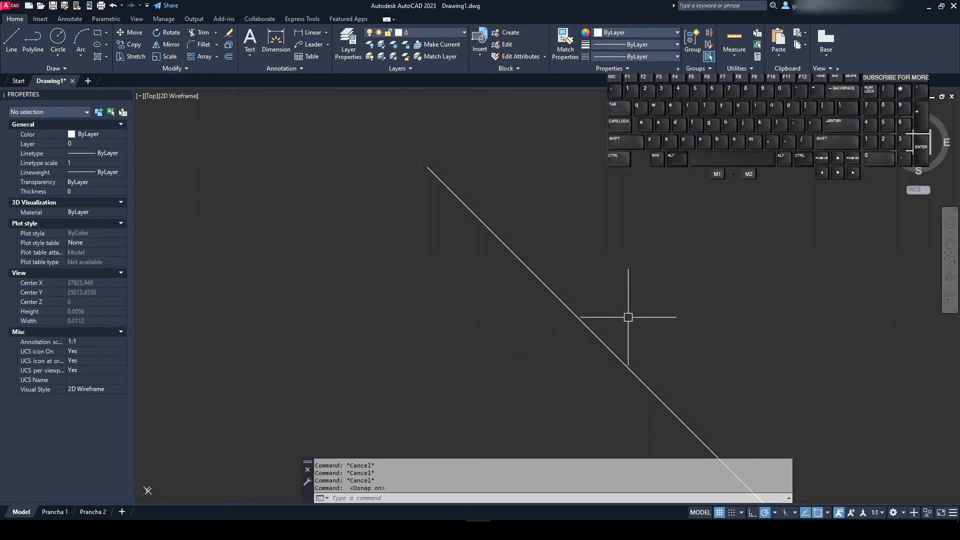
pyautogui.write('l')
pyautogui.press('Return')
pyautogui.click(420, 162)
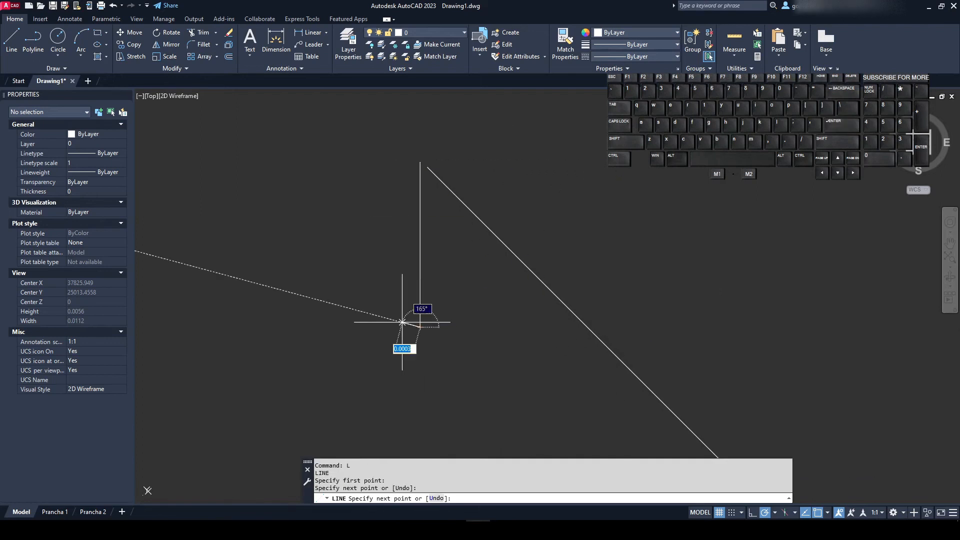
pyautogui.click(420, 327)
pyautogui.press('Return')
pyautogui.scroll(5, 356, 118)
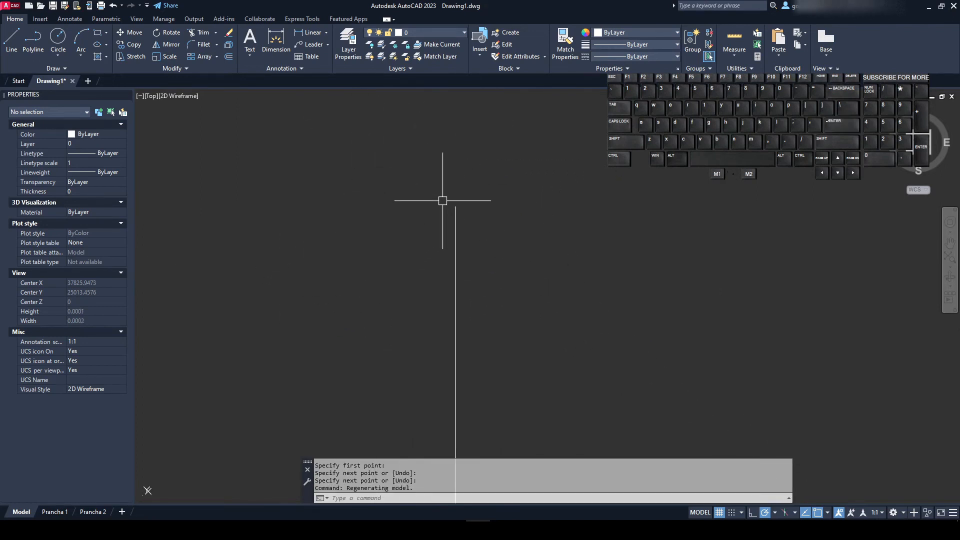
pyautogui.scroll(5, 482, 212)
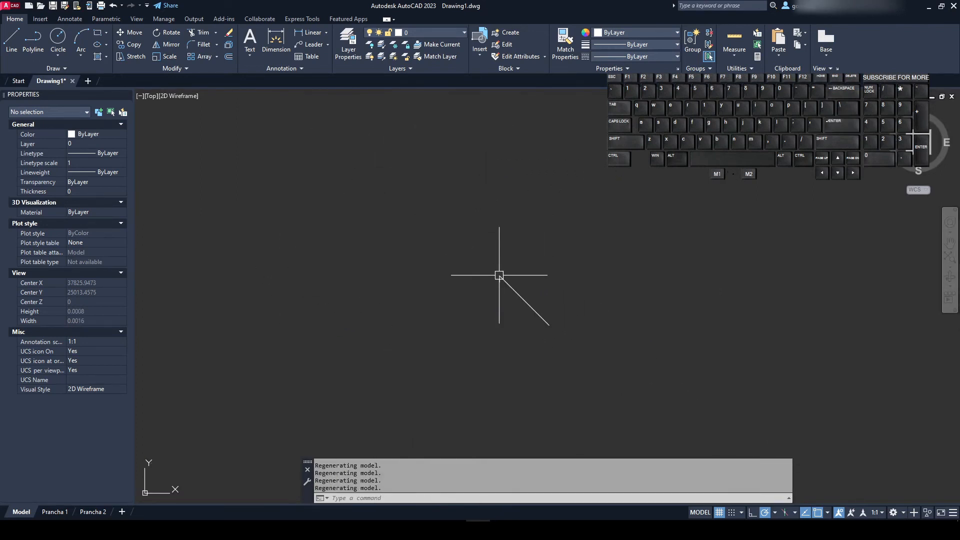
# - Turn on the Quadrant object snap and draw a horizontal line to the right from the second circle's top quadrant
pyautogui.scroll(-10, 501, 277)
pyautogui.scroll(3, 394, 218)
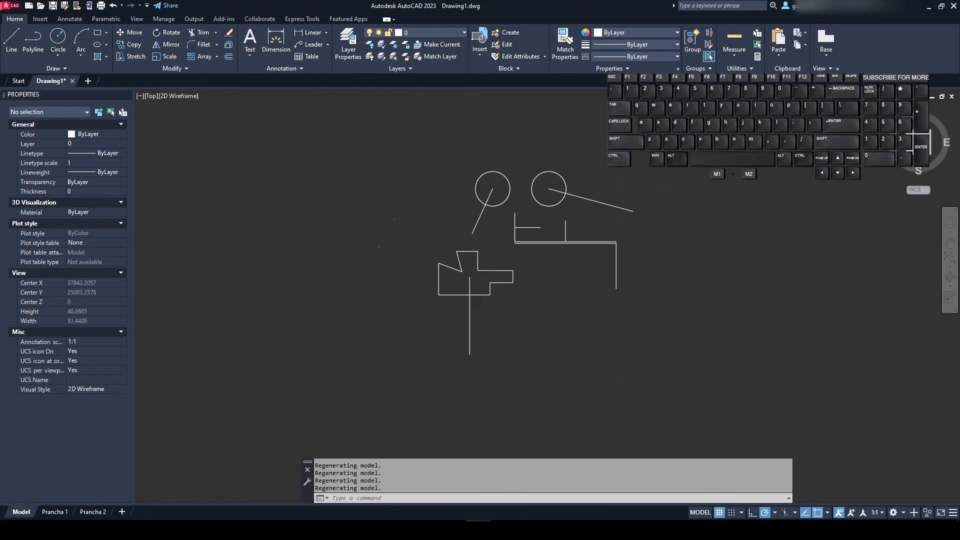
pyautogui.click(827, 513)
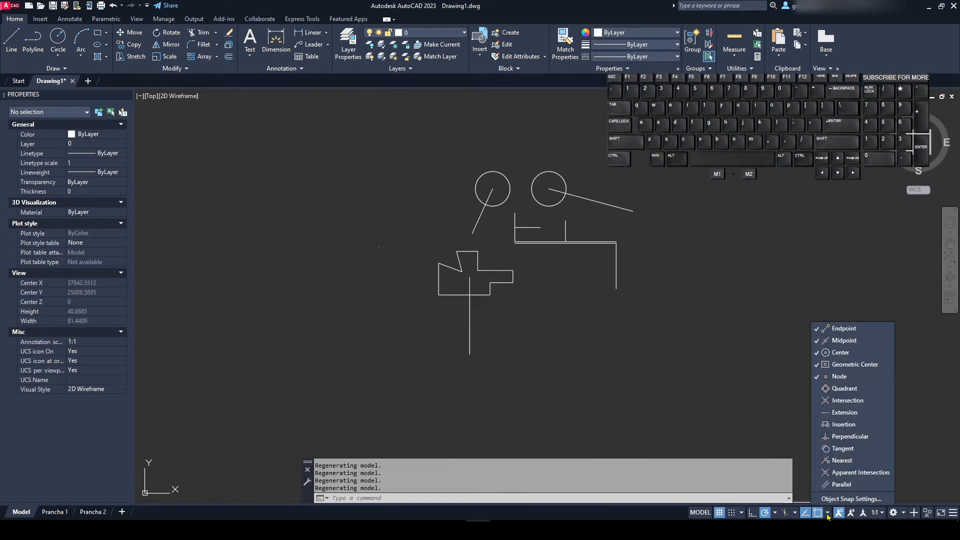
pyautogui.click(844, 388)
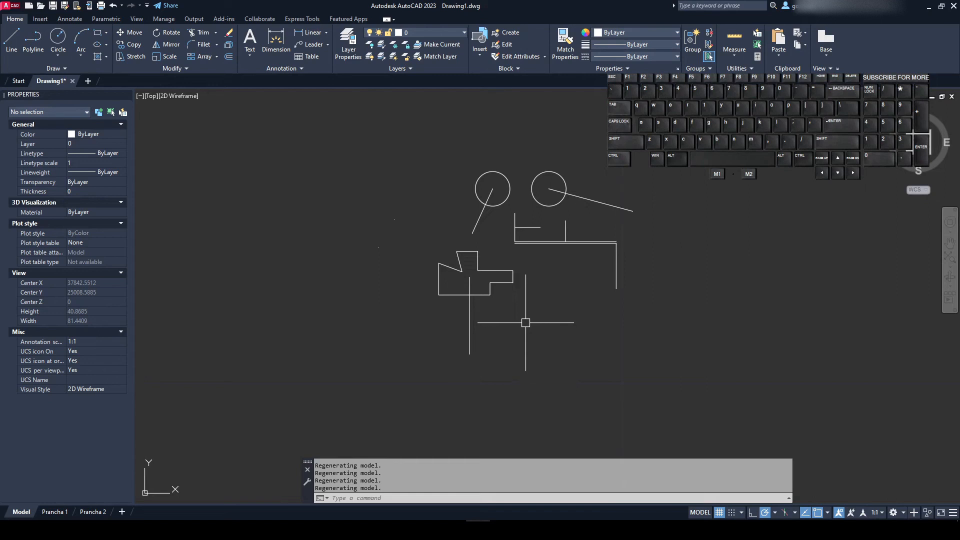
pyautogui.write('l')
pyautogui.press('Return')
pyautogui.scroll(5, 525, 160)
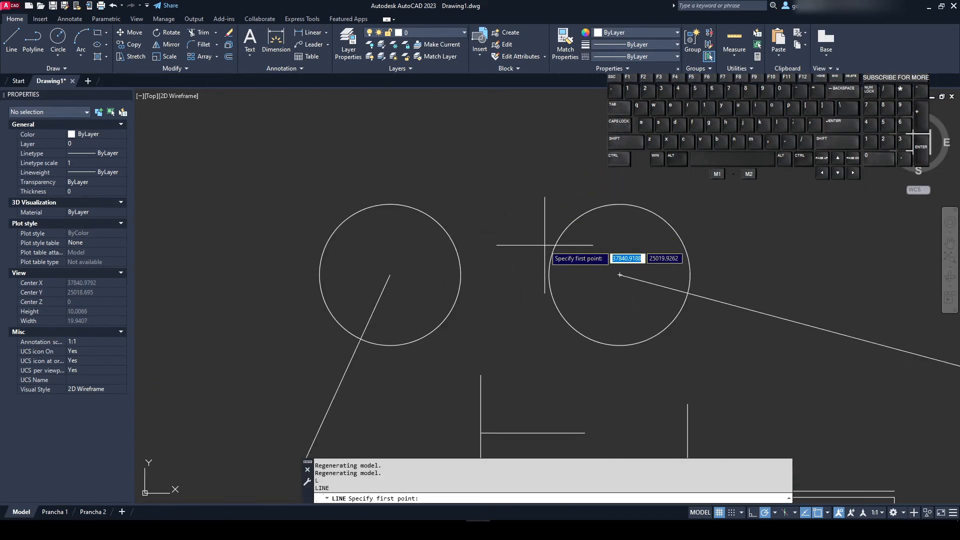
pyautogui.click(619, 204)
pyautogui.click(865, 204)
pyautogui.press('Return')
# - Draw a vertical line upward from the second circle's right quadrant
pyautogui.press('Return')
pyautogui.click(690, 274)
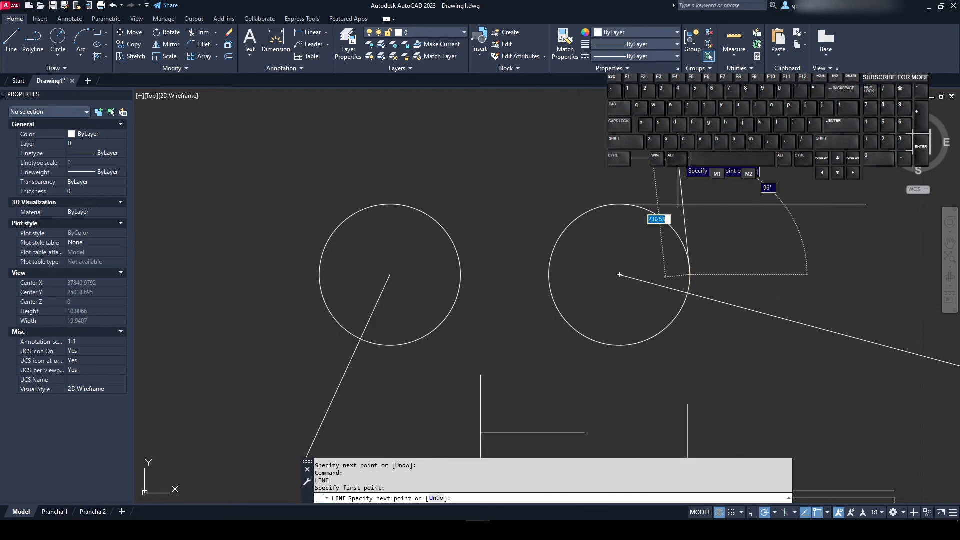
pyautogui.click(689, 152)
pyautogui.press('Return')
pyautogui.scroll(-2, 589, 175)
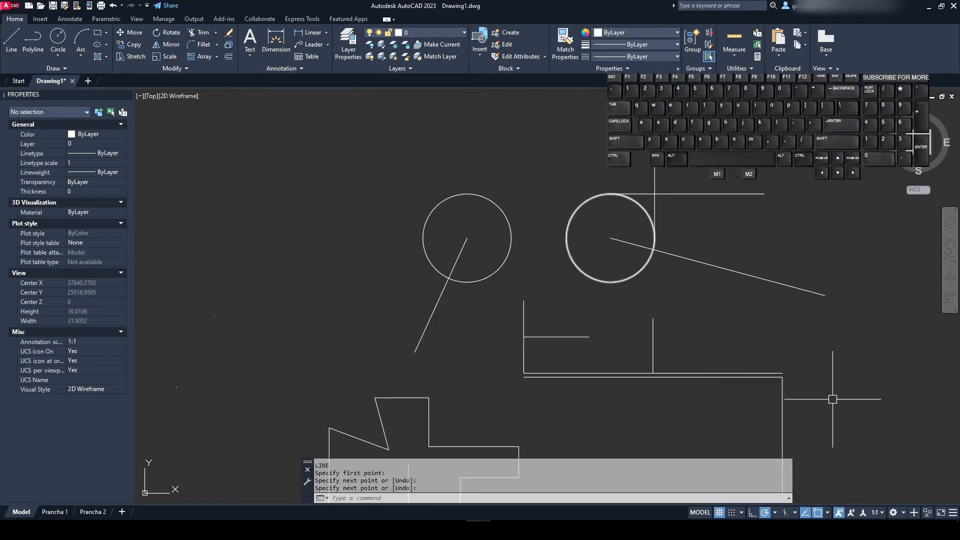
# - Turn on the Intersection object snap and draw a slanted line down and right from where the vertical line crosses the polyline shape's bottom edge
pyautogui.click(827, 512)
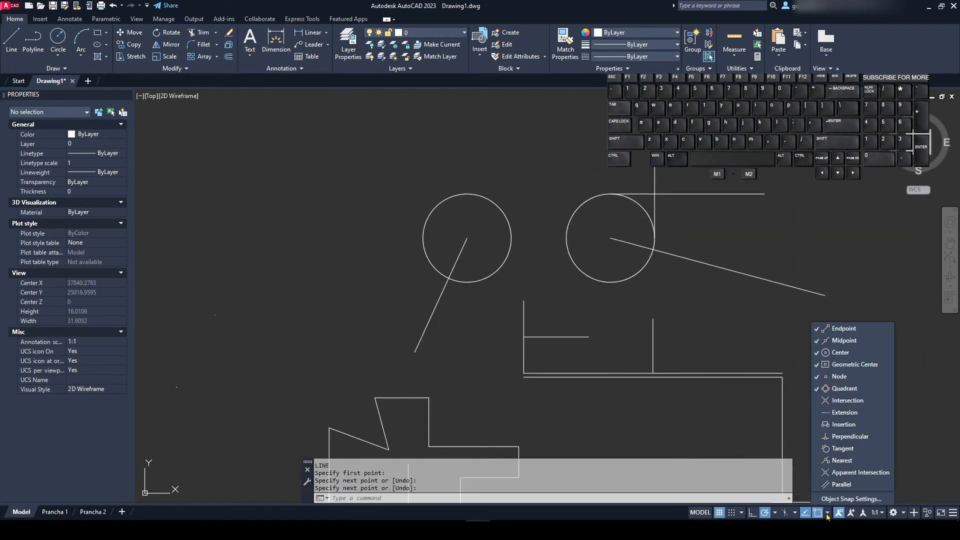
pyautogui.click(519, 295)
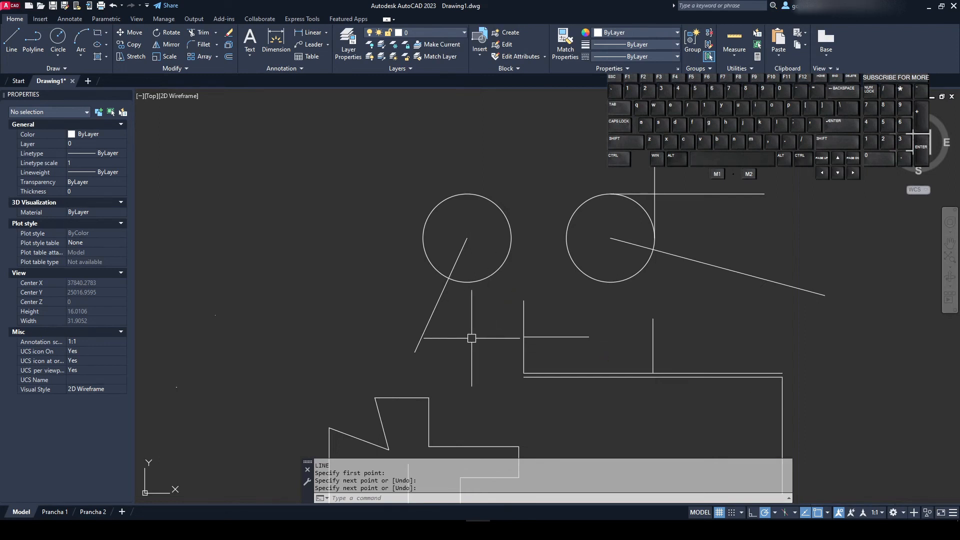
pyautogui.rightClick(472, 337)
pyautogui.press('Escape')
pyautogui.press('Escape')
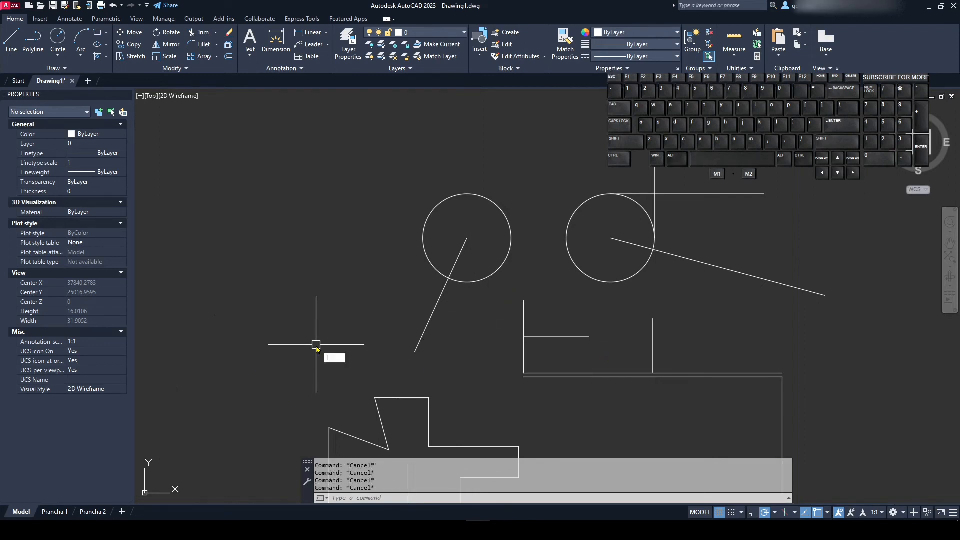
pyautogui.press('Return')
pyautogui.moveTo(483, 358); pyautogui.dragTo(487, 244, button='middle')
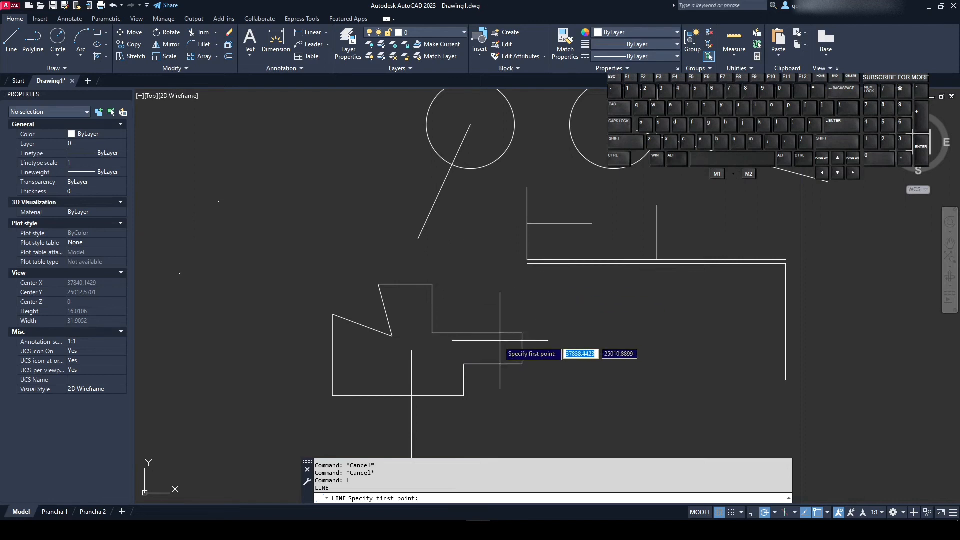
pyautogui.click(411, 395)
pyautogui.moveTo(442, 411); pyautogui.dragTo(423, 270, button='middle')
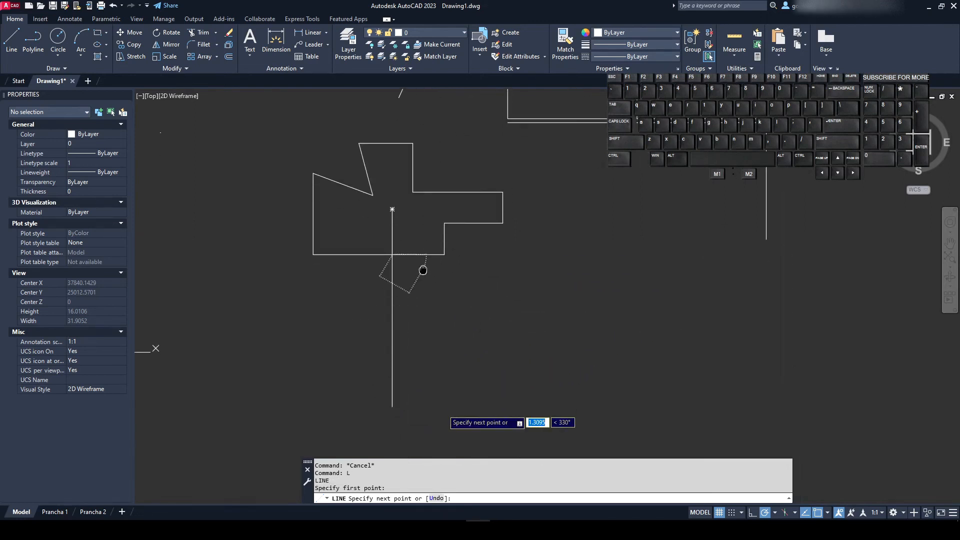
pyautogui.click(522, 409)
pyautogui.press('Return')
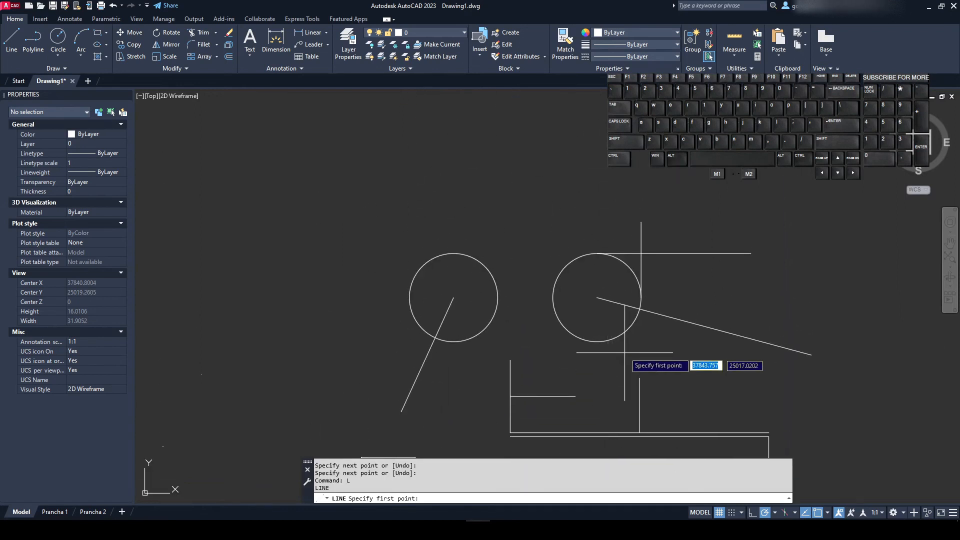
# - Draw a diagonal line across the second circle, from below its lower right to the gap between the two circles
pyautogui.click(637, 356)
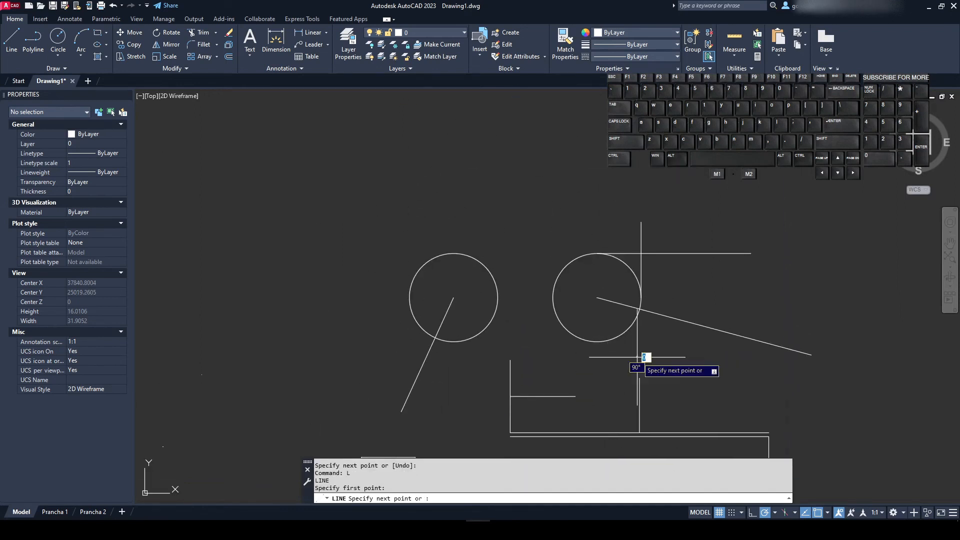
pyautogui.click(510, 257)
pyautogui.press('Escape')
pyautogui.press('Escape')
pyautogui.press('Escape')
# - Draw connected lines from the diagonal's midpoint through its lower circle intersection and its lower endpoint to the circle's right quadrant
pyautogui.scroll(5, 608, 330)
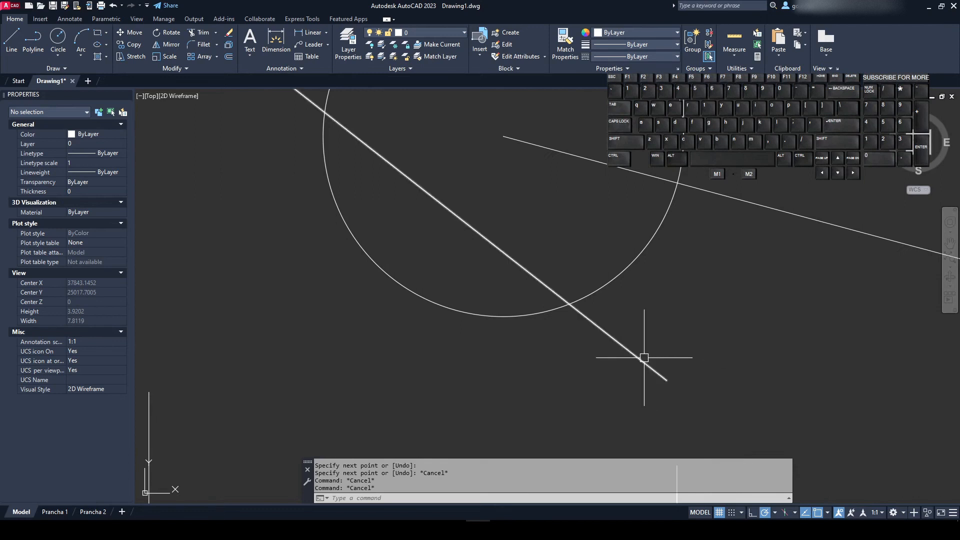
pyautogui.write('L')
pyautogui.press('Return')
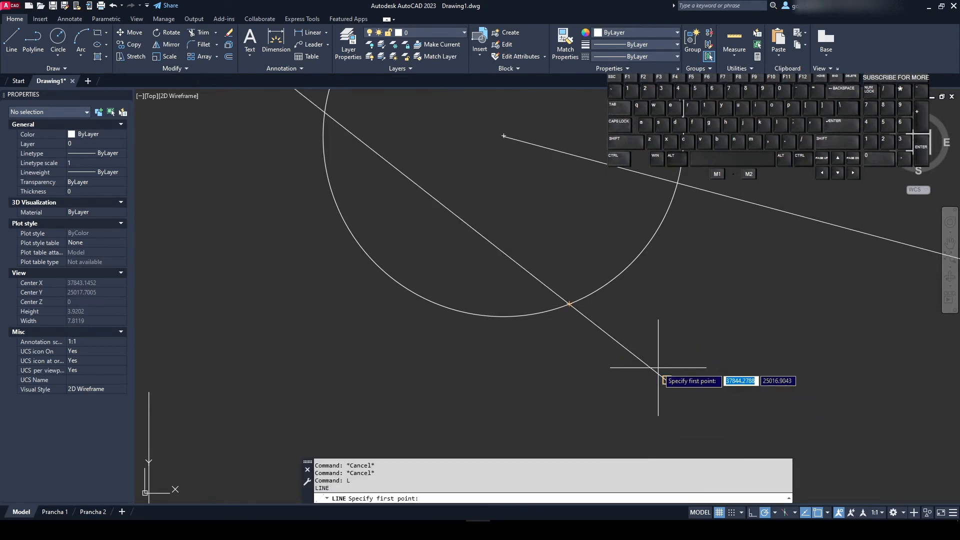
pyautogui.scroll(-2, 648, 373)
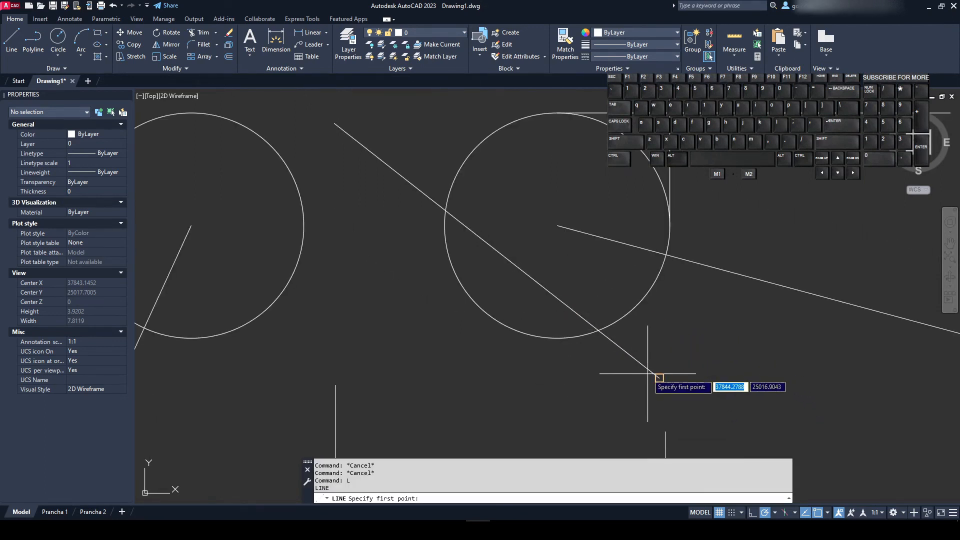
pyautogui.click(496, 250)
pyautogui.click(607, 250)
pyautogui.click(577, 409)
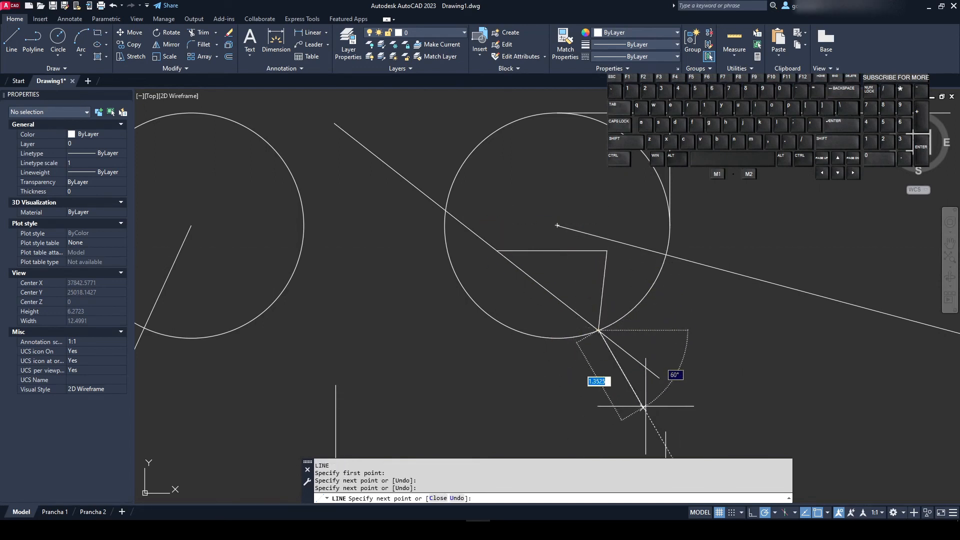
pyautogui.click(660, 377)
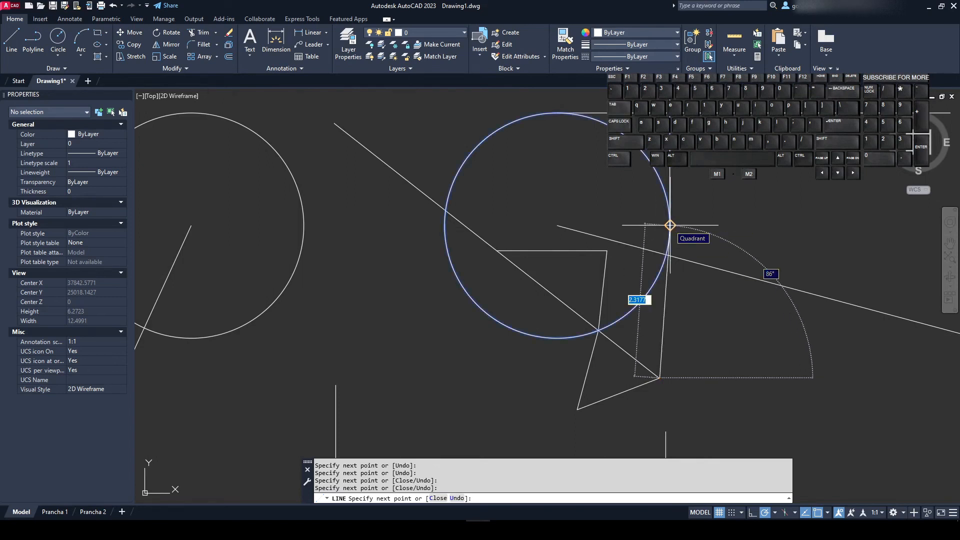
pyautogui.scroll(-4, 660, 227)
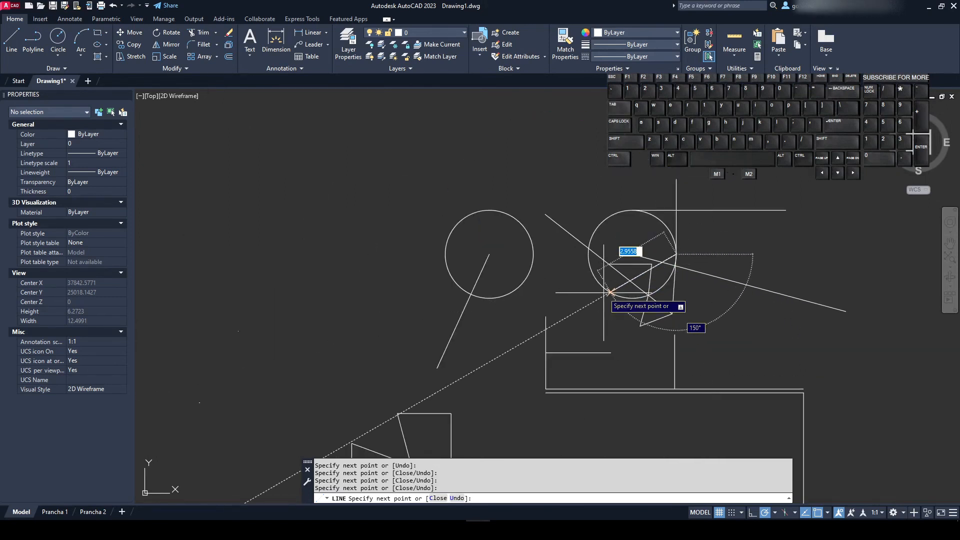
pyautogui.press('Escape')
pyautogui.press('Escape')
pyautogui.press('Escape')
# - Turn on the Insertion object snap
pyautogui.scroll(-2, 575, 360)
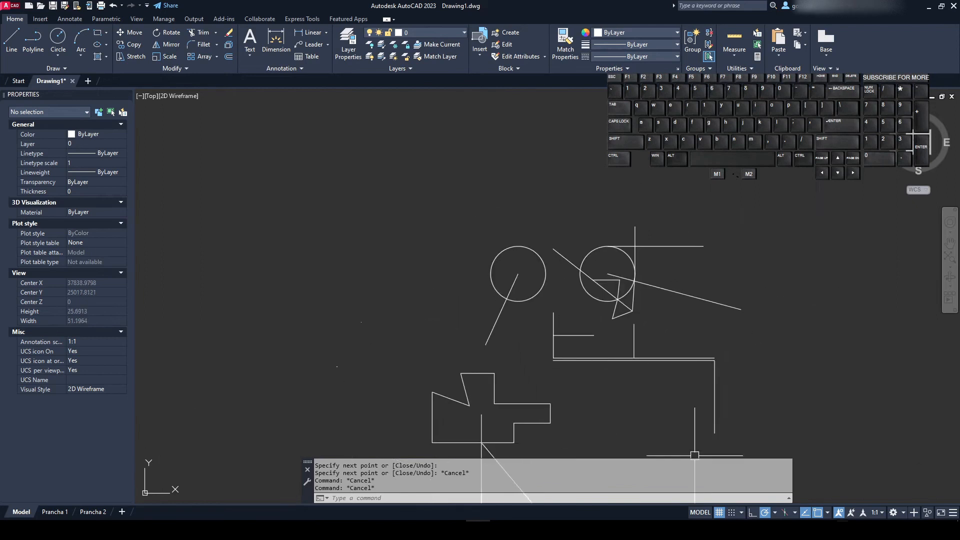
pyautogui.click(827, 513)
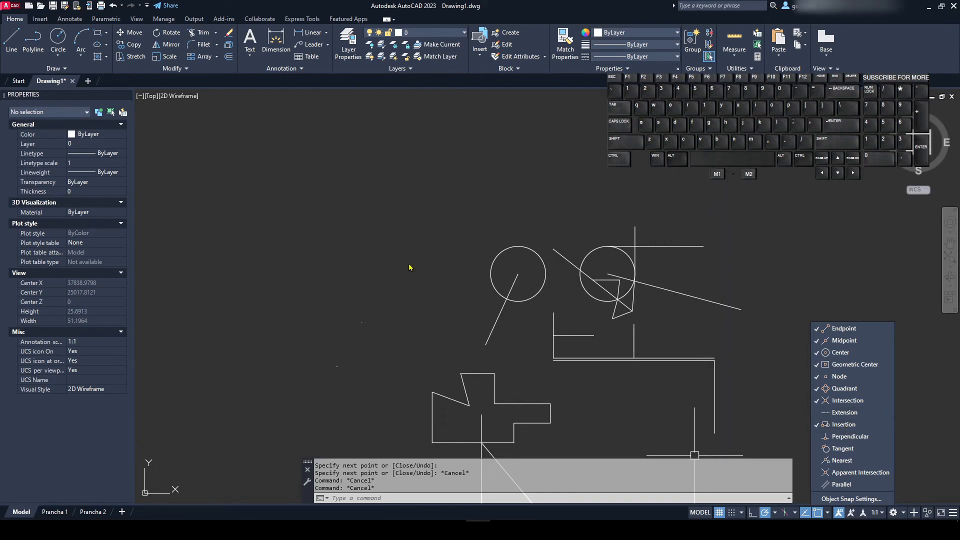
# - Add the single-line text "dkjgdlfkgjdf" above and left of the first circle, about 1.5 units high with rotation 0
pyautogui.press('Escape')
pyautogui.write('text')
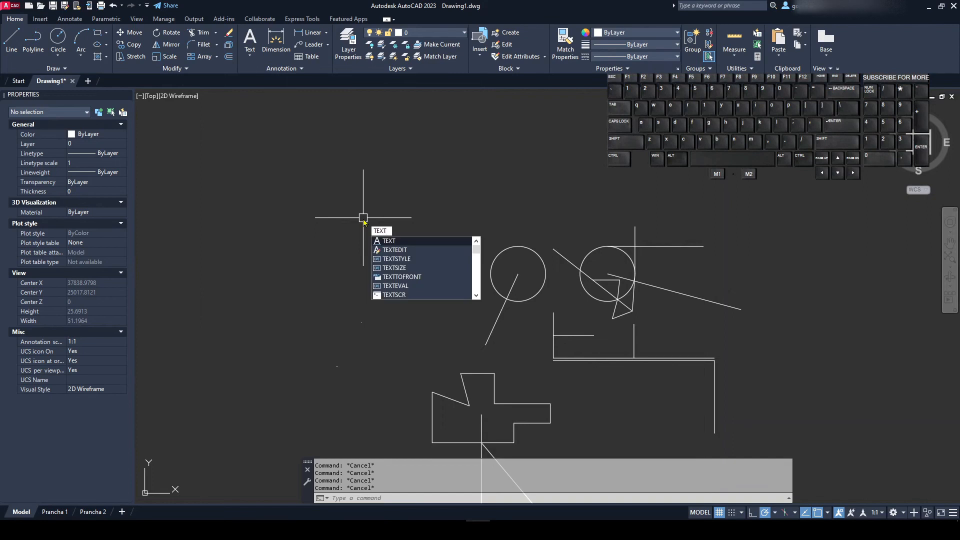
pyautogui.press('Return')
pyautogui.click(332, 236)
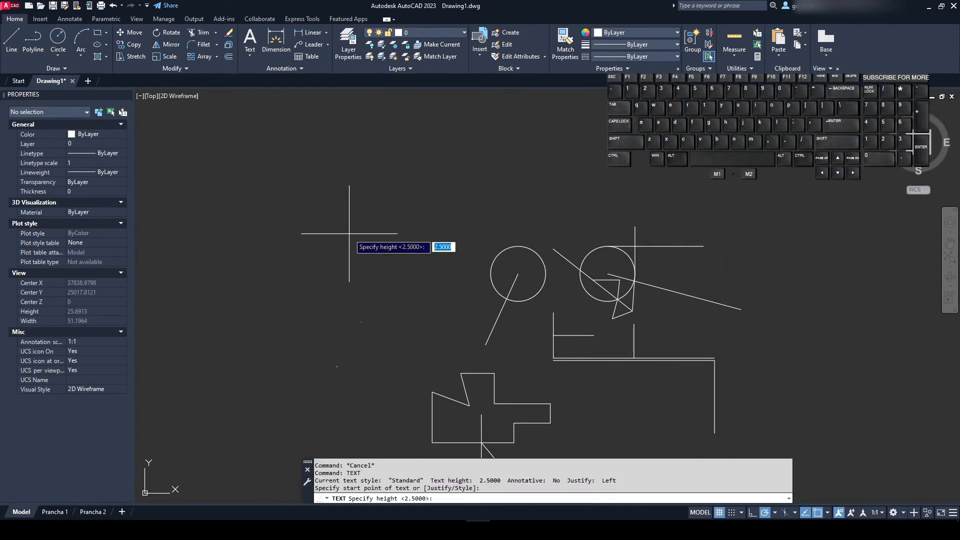
pyautogui.press('Return')
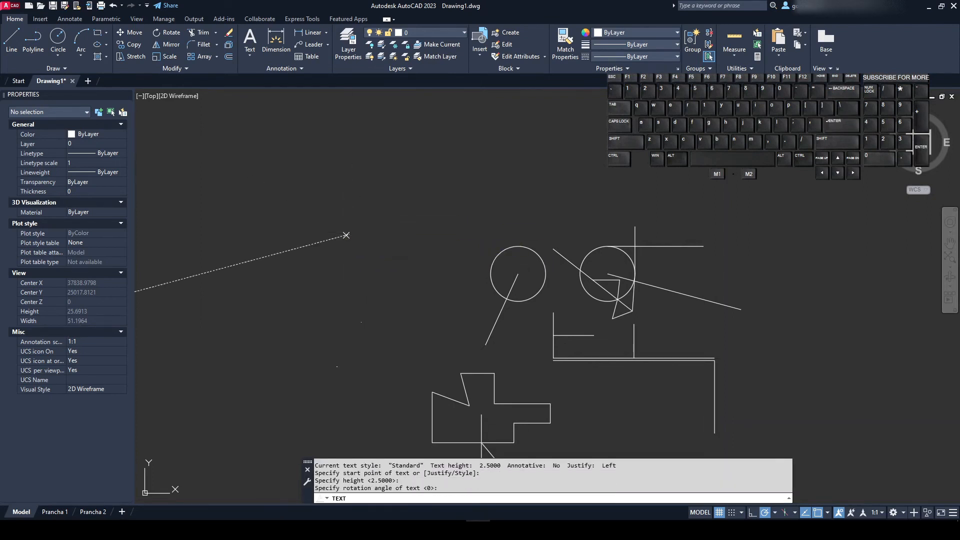
pyautogui.press('Return')
pyautogui.write('dkjgdlfkgjdf')
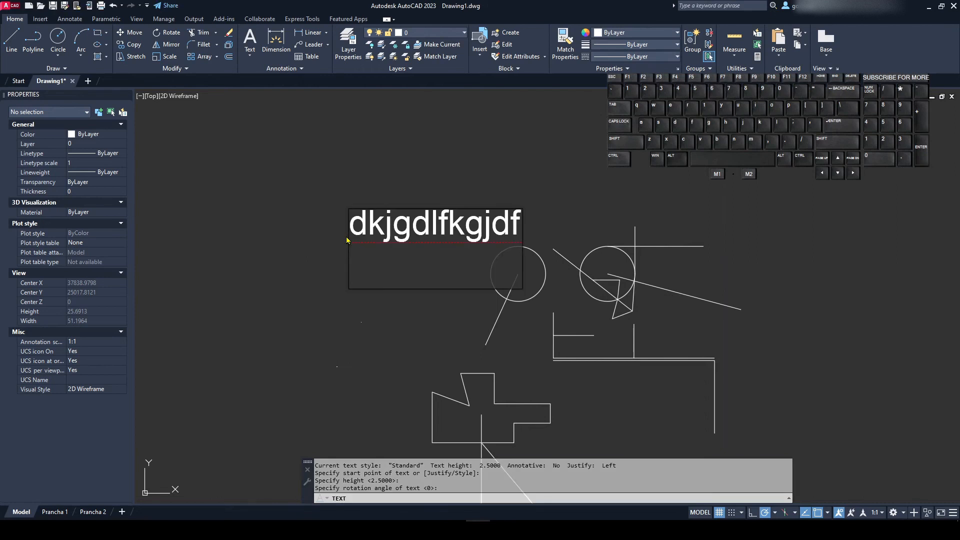
pyautogui.press('Escape')
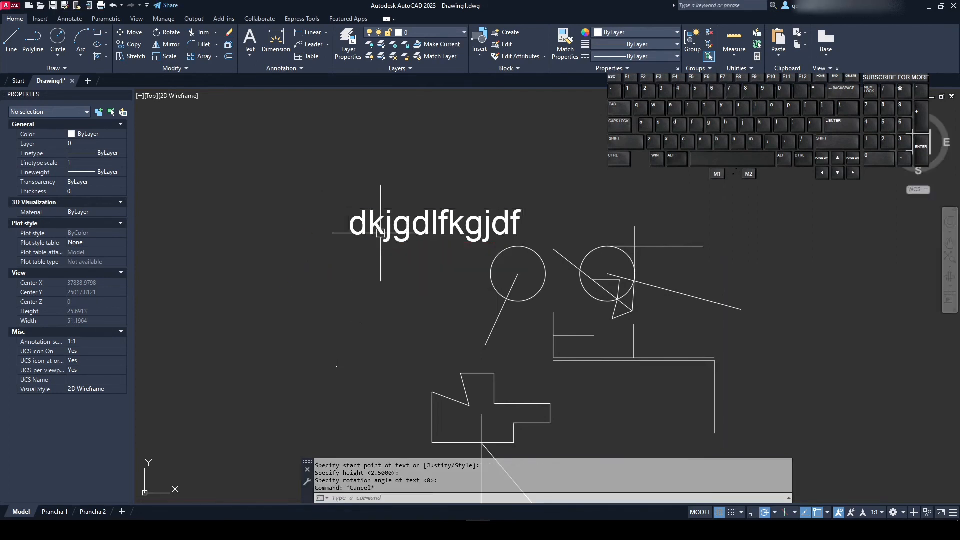
# - Inspect the text's insertion point by selecting the text and testing a line start at its lower-left corner
pyautogui.click(356, 233)
pyautogui.scroll(3, 345, 255)
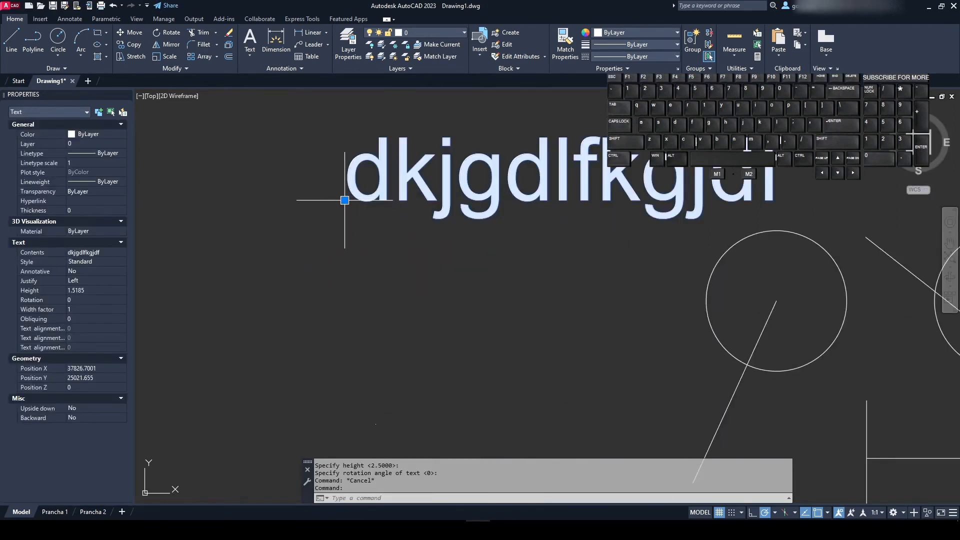
pyautogui.press('Escape')
pyautogui.press('Escape')
pyautogui.press('Return')
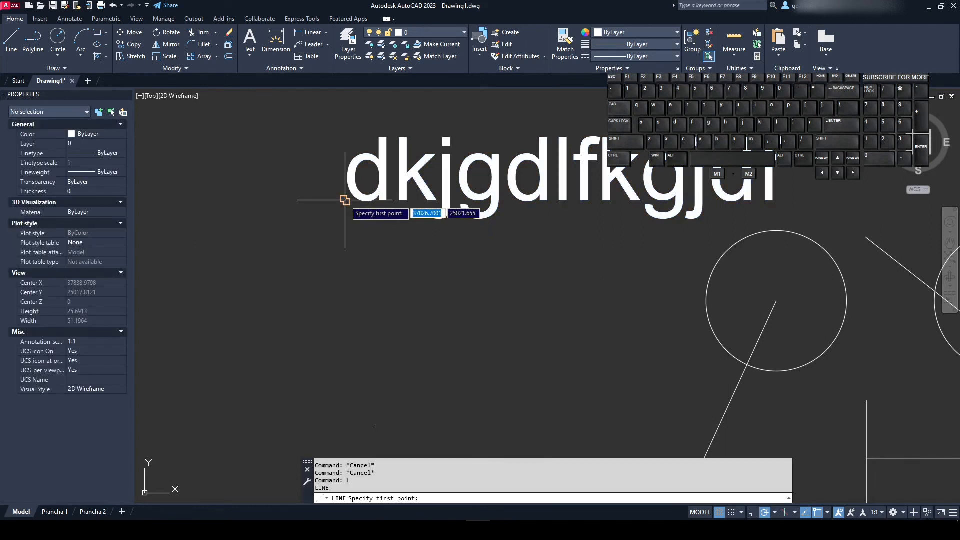
pyautogui.press('Escape')
# - Test starting a line at the text's lower-left corner with the Insertion object snap off, and turn the snap back on
pyautogui.click(827, 513)
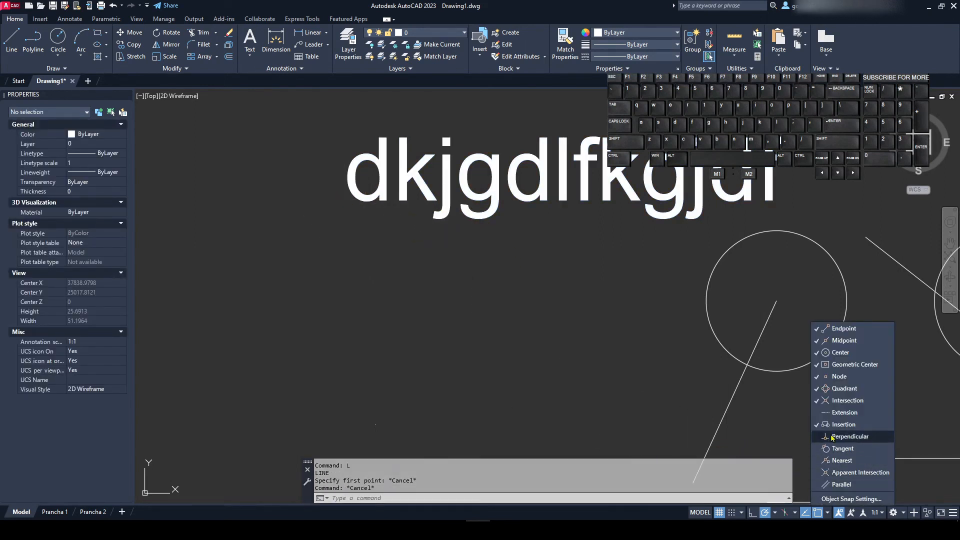
pyautogui.click(624, 378)
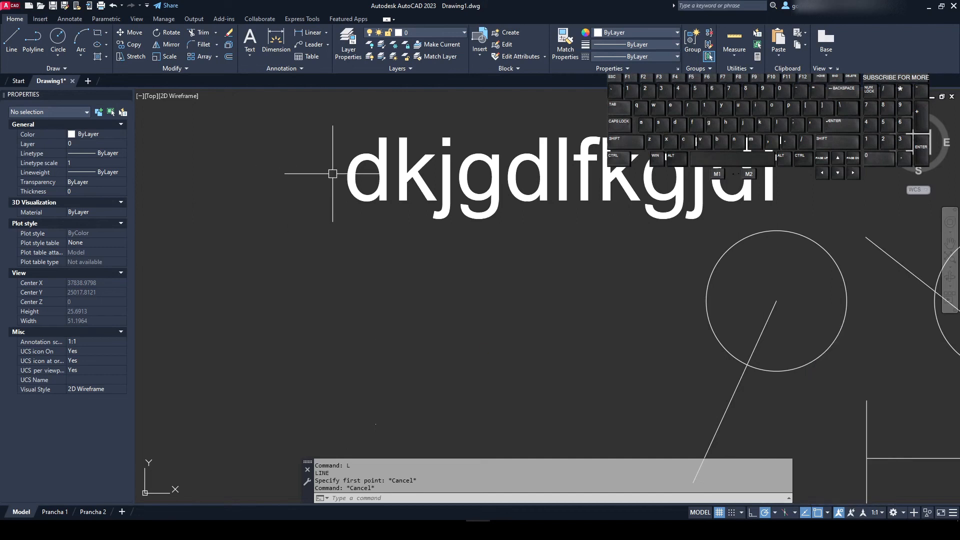
pyautogui.write('l')
pyautogui.press('Return')
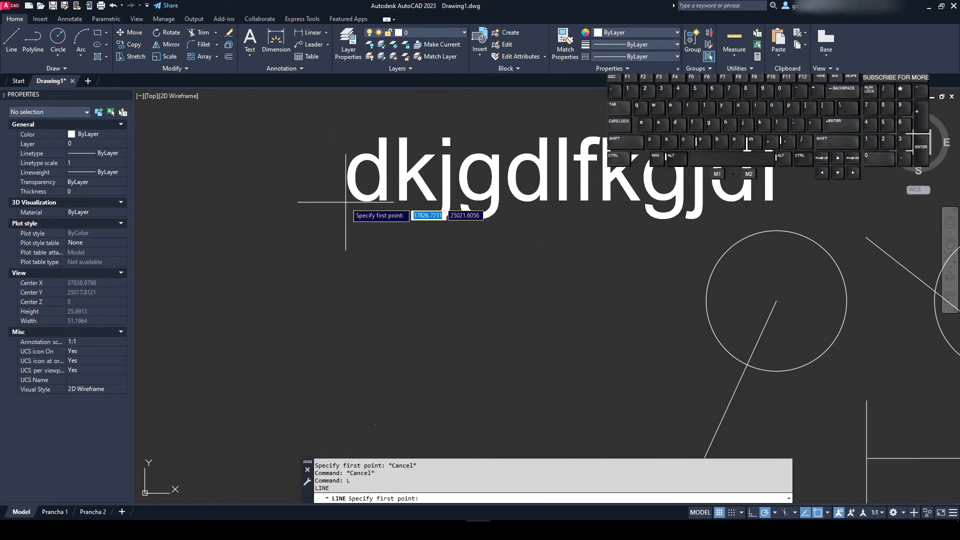
pyautogui.press('Escape')
pyautogui.press('Escape')
pyautogui.click(827, 511)
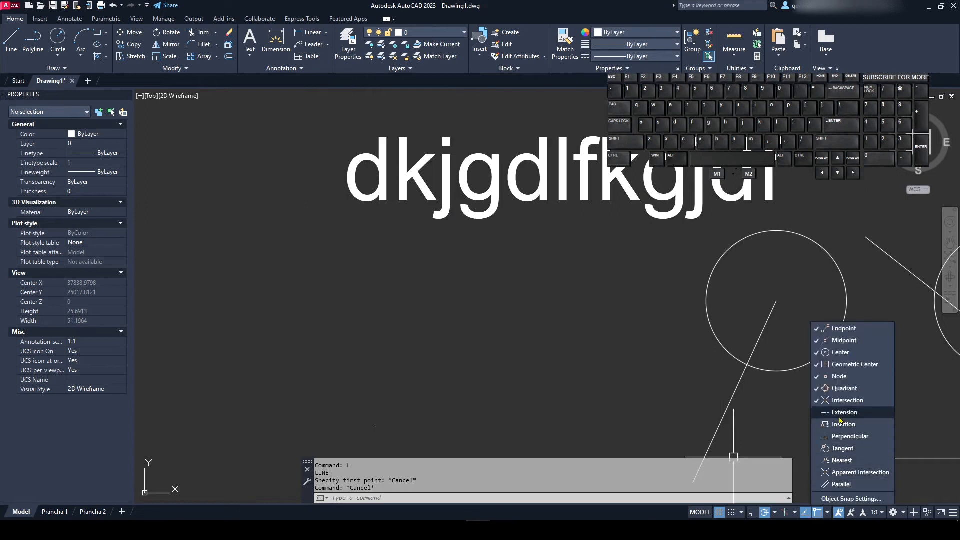
pyautogui.press('Escape')
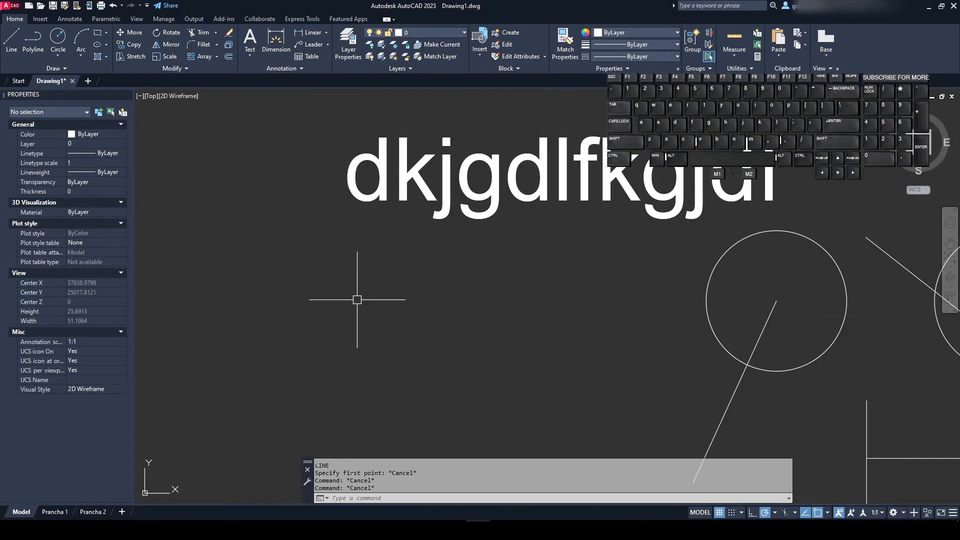
# - Draw a trial line from the text's insertion point to beyond its last letter, and erase it
pyautogui.write('l')
pyautogui.press('Return')
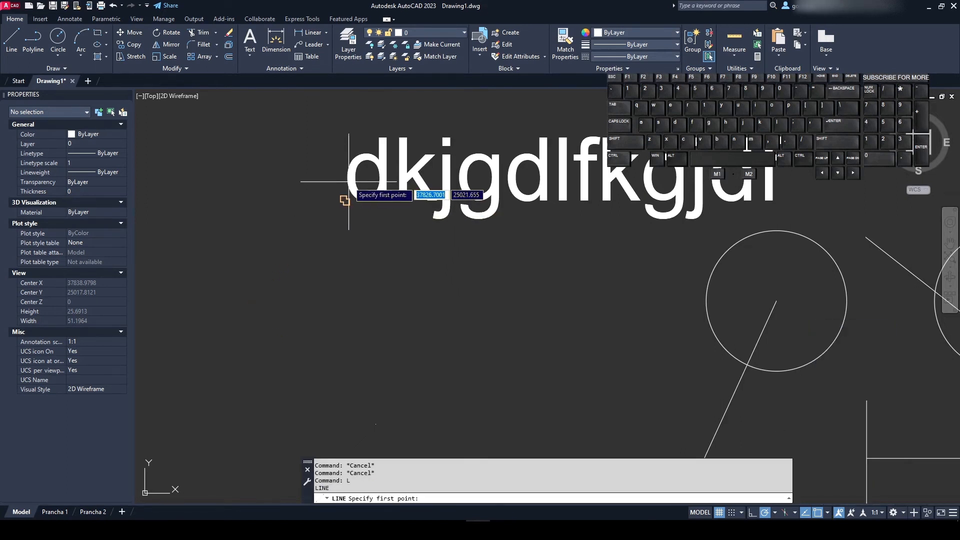
pyautogui.click(345, 200)
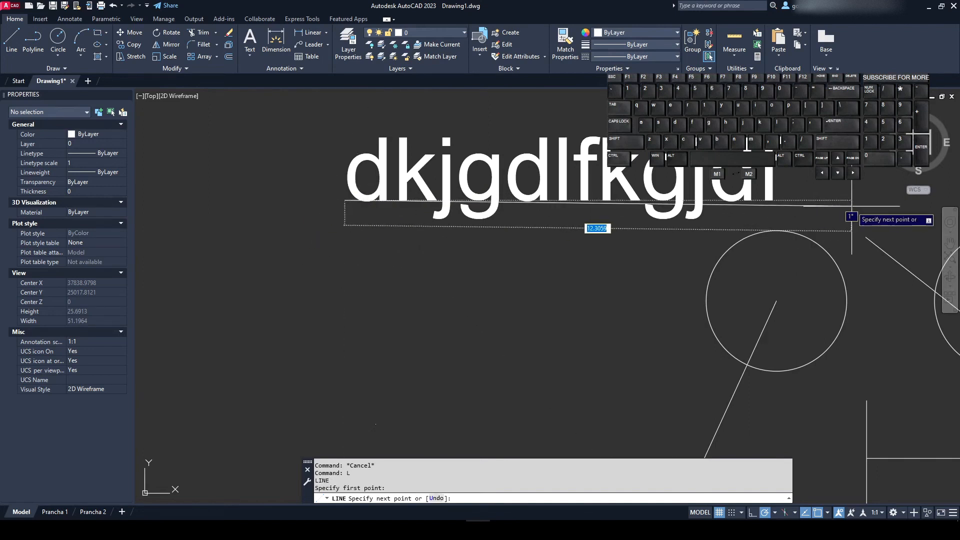
pyautogui.click(818, 192)
pyautogui.press('Escape')
pyautogui.press('Escape')
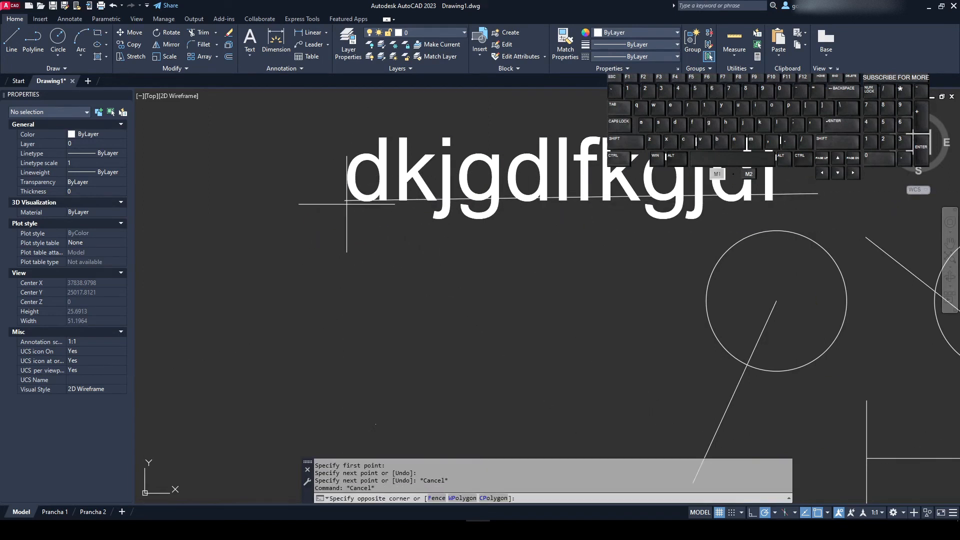
pyautogui.click(342, 194)
pyautogui.press('Delete')
# - Copy the text from its insertion point to the far end of the slanted line leaving the second circle's center
pyautogui.write('cp')
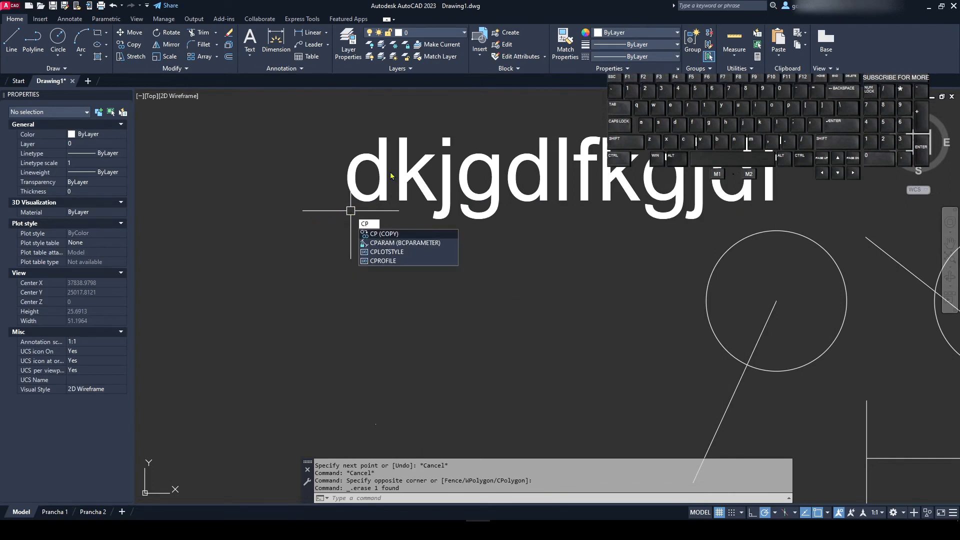
pyautogui.press('Return')
pyautogui.click(345, 202)
pyautogui.press('Return')
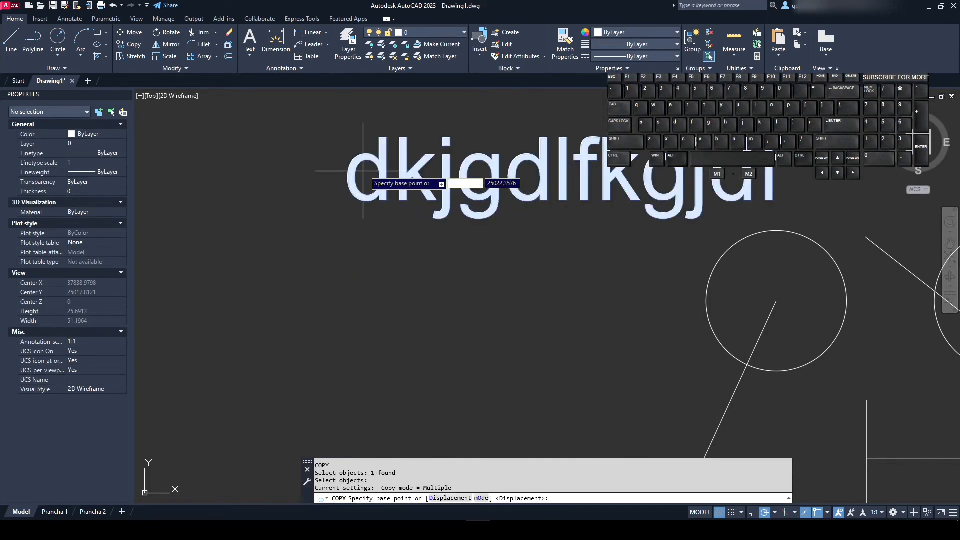
pyautogui.click(345, 200)
pyautogui.scroll(-3, 345, 200)
pyautogui.scroll(2, 481, 201)
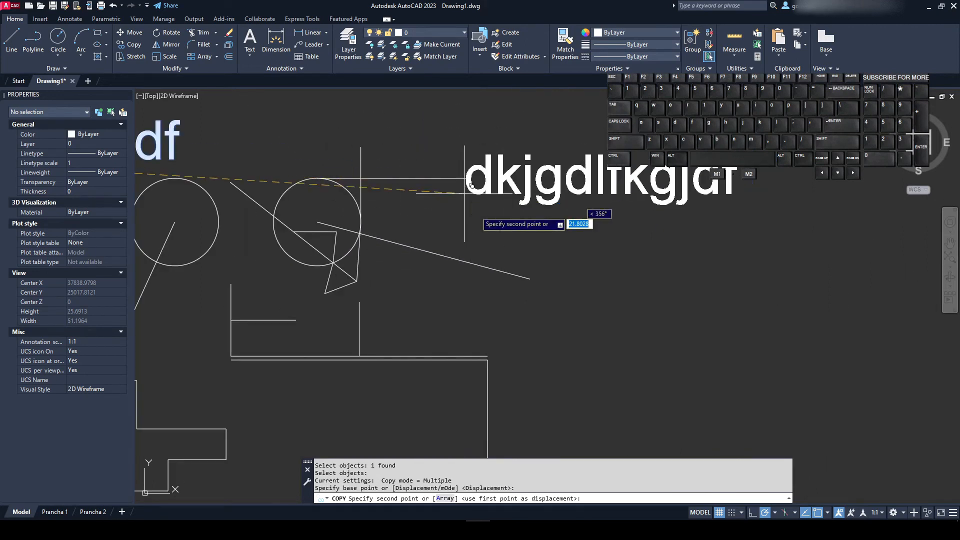
pyautogui.click(530, 281)
pyautogui.scroll(-4, 494, 257)
pyautogui.press('Escape')
pyautogui.press('Escape')
pyautogui.press('Escape')
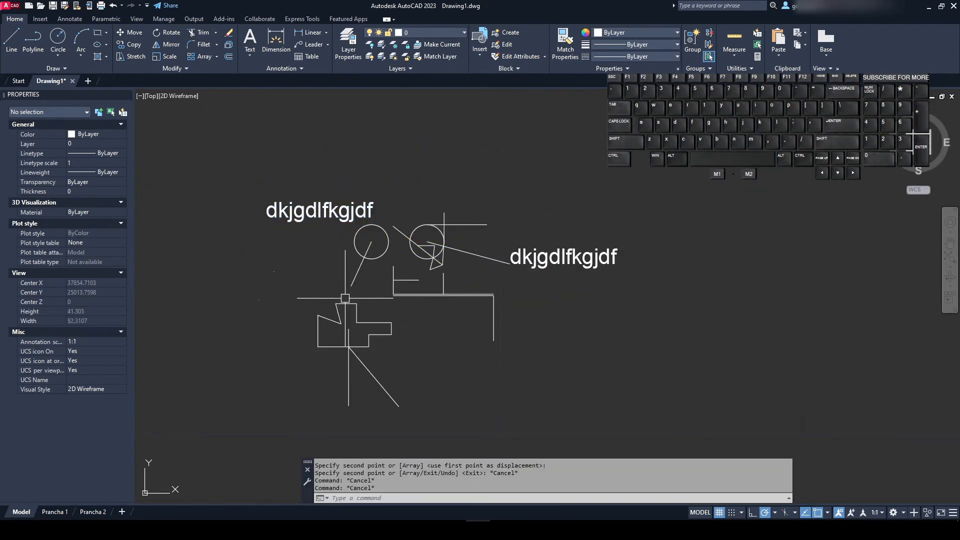
# - Move the original text by its insertion grip to the right end of the horizontal line at the second circle's top
pyautogui.click(267, 217)
pyautogui.click(267, 217)
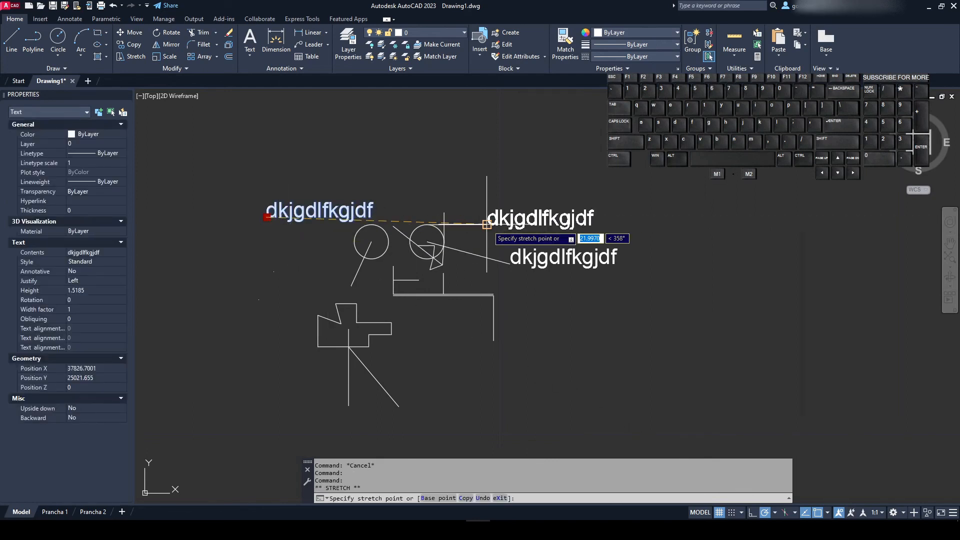
pyautogui.click(487, 225)
pyautogui.press('Escape')
pyautogui.press('Escape')
# - Erase the leftover point objects in the area left of the circles and the polyline shape
pyautogui.scroll(6, 491, 210)
pyautogui.scroll(-5, 493, 209)
pyautogui.moveTo(267, 268); pyautogui.dragTo(220, 203)
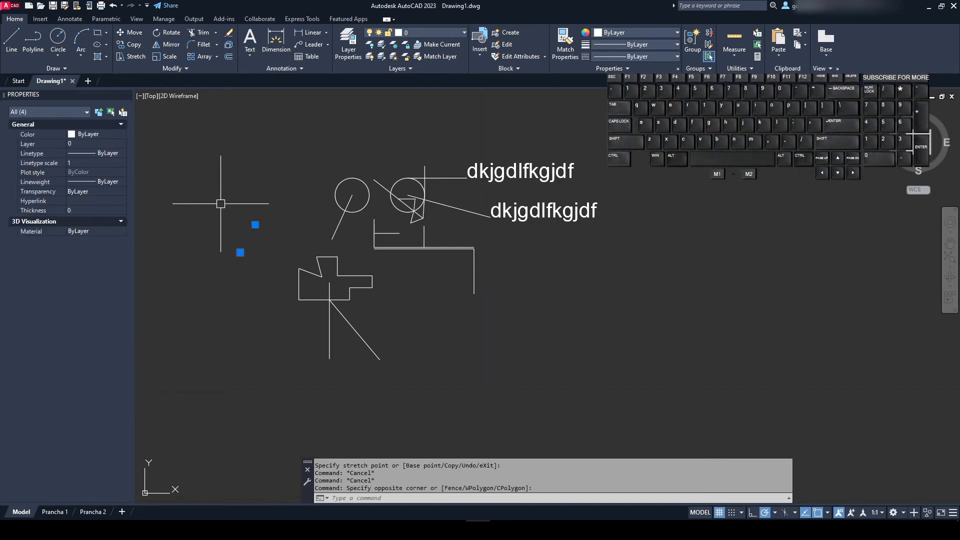
pyautogui.press('Delete')
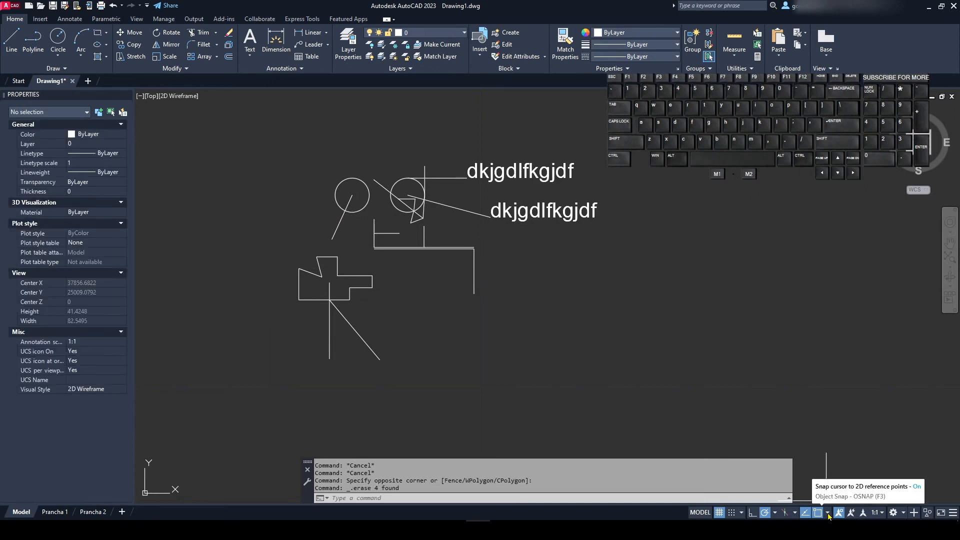
# - Turn on the Perpendicular object snap and draw a line about 7.8 units long perpendicular to the slanted line below the polyline shape
pyautogui.click(827, 513)
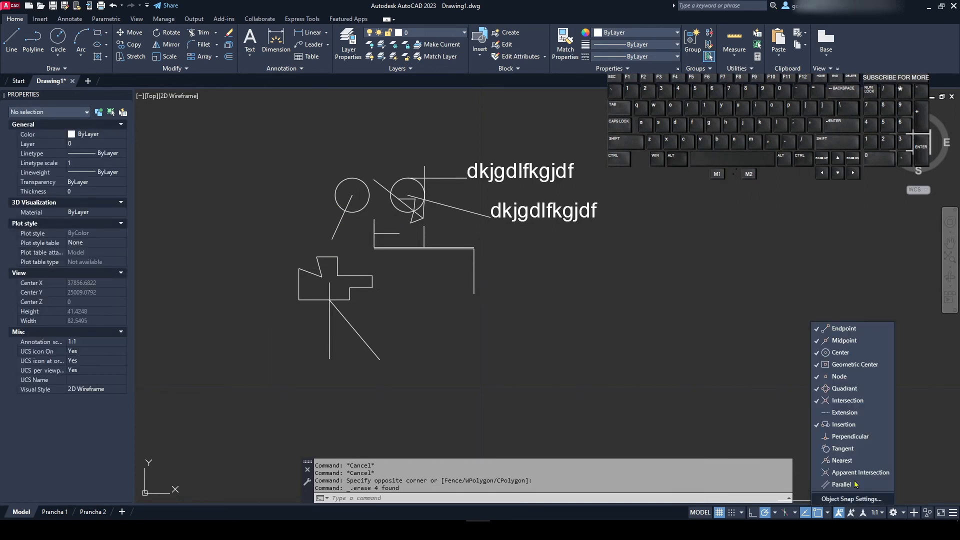
pyautogui.click(860, 440)
pyautogui.write('l')
pyautogui.press('Return')
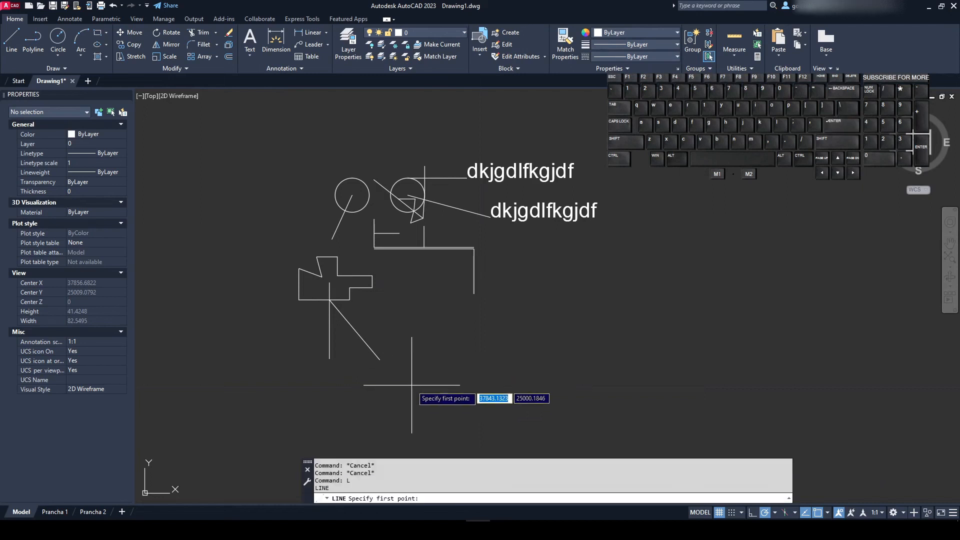
pyautogui.scroll(4, 410, 382)
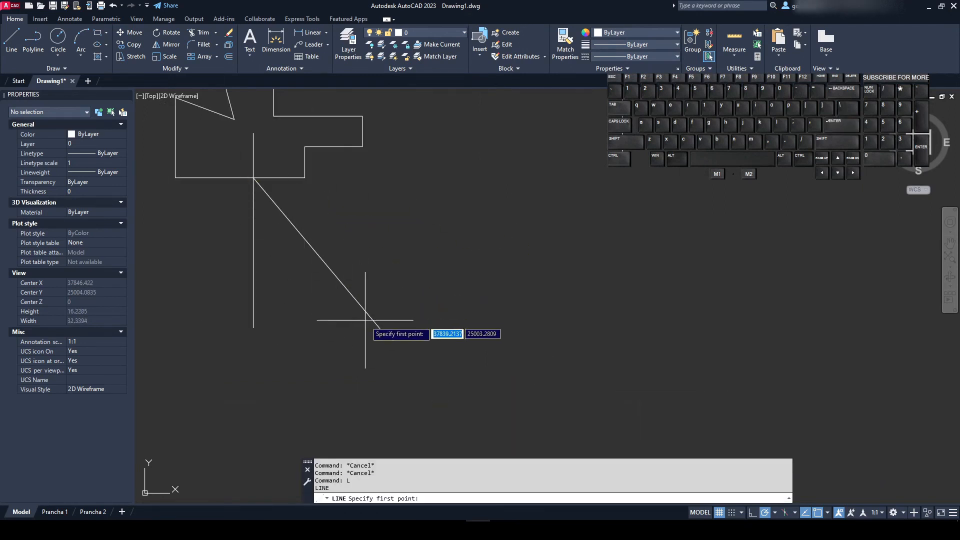
pyautogui.click(460, 133)
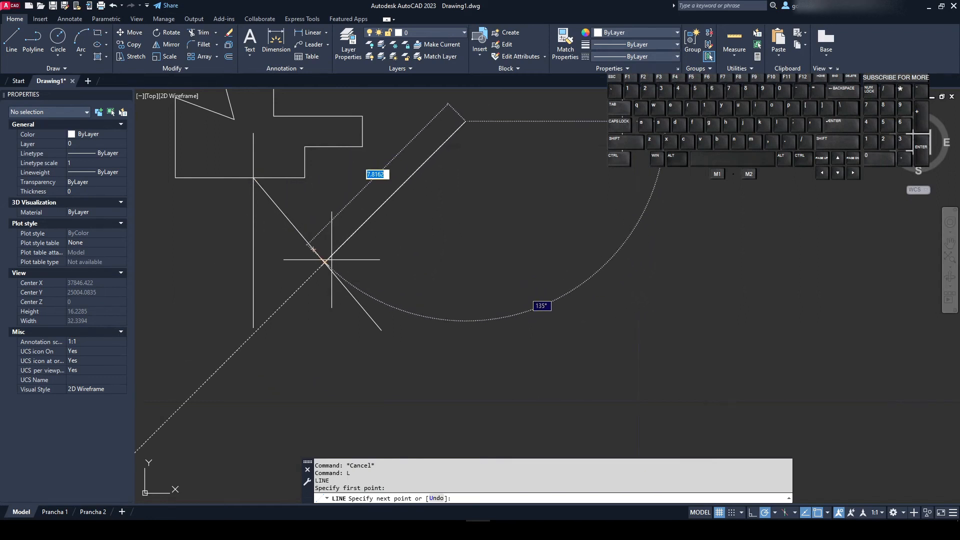
pyautogui.scroll(4, 317, 253)
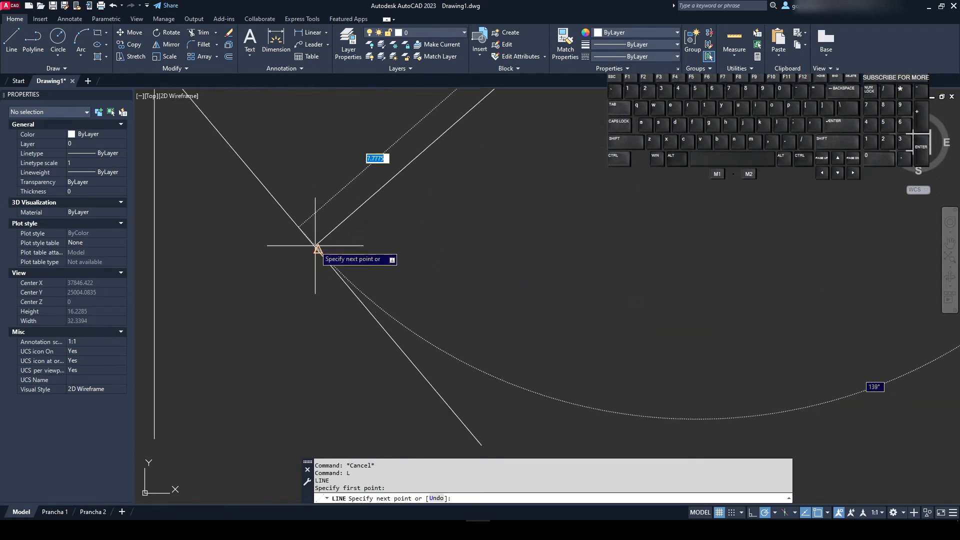
pyautogui.scroll(-2, 318, 250)
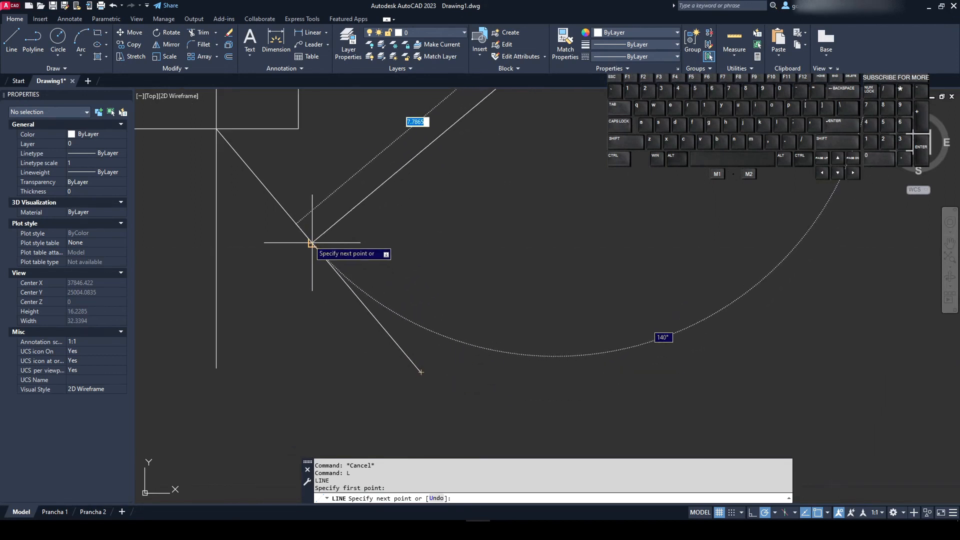
pyautogui.scroll(-4, 312, 243)
pyautogui.press('Escape')
pyautogui.press('Escape')
pyautogui.press('Escape')
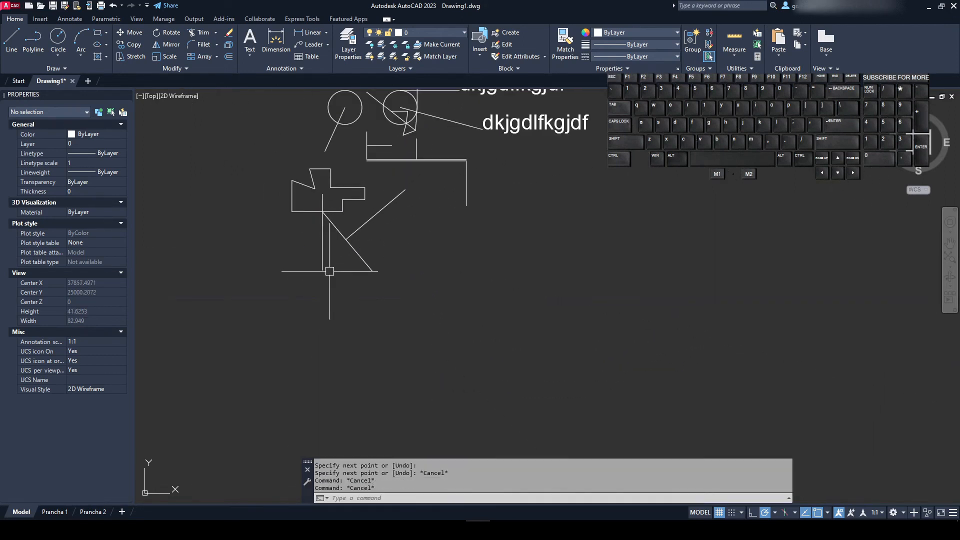
pyautogui.scroll(8, 329, 271)
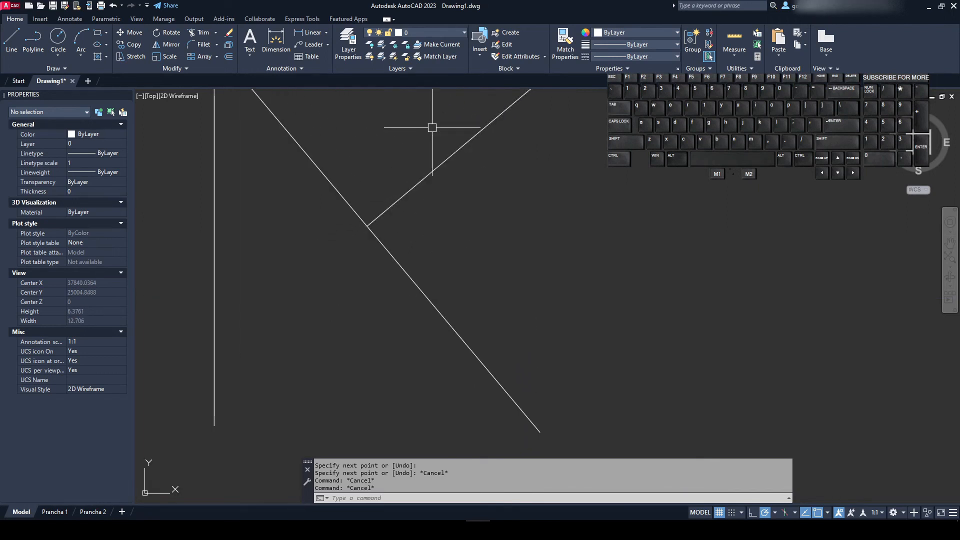
pyautogui.scroll(-6, 432, 135)
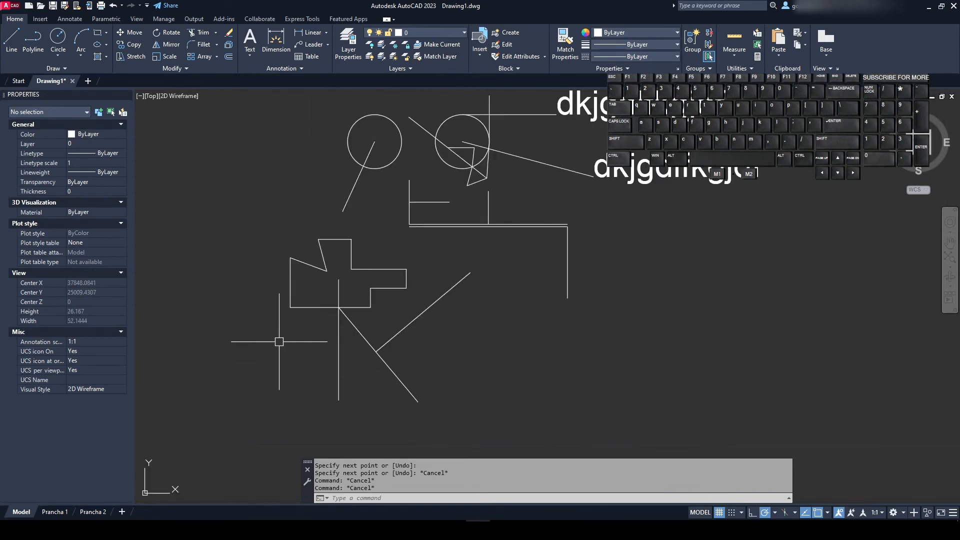
# - Turn on the Tangent object snap and draw a line about 10.8 units long from empty space above the circles, ending tangent to the first circle
pyautogui.click(827, 512)
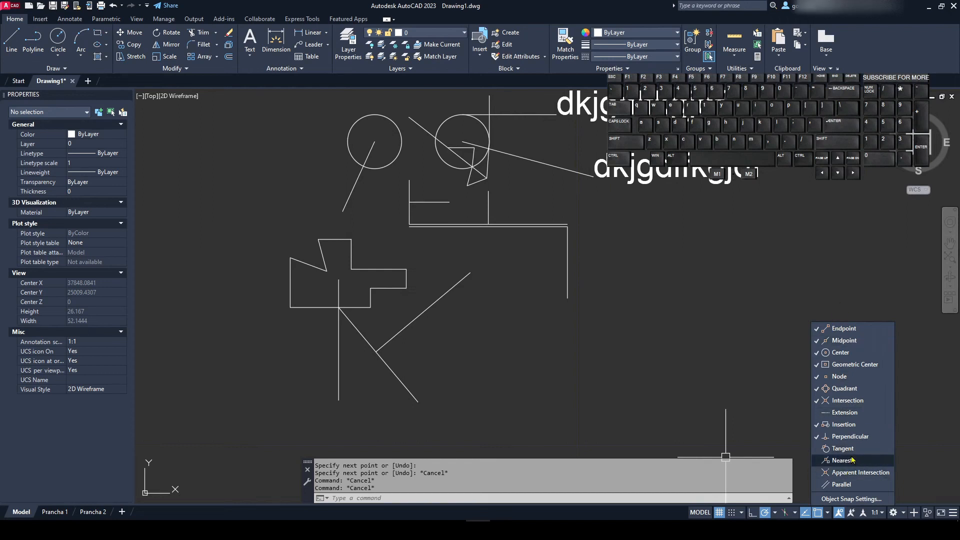
pyautogui.click(852, 460)
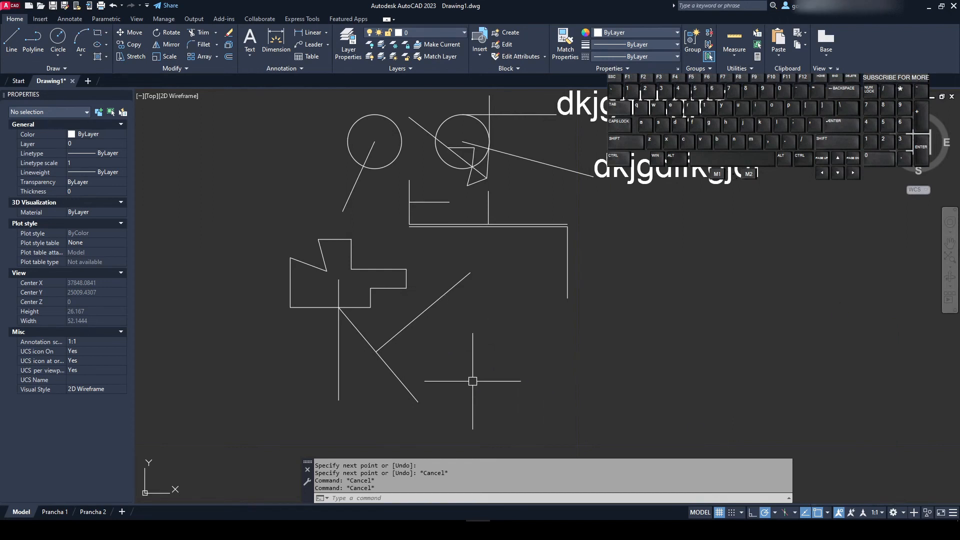
pyautogui.write('l')
pyautogui.press('Return')
pyautogui.moveTo(277, 129); pyautogui.dragTo(321, 268, button='middle')
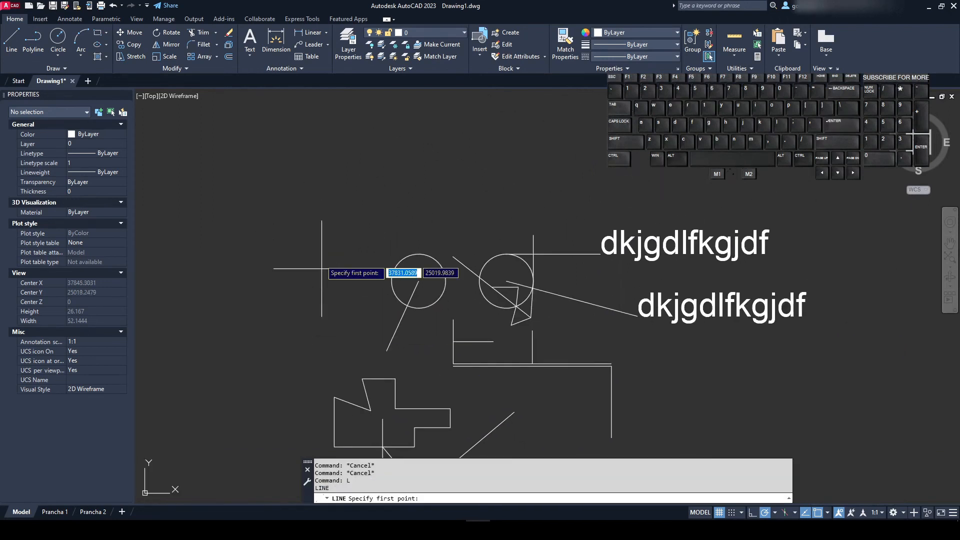
pyautogui.click(498, 128)
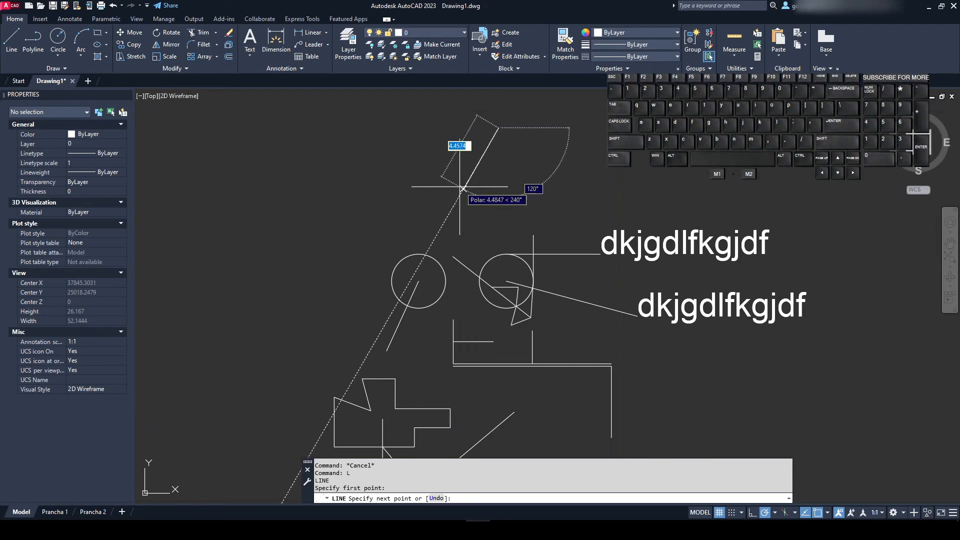
pyautogui.moveTo(416, 213); pyautogui.dragTo(443, 224, button='middle')
pyautogui.scroll(2, 403, 250)
pyautogui.scroll(-3, 449, 225)
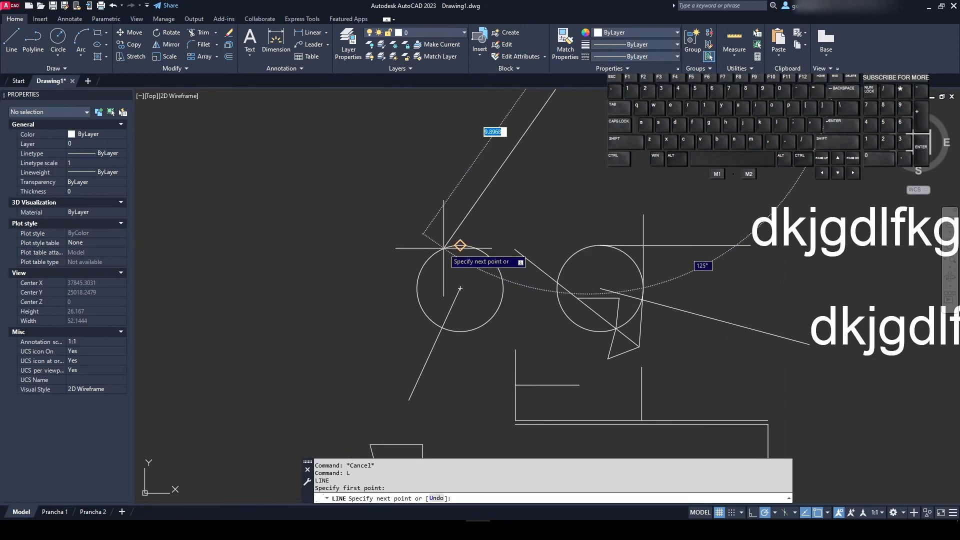
pyautogui.click(426, 262)
pyautogui.press('Escape')
pyautogui.press('Escape')
pyautogui.scroll(5, 422, 271)
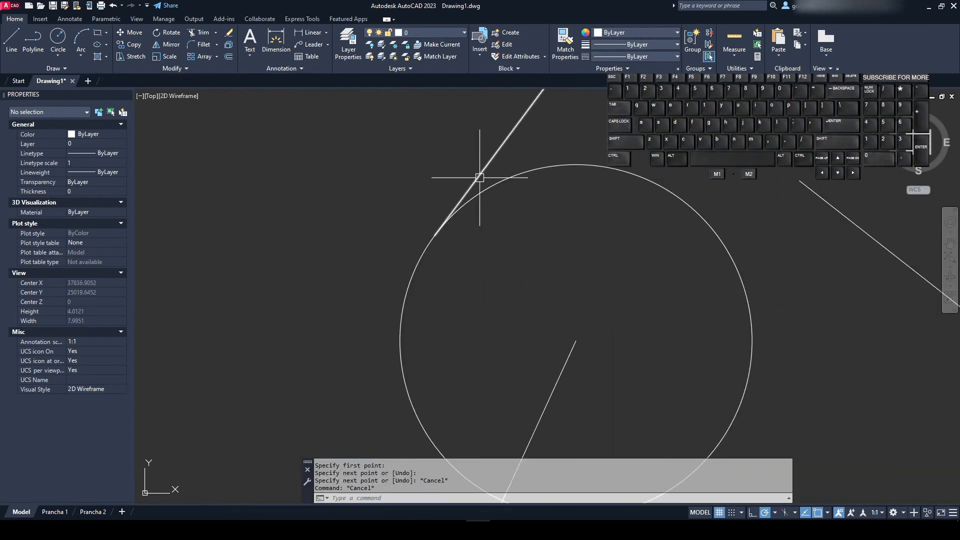
pyautogui.scroll(-8, 434, 231)
pyautogui.moveTo(456, 312); pyautogui.dragTo(433, 287, button='middle')
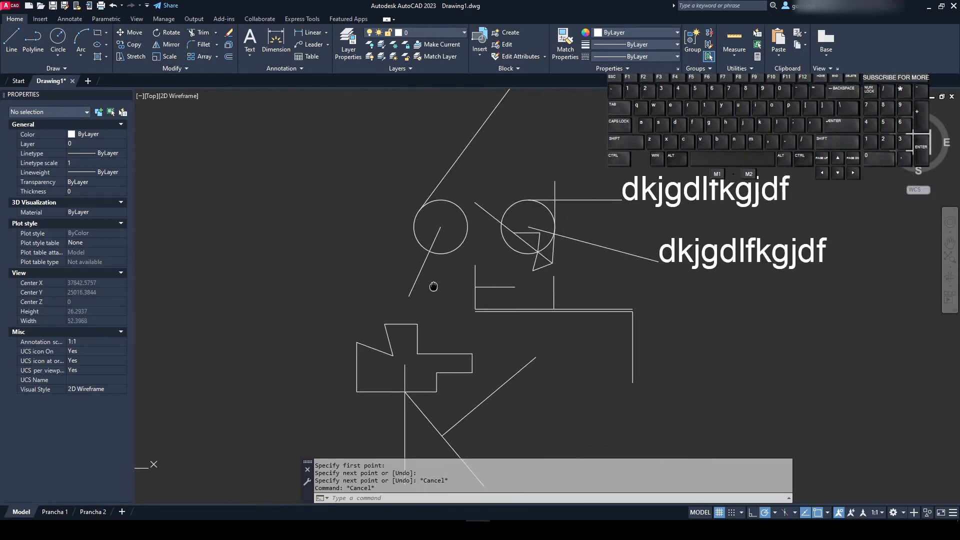
# - Turn on the Nearest object snap and draw connected lines from the first circle's lower edge to the polyline shape, the short vertical line and the circle's right quadrant
pyautogui.click(827, 512)
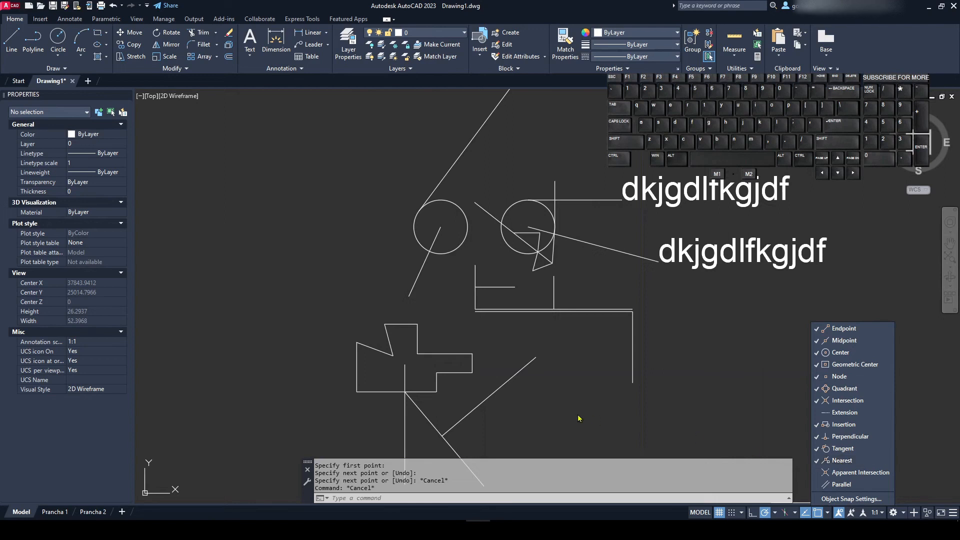
pyautogui.press('Escape')
pyautogui.press('Escape')
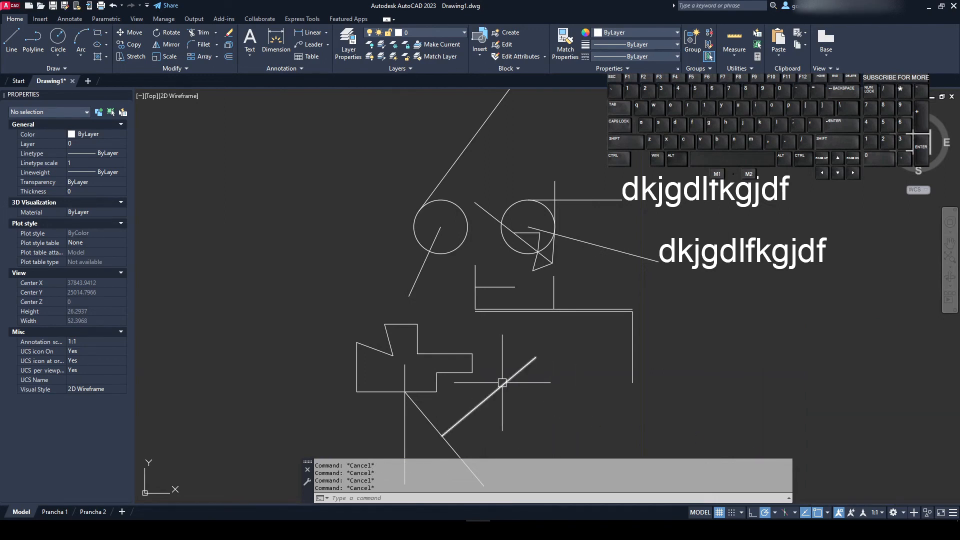
pyautogui.write('l')
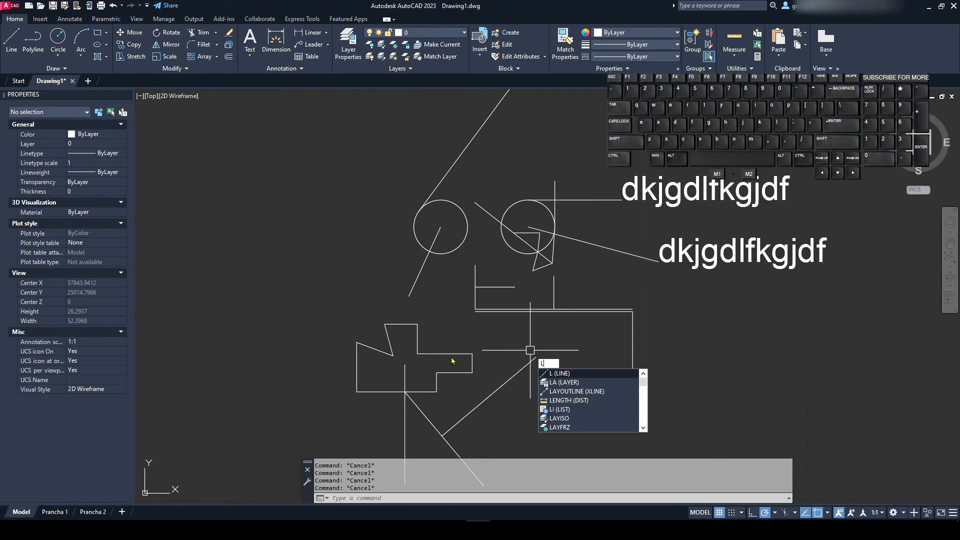
pyautogui.press('Return')
pyautogui.scroll(2, 588, 388)
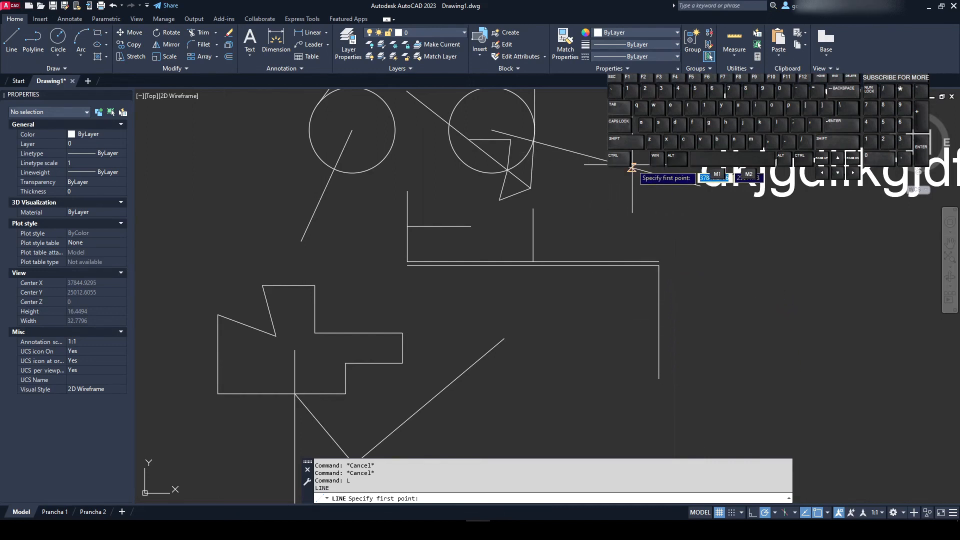
pyautogui.moveTo(362, 200); pyautogui.dragTo(363, 300, button='middle')
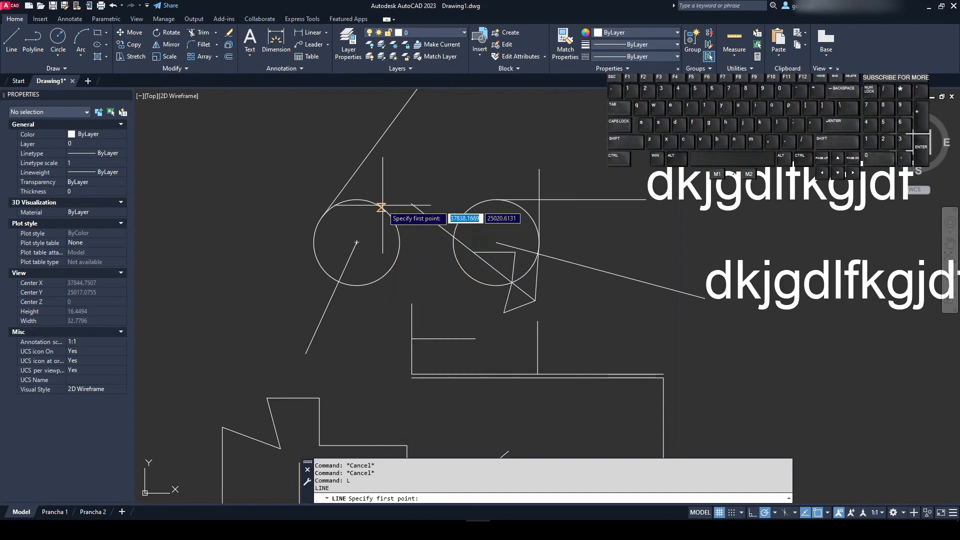
pyautogui.click(384, 274)
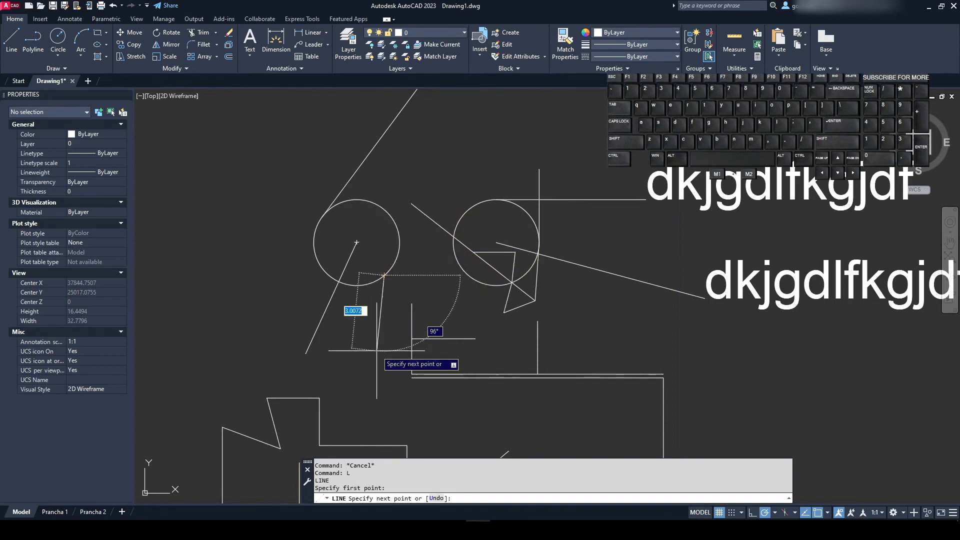
pyautogui.click(319, 427)
pyautogui.click(411, 339)
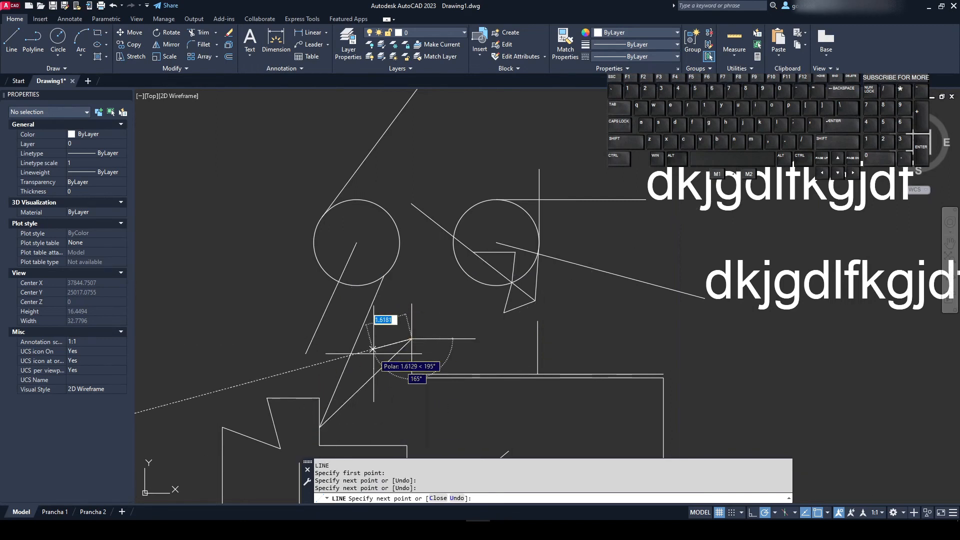
pyautogui.click(400, 243)
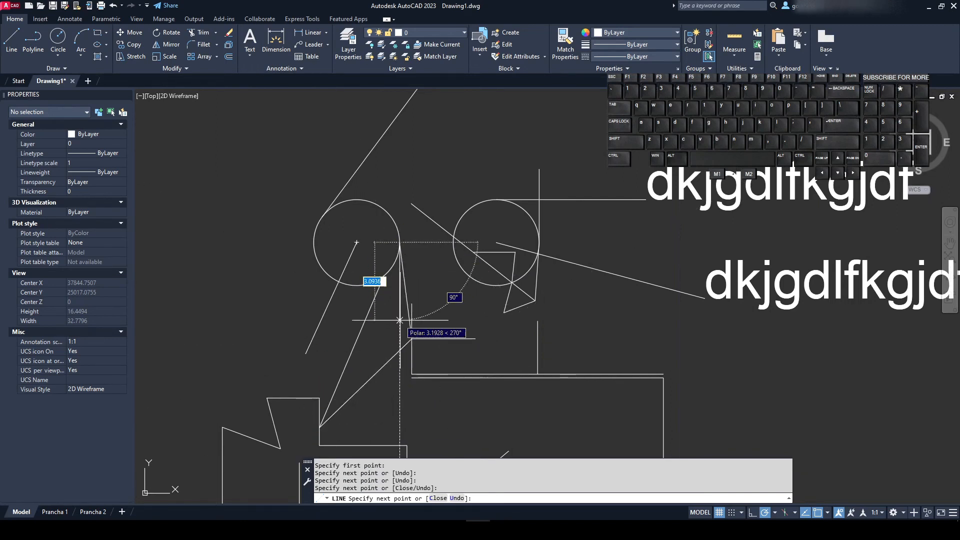
# - Continue the line chain through the second circle's lower edge, the short horizontal line and the vertical line, ending on the slanted line from the circle's center
pyautogui.scroll(4, 393, 305)
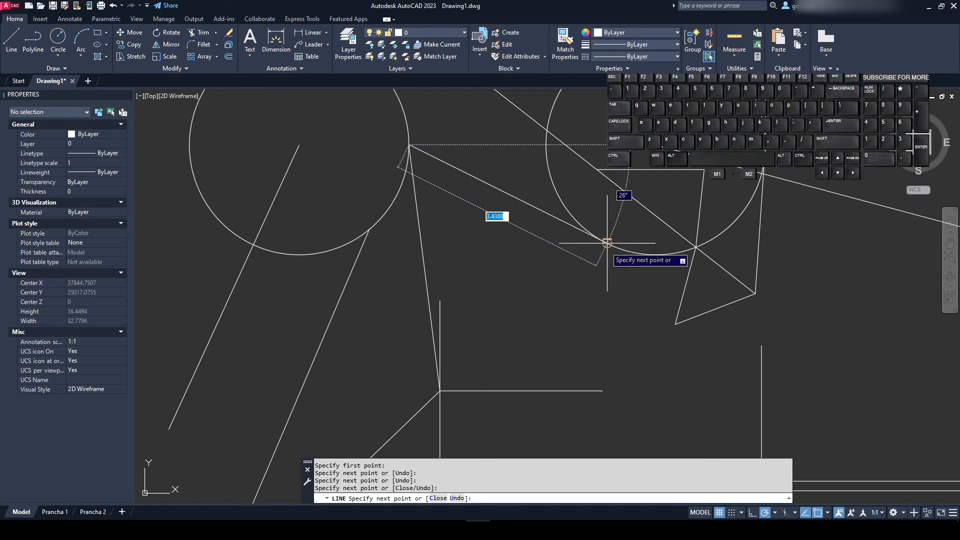
pyautogui.click(607, 243)
pyautogui.scroll(-4, 585, 255)
pyautogui.click(558, 310)
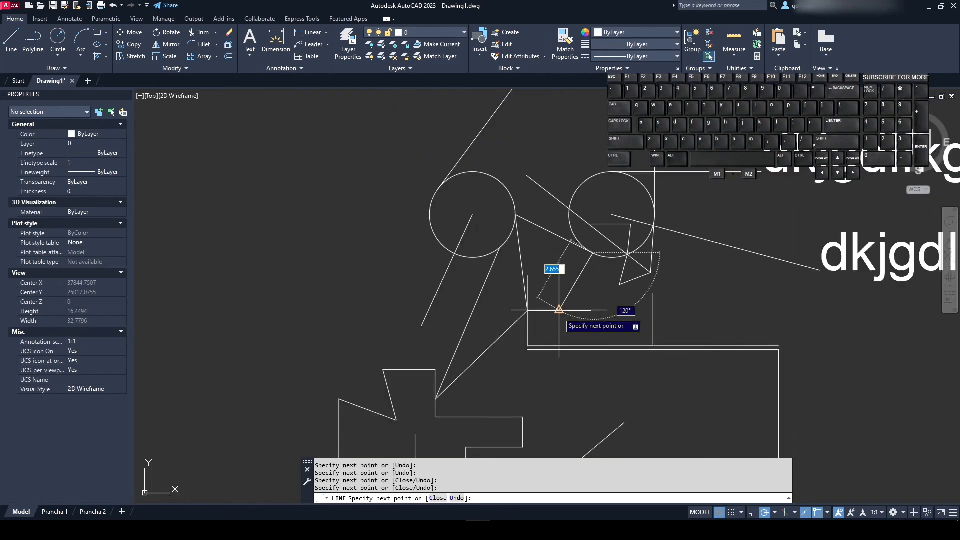
pyautogui.click(653, 303)
pyautogui.scroll(4, 649, 305)
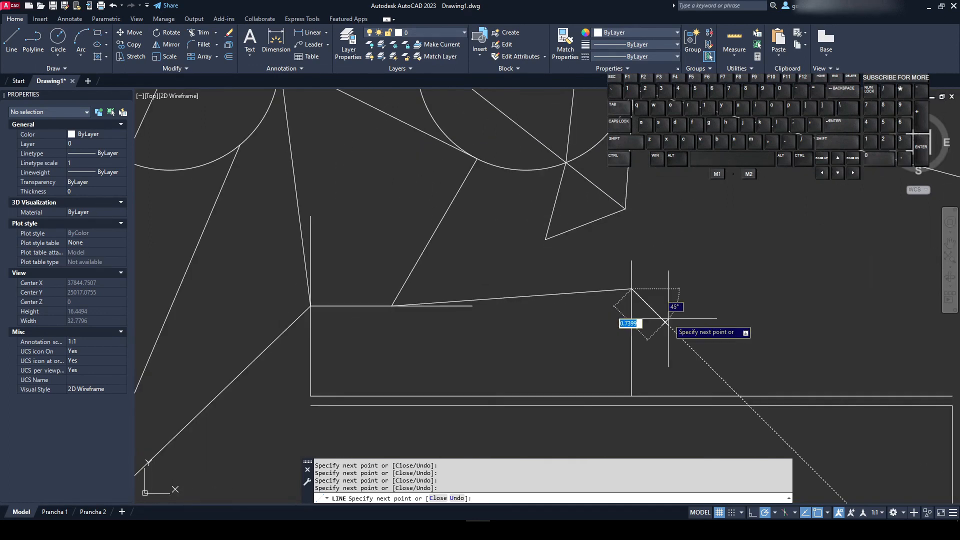
pyautogui.scroll(-4, 629, 315)
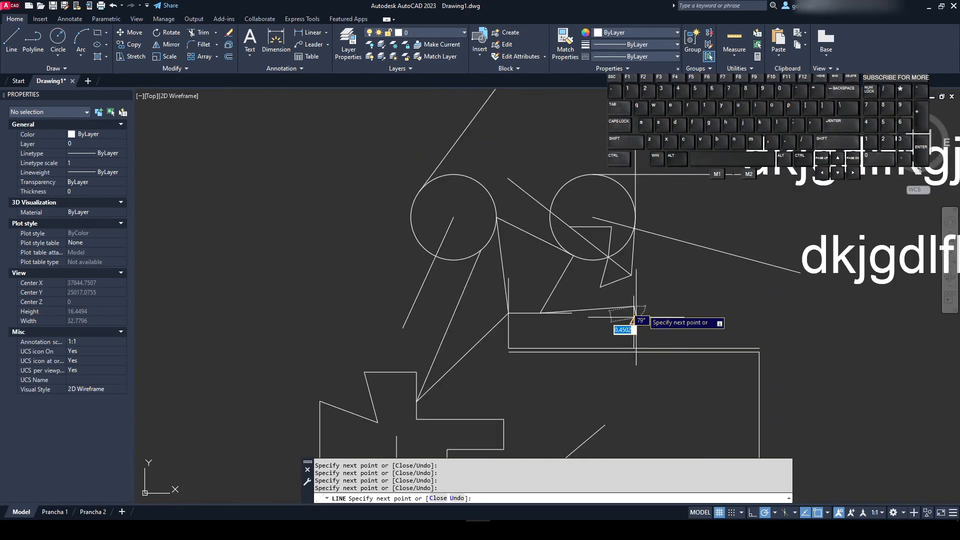
pyautogui.click(652, 233)
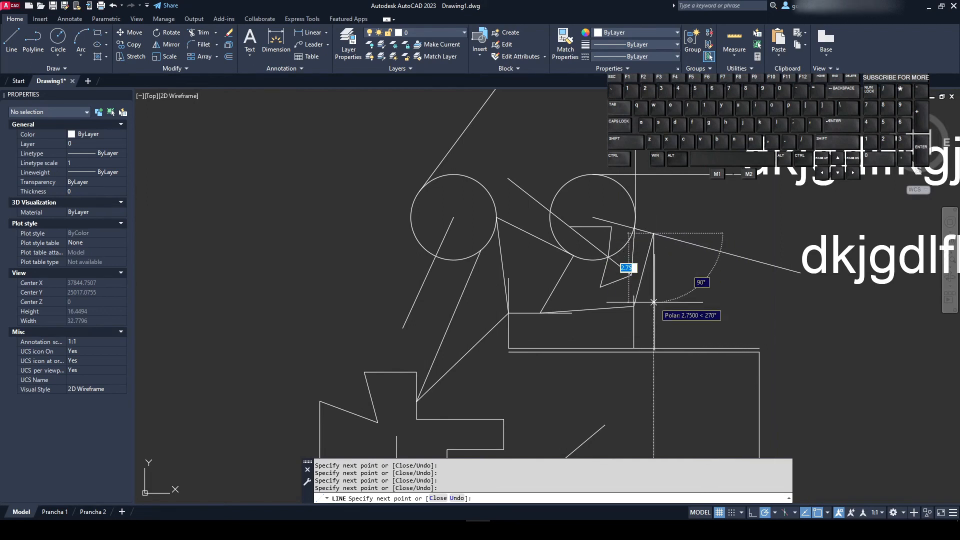
pyautogui.press('Return')
pyautogui.scroll(-4, 625, 250)
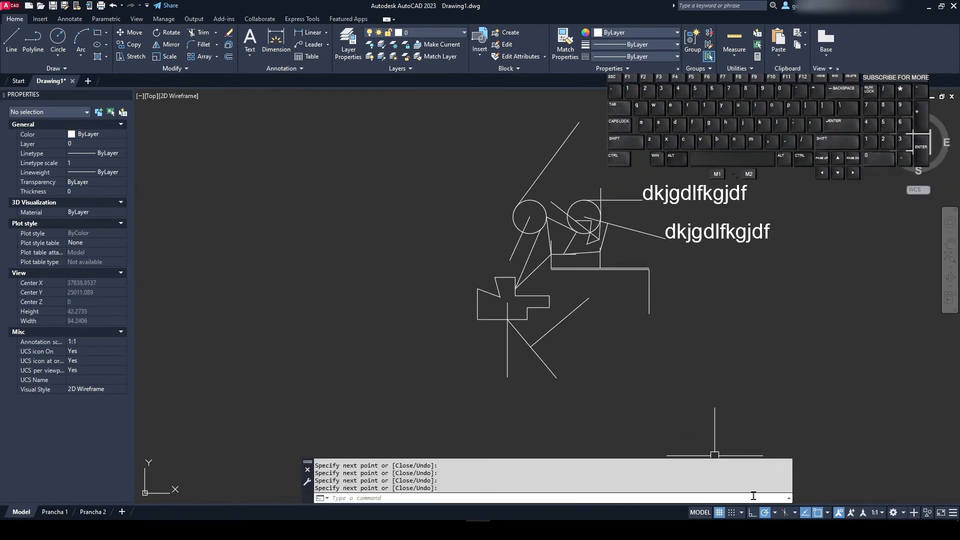
# - Review the enabled modes in the Object Snap settings and close the dialog without changing them
pyautogui.click(827, 513)
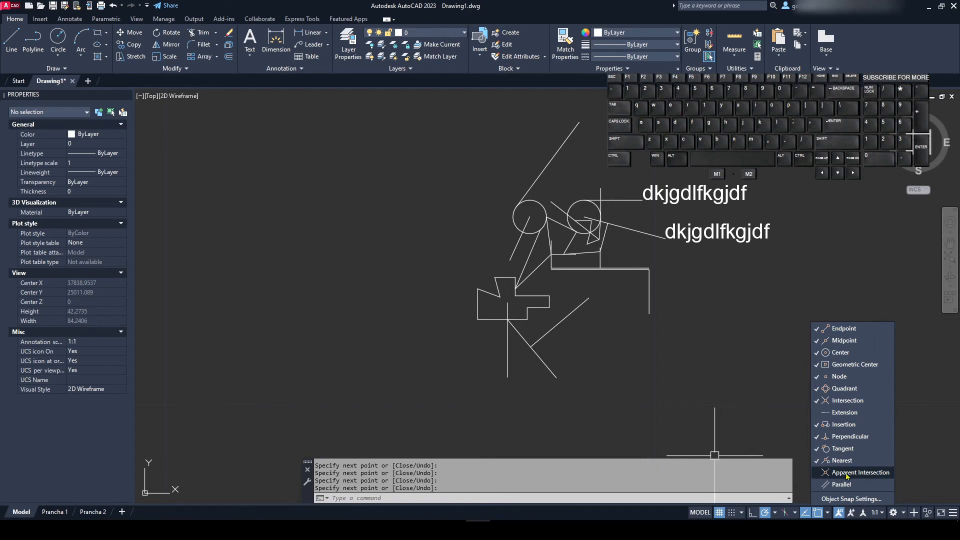
pyautogui.click(836, 499)
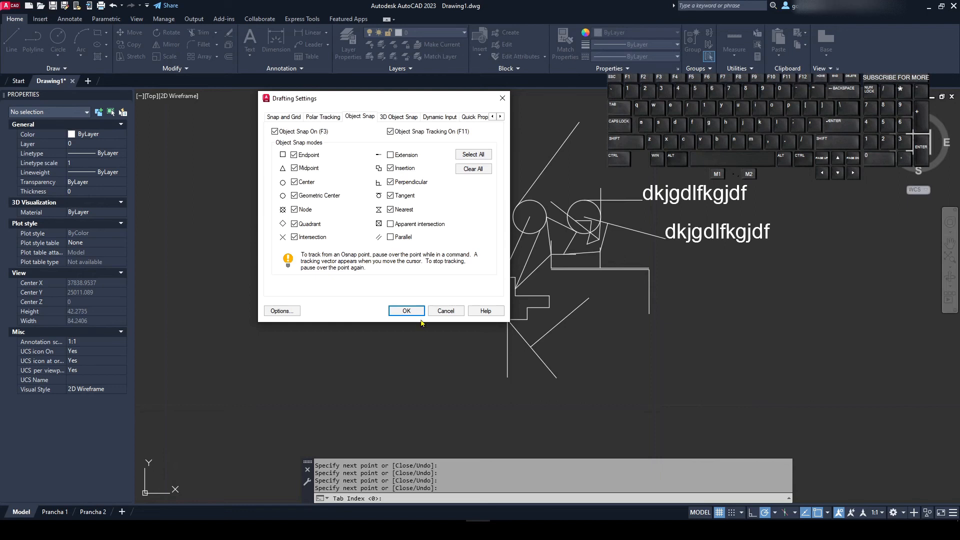
pyautogui.click(407, 311)
pyautogui.scroll(-4, 428, 178)
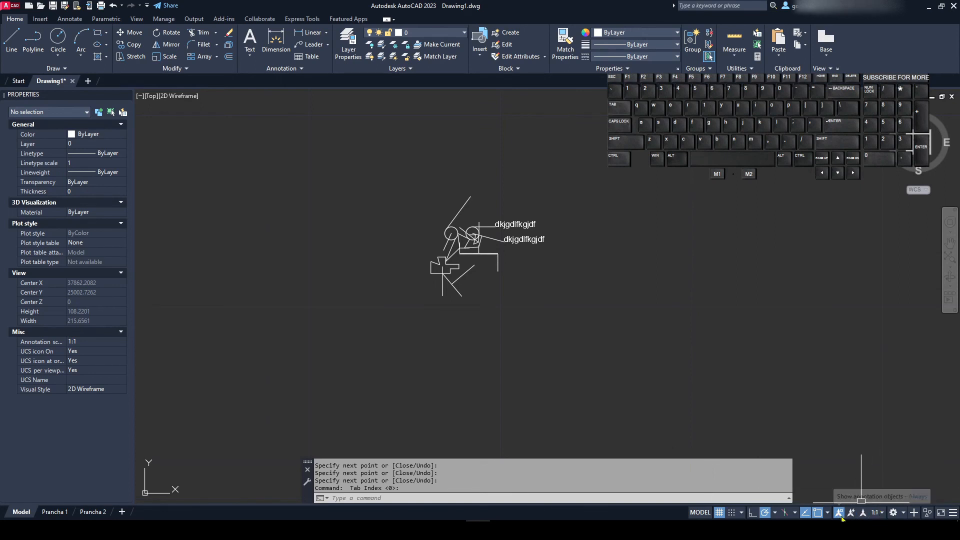
pyautogui.click(905, 513)
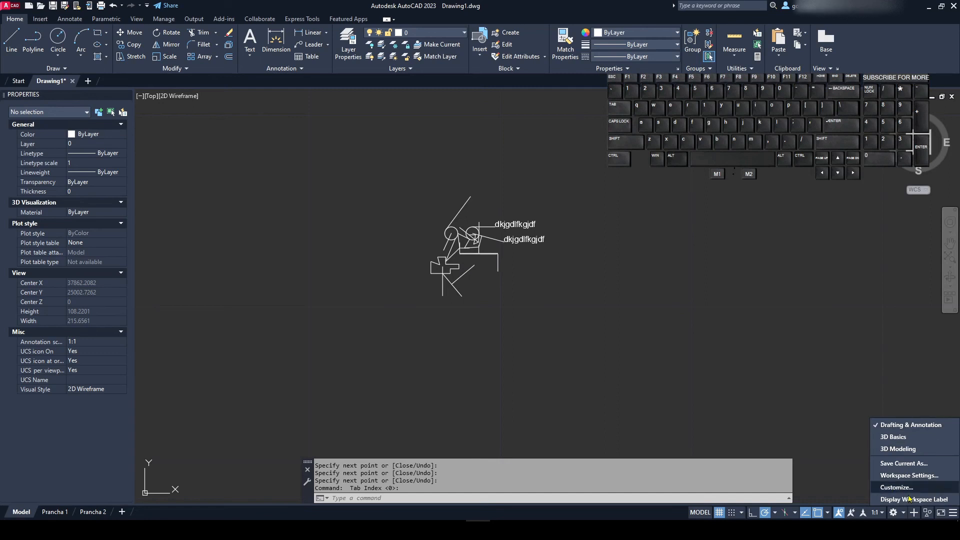
pyautogui.click(718, 381)
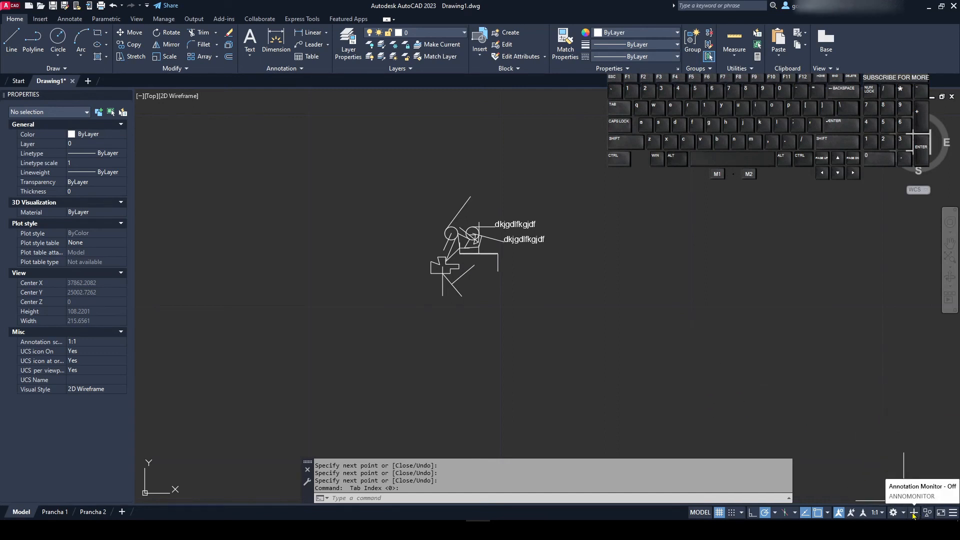
pyautogui.press('Escape')
pyautogui.press('Escape')
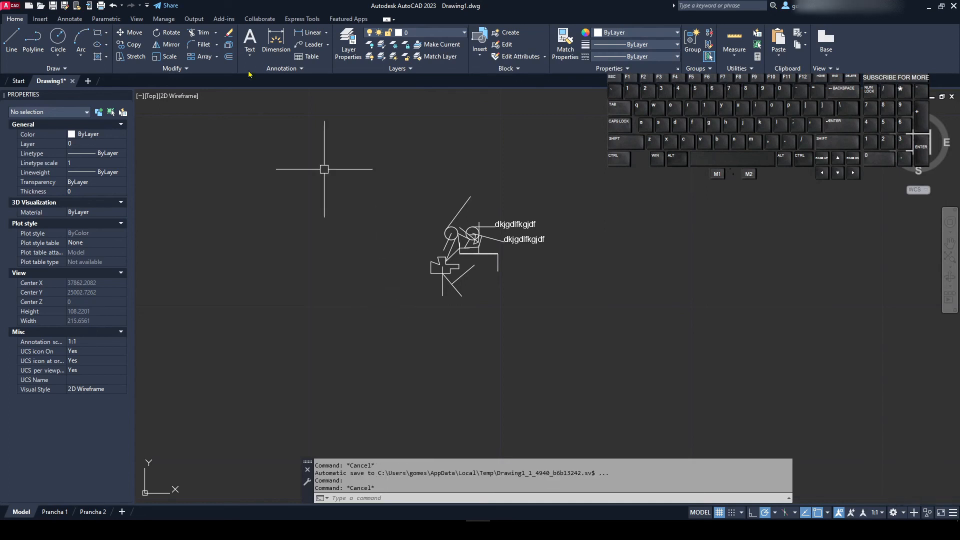
# - Add a vertical linear dimension between the two ends of the tangent line, placed to the left of the first circle
pyautogui.click(309, 32)
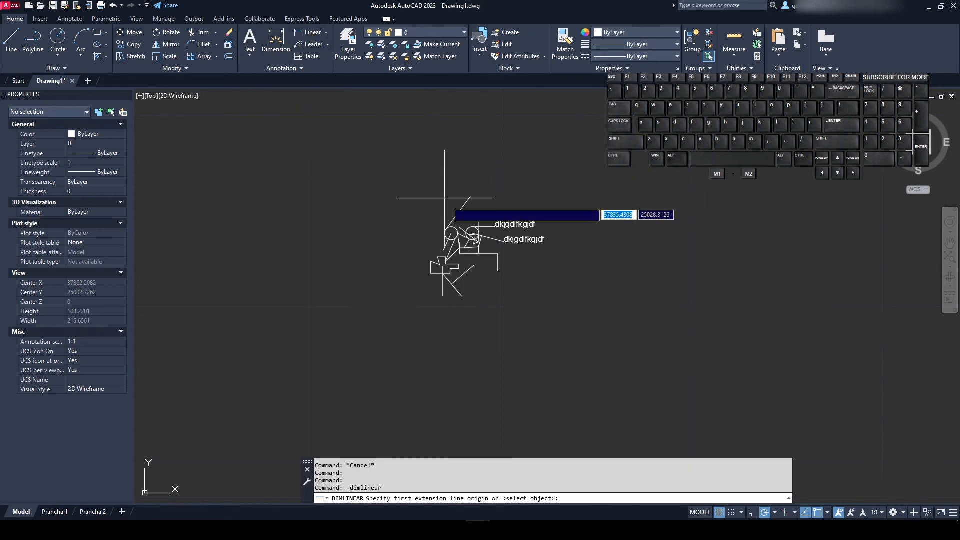
pyautogui.scroll(5, 452, 210)
pyautogui.click(515, 144)
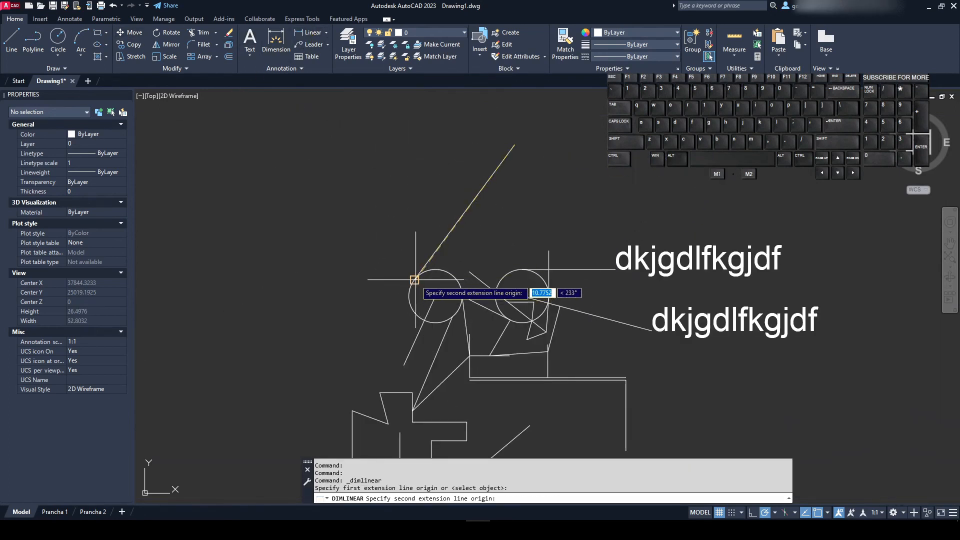
pyautogui.click(415, 276)
pyautogui.click(261, 210)
pyautogui.scroll(-3, 385, 244)
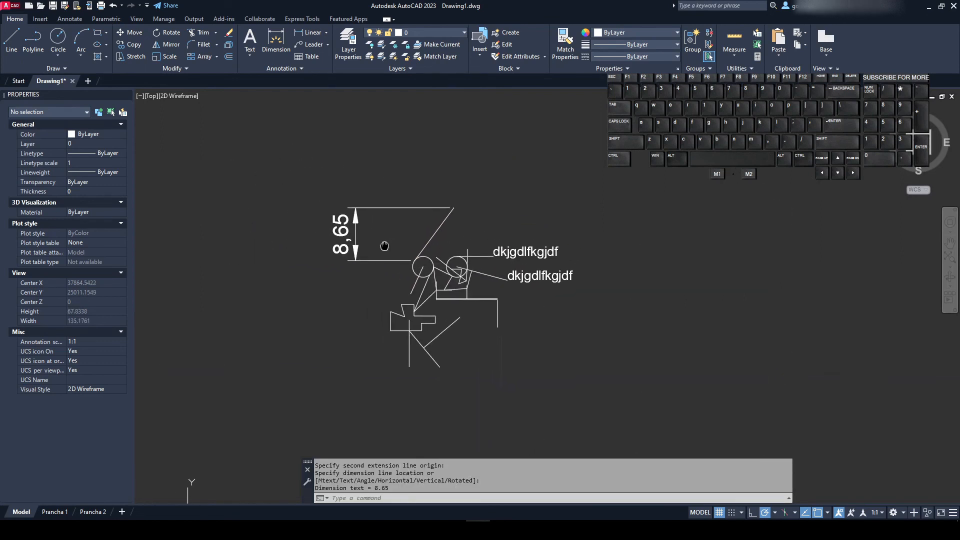
# - Turn on the annotation monitor and place a vertical linear dimension about 33.2 units long between two free points left of the drawing
pyautogui.click(913, 513)
pyautogui.scroll(4, 386, 261)
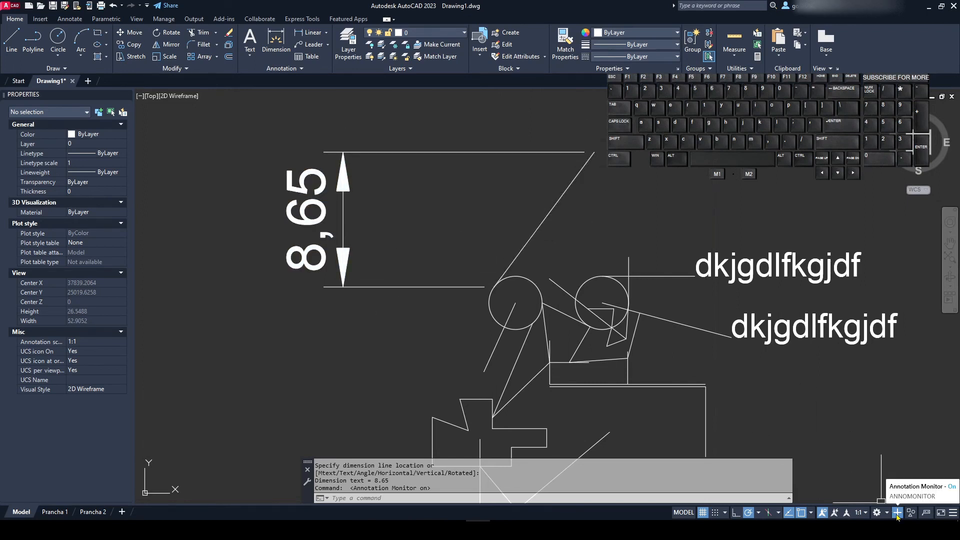
pyautogui.click(294, 31)
pyautogui.scroll(-3, 447, 205)
pyautogui.click(346, 175)
pyautogui.click(346, 300)
pyautogui.click(260, 300)
pyautogui.press('Escape')
pyautogui.press('Escape')
pyautogui.press('Escape')
pyautogui.scroll(8, 272, 201)
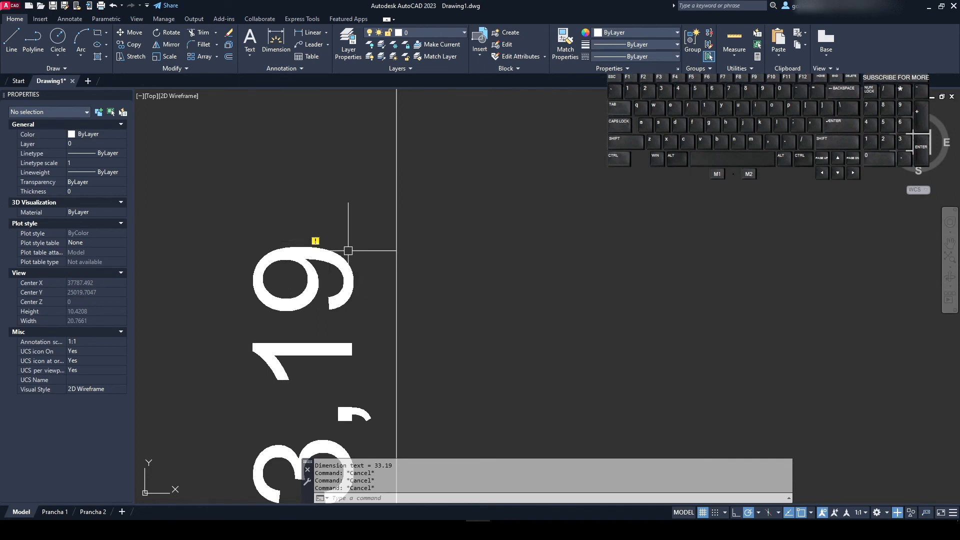
pyautogui.scroll(-8, 351, 252)
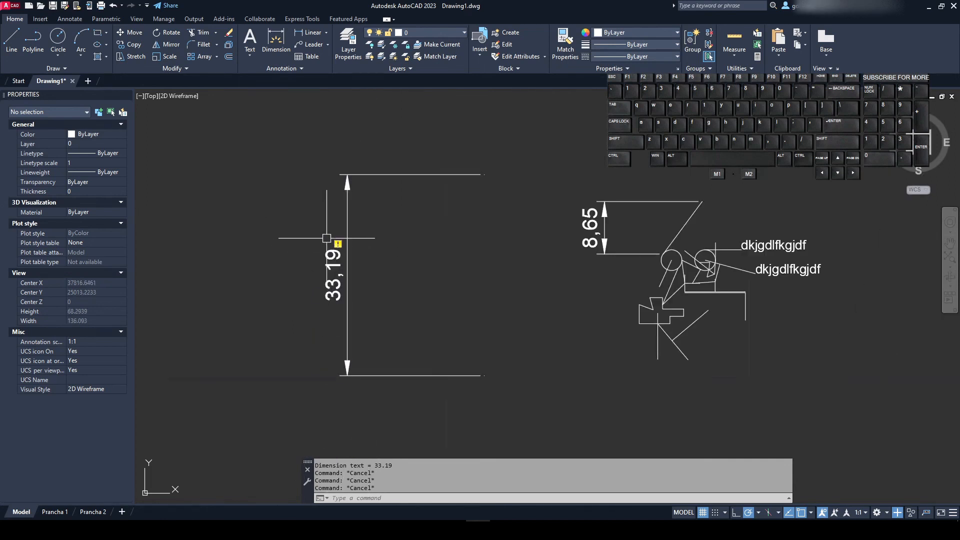
# - Turn the annotation monitor off and back on to compare the marking of the unattached dimension
pyautogui.click(899, 512)
pyautogui.click(900, 514)
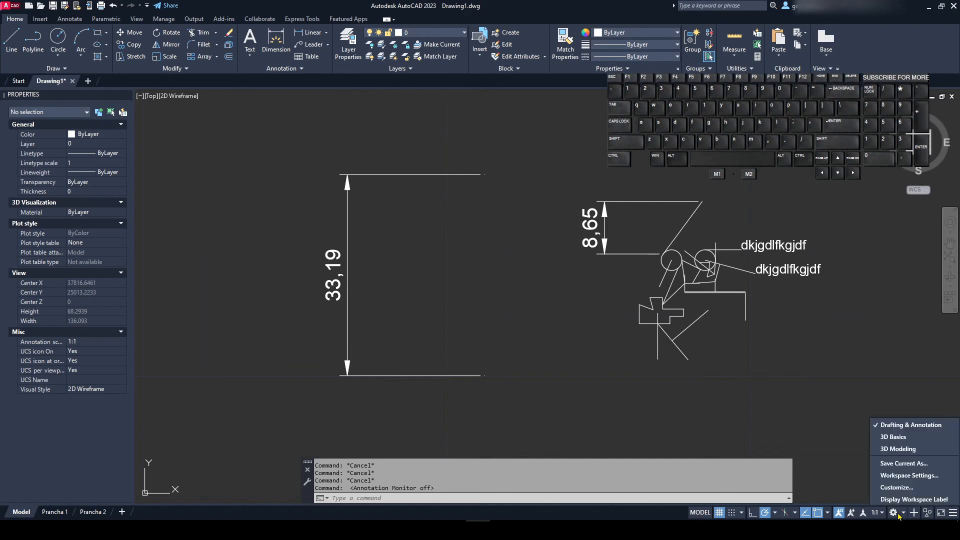
pyautogui.click(913, 513)
pyautogui.click(913, 514)
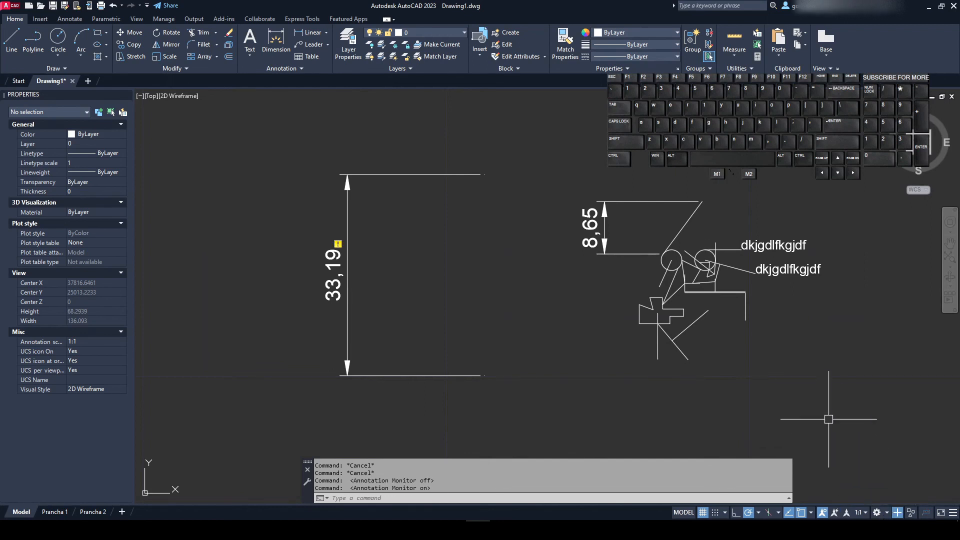
# - Add a multileader with the text "gfdgdfgd", its arrowhead on a free point between the unattached dimension and the drawing
pyautogui.press('Escape')
pyautogui.press('Escape')
pyautogui.press('Escape')
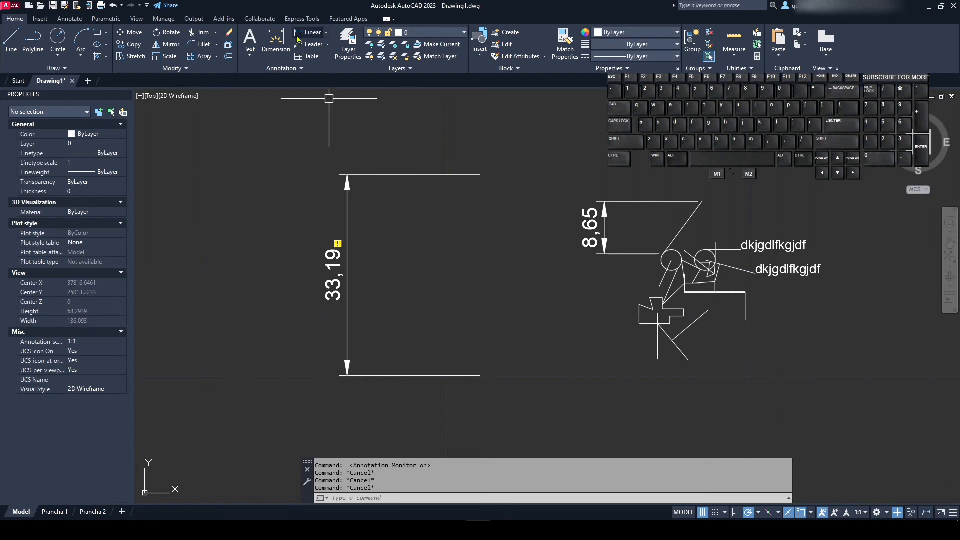
pyautogui.click(316, 48)
pyautogui.click(507, 271)
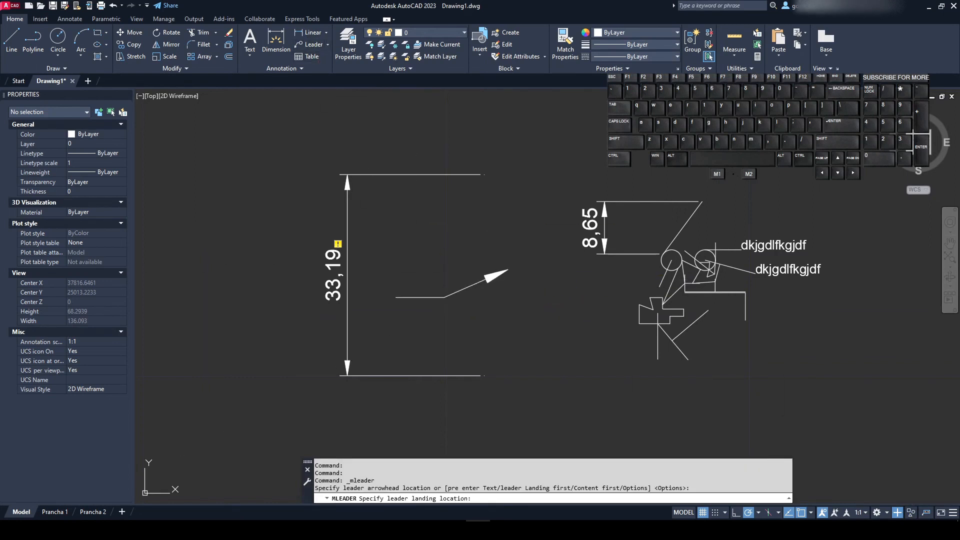
pyautogui.click(444, 297)
pyautogui.write('gfdgdfgd')
pyautogui.press('Escape')
pyautogui.press('Escape')
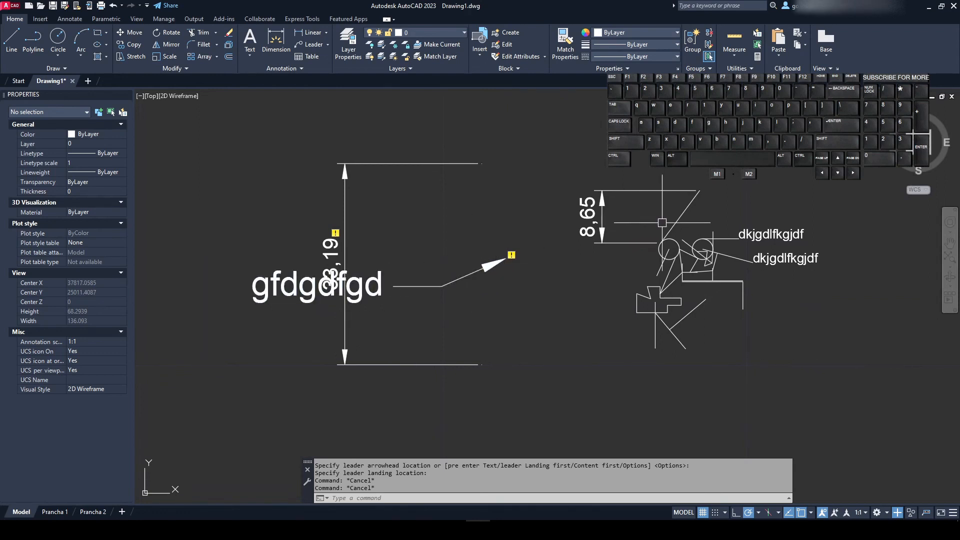
# - Stretch the tangent line's upper end through several positions, leaving it about 9.06 units above its lower end
pyautogui.click(679, 216)
pyautogui.click(700, 192)
pyautogui.click(716, 148)
pyautogui.moveTo(749, 150); pyautogui.dragTo(680, 263, button='middle')
pyautogui.click(649, 257)
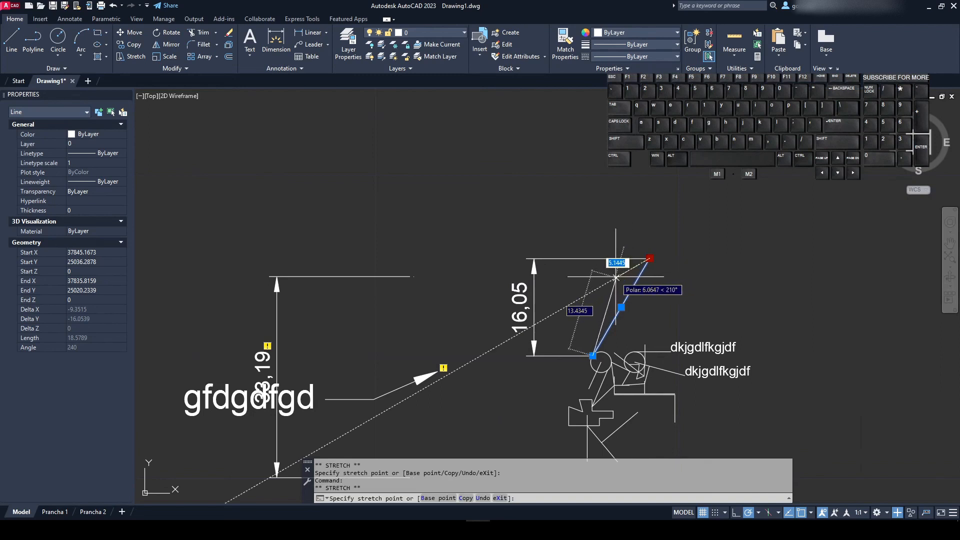
pyautogui.click(596, 279)
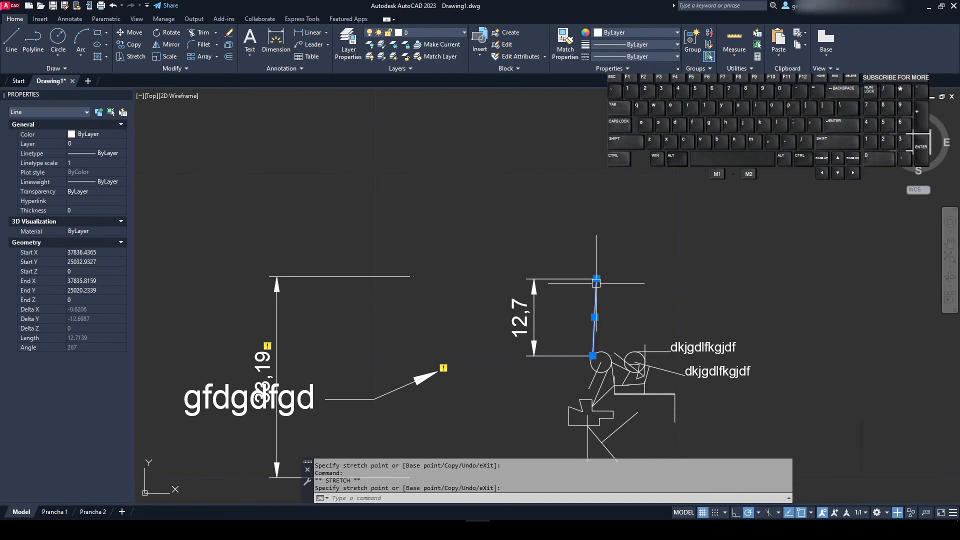
pyautogui.click(635, 301)
pyautogui.press('Escape')
pyautogui.moveTo(596, 320); pyautogui.dragTo(557, 272, button='middle')
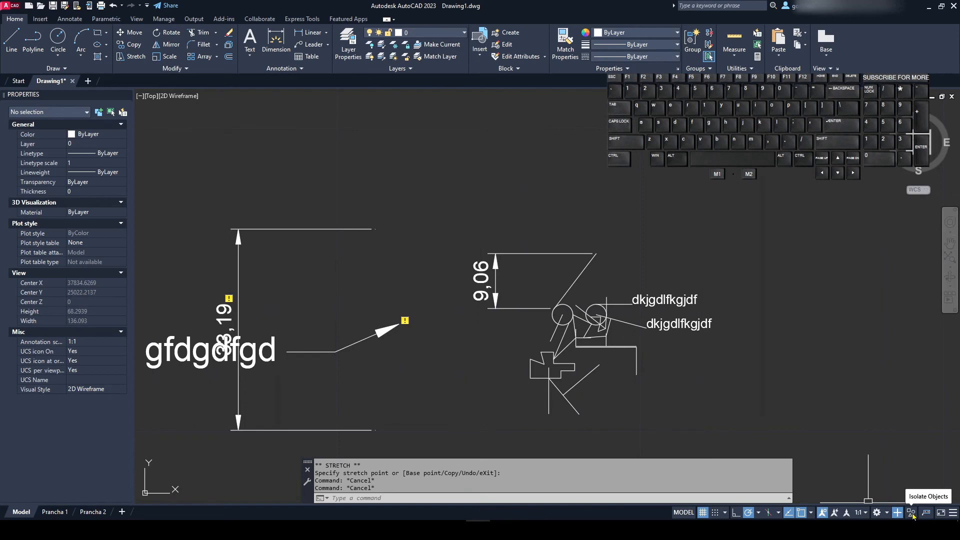
pyautogui.moveTo(342, 285); pyautogui.dragTo(377, 261, button='middle')
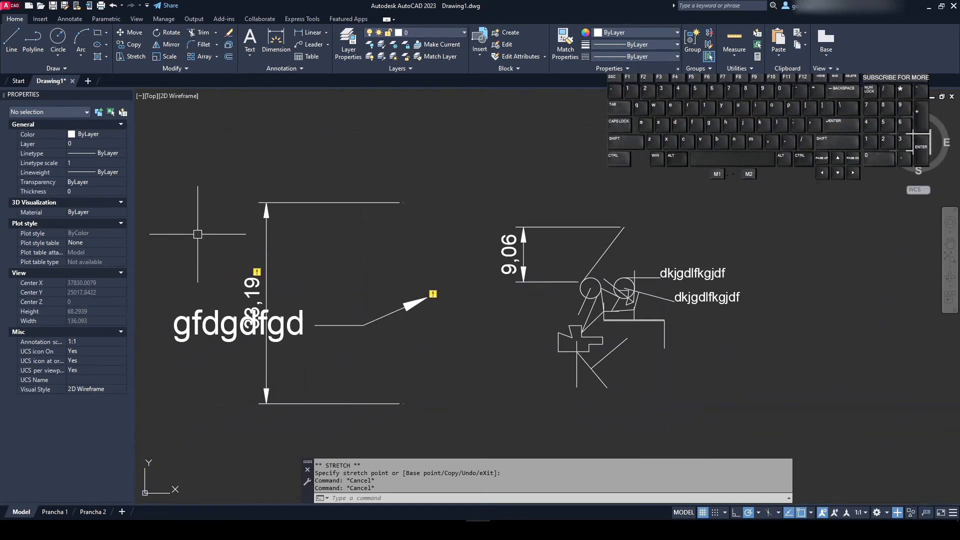
# - Isolate the second circle so that the other objects are hidden
pyautogui.scroll(6, 664, 315)
pyautogui.press('Escape')
pyautogui.press('Escape')
pyautogui.click(474, 174)
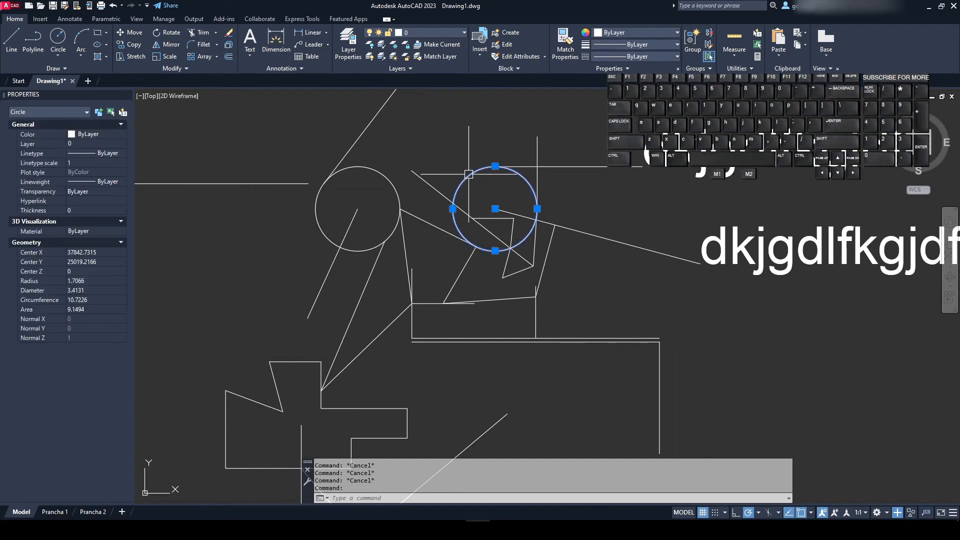
pyautogui.click(910, 514)
pyautogui.click(927, 494)
pyautogui.scroll(-8, 595, 318)
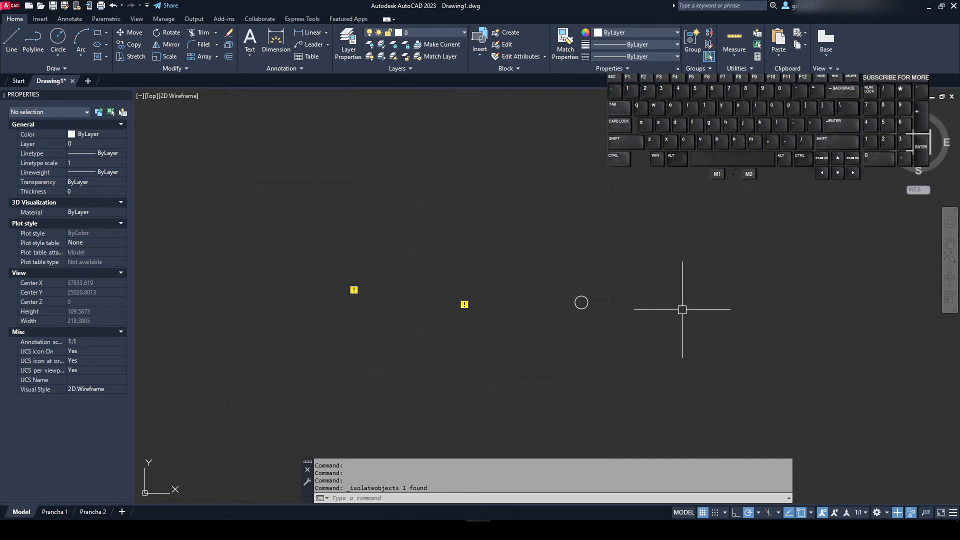
# - Draw seven connected lines inside the isolated circle, from its bottom quadrant through the centre, right and top quadrants, and back to the horizontal radius
pyautogui.scroll(8, 582, 312)
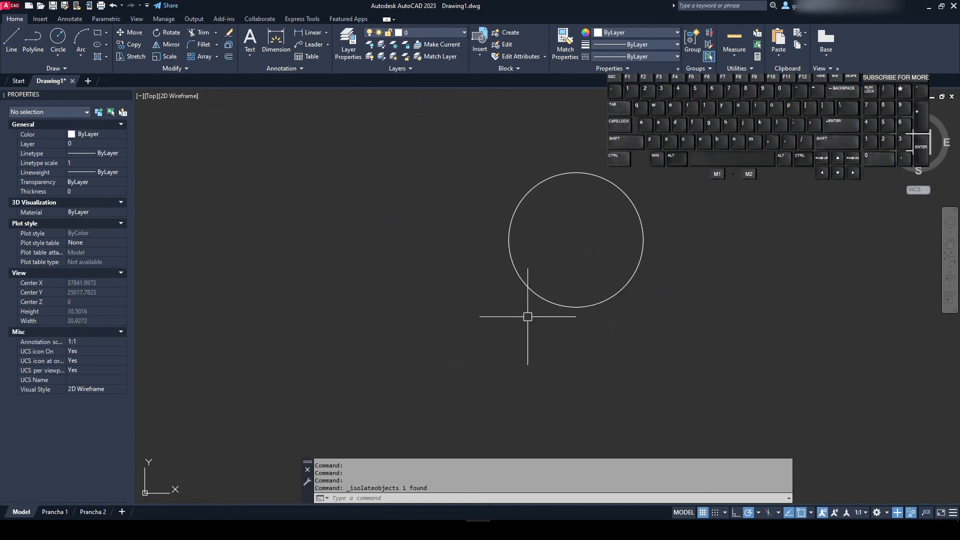
pyautogui.write('L')
pyautogui.press('Return')
pyautogui.click(576, 307)
pyautogui.click(576, 239)
pyautogui.click(643, 239)
pyautogui.click(575, 173)
pyautogui.click(513, 216)
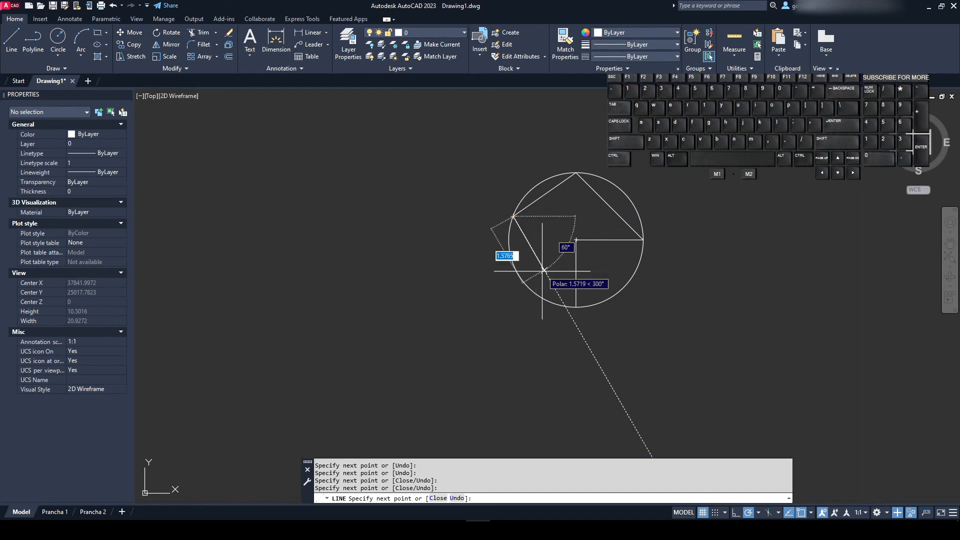
pyautogui.click(523, 282)
pyautogui.click(576, 282)
pyautogui.click(591, 240)
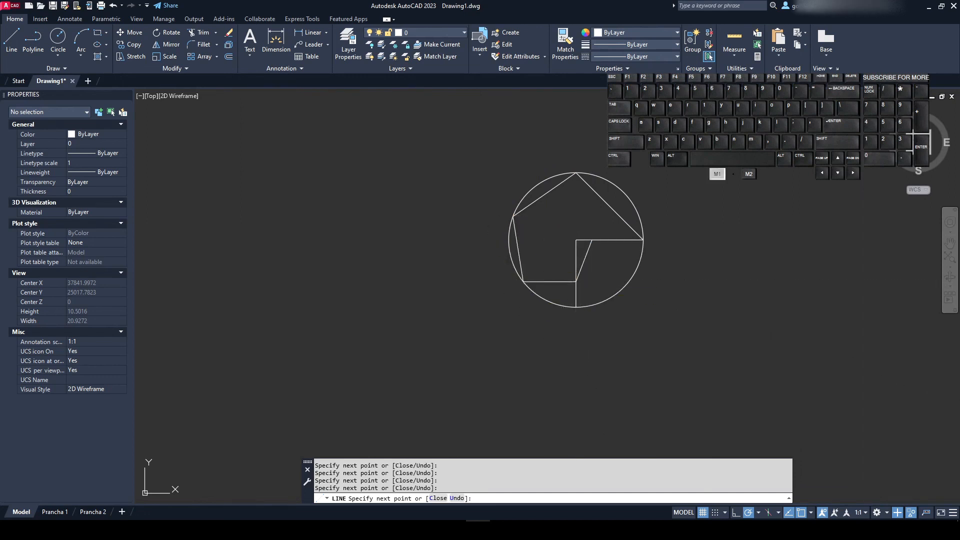
pyautogui.press('Return')
pyautogui.scroll(-2, 554, 279)
pyautogui.scroll(4, 583, 271)
pyautogui.moveTo(572, 264); pyautogui.dragTo(533, 282, button='middle')
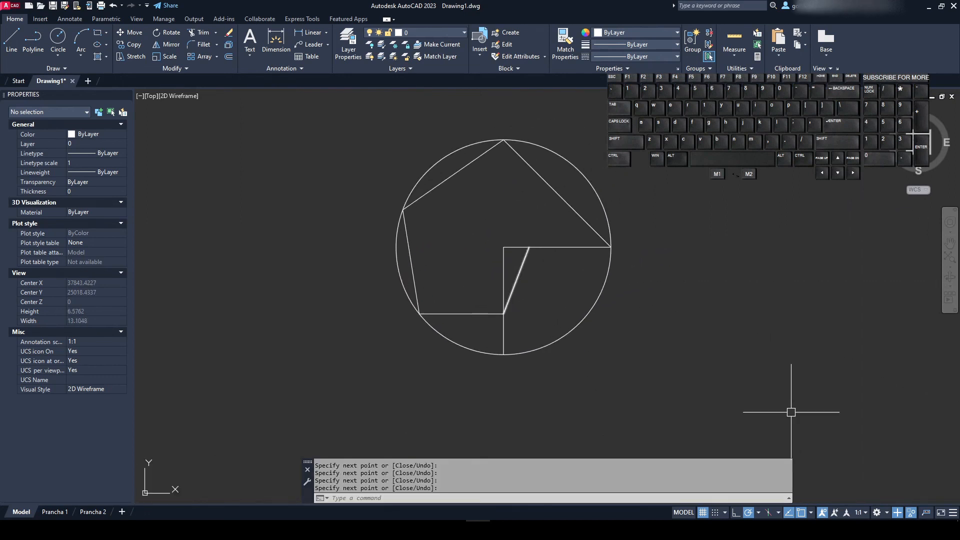
# - End the object isolation around the circle to restore the whole drawing
pyautogui.click(910, 512)
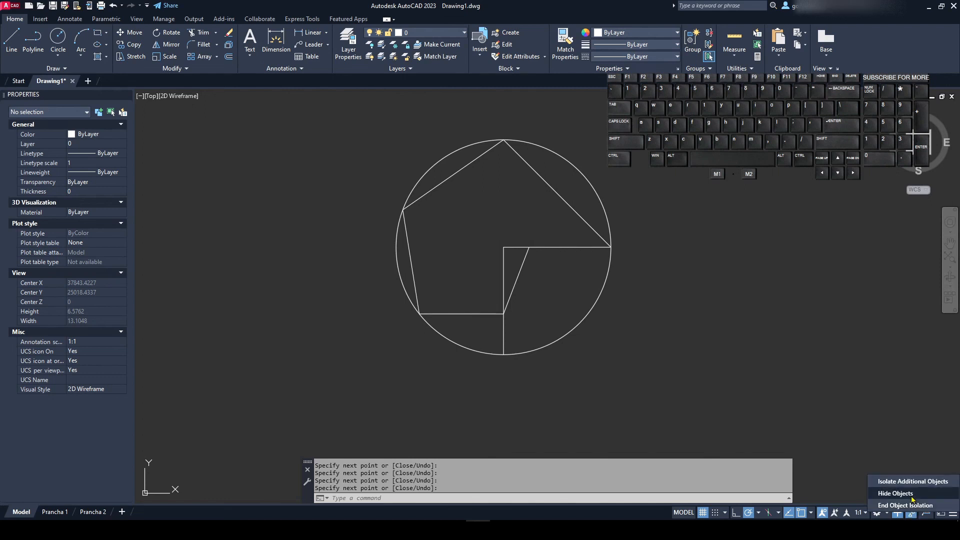
pyautogui.click(886, 509)
pyautogui.scroll(-8, 500, 310)
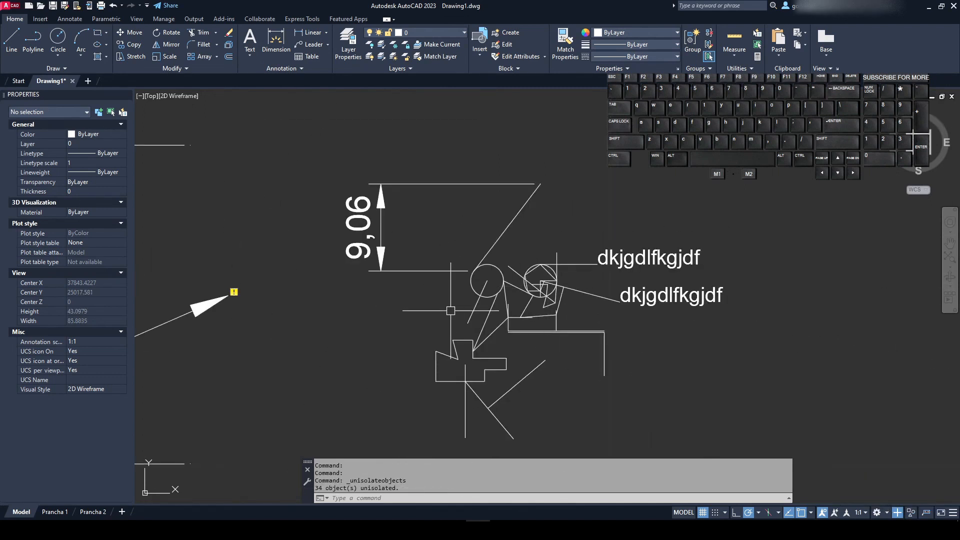
# - Isolate the slanted line starting at the first circle's centre, and end the isolation again
pyautogui.click(475, 316)
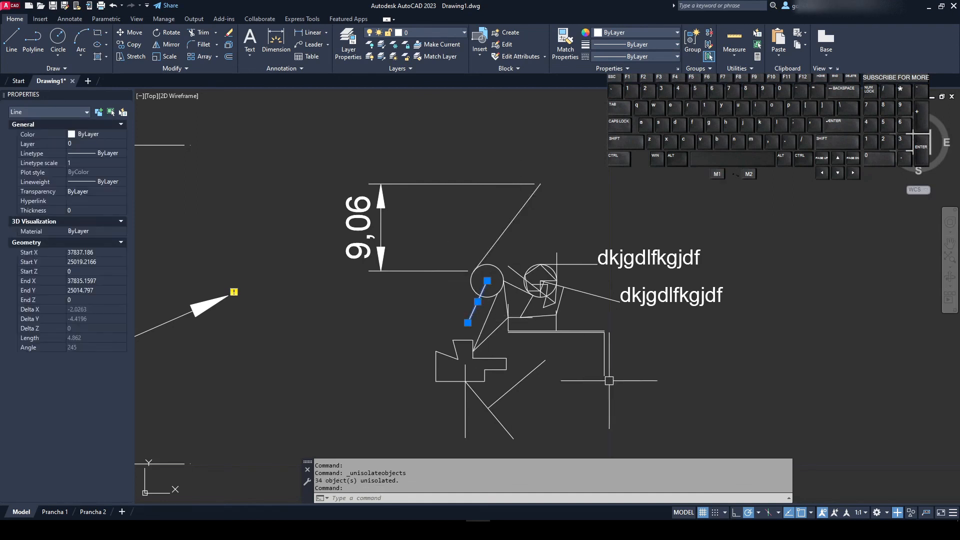
pyautogui.click(910, 512)
pyautogui.click(925, 495)
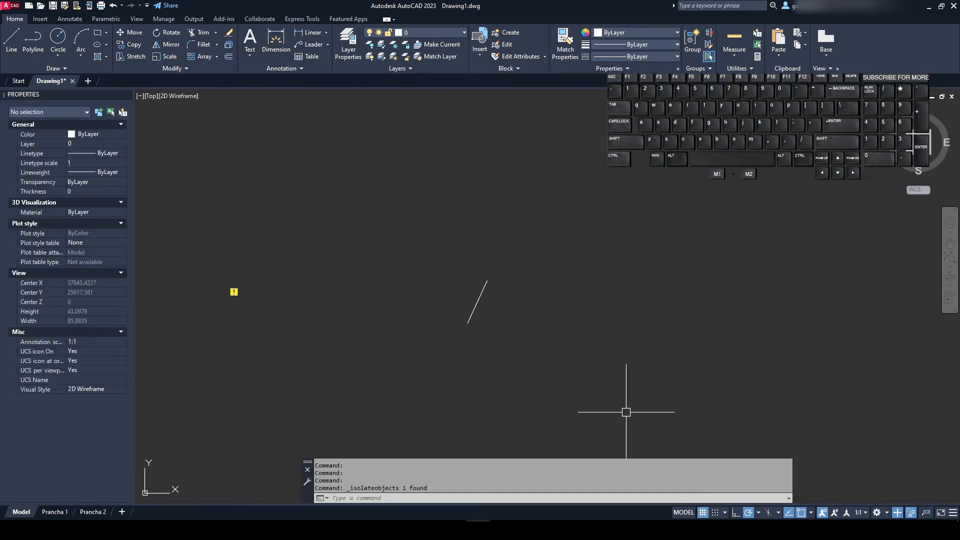
pyautogui.click(910, 512)
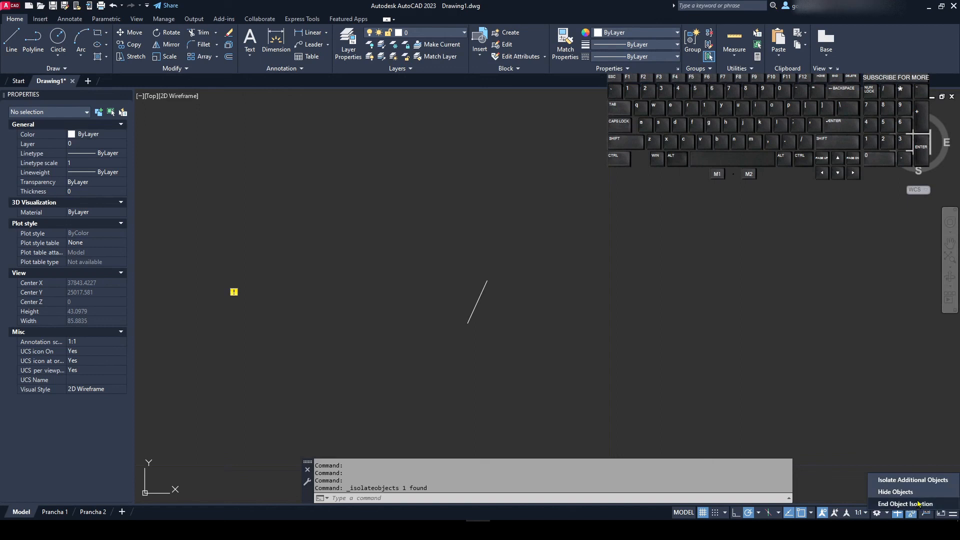
pyautogui.click(906, 504)
# - Hide the tangent line's vertical dimension and the two "dkjgdlfkgjdf" texts
pyautogui.click(408, 289)
pyautogui.click(281, 134)
pyautogui.click(771, 343)
pyautogui.click(653, 240)
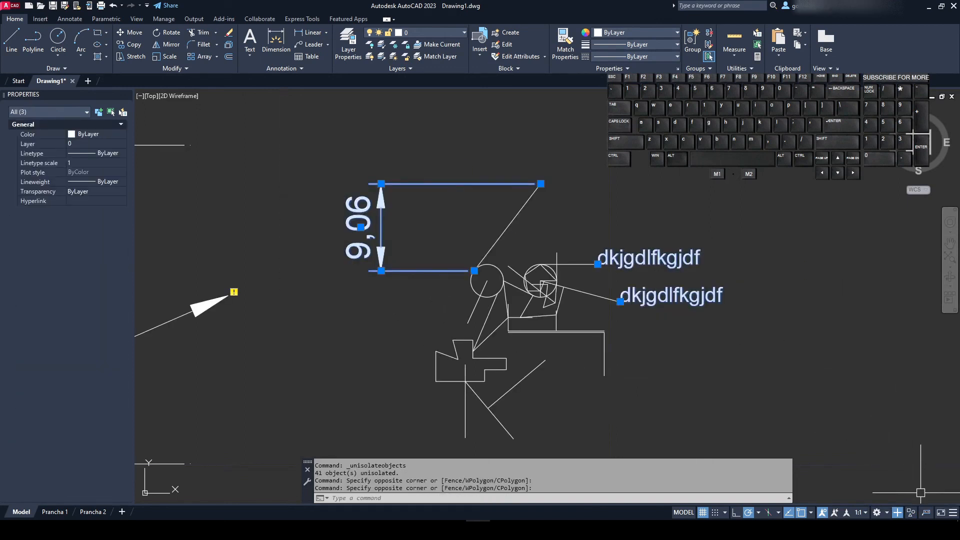
pyautogui.click(910, 512)
pyautogui.click(902, 504)
pyautogui.click(661, 358)
pyautogui.press('Escape')
pyautogui.press('Escape')
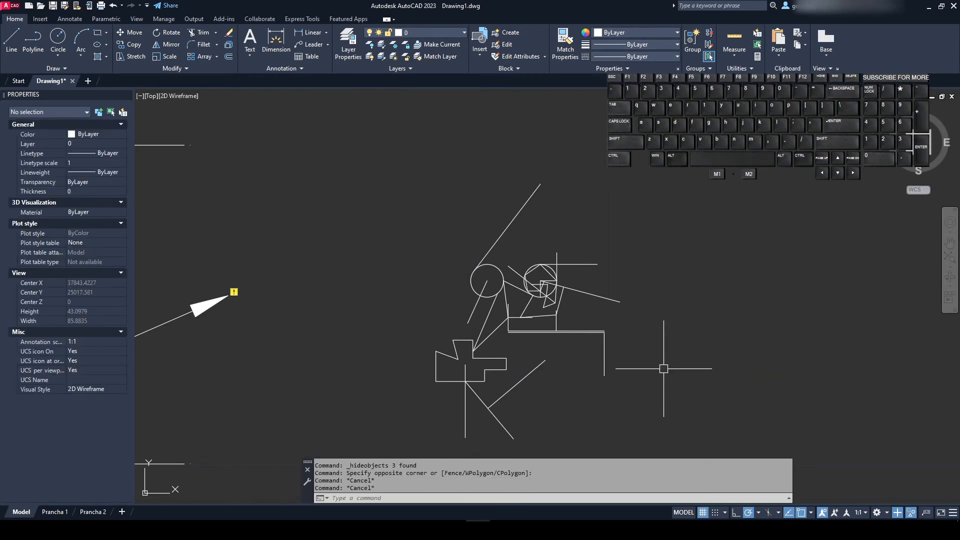
# - Bring the hidden dimension and texts back by ending object isolation
pyautogui.click(911, 514)
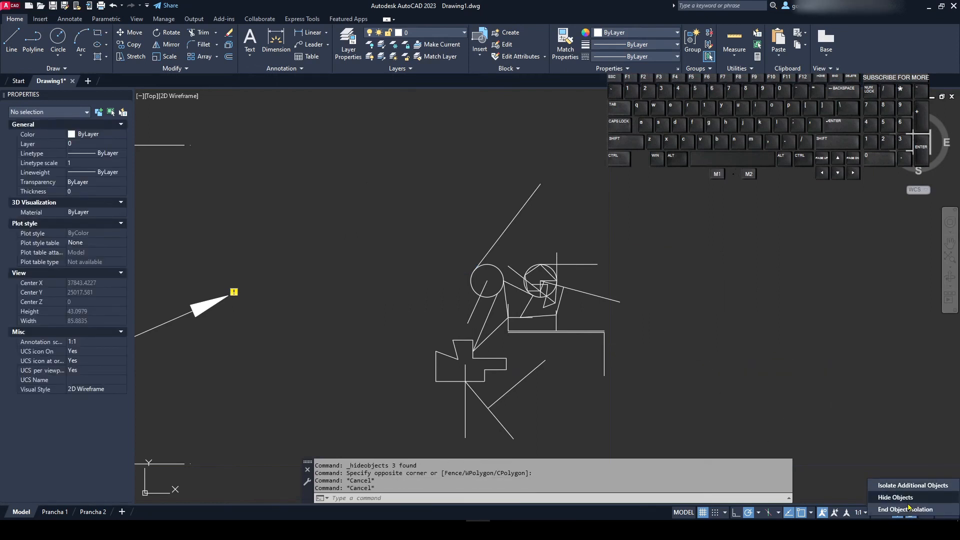
pyautogui.click(895, 516)
pyautogui.press('Escape')
pyautogui.press('Escape')
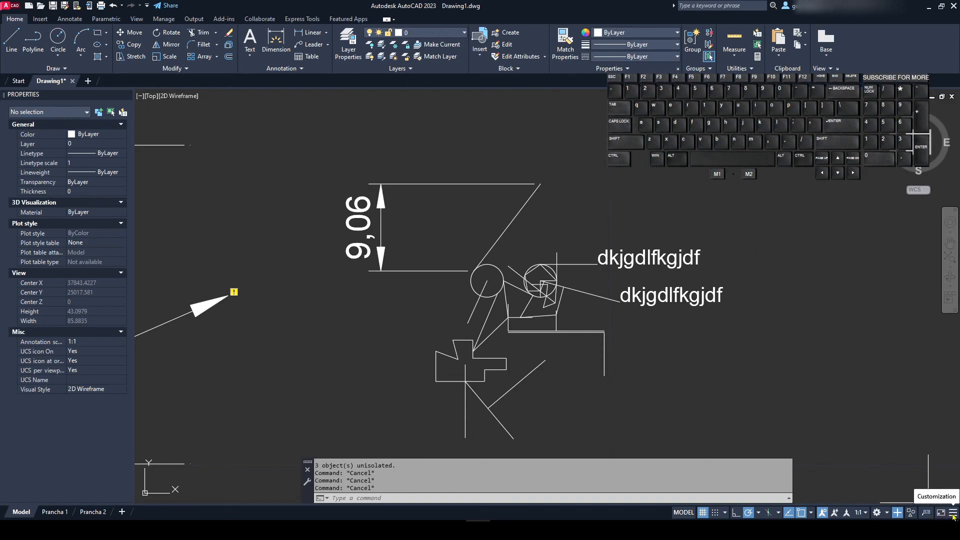
# - Switch to Clean Screen mode, try the enlarged drawing area and restore the normal interface
pyautogui.click(941, 512)
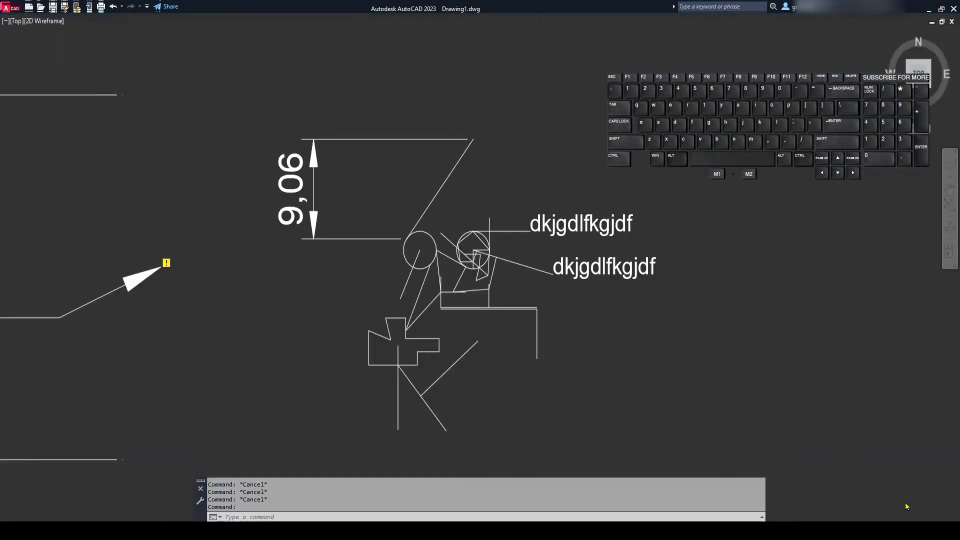
pyautogui.scroll(-3, 610, 322)
pyautogui.scroll(3, 566, 342)
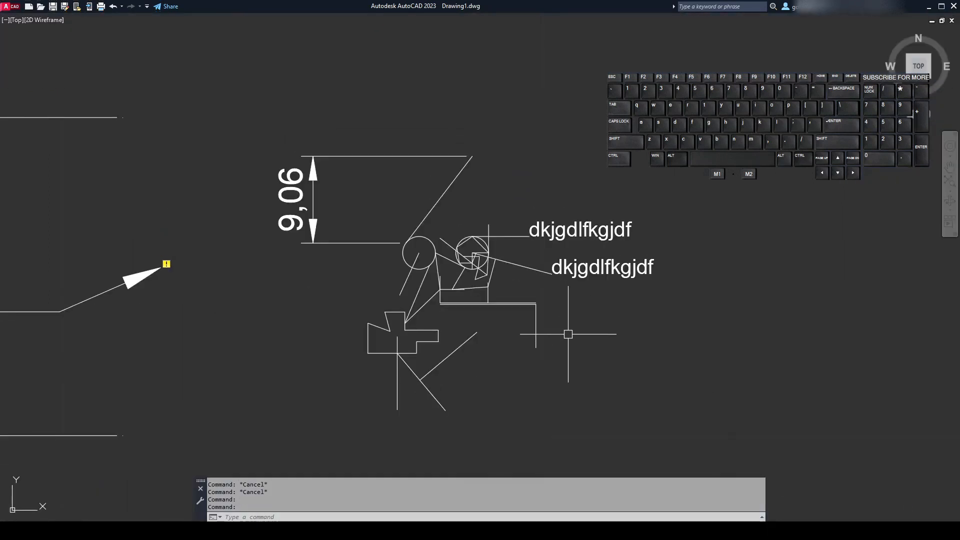
pyautogui.moveTo(496, 342); pyautogui.dragTo(489, 346, button='middle')
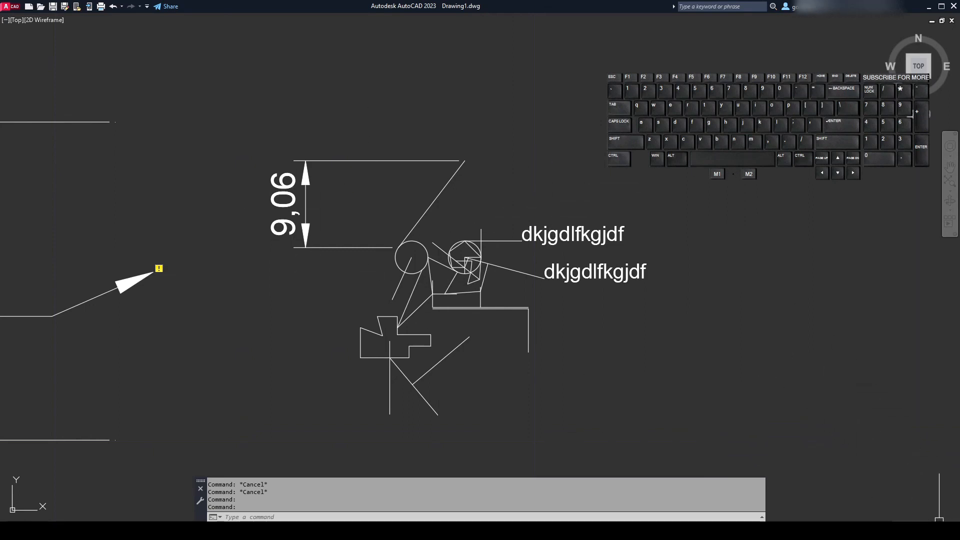
pyautogui.hotkey('ctrl', '0')
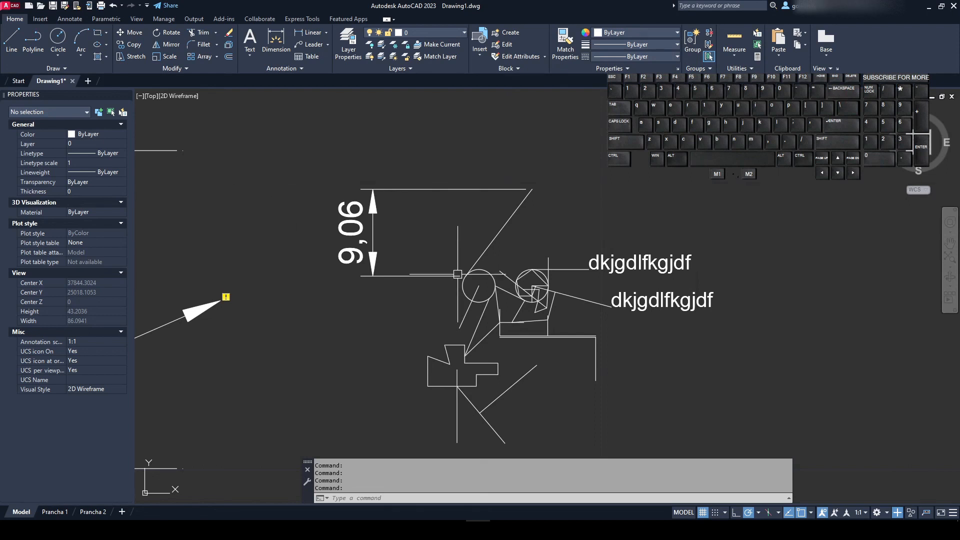
# - Review the status bar customization options and enable the Coordinates display
pyautogui.click(952, 515)
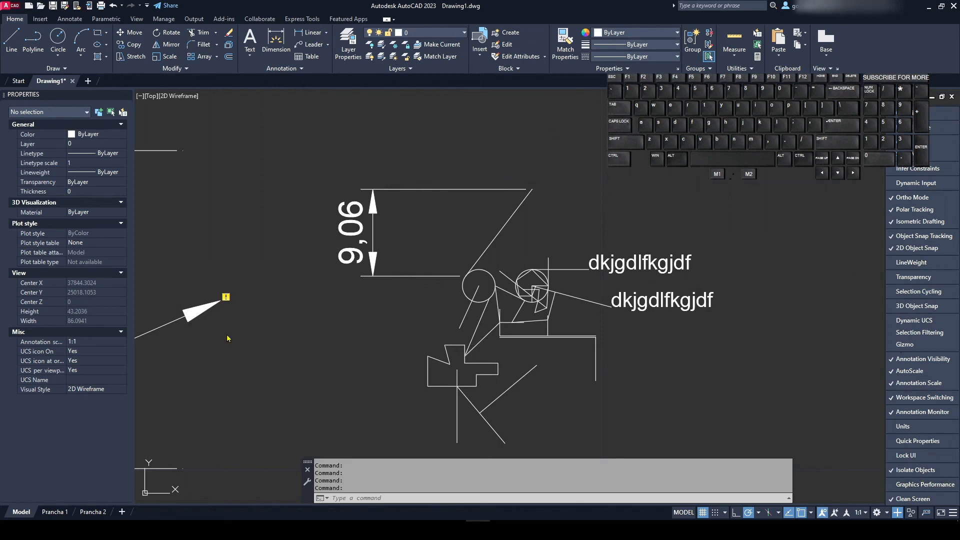
pyautogui.click(581, 297)
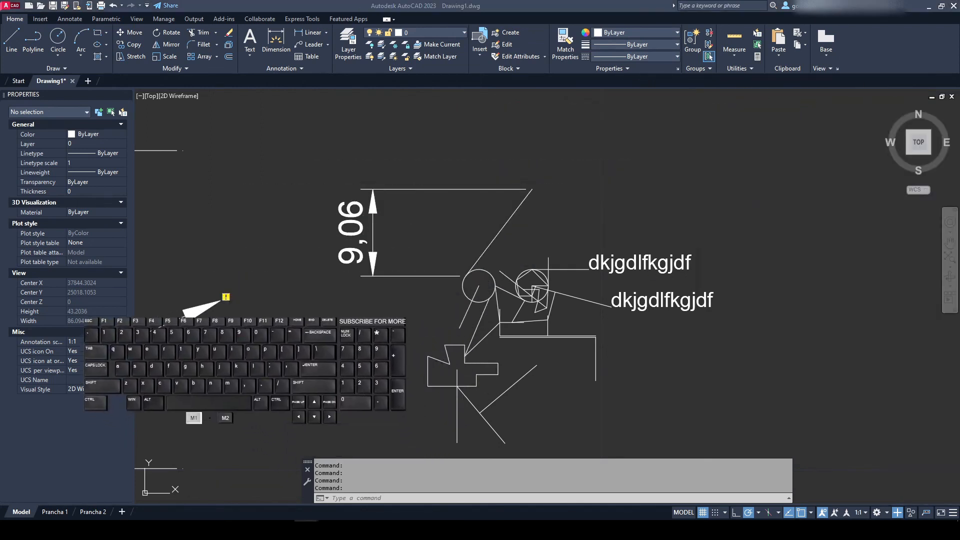
pyautogui.click(953, 513)
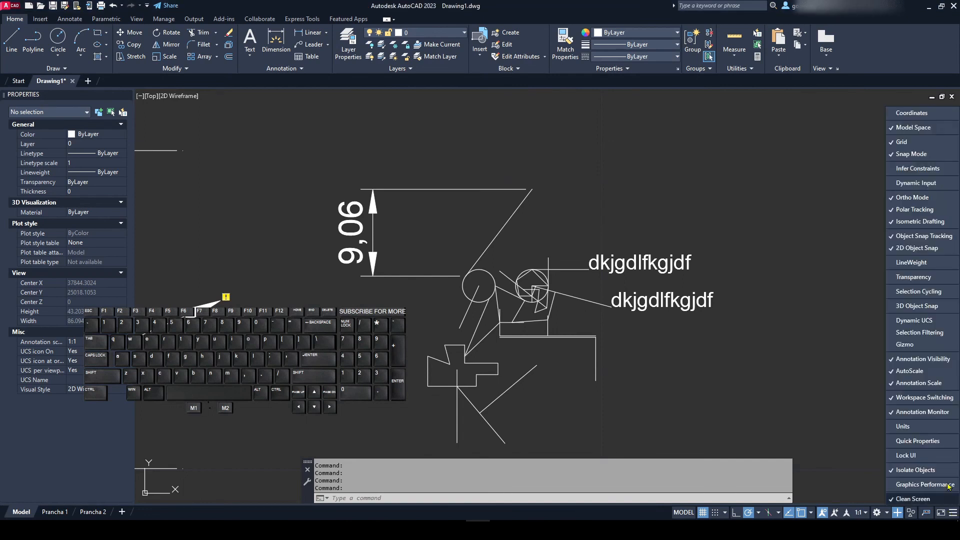
pyautogui.click(914, 114)
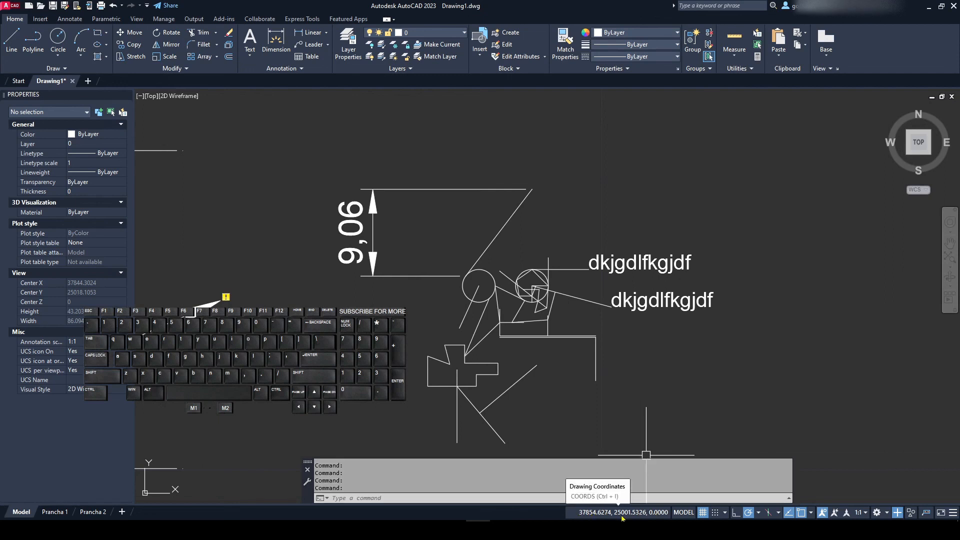
# - Select the tangent line and compare the coordinate read-out at its upper endpoint with the line's start point properties
pyautogui.click(522, 203)
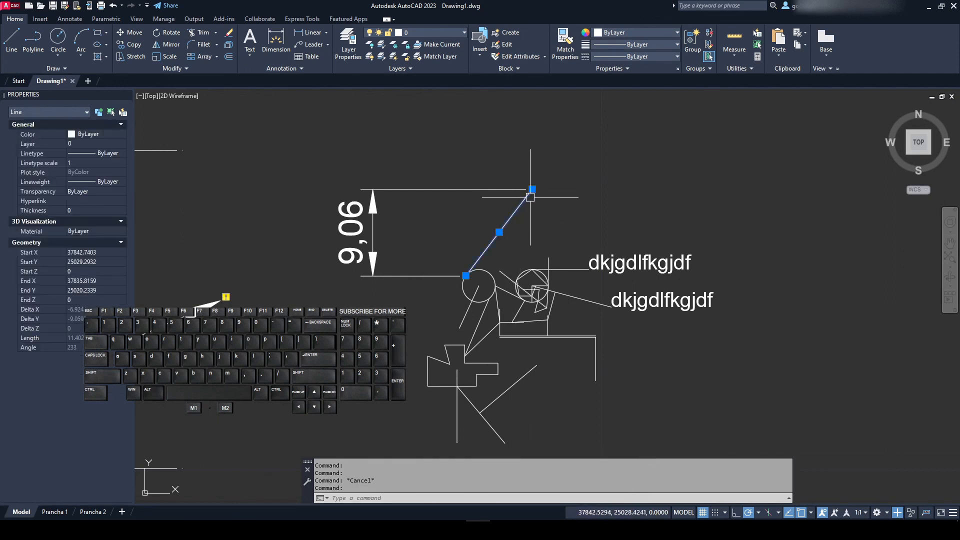
pyautogui.moveTo(532, 189)
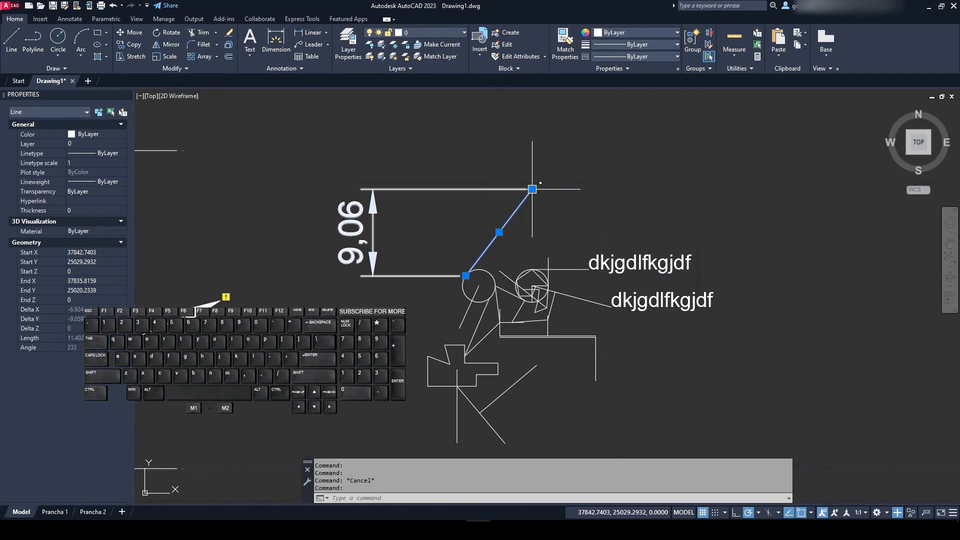
pyautogui.scroll(6, 533, 191)
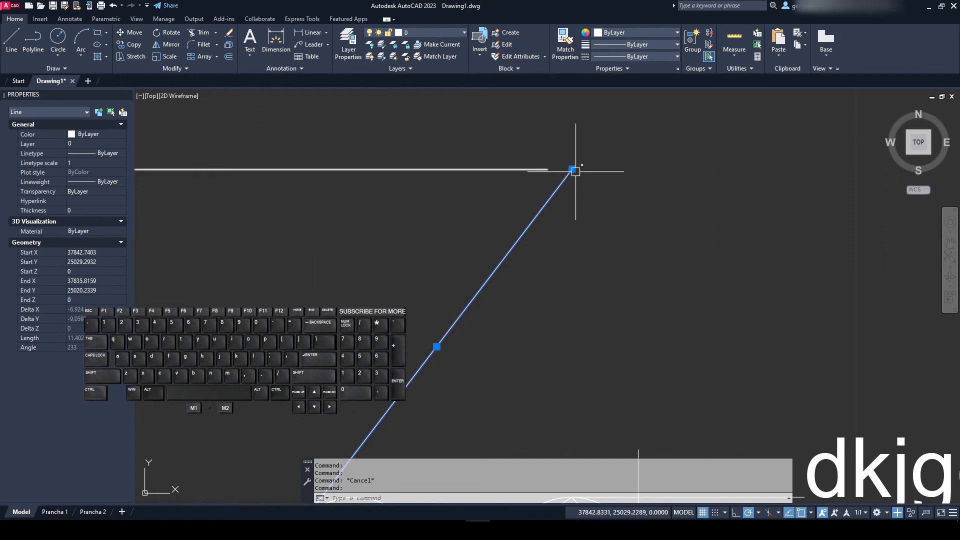
pyautogui.moveTo(572, 170)
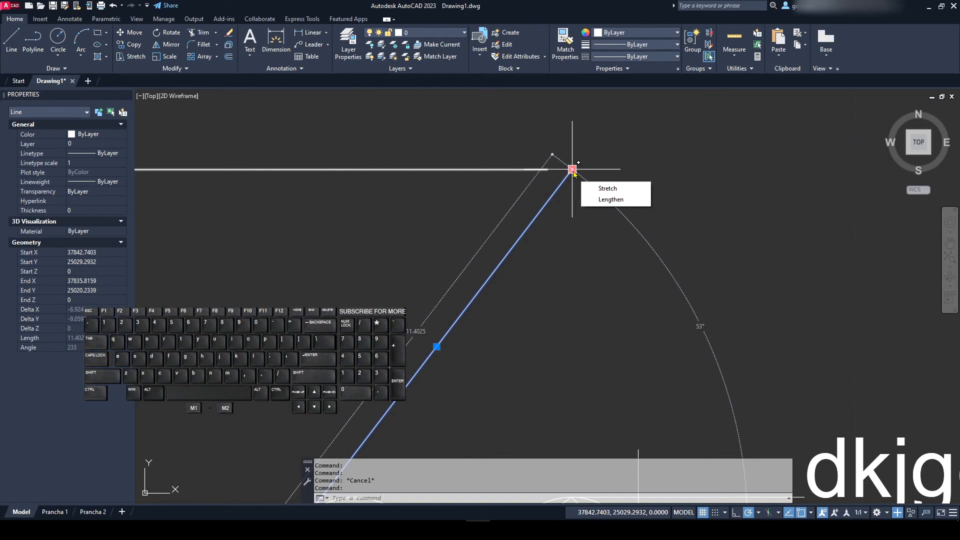
pyautogui.scroll(-6, 570, 170)
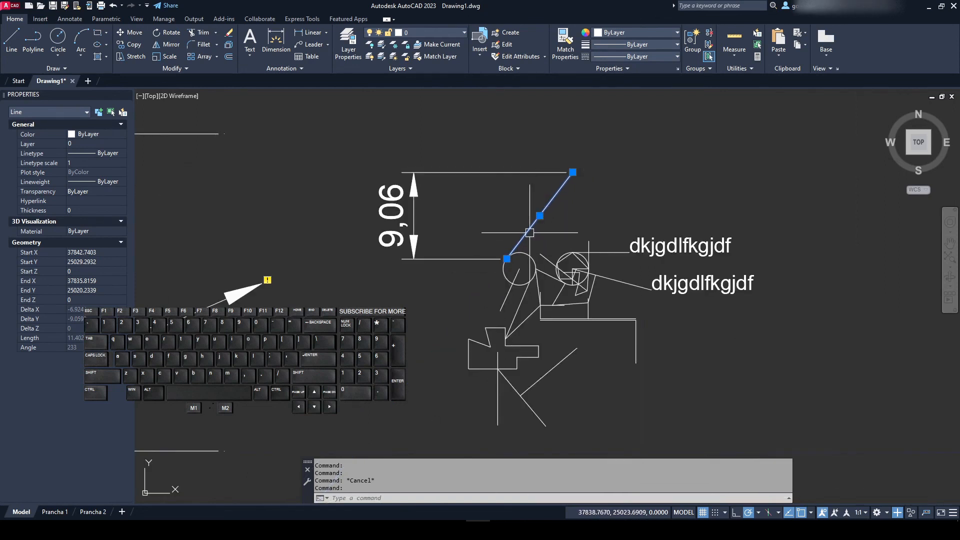
# - Recheck the drawing coordinates read-out at the selected line's upper endpoint from a closer view
pyautogui.scroll(4, 568, 188)
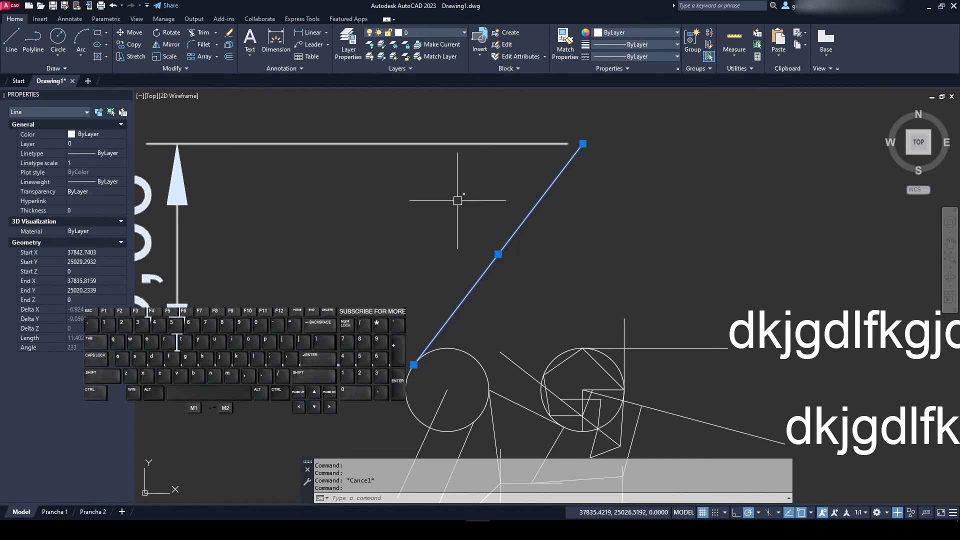
pyautogui.moveTo(583, 144)
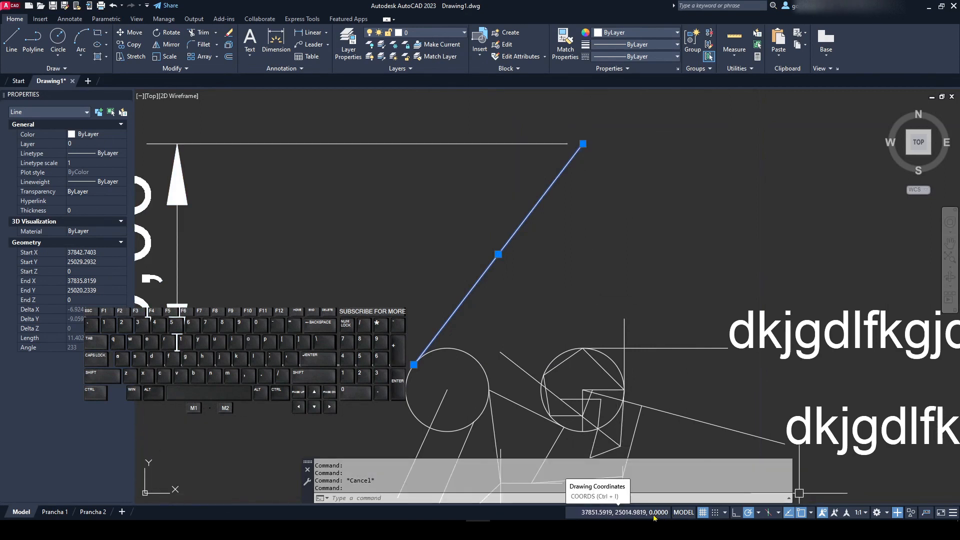
# - Deselect the tangent line and clear any pending selection window
pyautogui.scroll(-10, 573, 292)
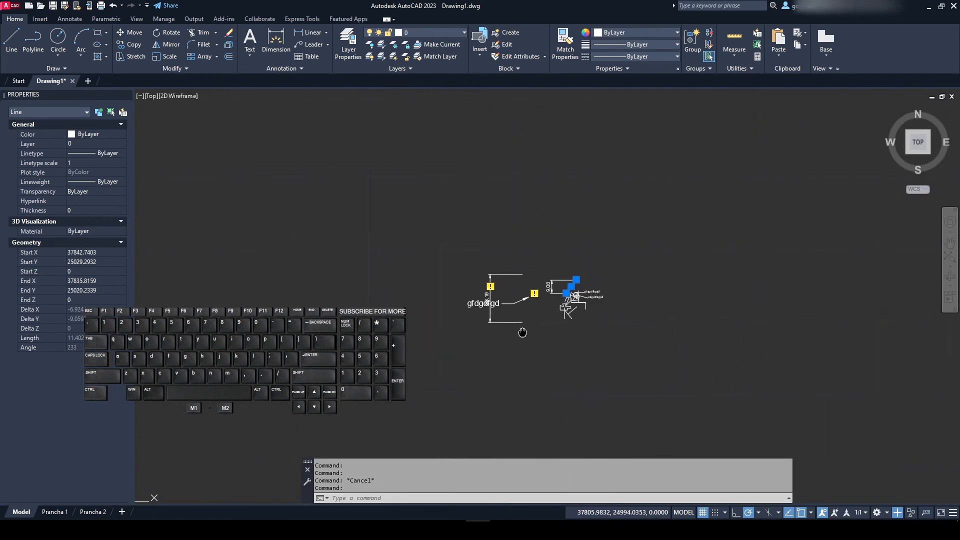
pyautogui.press('Escape')
pyautogui.click(631, 325)
pyautogui.press('Escape')
pyautogui.press('Escape')
pyautogui.press('Escape')
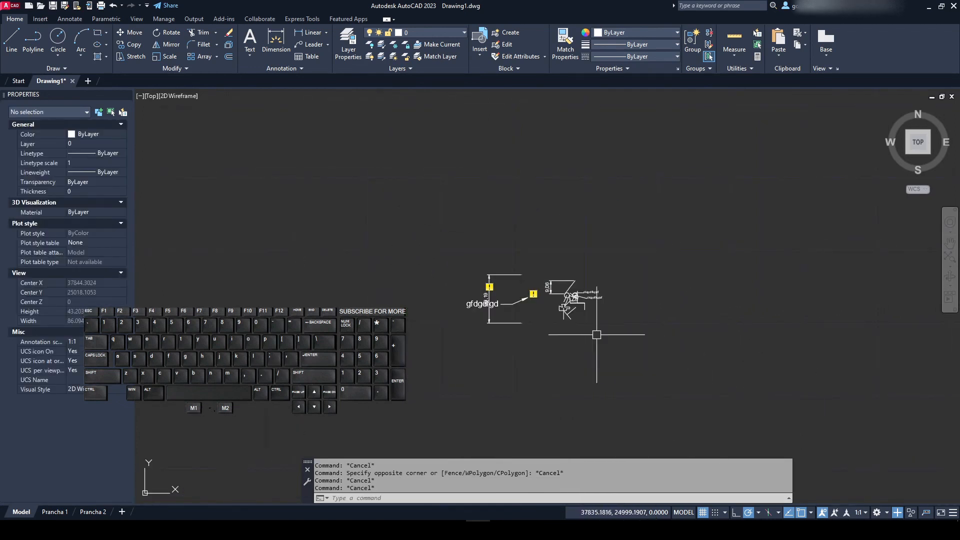
pyautogui.scroll(5, 515, 304)
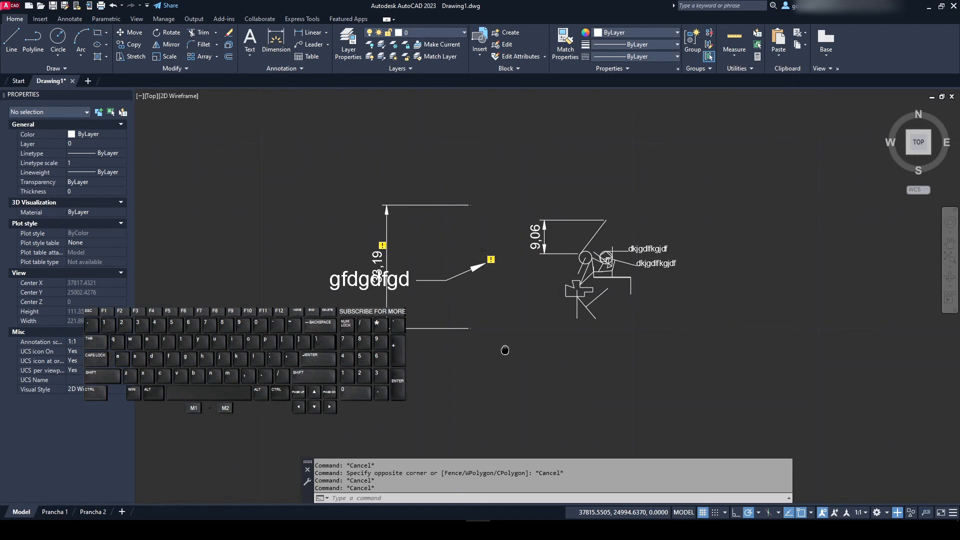
pyautogui.press('Escape')
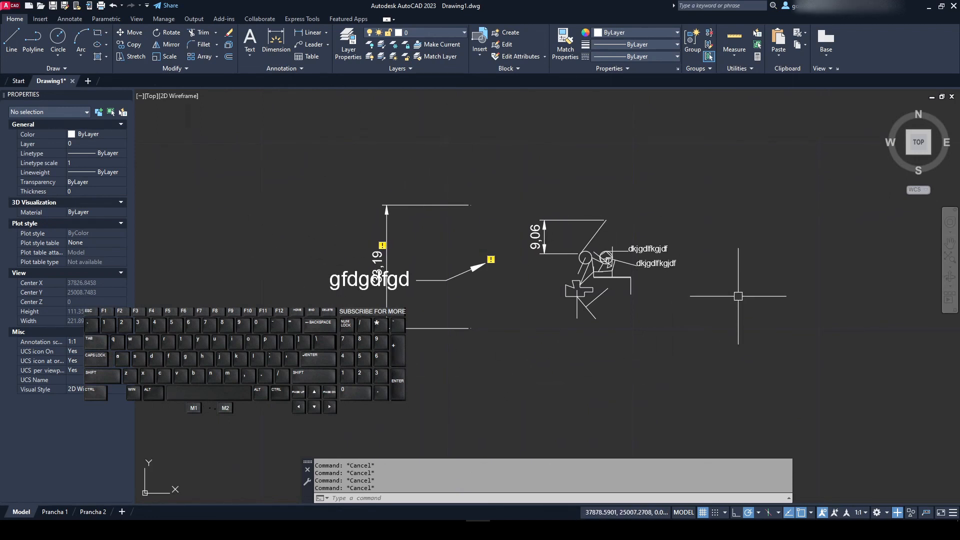
# - Save the drawing as Aula.dwg in the Documents folder, and save a second version there as Aula 2.dwg
pyautogui.click(52, 7)
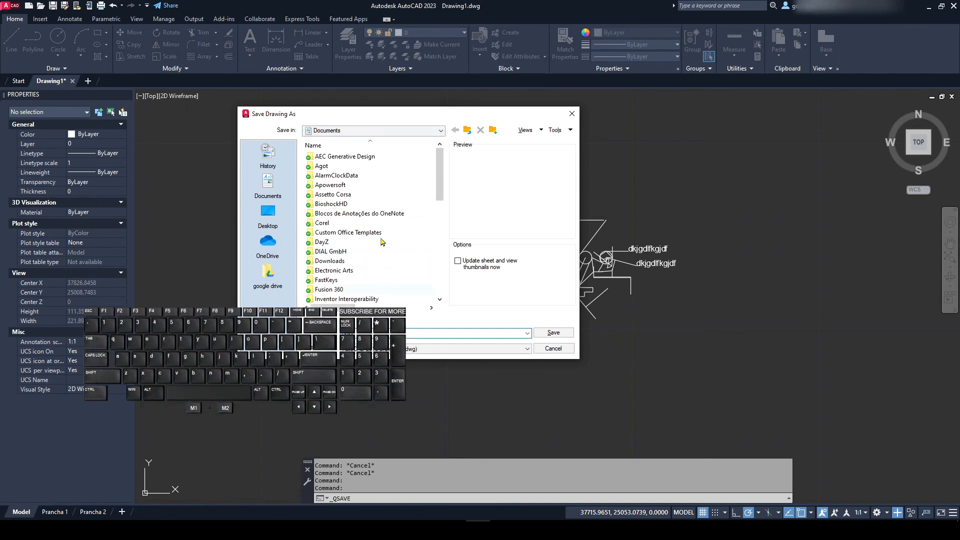
pyautogui.click(553, 333)
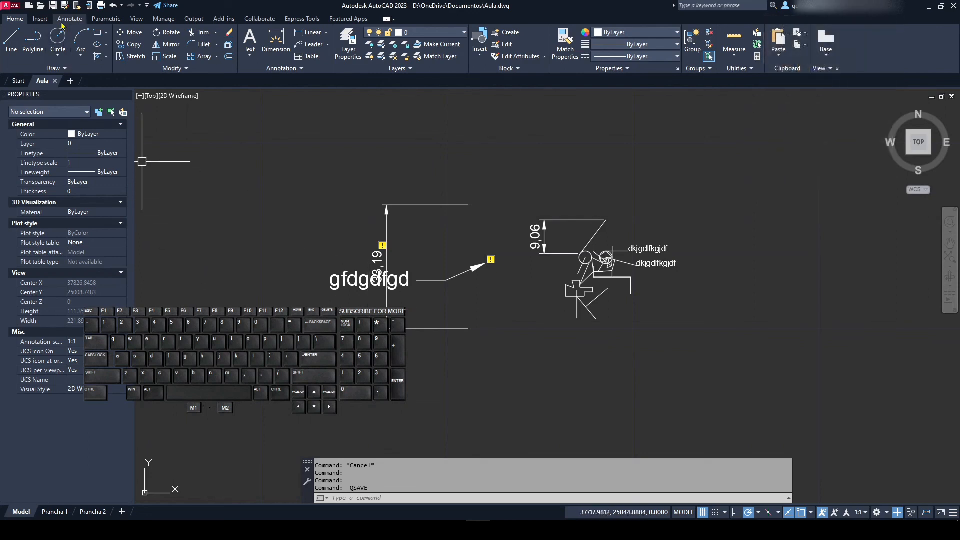
pyautogui.click(64, 6)
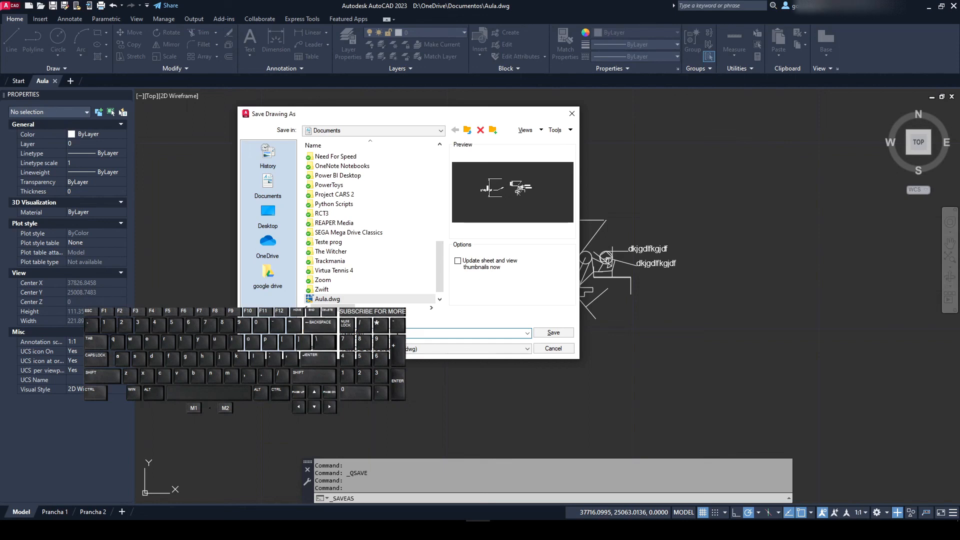
pyautogui.write('2')
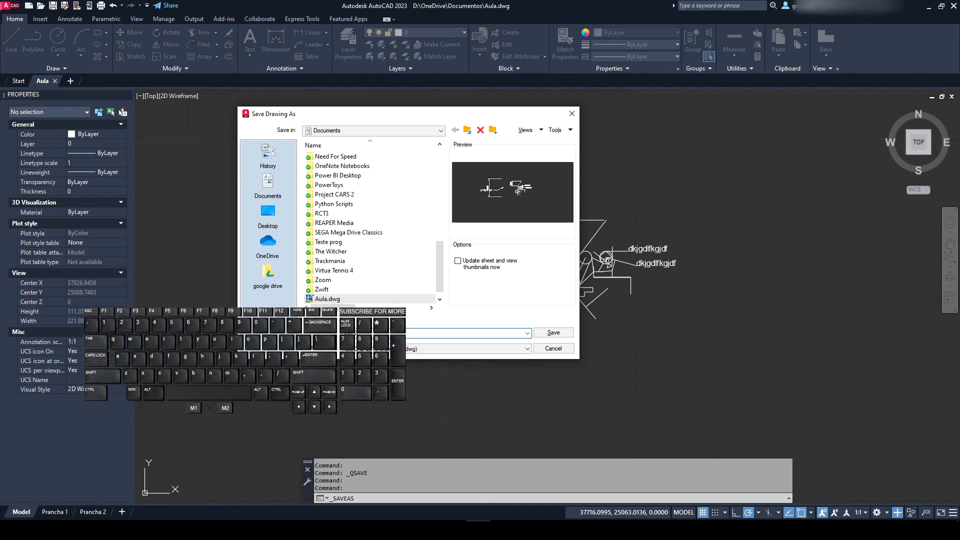
pyautogui.click(552, 333)
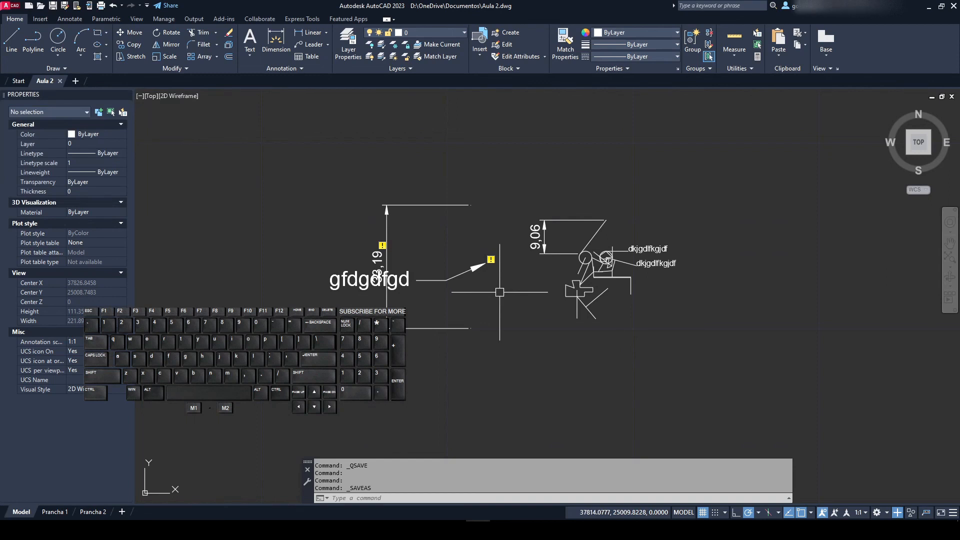
# - Draw an open chain of three large connected lines across the existing objects and save the changes to Aula 2.dwg
pyautogui.write('L')
pyautogui.press('Return')
pyautogui.click(697, 375)
pyautogui.click(248, 167)
pyautogui.click(662, 167)
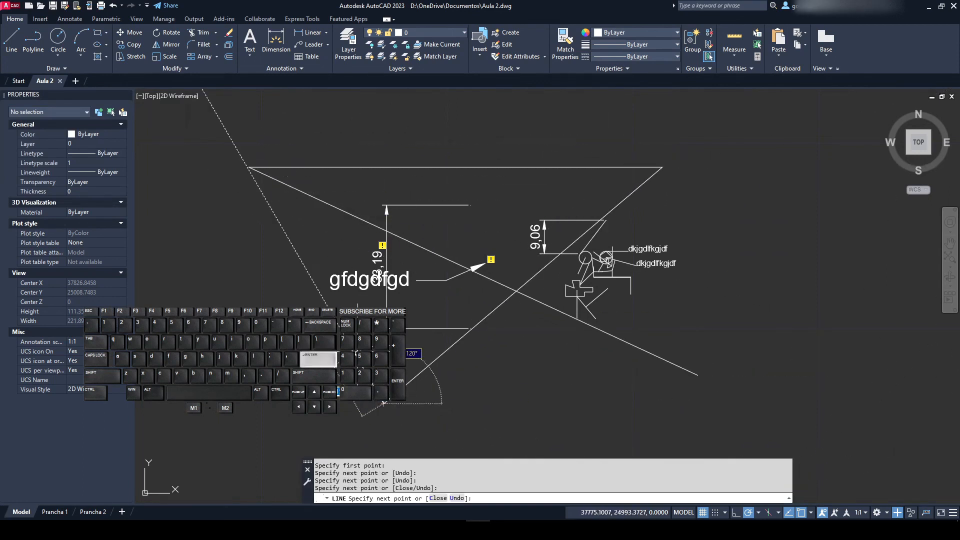
pyautogui.click(384, 401)
pyautogui.press('Return')
pyautogui.hotkey('ctrl', 's')
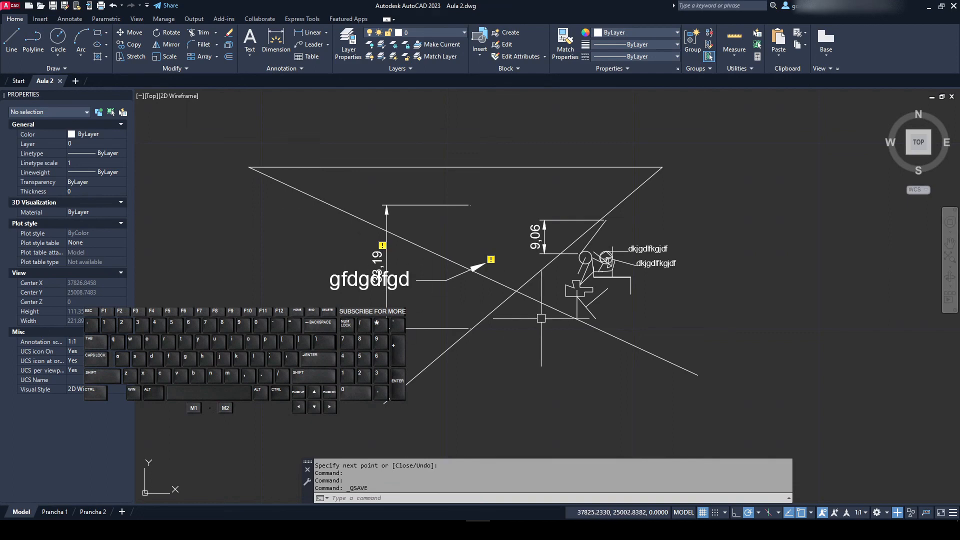
# - Compare the SAVE command's Save Drawing As dialog with a quick save of the current drawing
pyautogui.write('SAVE')
pyautogui.press('Return')
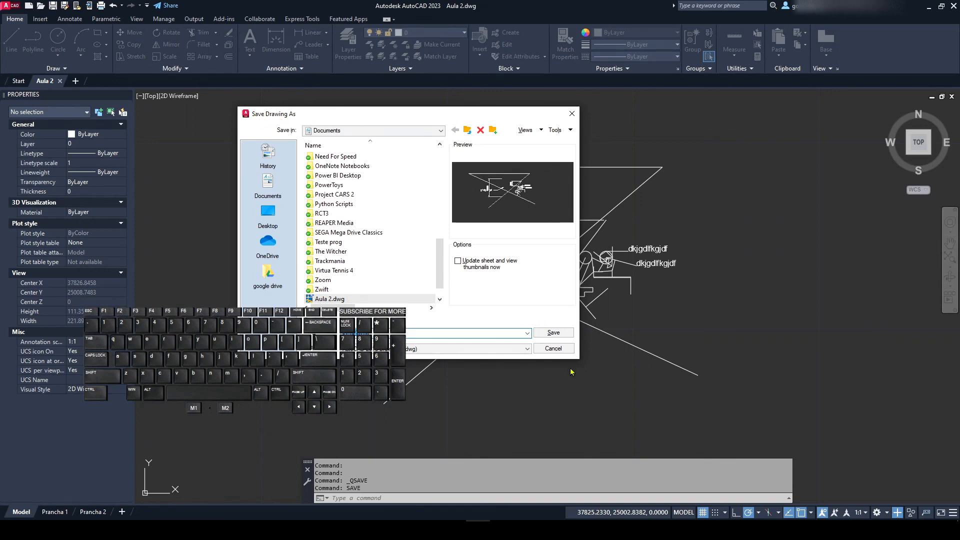
pyautogui.click(554, 349)
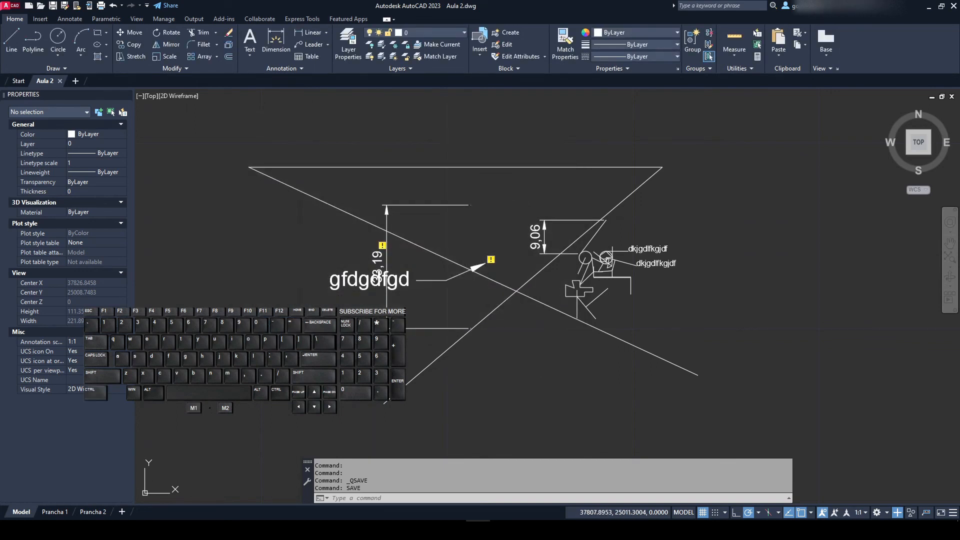
pyautogui.hotkey('ctrl', 's')
pyautogui.write('save')
pyautogui.press('Return')
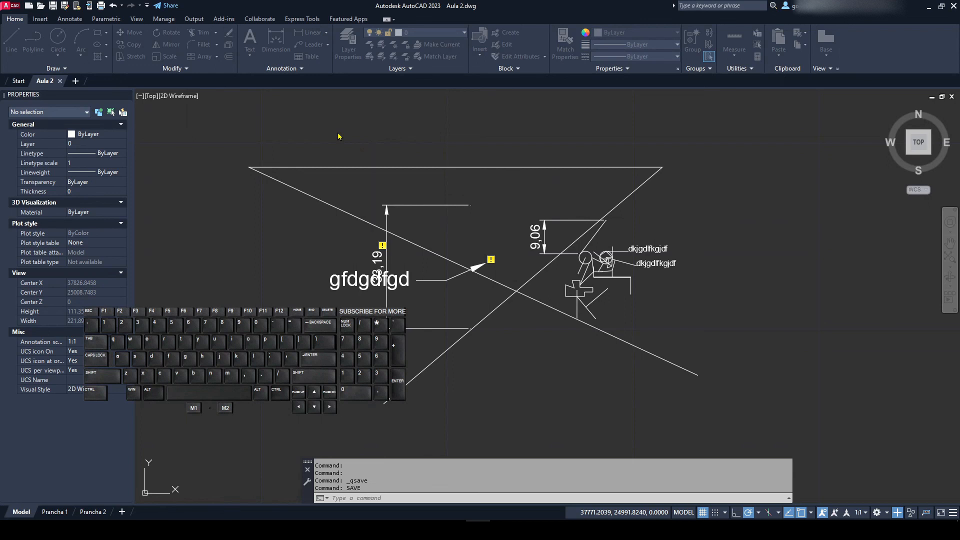
pyautogui.click(361, 146)
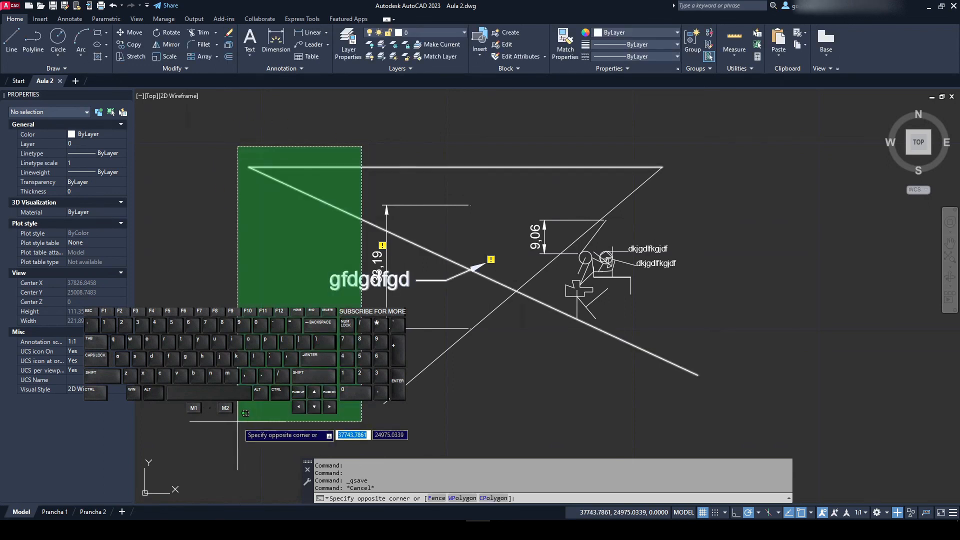
pyautogui.press('Escape')
pyautogui.press('Escape')
pyautogui.press('Escape')
pyautogui.press('Escape')
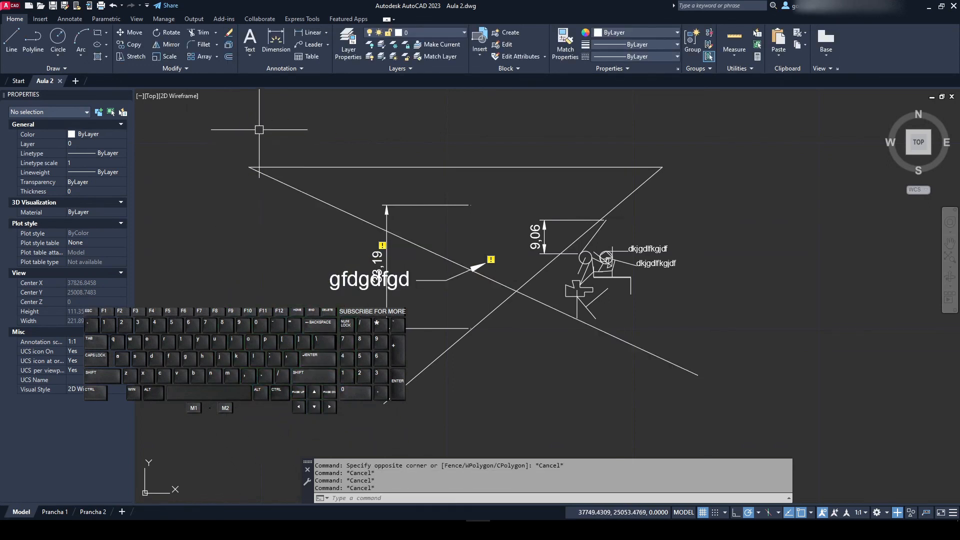